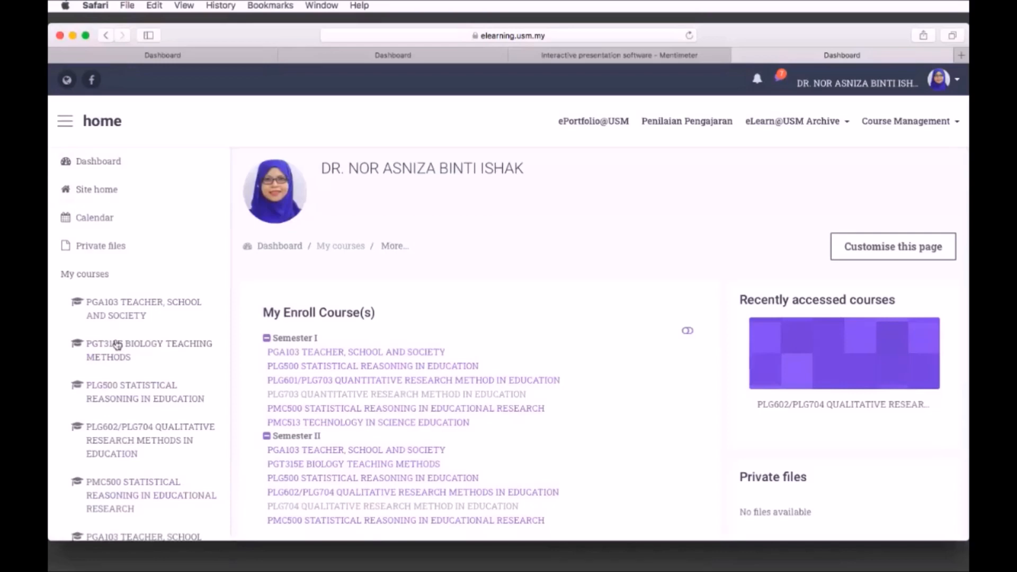
- Look through the My courses list and the options for the course archive and course management
scroll(117, 345, "down", 5)
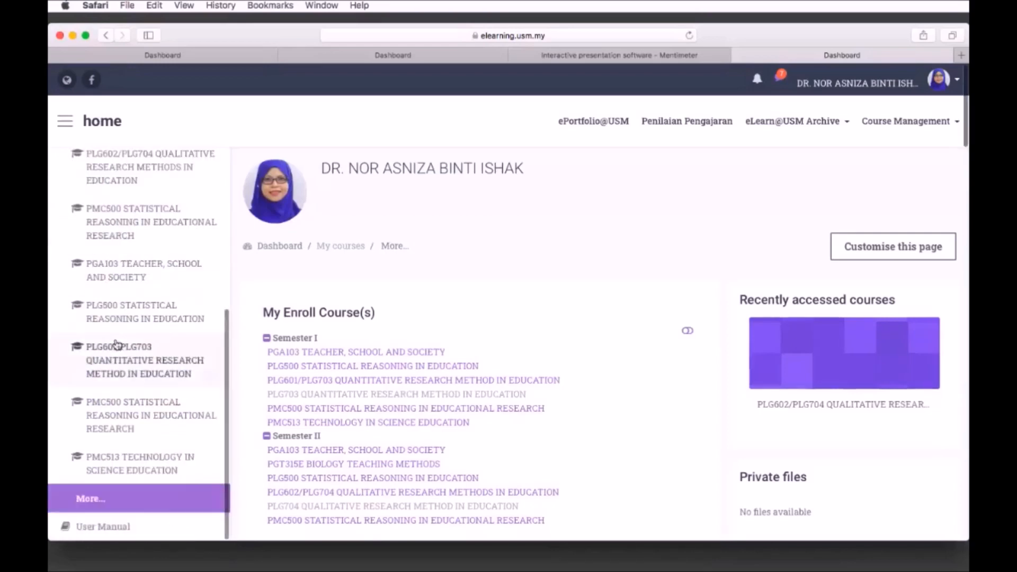
scroll(117, 345, "up", 5)
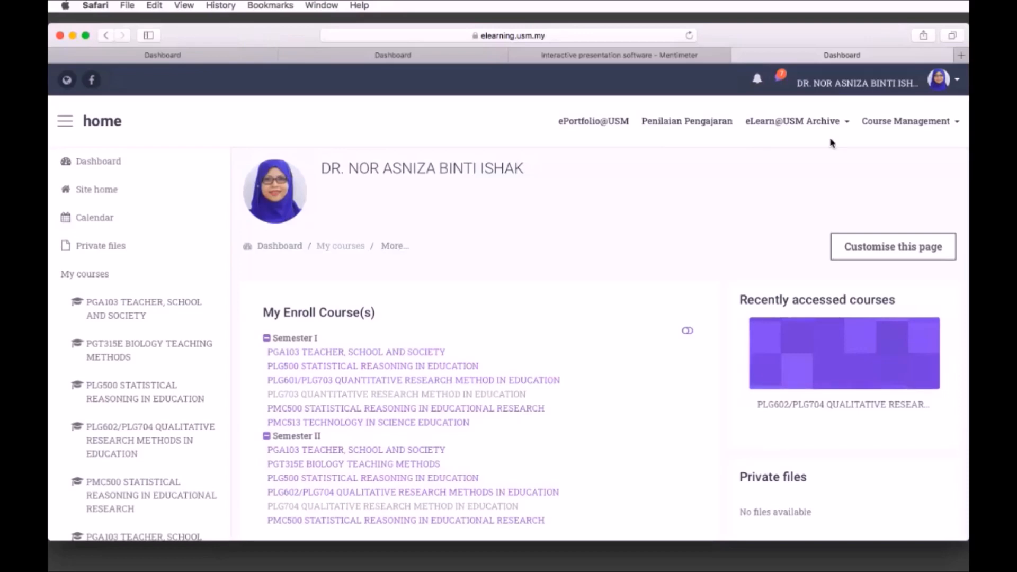
left_click(846, 123)
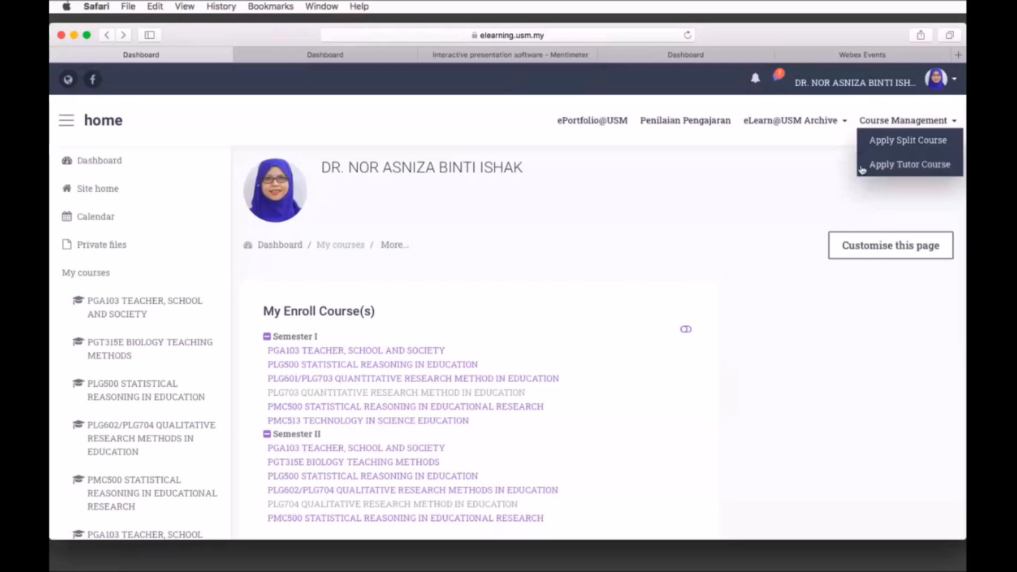
left_click(797, 201)
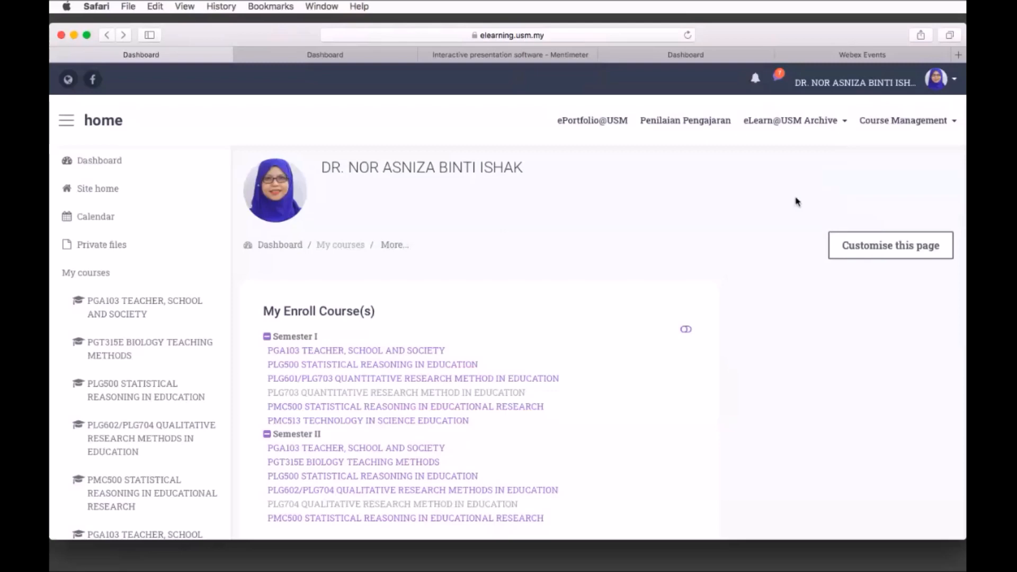
- Open the Semester II course PLG602/PLG704 Qualitative Research Methods in Education and view its introduction and general activities
scroll(240, 440, "down", 3)
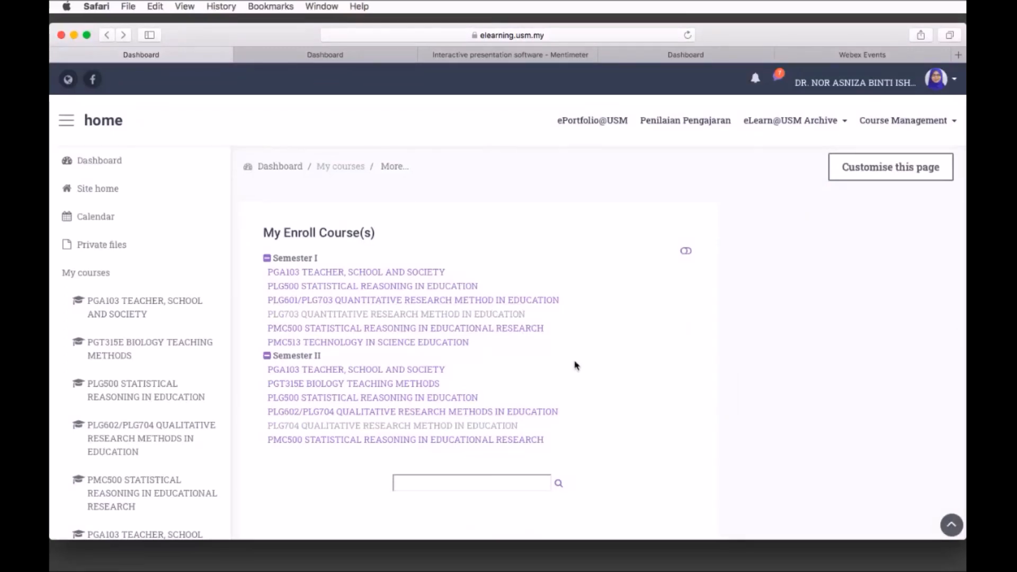
left_click(510, 414)
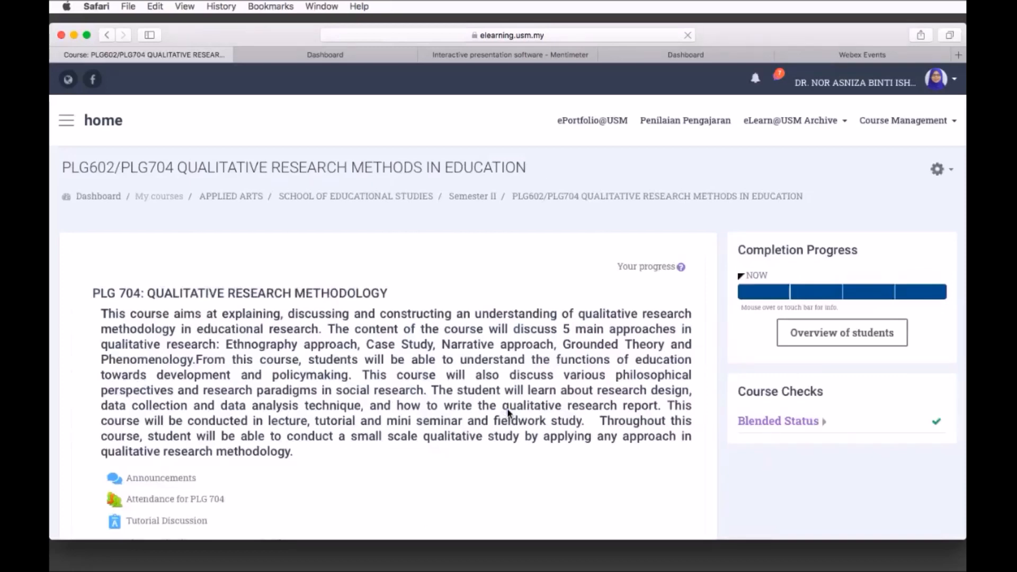
scroll(508, 413, "down", 2)
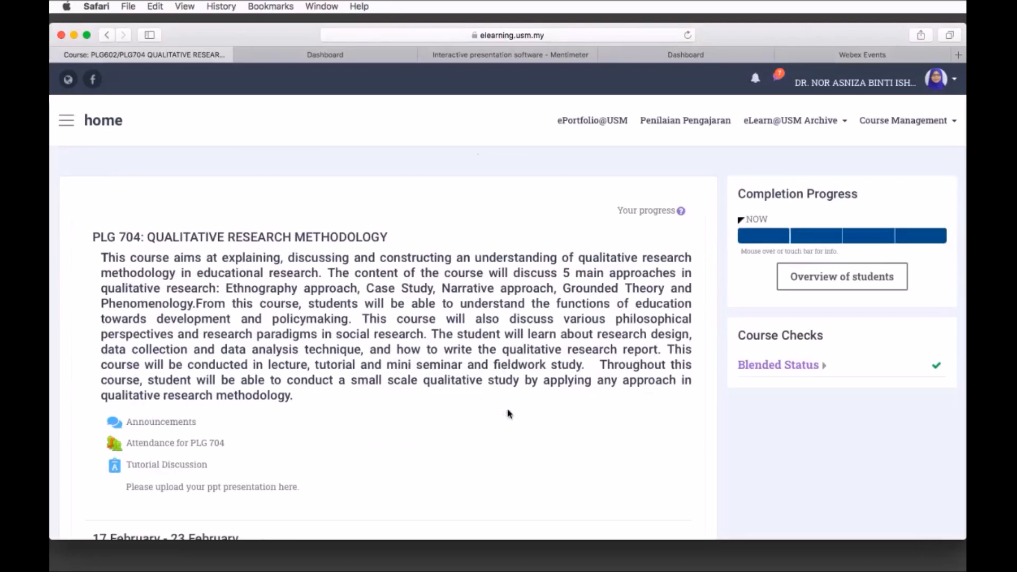
scroll(508, 414, "down", 2)
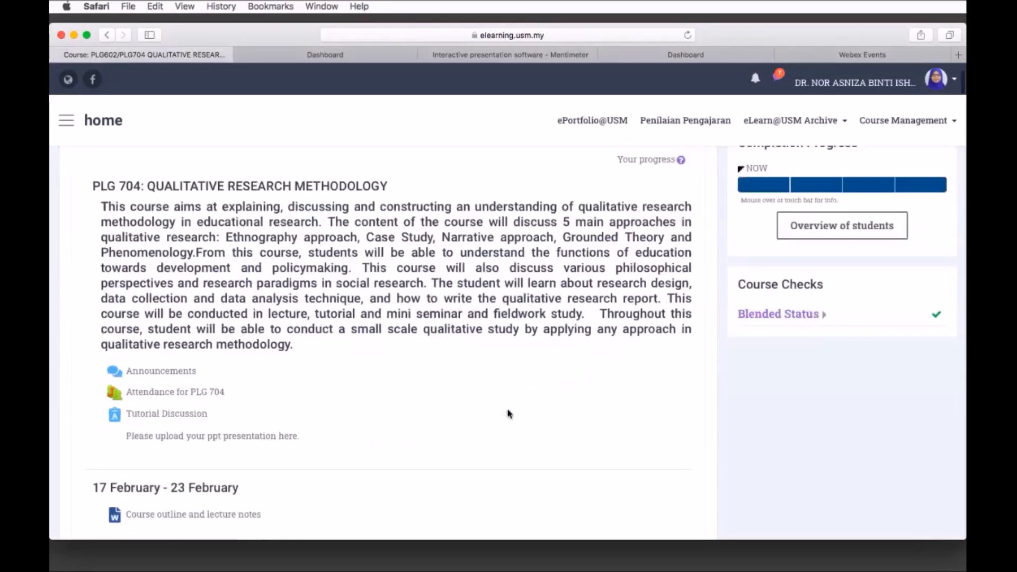
- Examine the course's early weekly sections, including the videos, lecture notes and ethical issues activities for 16 March - 22 March
scroll(507, 413, "down", 10)
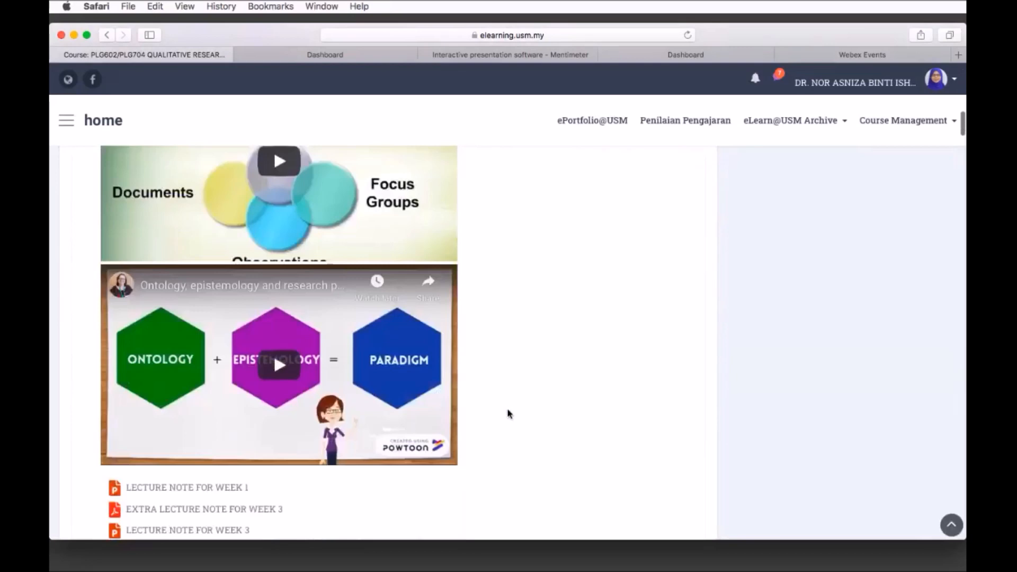
scroll(508, 413, "down", 5)
scroll(508, 414, "down", 20)
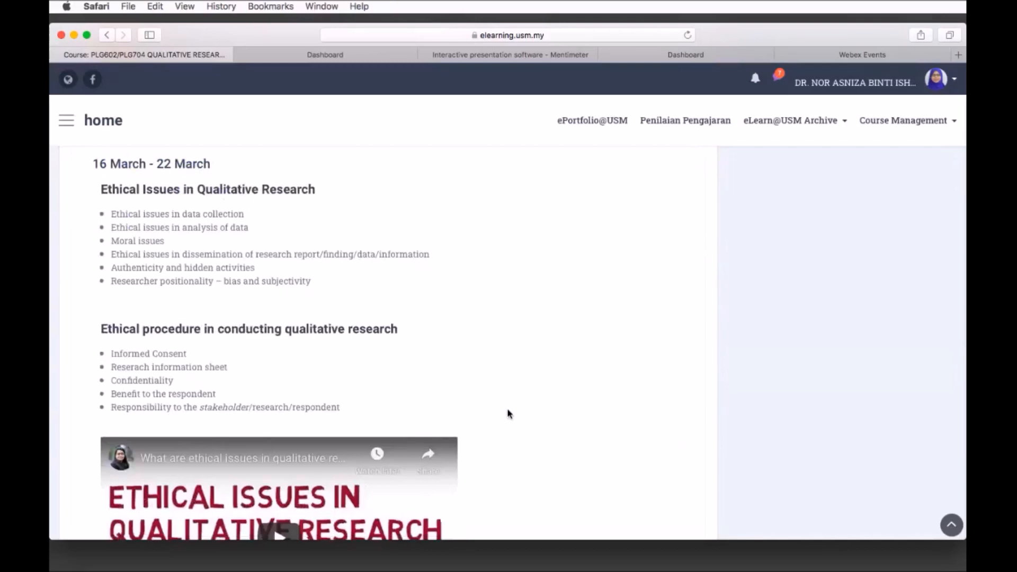
scroll(508, 413, "down", 15)
scroll(508, 413, "down", 8)
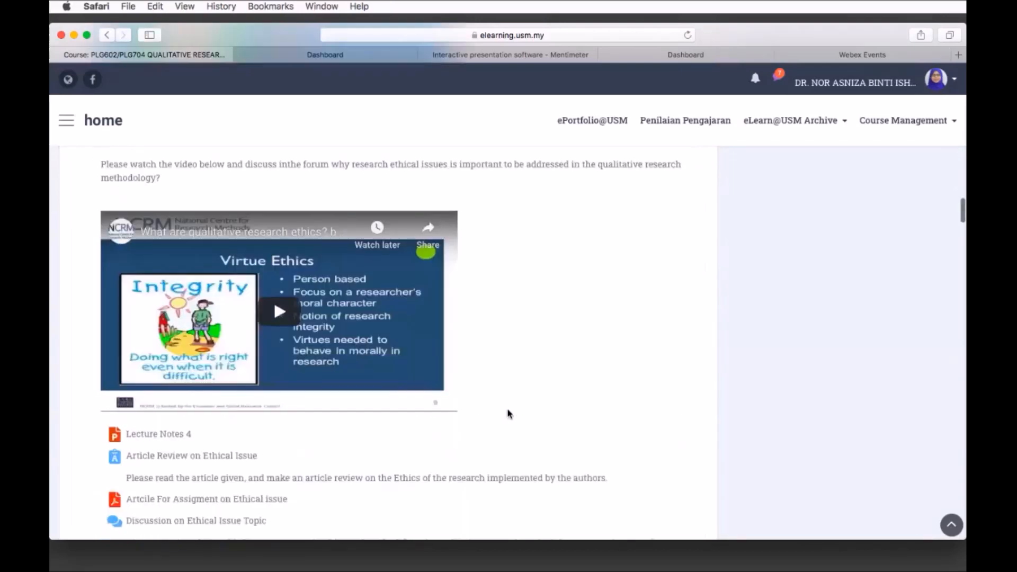
scroll(508, 414, "down", 6)
scroll(508, 413, "down", 4)
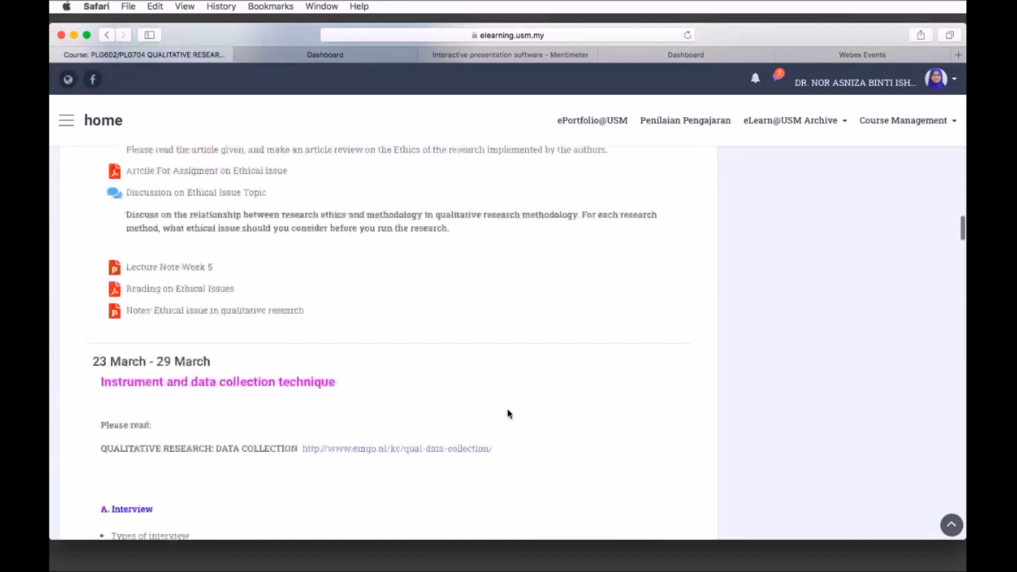
- Examine the weekly materials from the 23 March - 29 March data collection topic through the 18 May - 24 May section
scroll(508, 414, "down", 6)
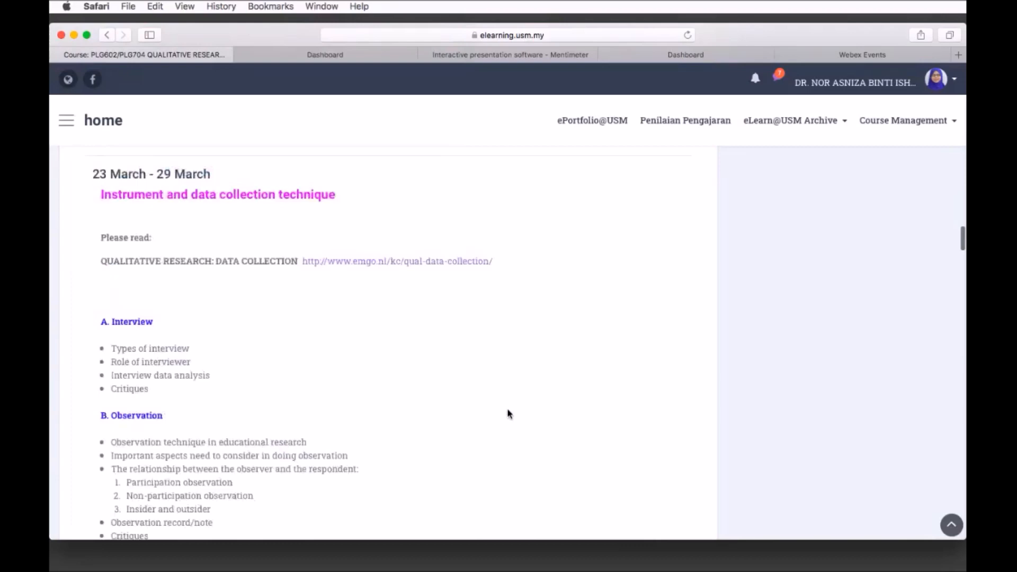
scroll(507, 411, "down", 5)
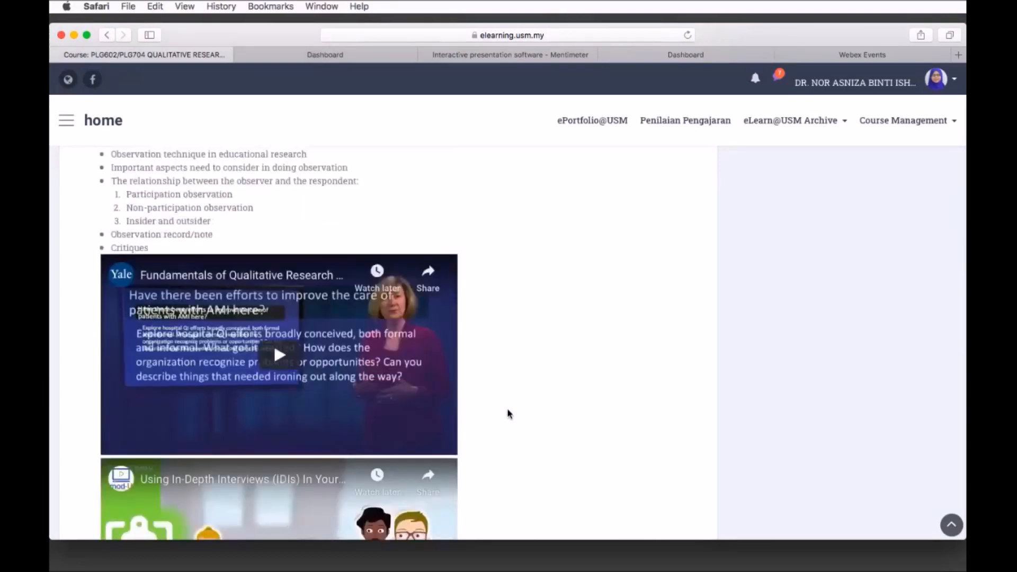
scroll(507, 414, "down", 4)
scroll(507, 413, "down", 7)
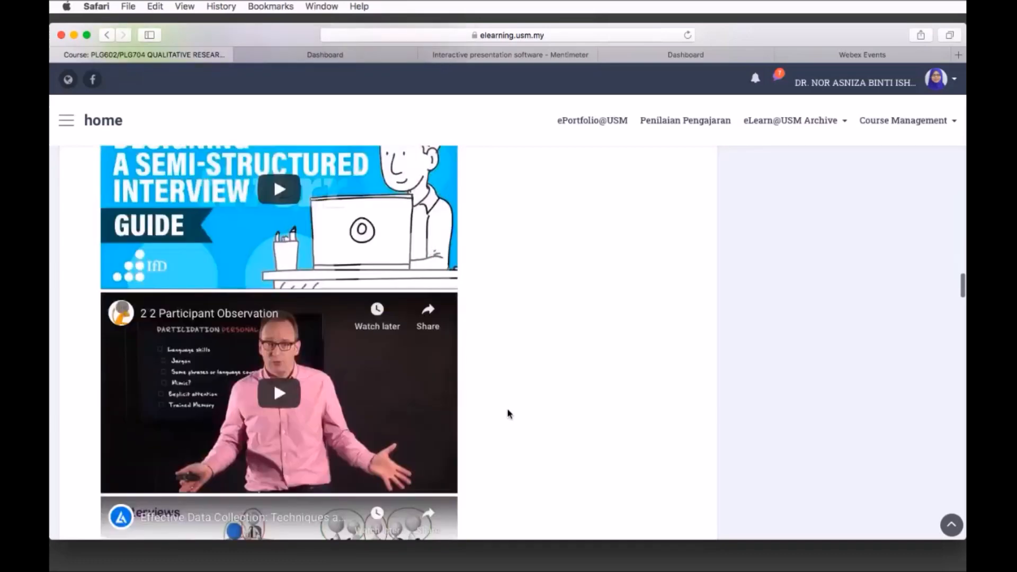
scroll(507, 413, "down", 6)
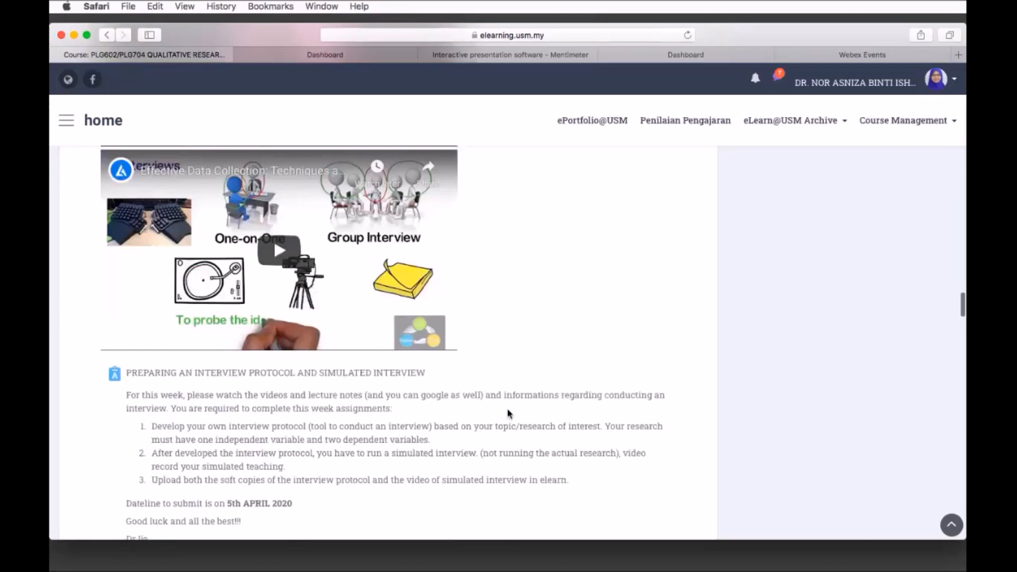
scroll(507, 413, "down", 3)
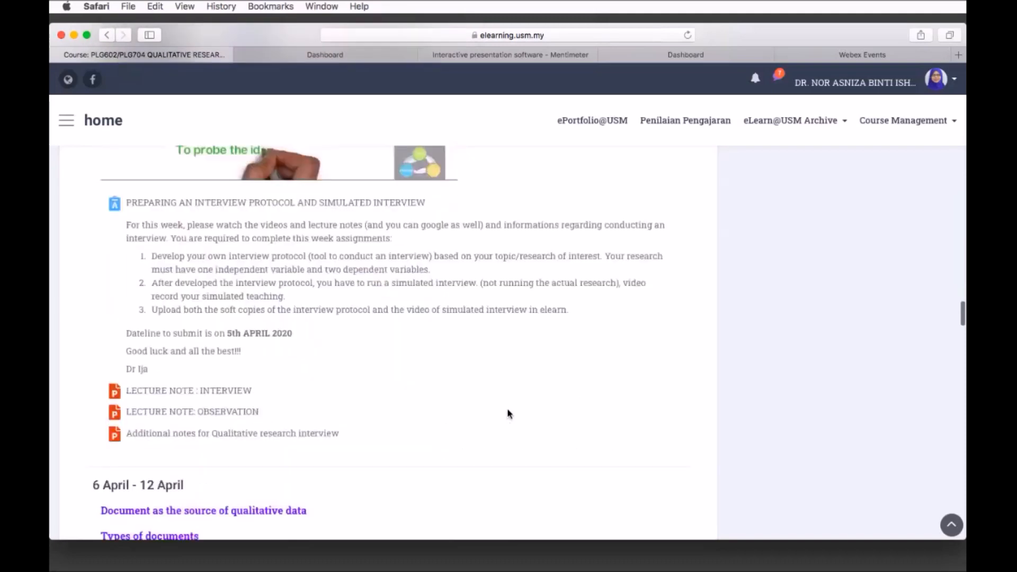
scroll(706, 411, "down", 15)
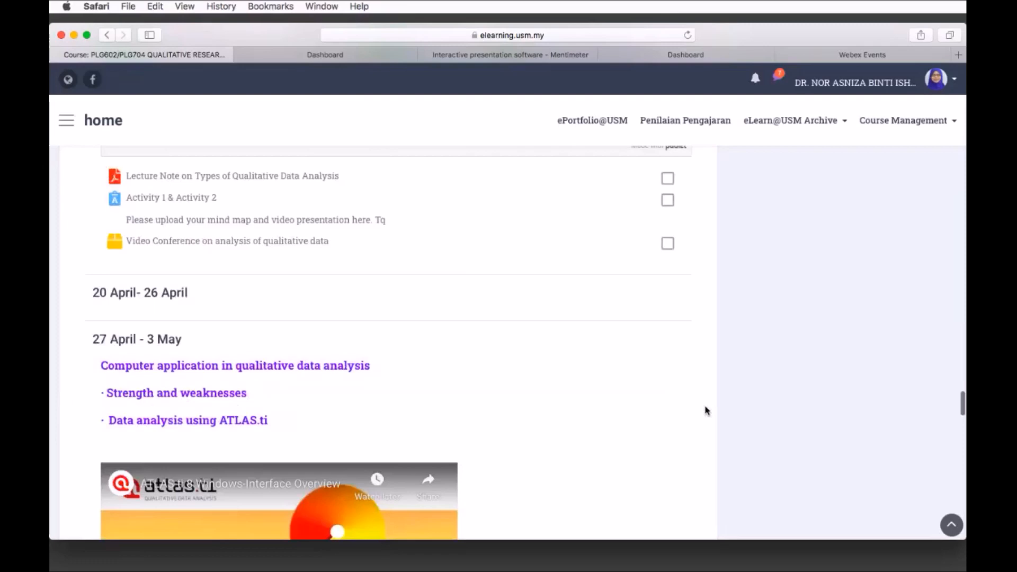
scroll(707, 411, "down", 10)
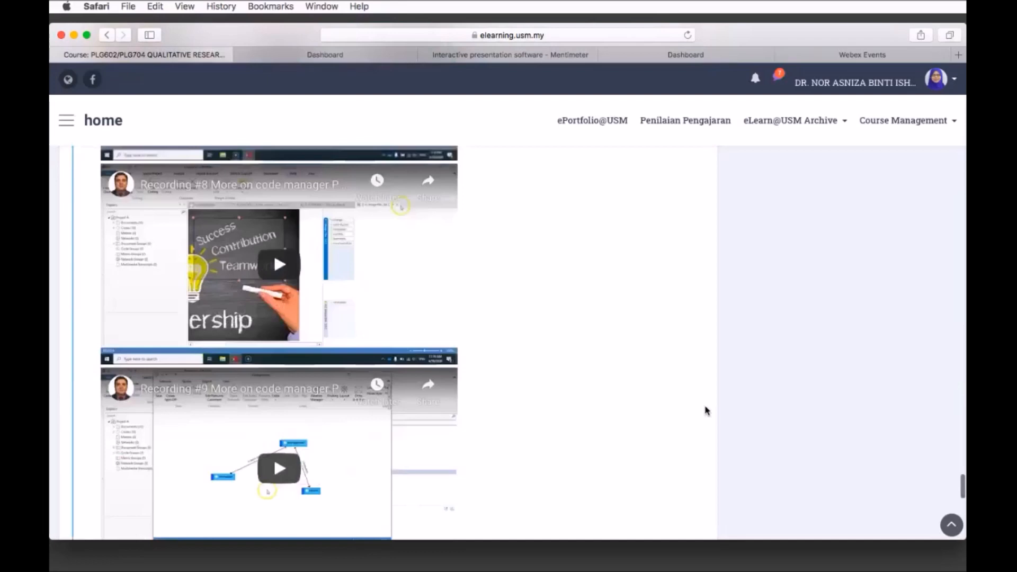
scroll(706, 410, "down", 5)
scroll(705, 411, "down", 6)
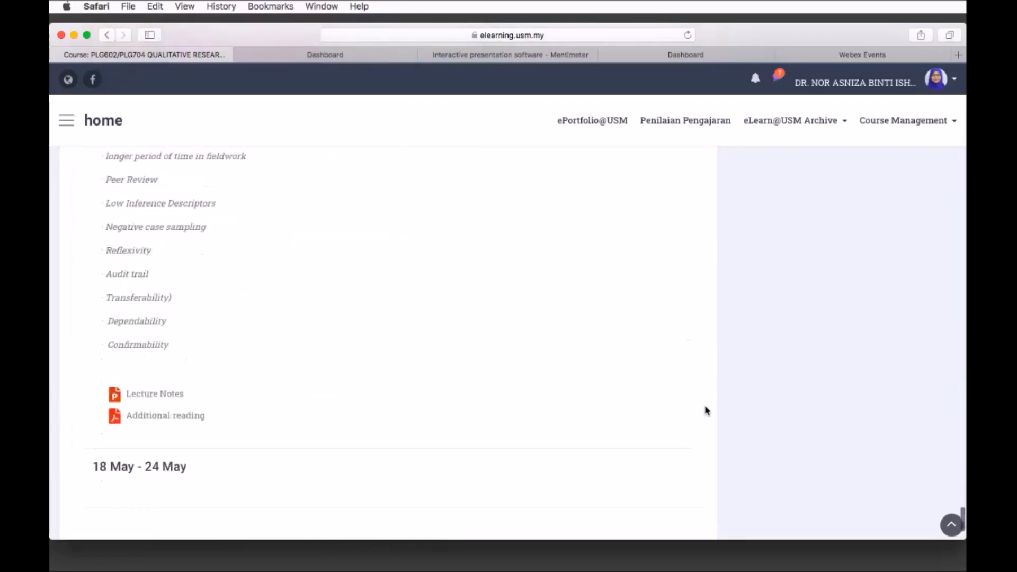
- Review the weekly sections back to the start of the course, including the course outline and the Types of Qualitative Research materials
scroll(706, 410, "up", 3)
scroll(705, 411, "up", 10)
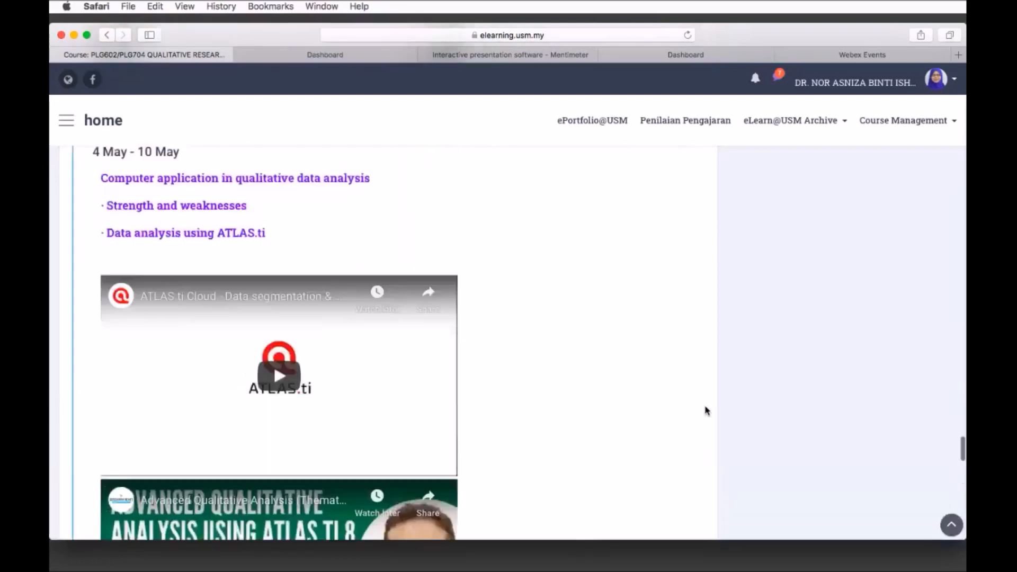
scroll(705, 411, "up", 5)
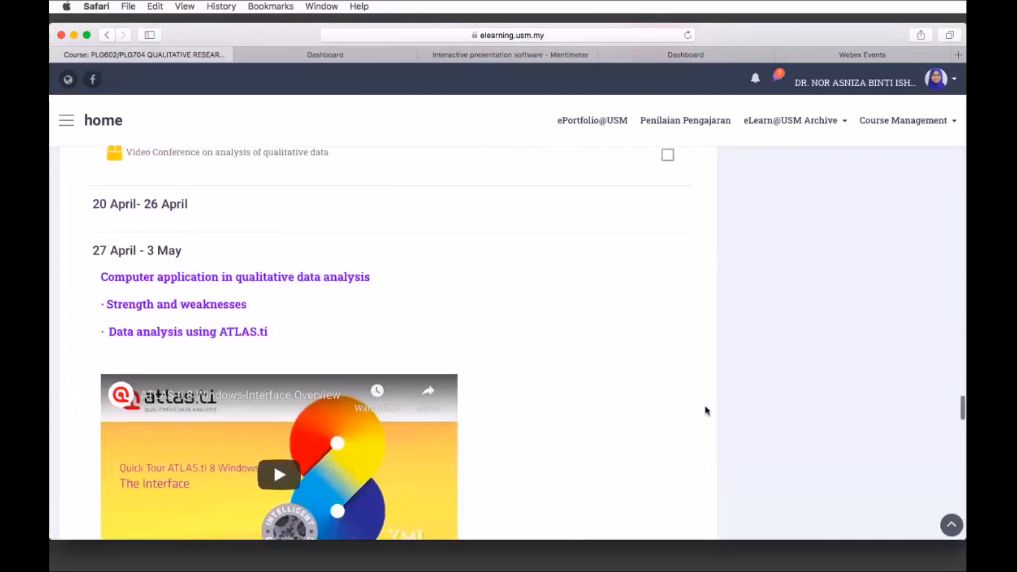
scroll(705, 411, "up", 5)
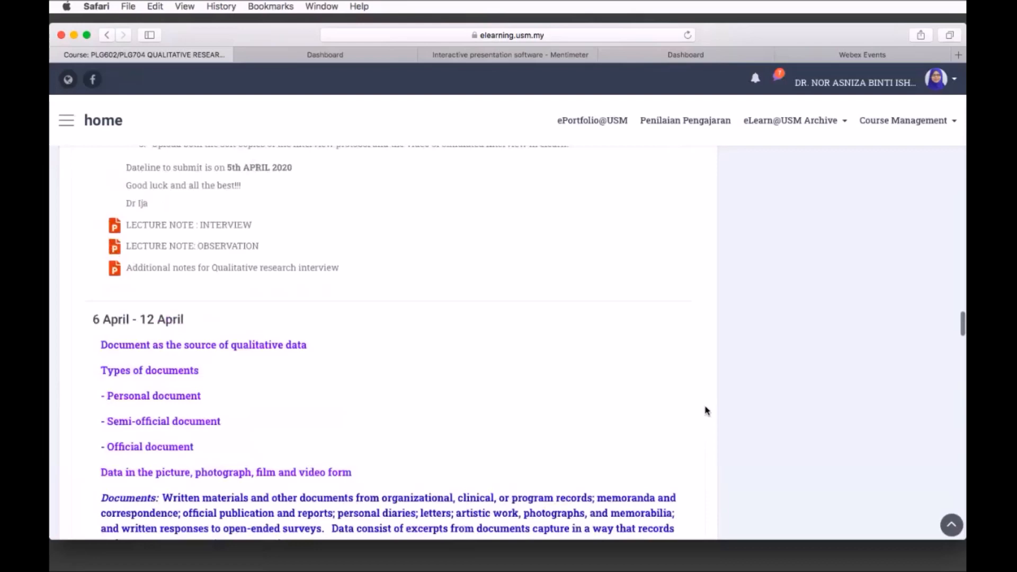
scroll(706, 410, "up", 5)
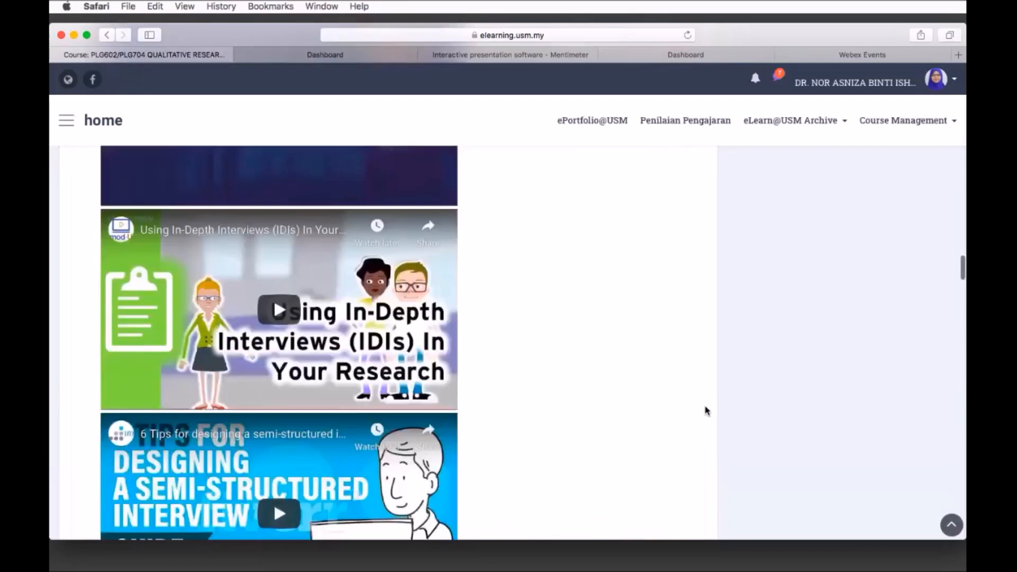
scroll(705, 411, "up", 10)
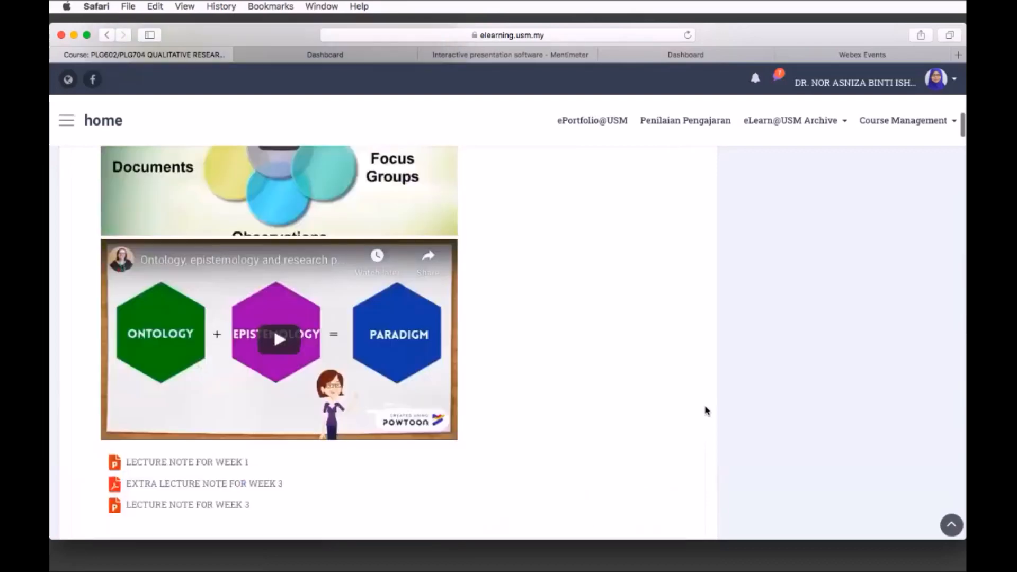
scroll(705, 411, "up", 10)
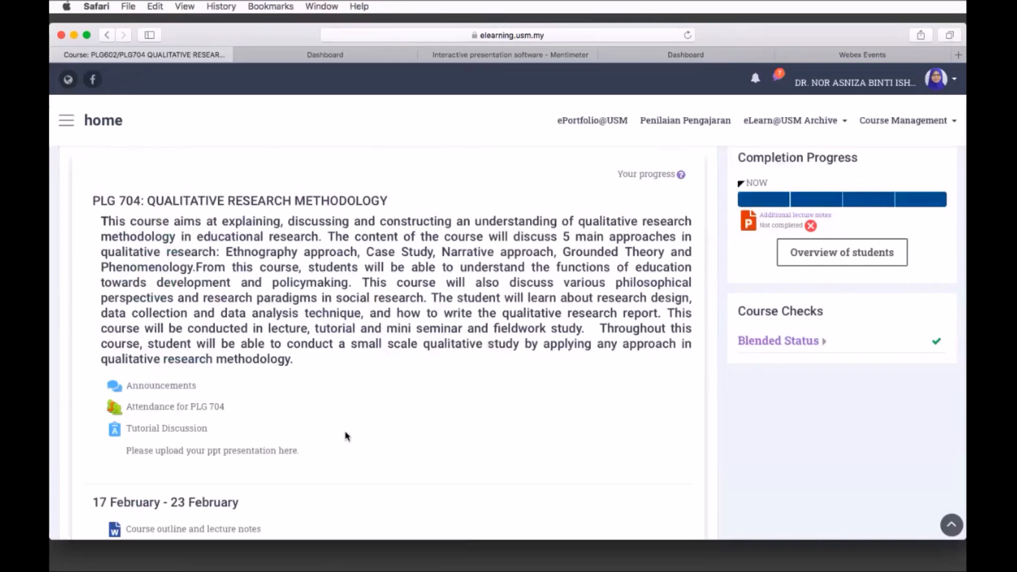
scroll(345, 436, "down", 5)
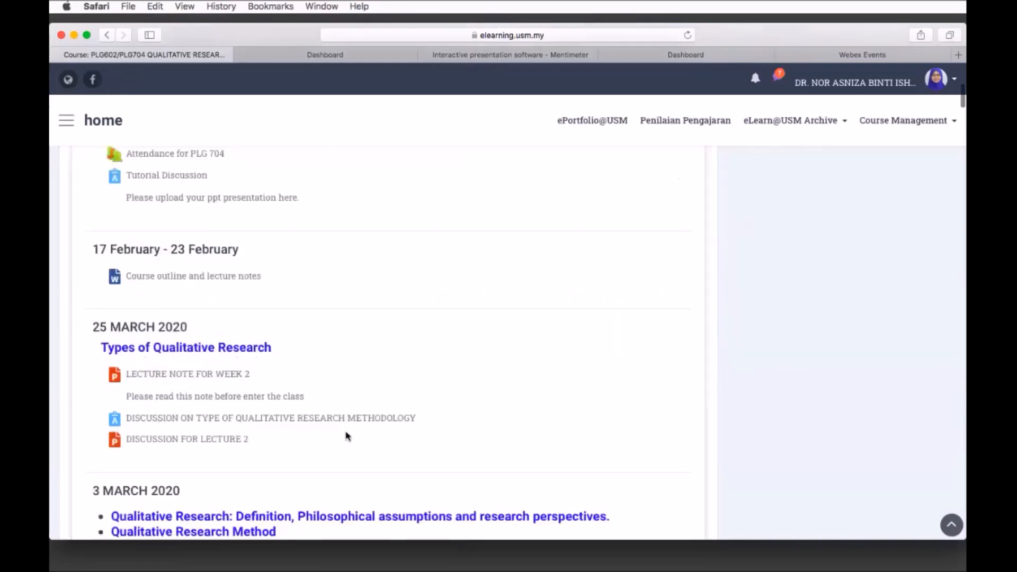
scroll(411, 329, "down", 3)
scroll(412, 329, "up", 5)
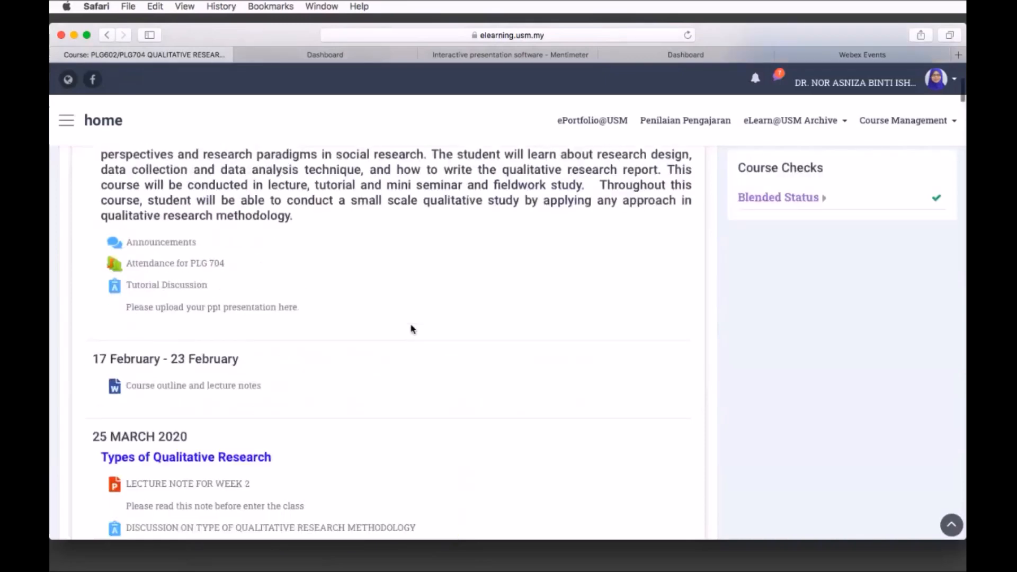
scroll(413, 329, "up", 4)
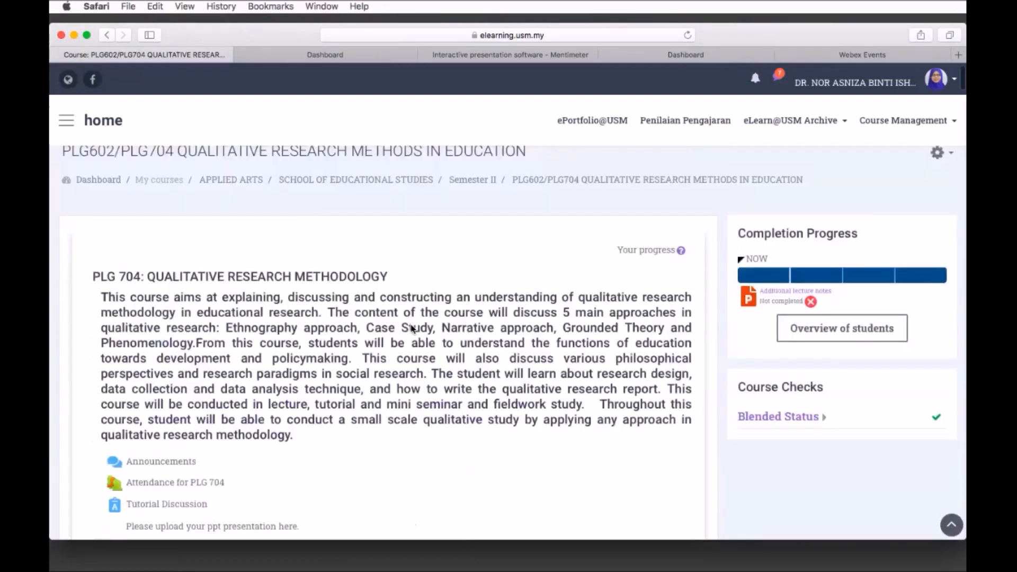
scroll(413, 329, "up", 1)
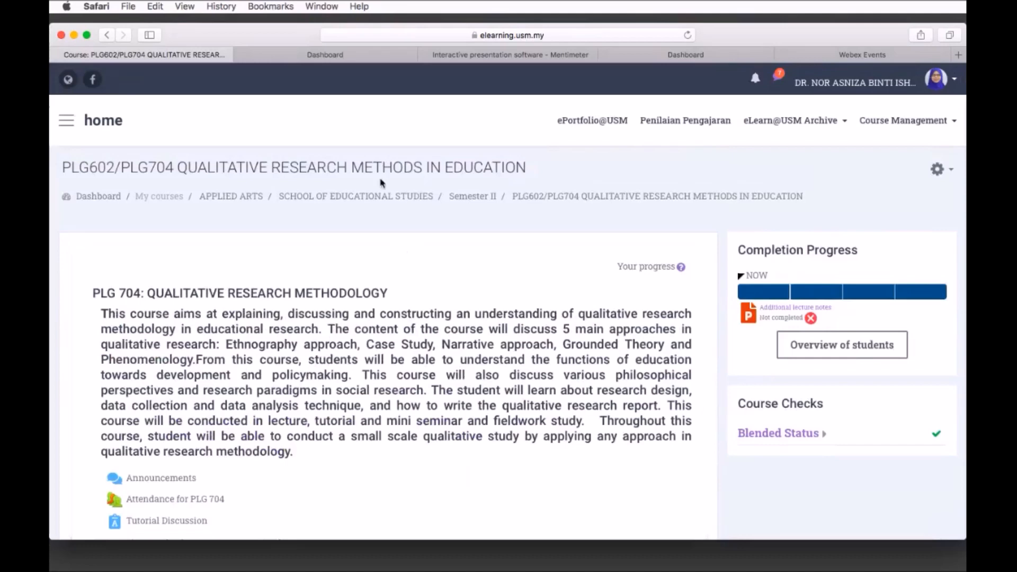
- Return to the Dashboard and look over the enrolled courses for Semester I and Semester II
left_click(104, 196)
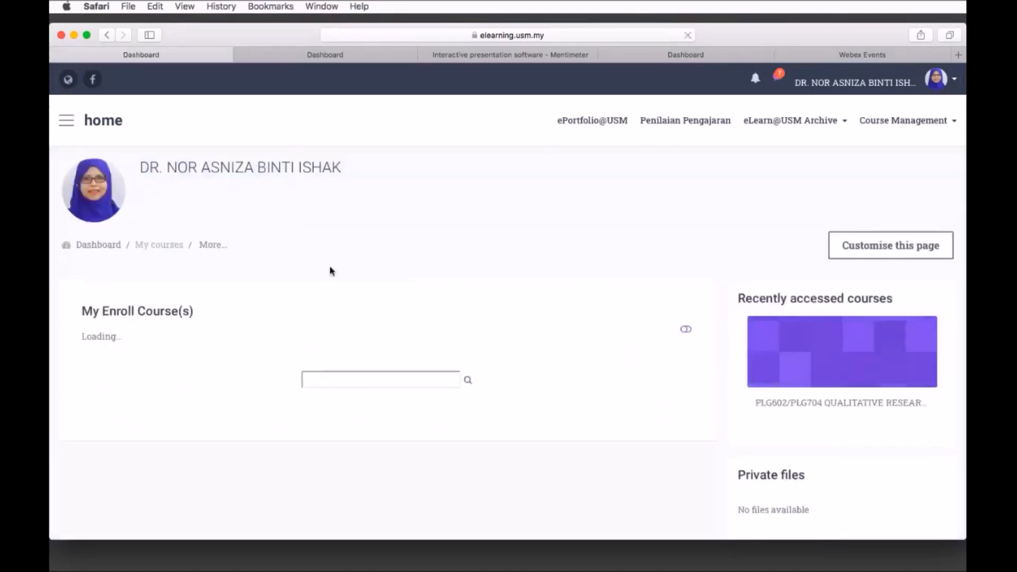
scroll(390, 280, "down", 2)
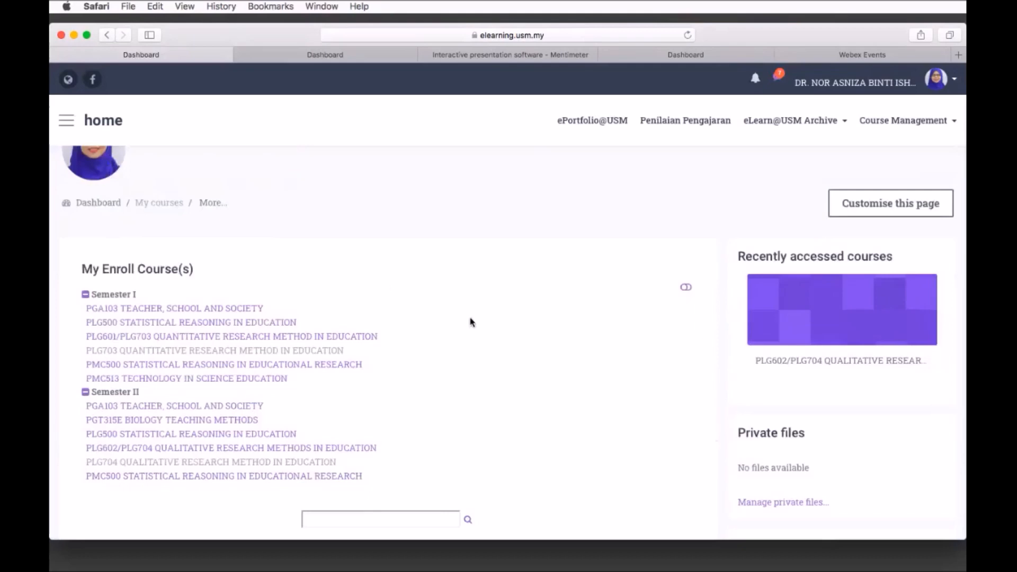
scroll(471, 322, "up", 2)
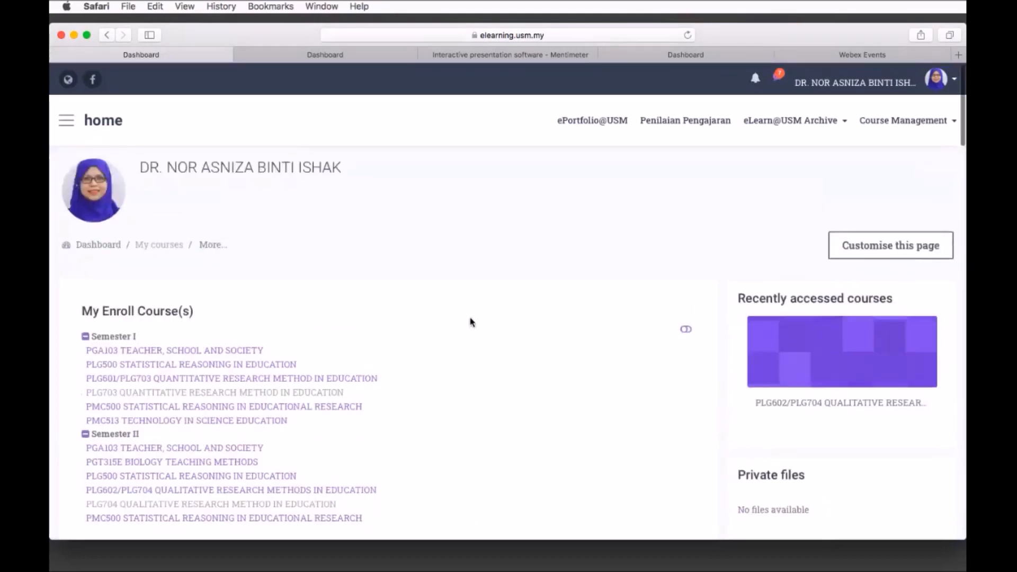
scroll(472, 322, "down", 1)
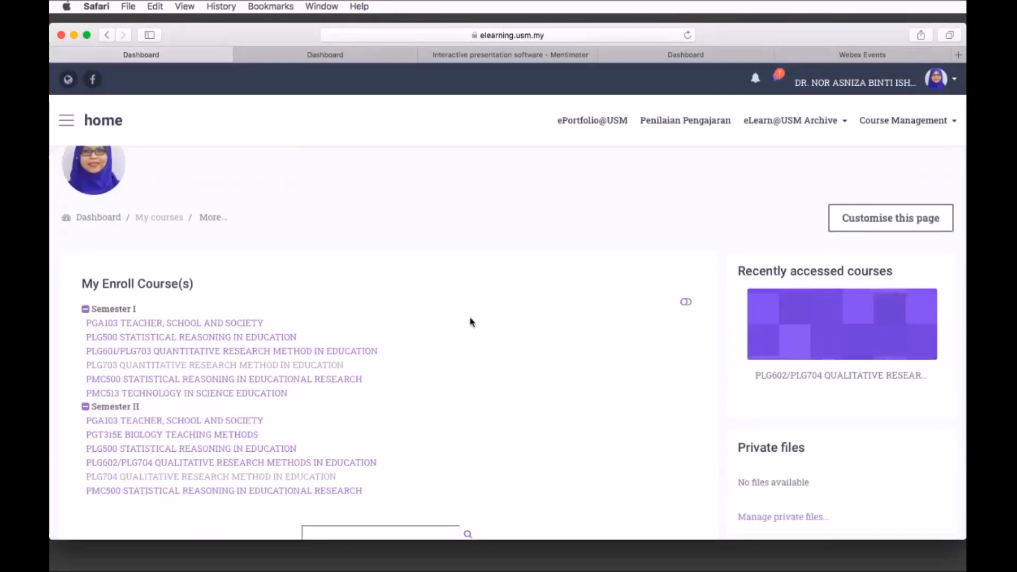
scroll(643, 186, "up", 1)
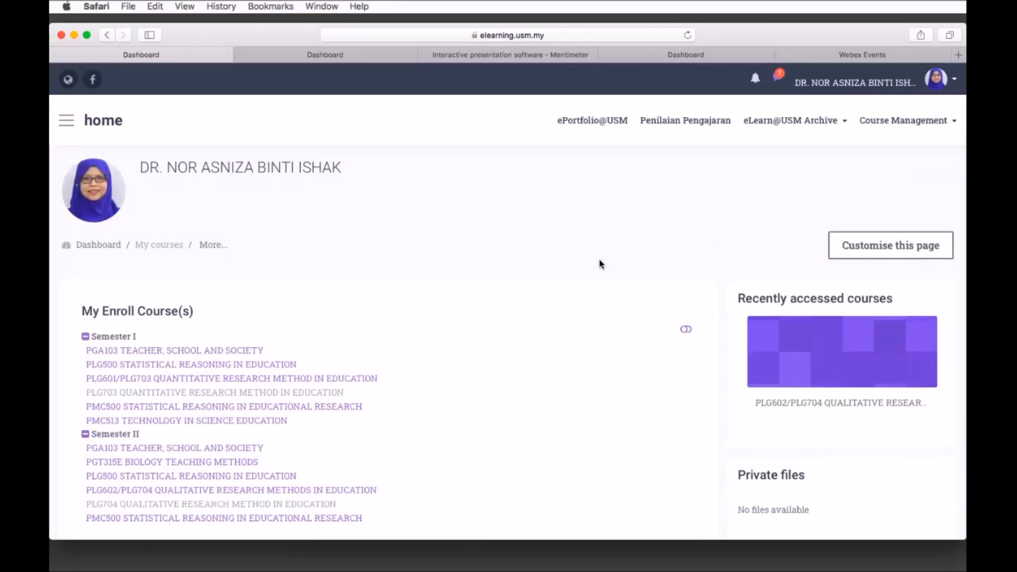
- Open the PGT315E Biology Teaching Methods course from Semester II and look through its course page
scroll(601, 264, "down", 5)
scroll(601, 264, "up", 5)
scroll(537, 299, "down", 1)
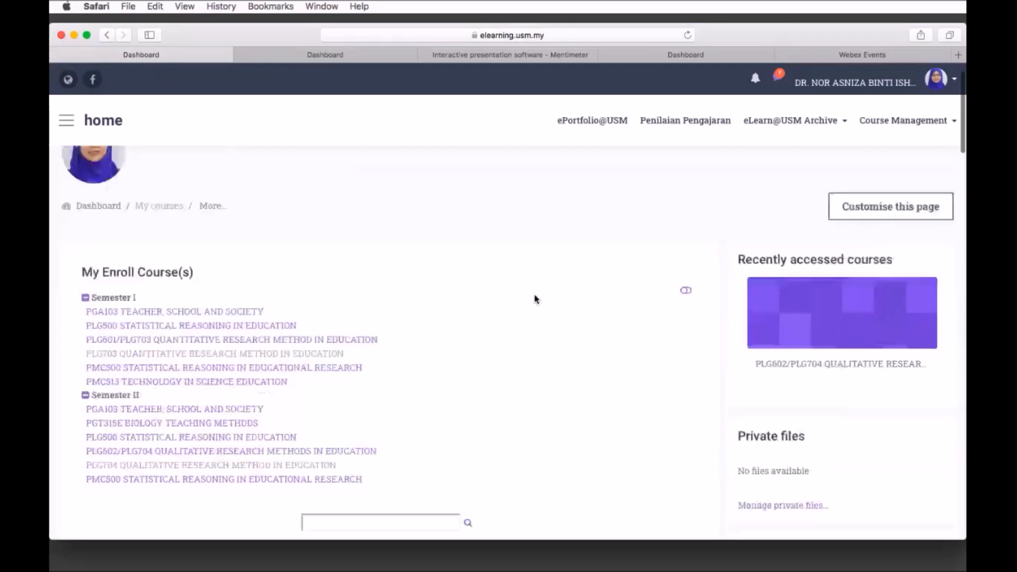
left_click(249, 426)
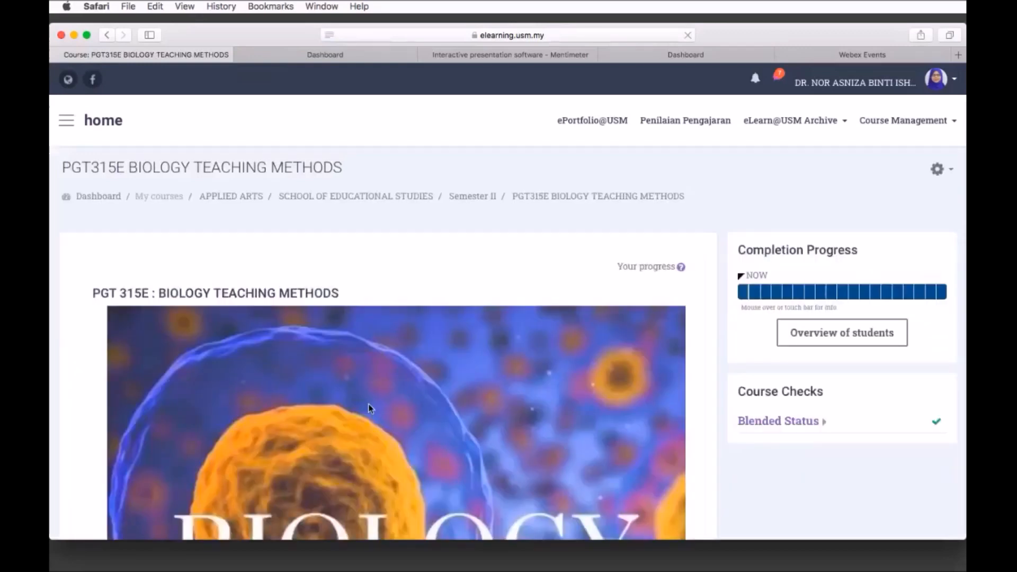
scroll(837, 390, "down", 2)
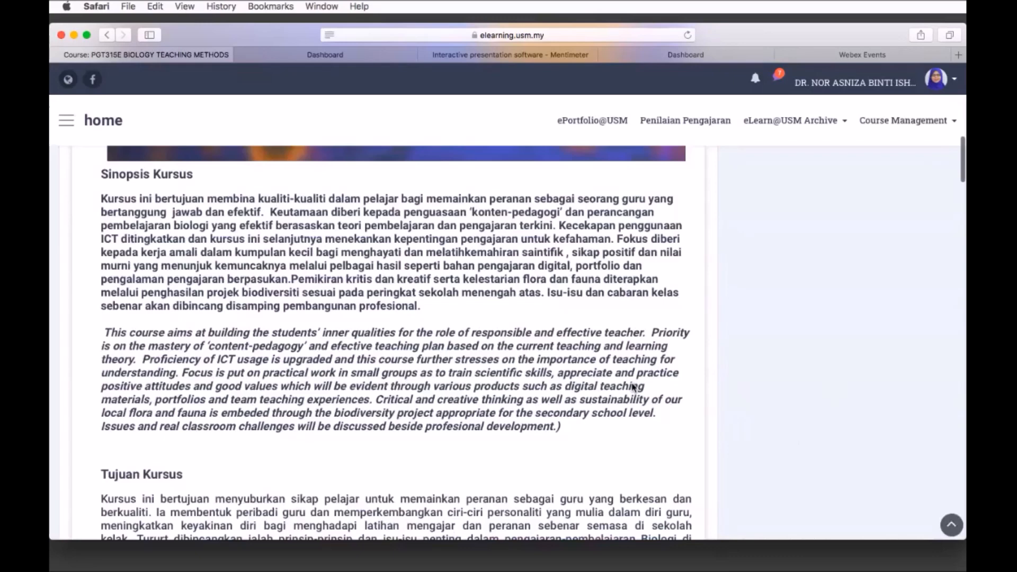
scroll(633, 386, "down", 15)
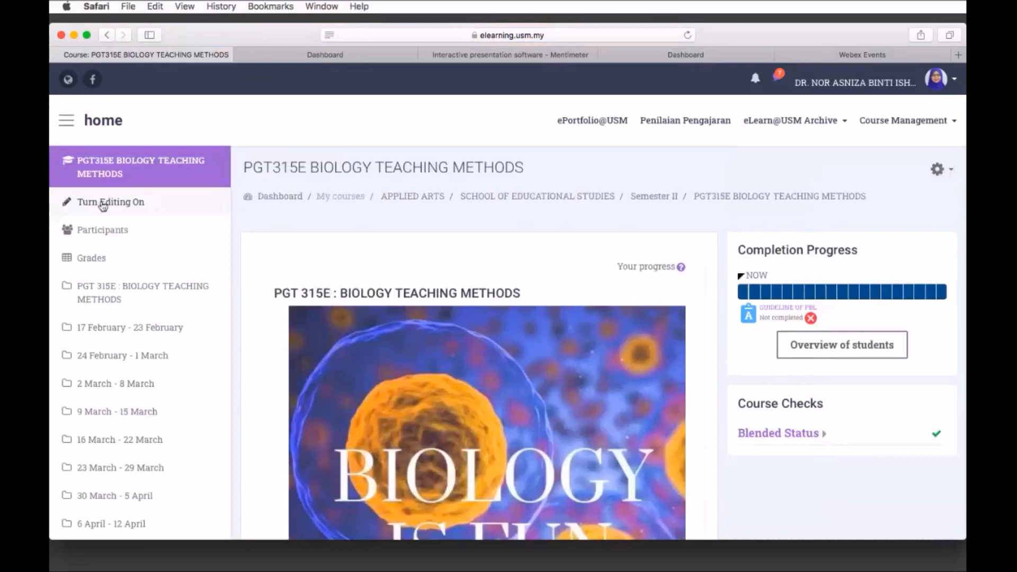
- Turn on editing for the PGT315E course and look at the editing options in its general and weekly sections
left_click(949, 171)
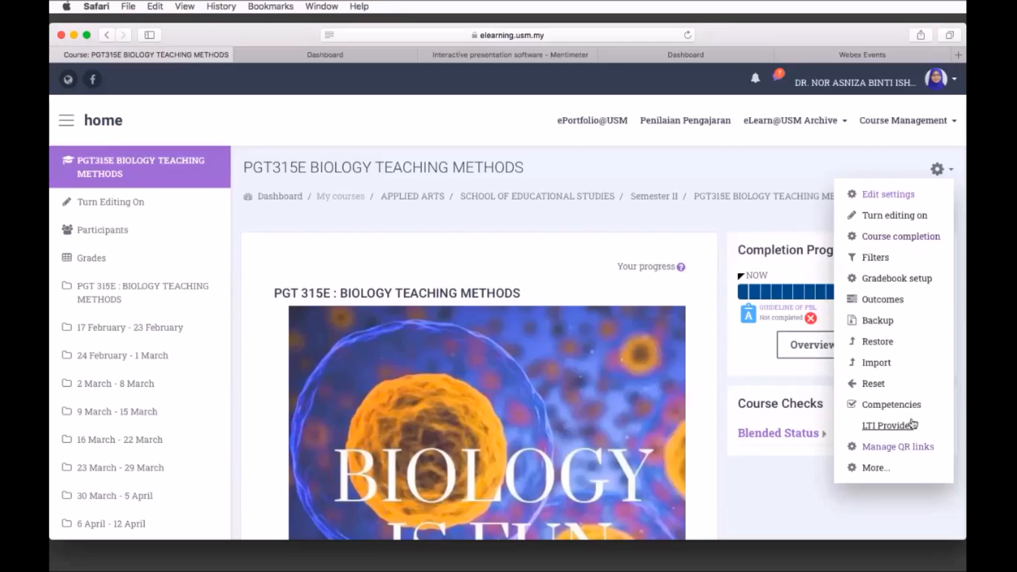
left_click(881, 218)
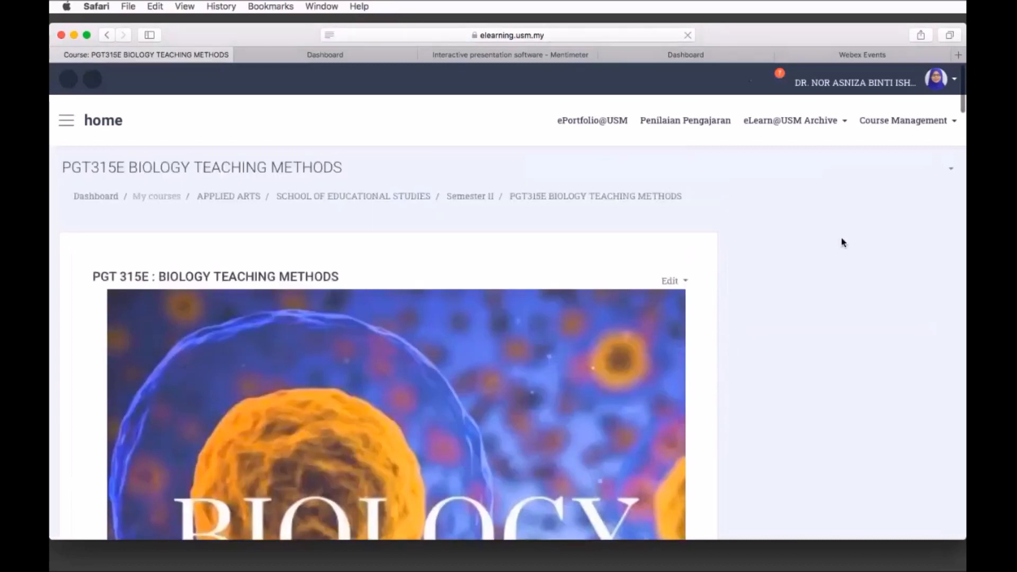
scroll(844, 243, "down", 10)
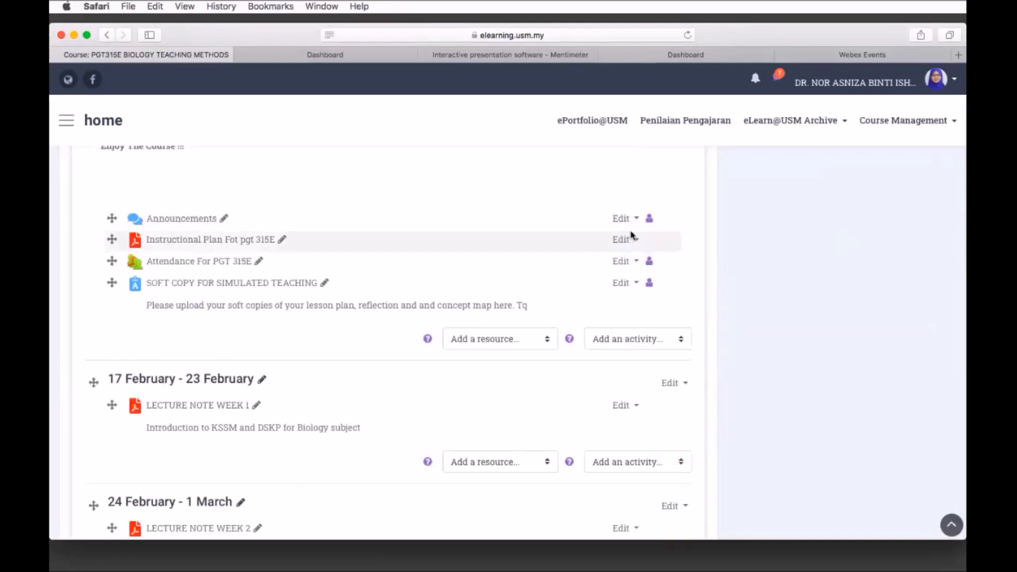
scroll(631, 235, "up", 5)
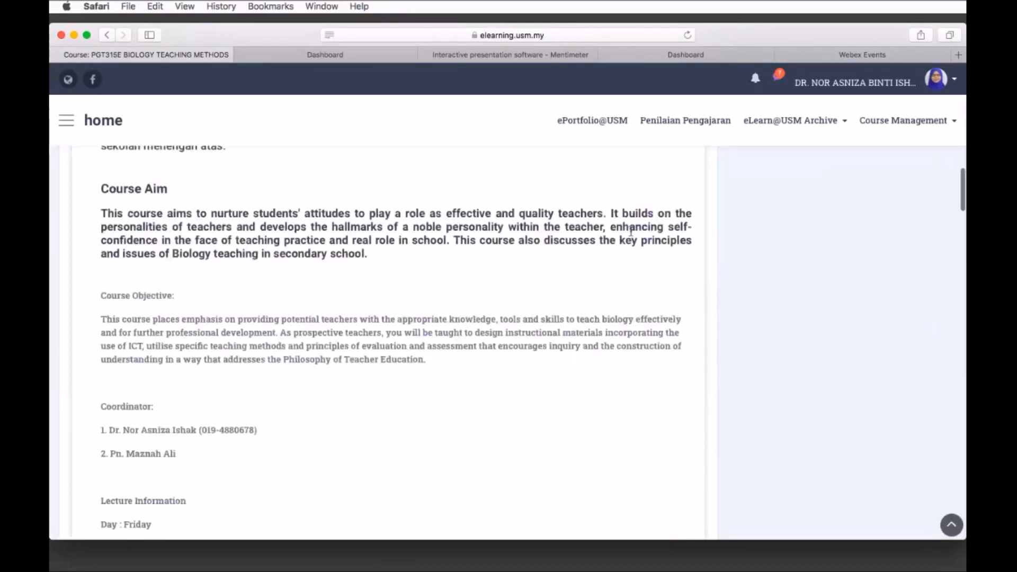
- Expand the Blended Status details in the Course Checks block of the PGT315E course
scroll(630, 232, "up", 10)
scroll(802, 359, "down", 1)
left_click(800, 359)
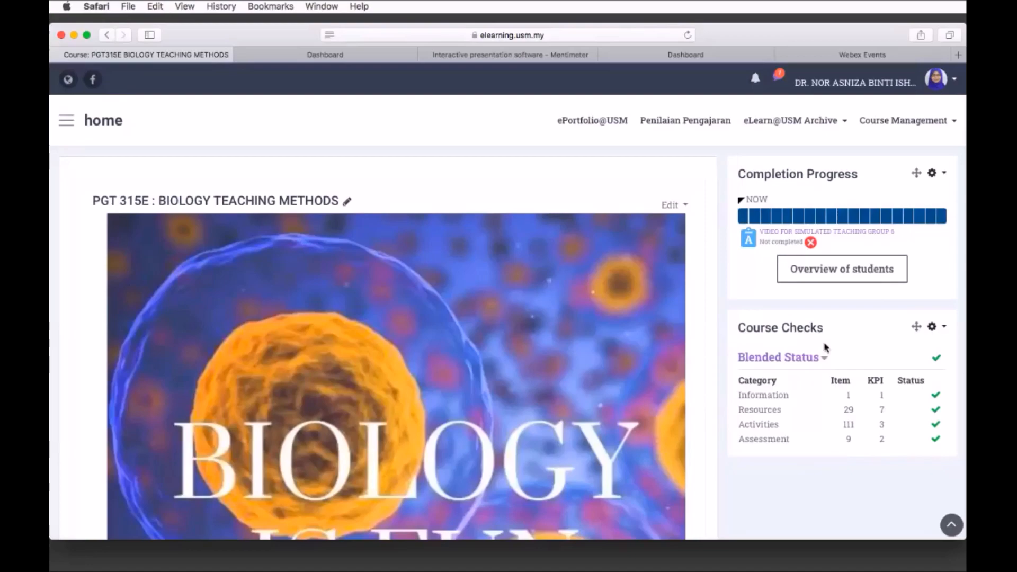
- Examine the Sinopsis Kursus, Tujuan Kursus and Course Aim texts in the PGT315E introduction
scroll(700, 460, "down", 10)
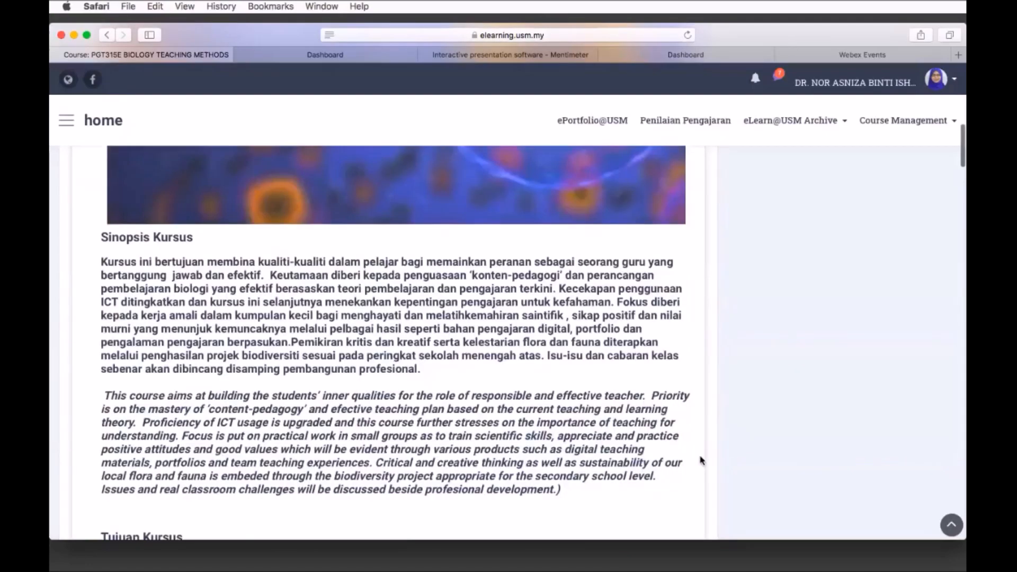
scroll(701, 460, "down", 3)
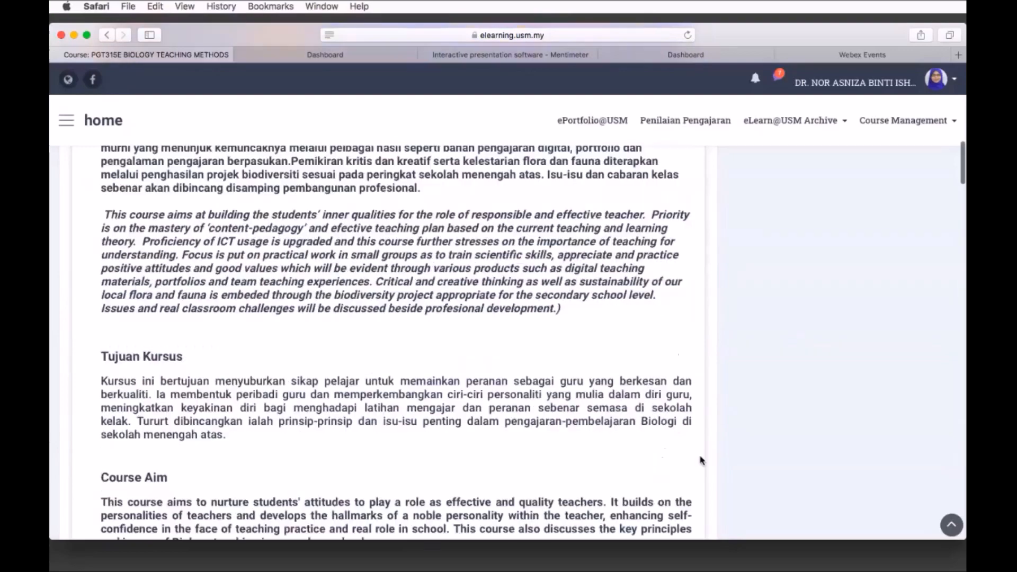
scroll(482, 386, "up", 5)
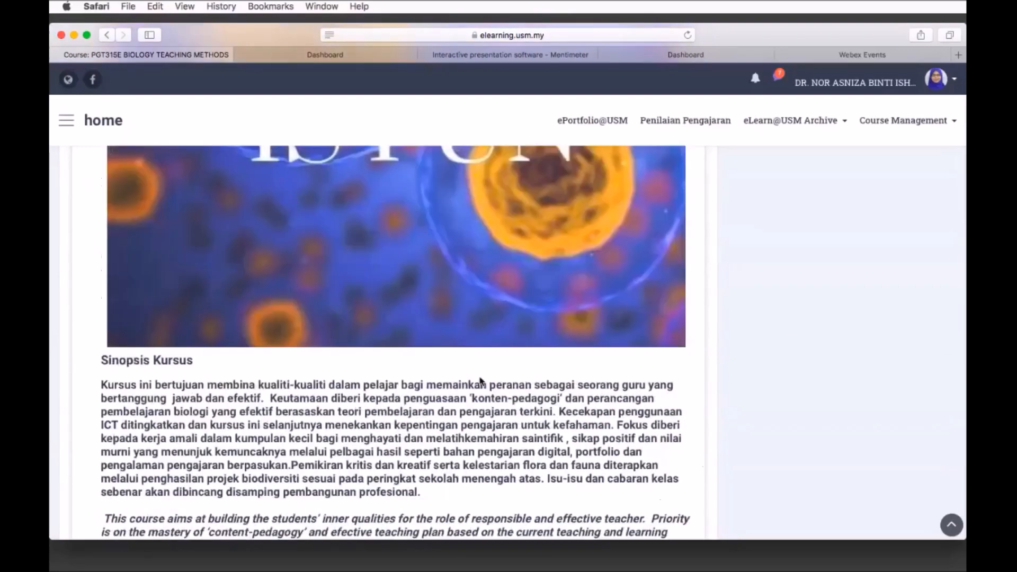
scroll(482, 381, "down", 1)
scroll(481, 381, "down", 4)
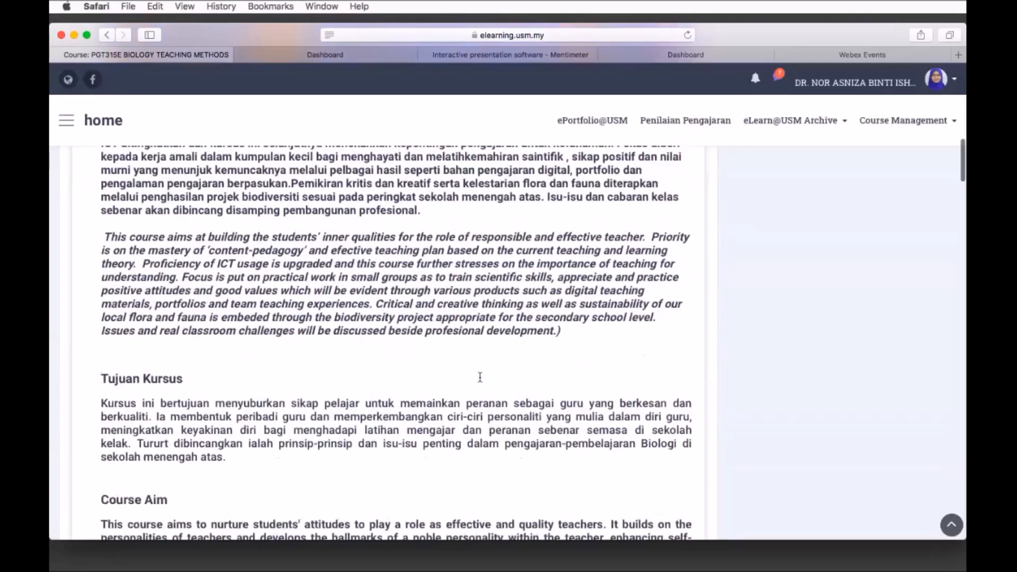
scroll(480, 378, "down", 3)
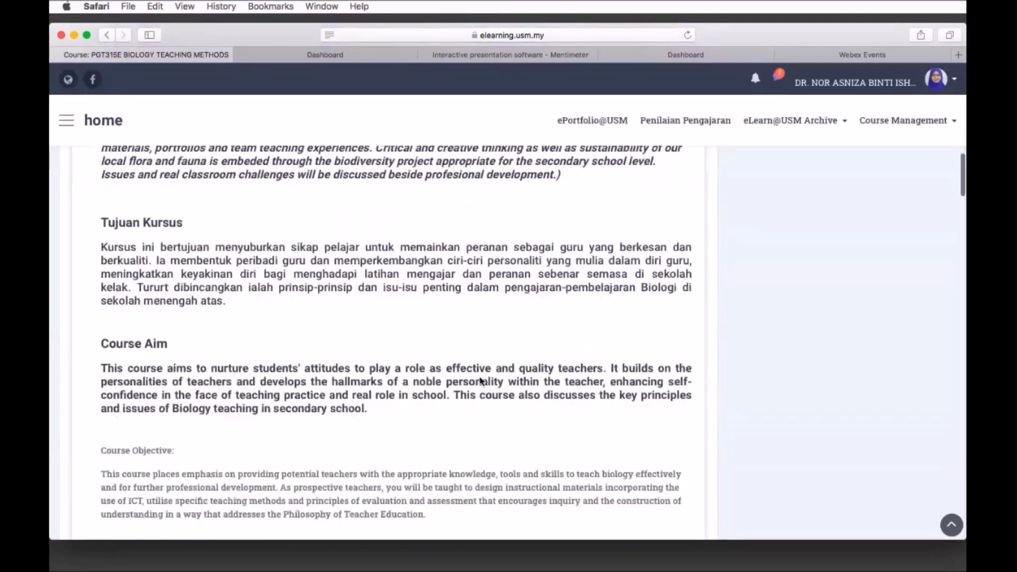
scroll(339, 330, "up", 5)
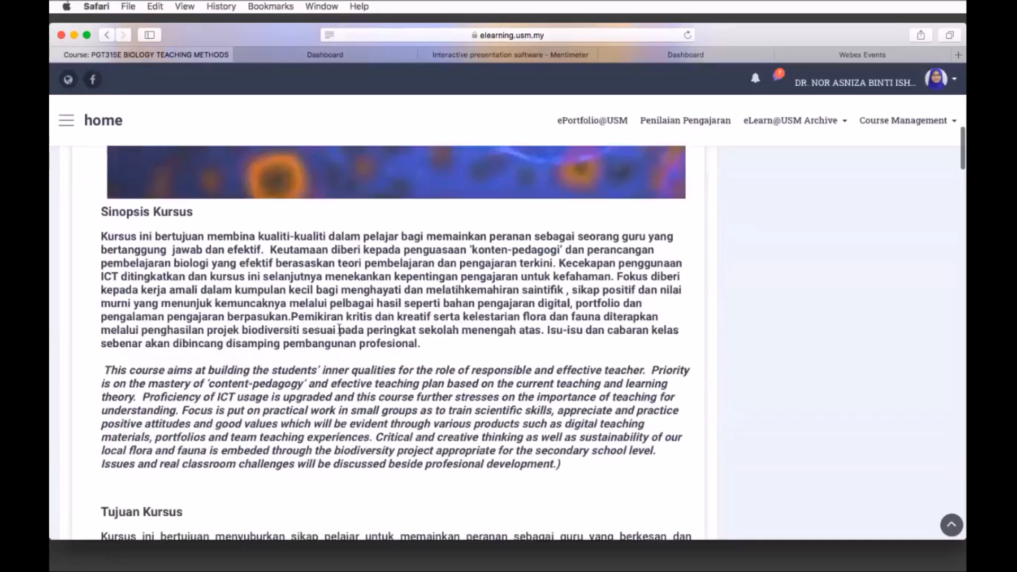
- Review the course objective, coordinator, lecture and tutorial information, and the general resources above the 17 February - 23 February section
scroll(340, 330, "down", 5)
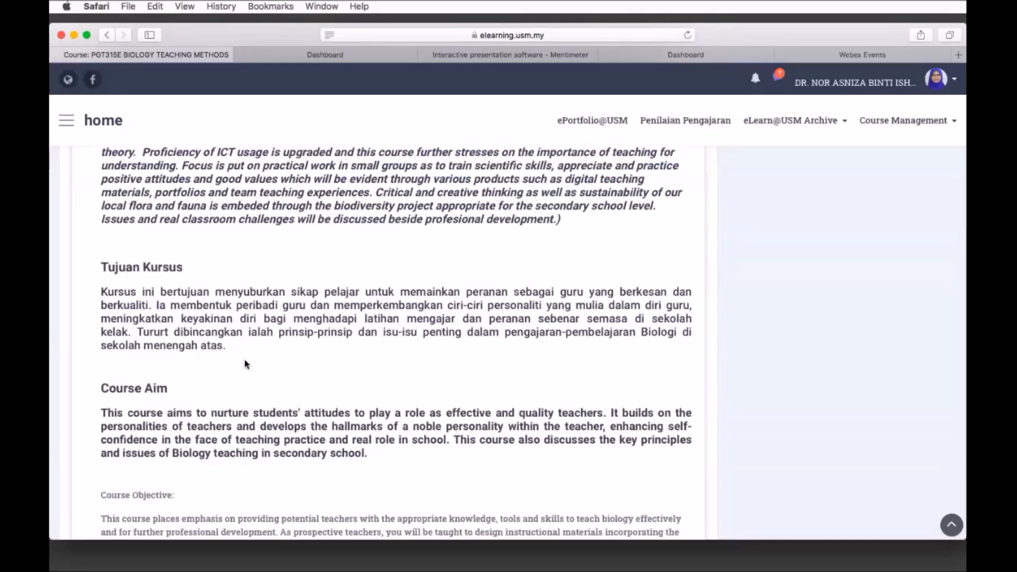
scroll(246, 365, "down", 3)
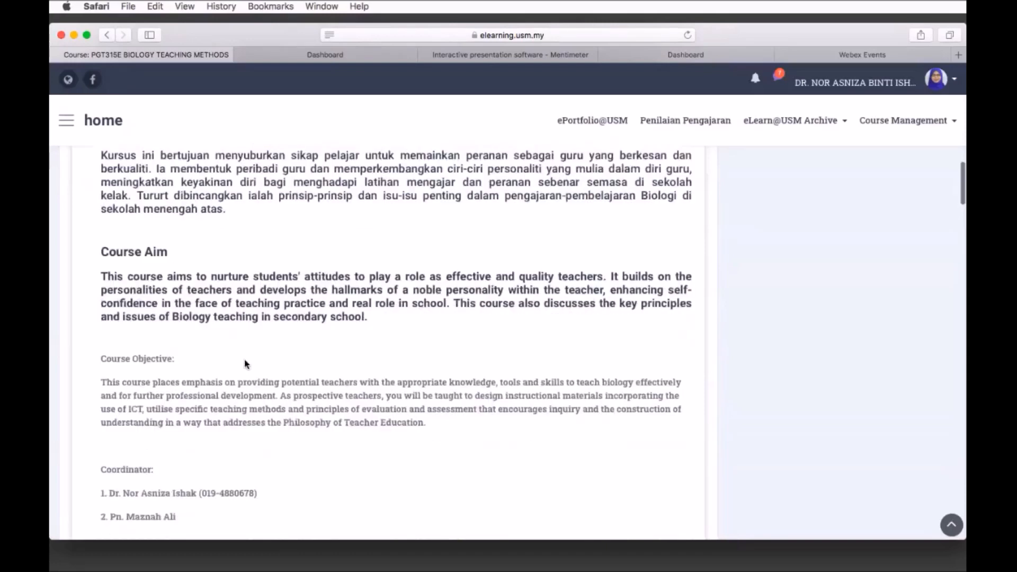
scroll(247, 365, "down", 5)
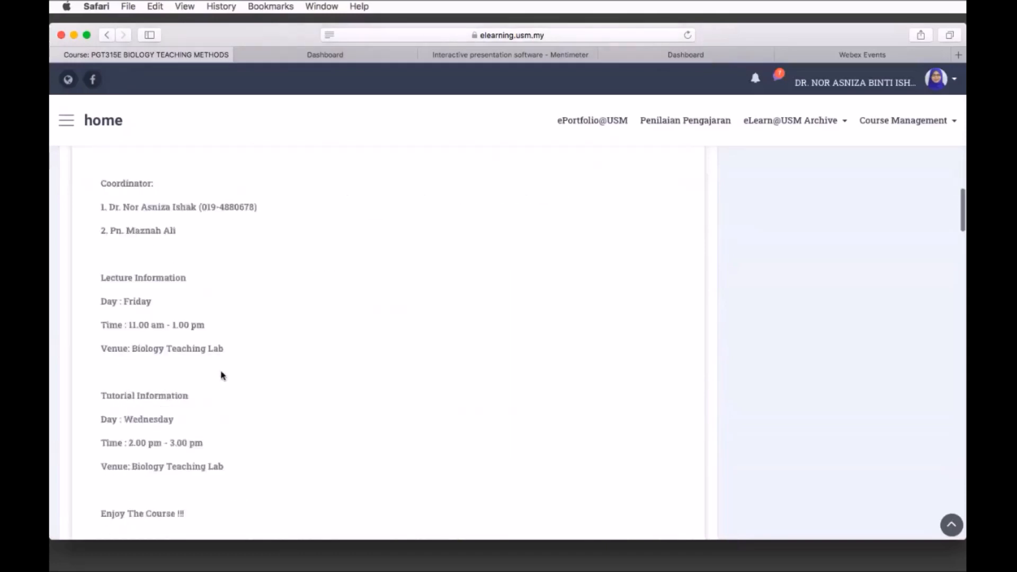
scroll(159, 437, "down", 3)
scroll(192, 366, "down", 2)
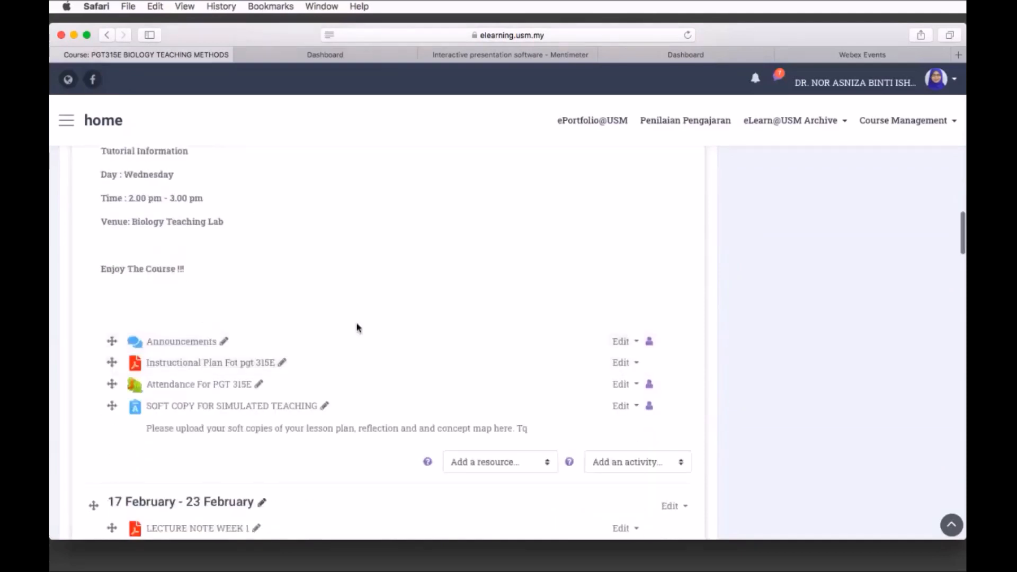
scroll(250, 282, "down", 2)
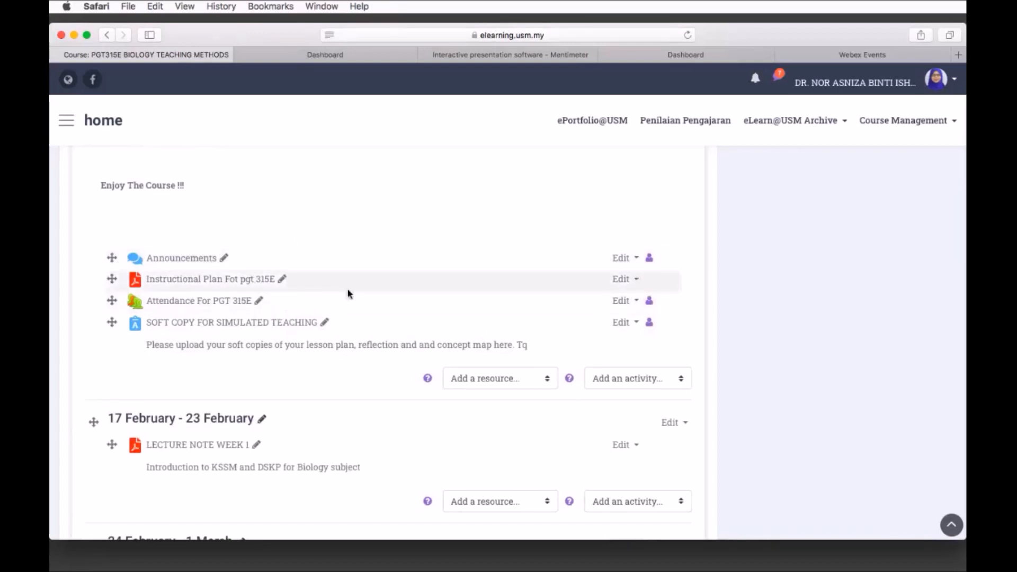
scroll(348, 293, "down", 2)
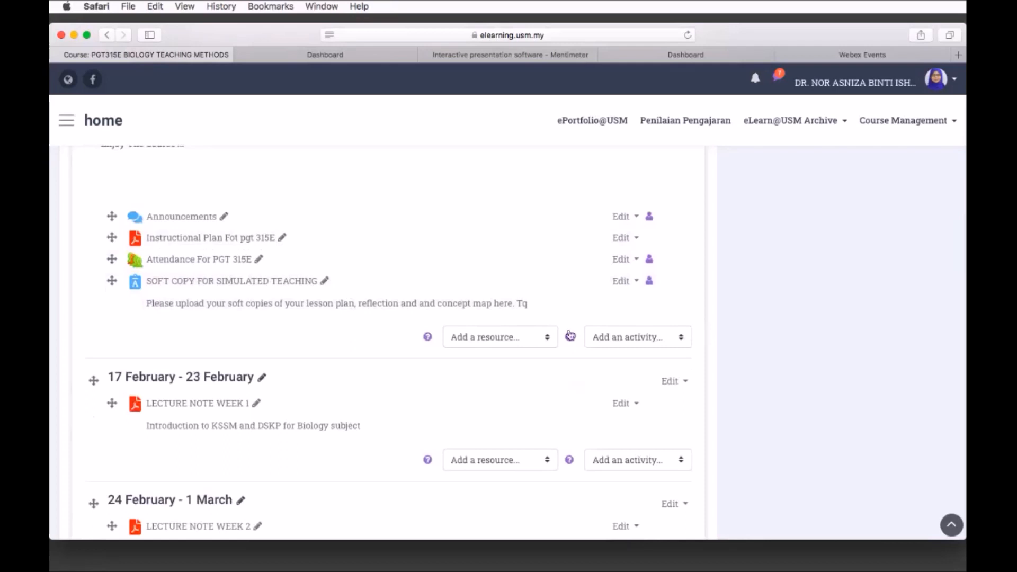
- Return to the Dashboard and open the PLG602/PLG704 Qualitative Research Methods in Education course from Semester II
scroll(570, 335, "up", 10)
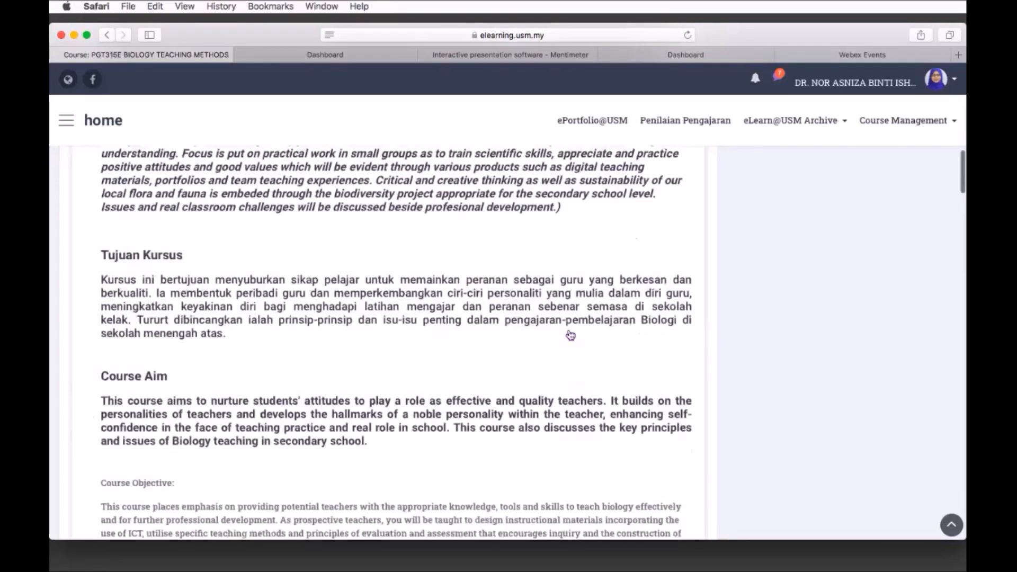
scroll(570, 335, "up", 15)
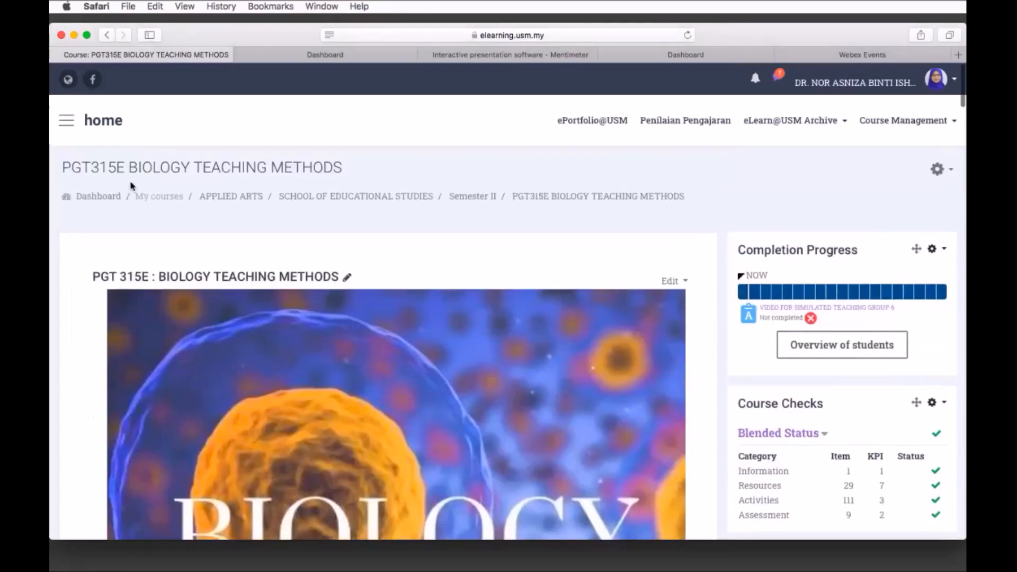
left_click(98, 196)
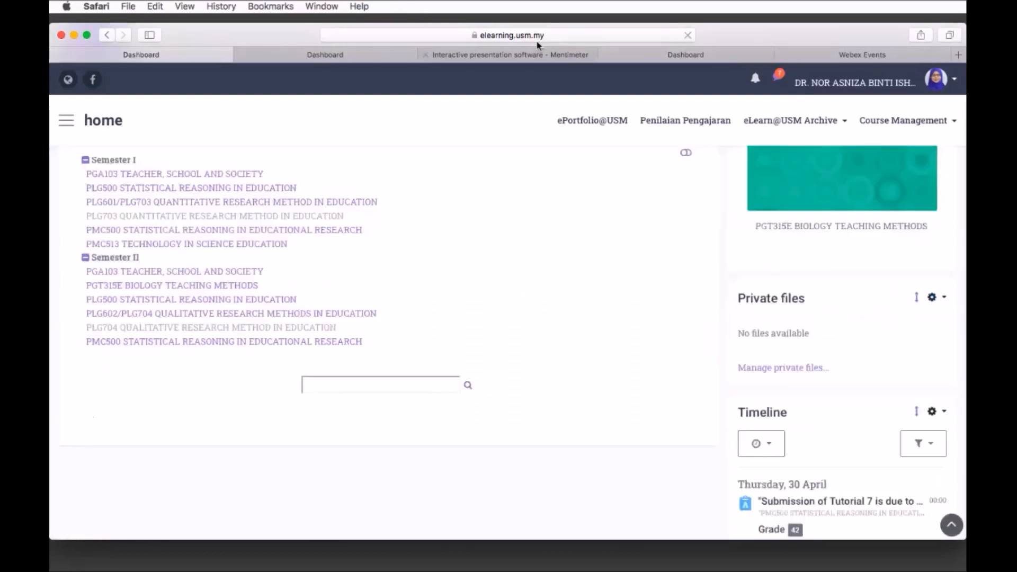
left_click(240, 313)
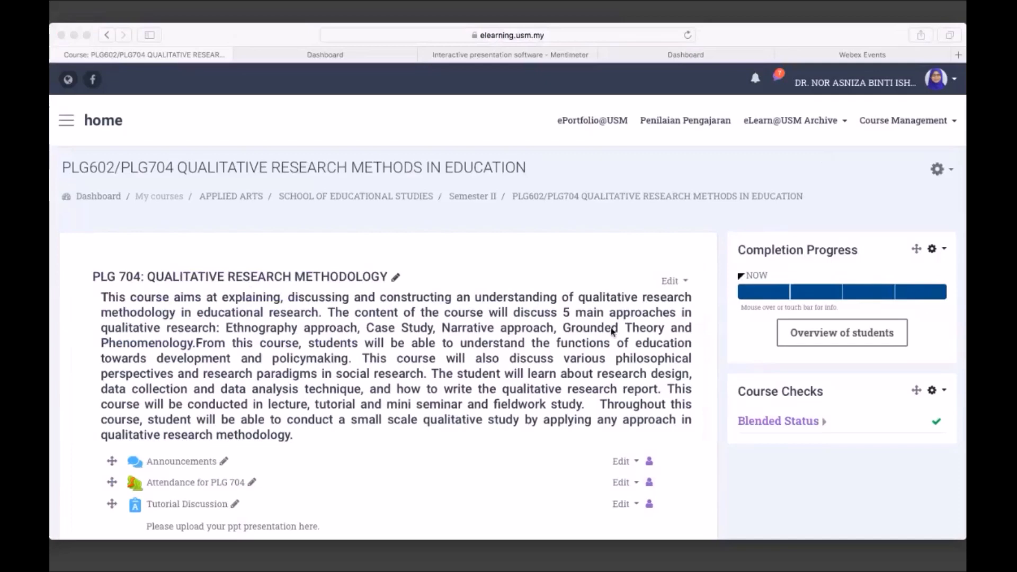
- Look over the PLG602/PLG704 introduction and weekly sections down to the Sampling Technique in Qualitative Research materials
scroll(612, 332, "down", 3)
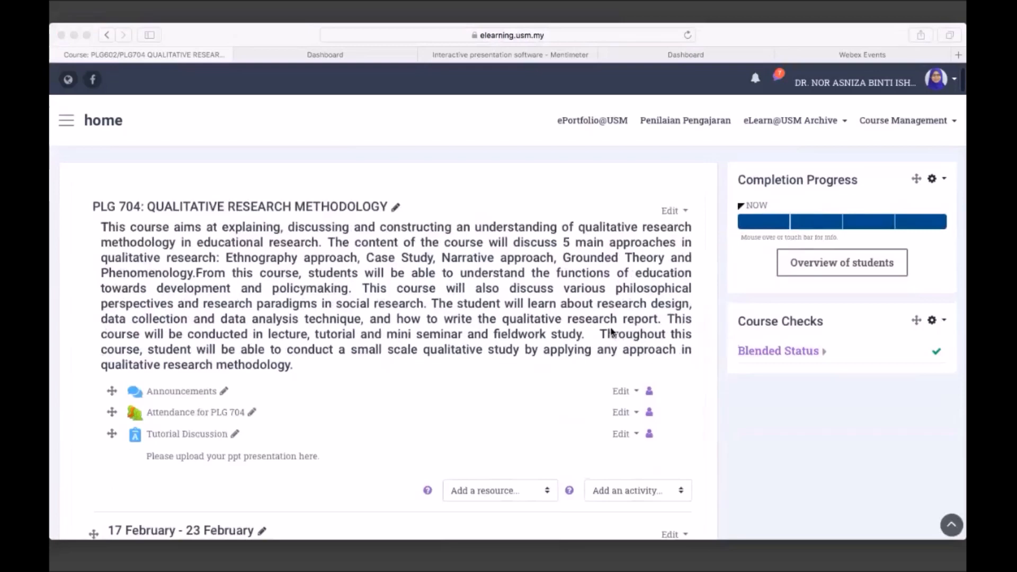
scroll(612, 332, "down", 1)
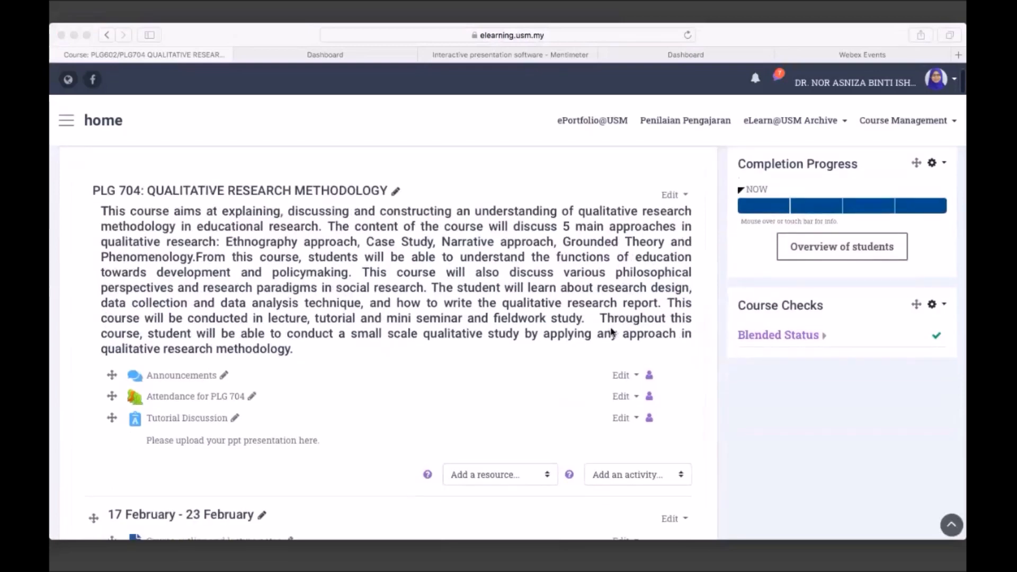
scroll(612, 332, "down", 2)
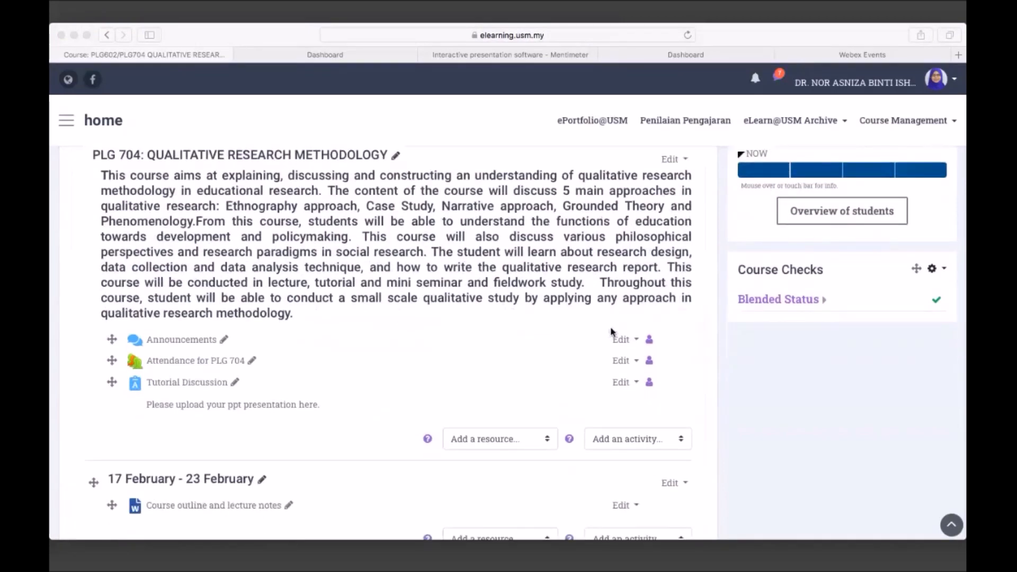
scroll(582, 405, "down", 5)
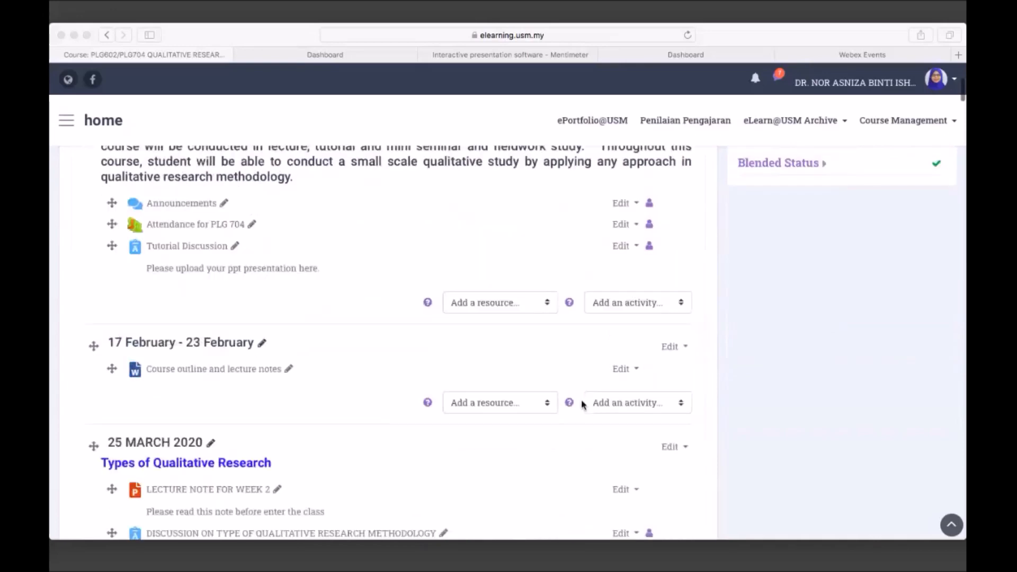
scroll(582, 405, "down", 8)
scroll(581, 406, "down", 12)
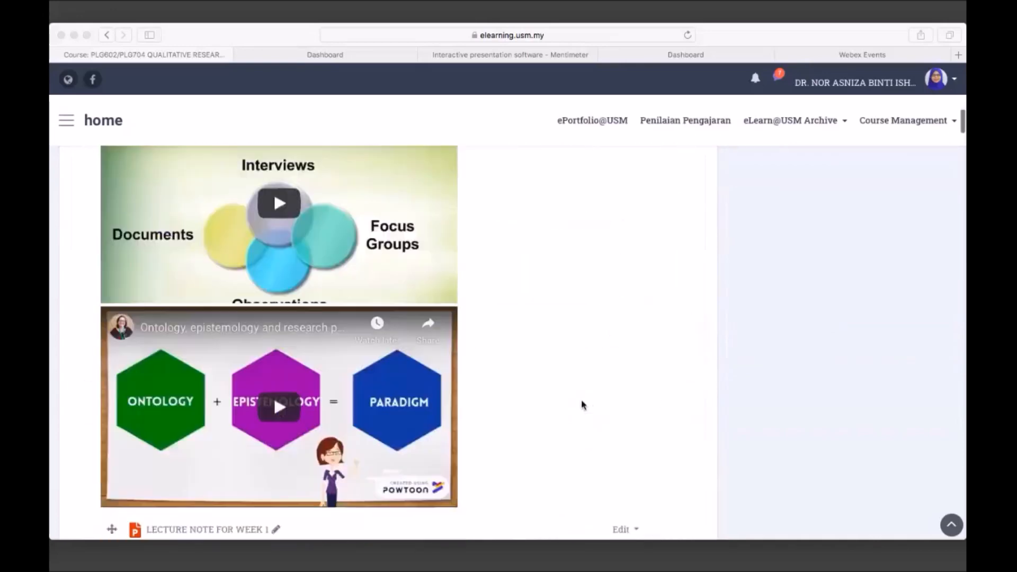
scroll(581, 406, "down", 20)
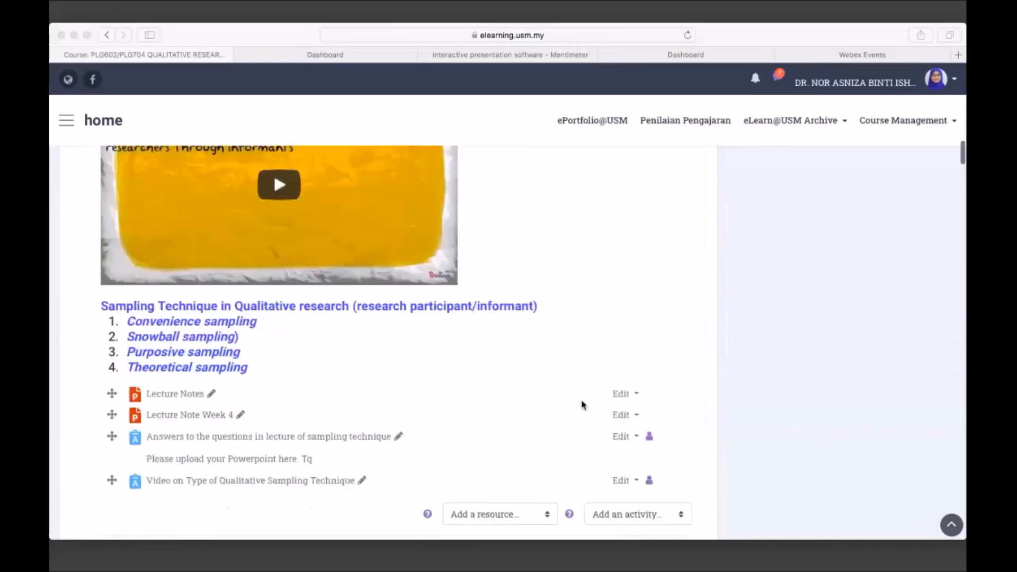
- Open the Tutorial Discussion assignment in the general section of the PLG602/PLG704 course
scroll(582, 406, "up", 5)
scroll(582, 404, "up", 15)
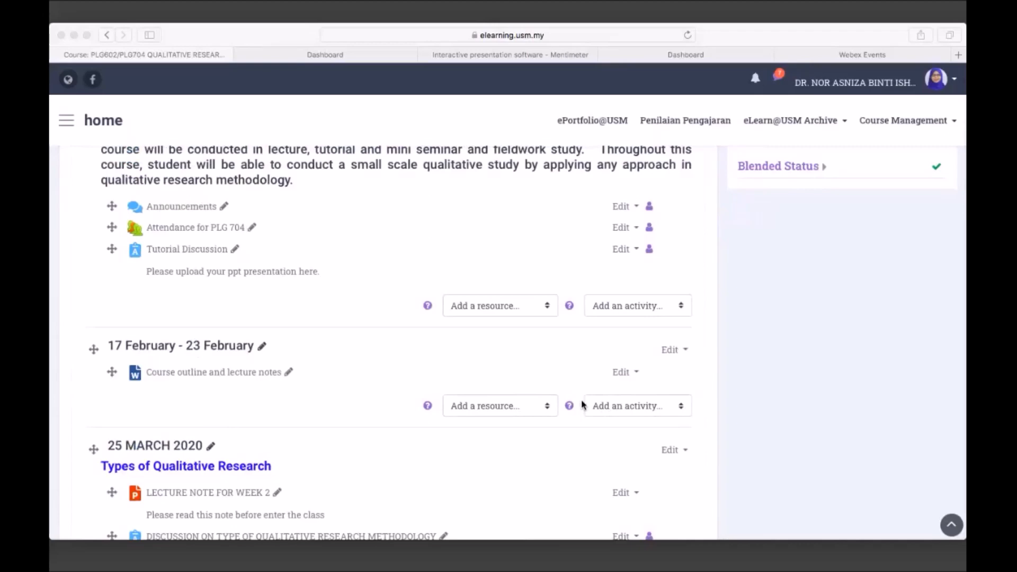
scroll(581, 399, "up", 2)
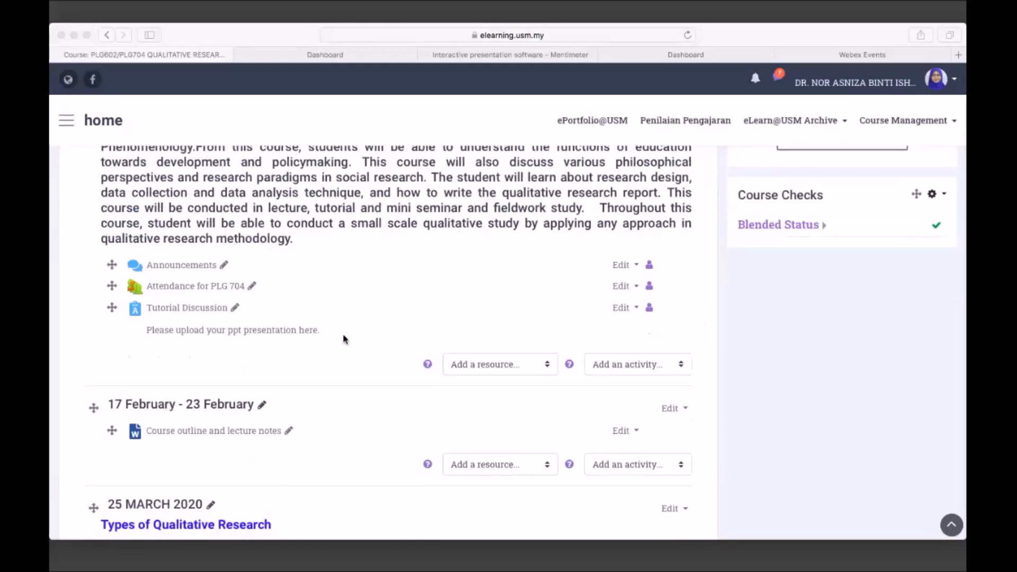
scroll(344, 339, "down", 2)
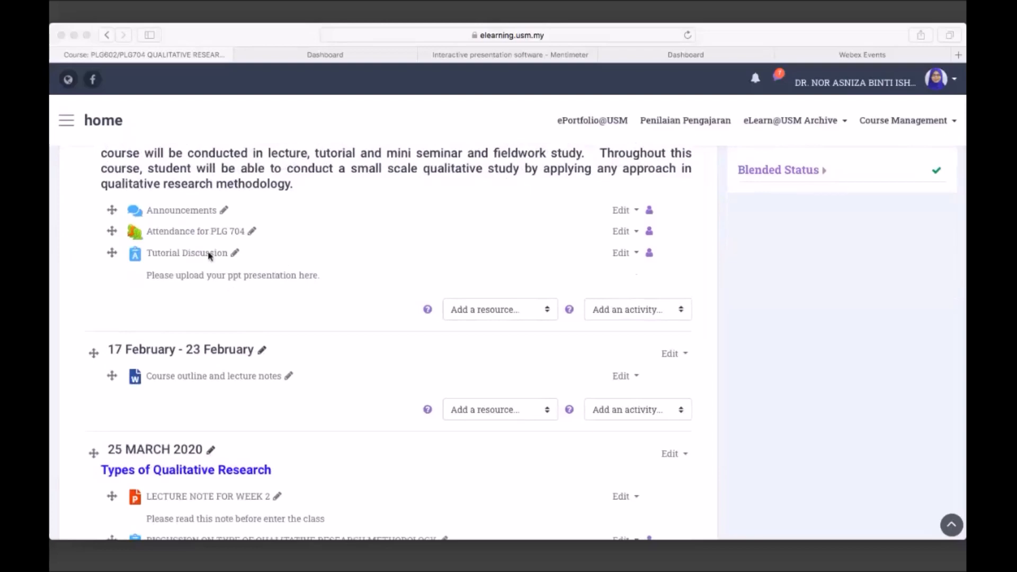
left_click(170, 258)
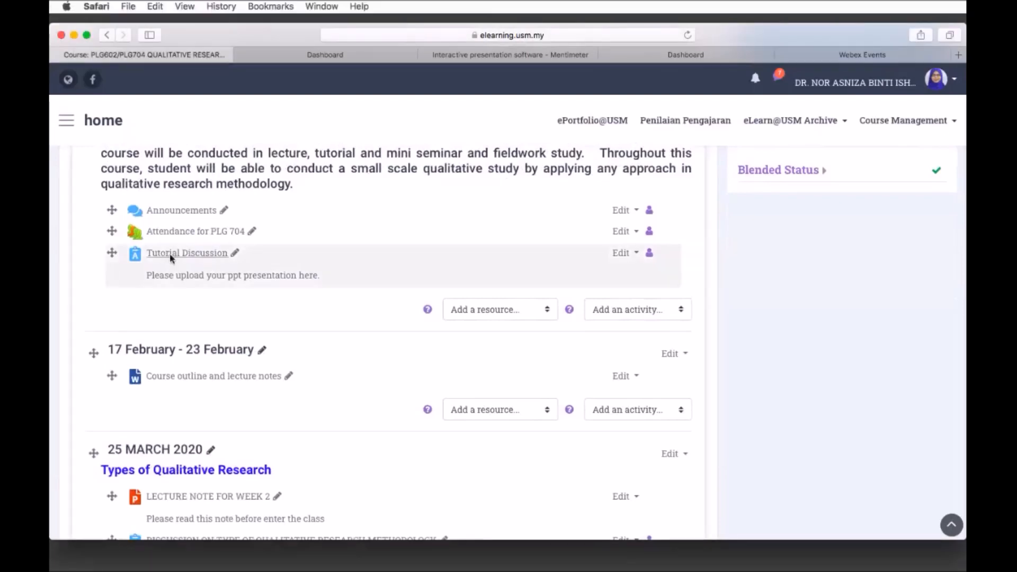
left_click(171, 258)
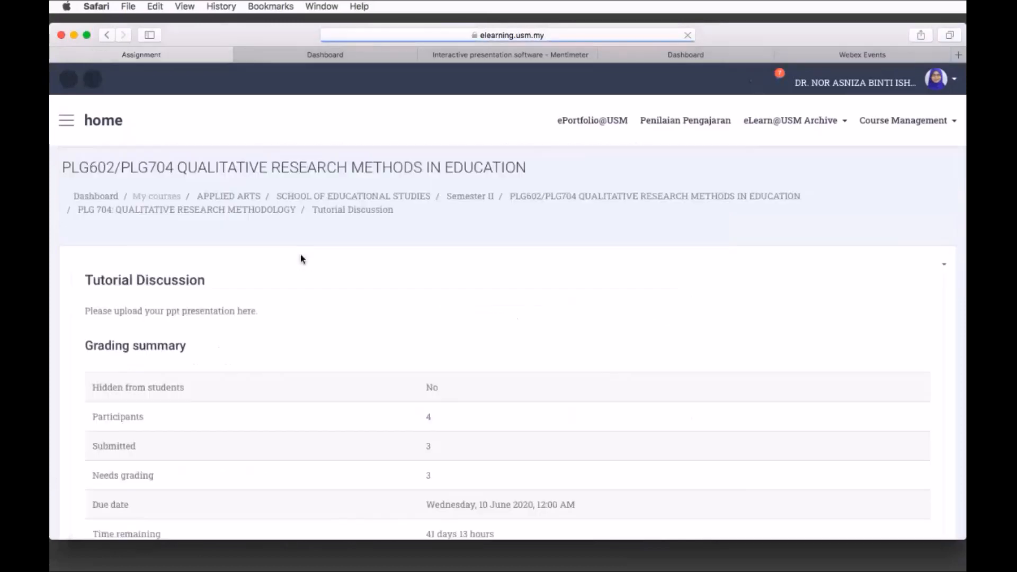
- Review the Tutorial Discussion grading summary and open the list of all submissions
scroll(386, 302, "down", 3)
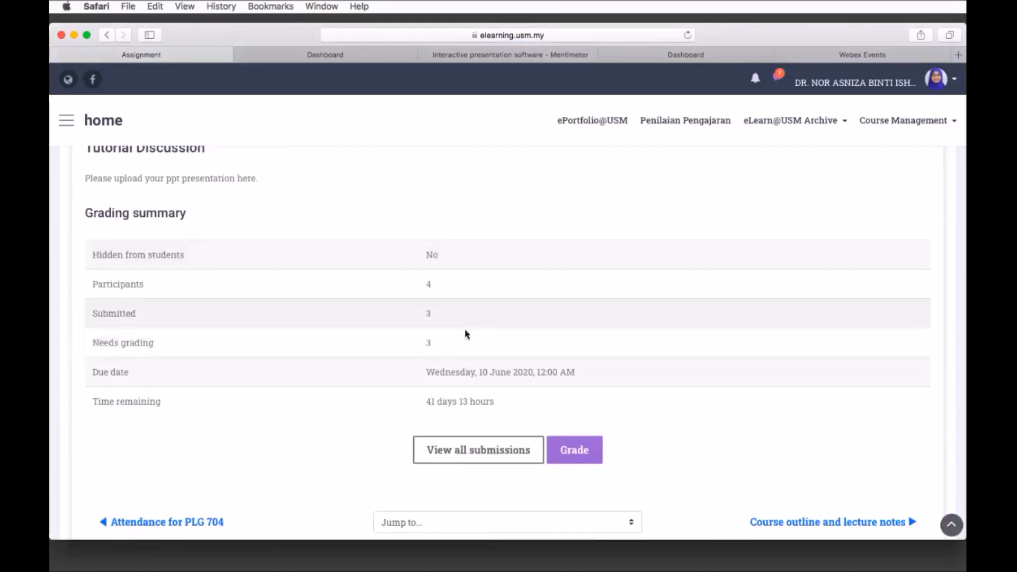
scroll(444, 380, "up", 1)
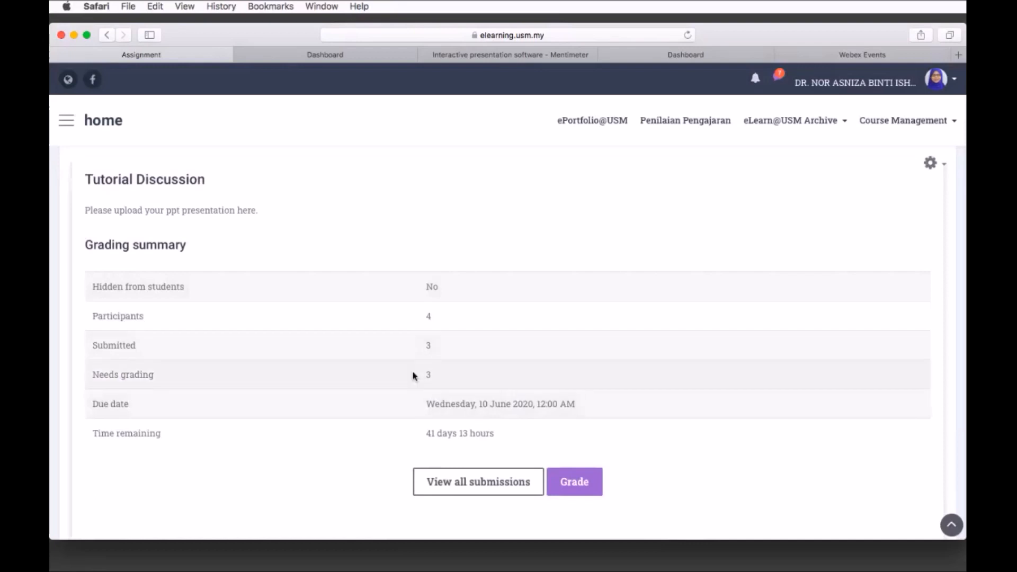
scroll(415, 376, "down", 3)
left_click(482, 404)
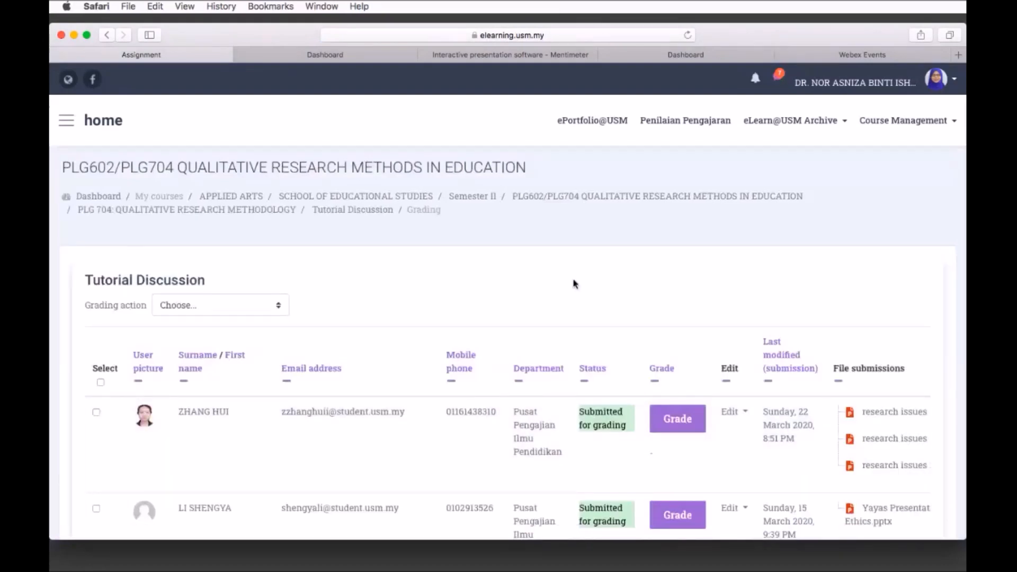
- Examine each student's submission status, last modified date and submitted files in the Tutorial Discussion grading table
scroll(573, 283, "down", 3)
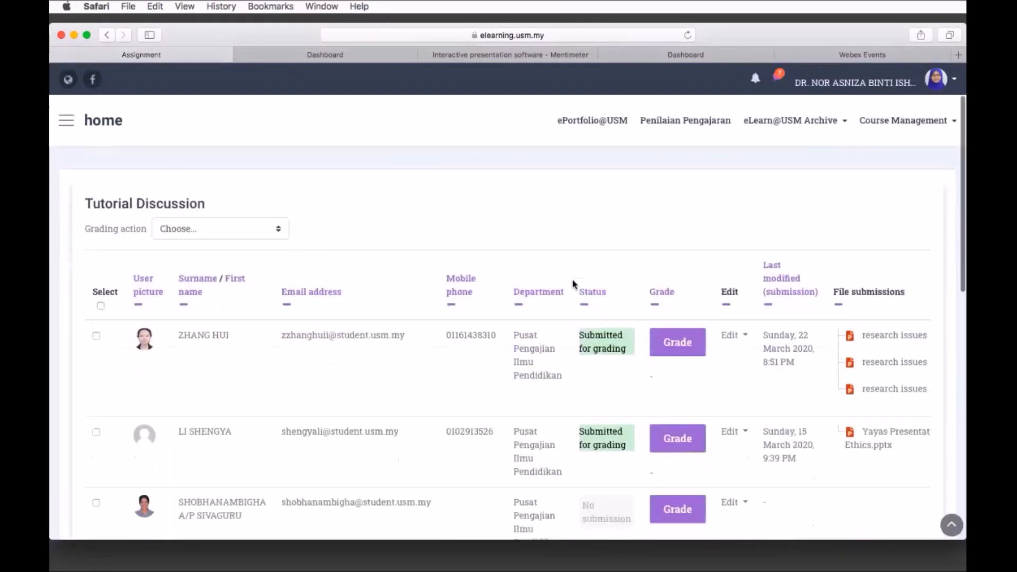
scroll(573, 284, "up", 1)
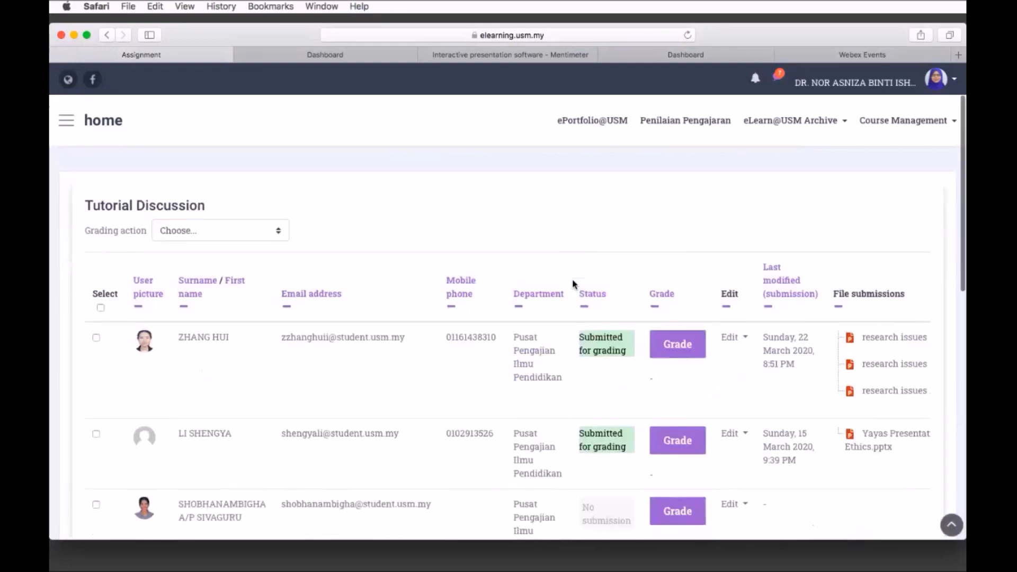
scroll(574, 284, "down", 3)
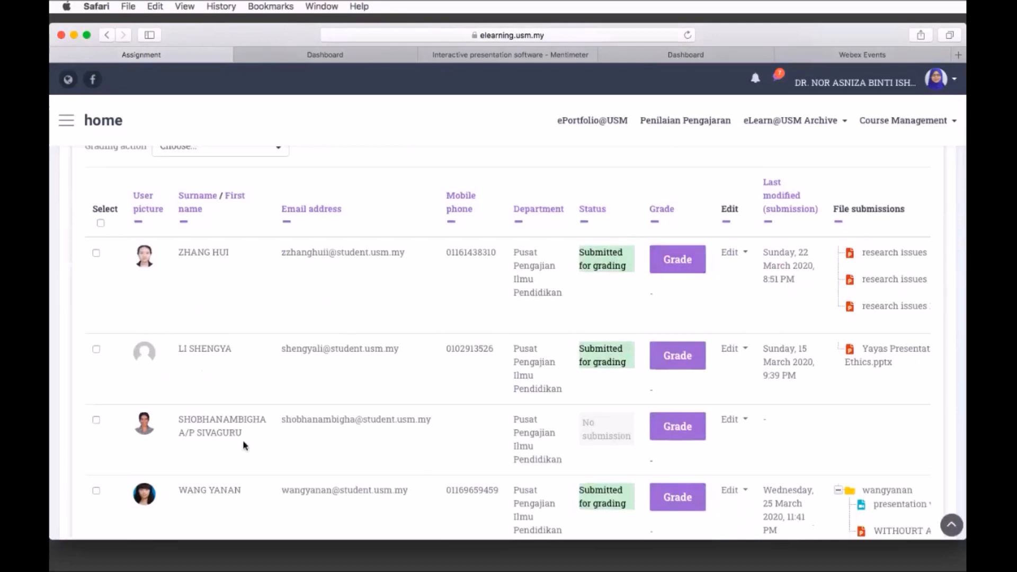
scroll(256, 439, "down", 2)
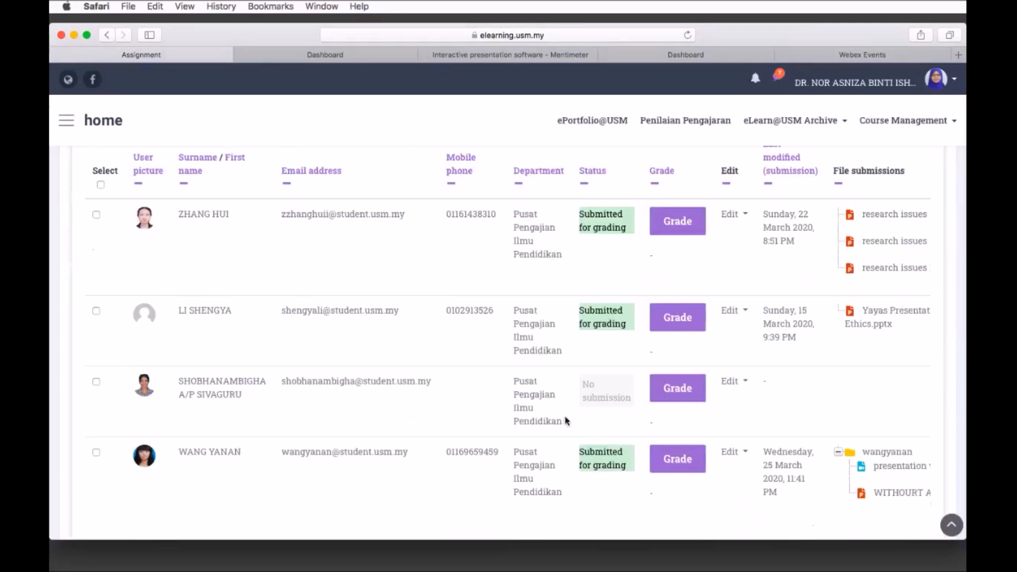
scroll(566, 421, "down", 5)
scroll(566, 421, "up", 3)
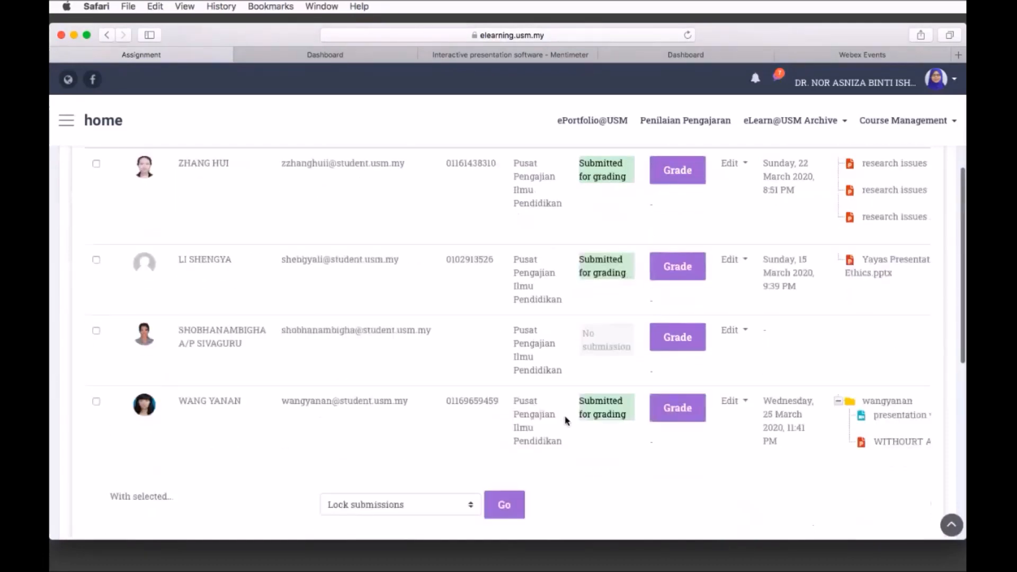
scroll(805, 273, "up", 3)
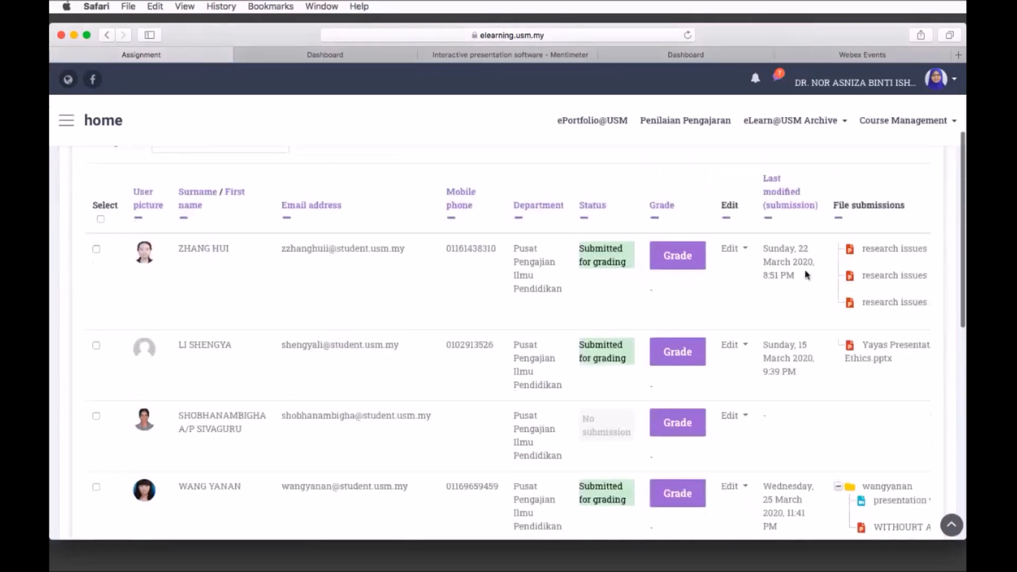
scroll(806, 273, "up", 2)
scroll(807, 274, "down", 1)
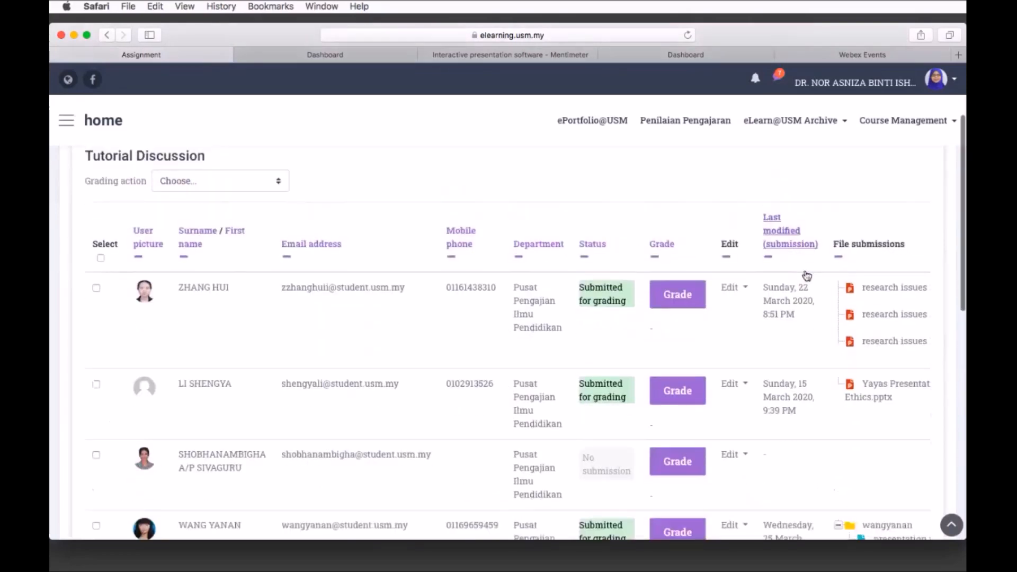
scroll(807, 275, "down", 1)
scroll(806, 274, "up", 1)
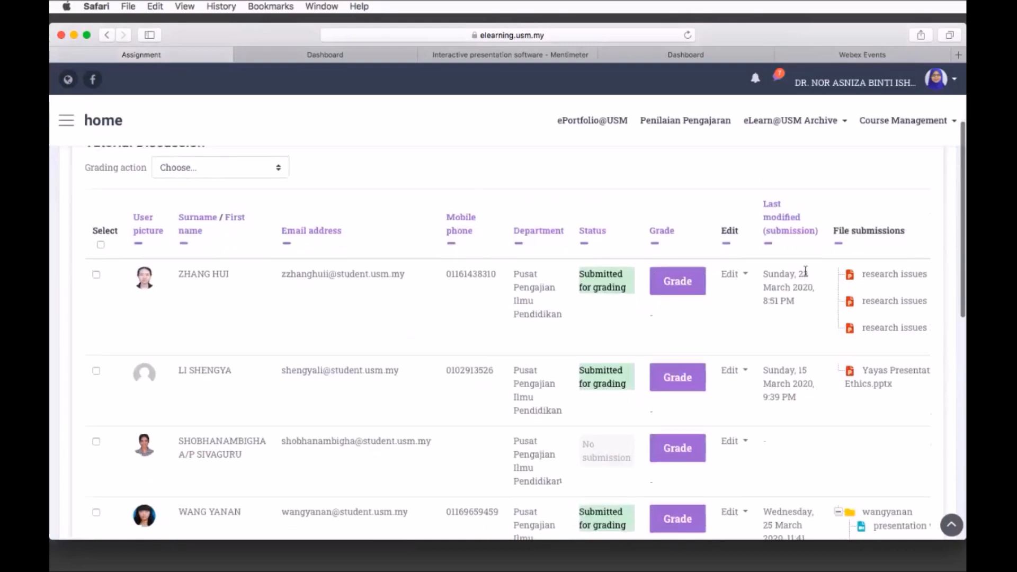
scroll(805, 272, "down", 4)
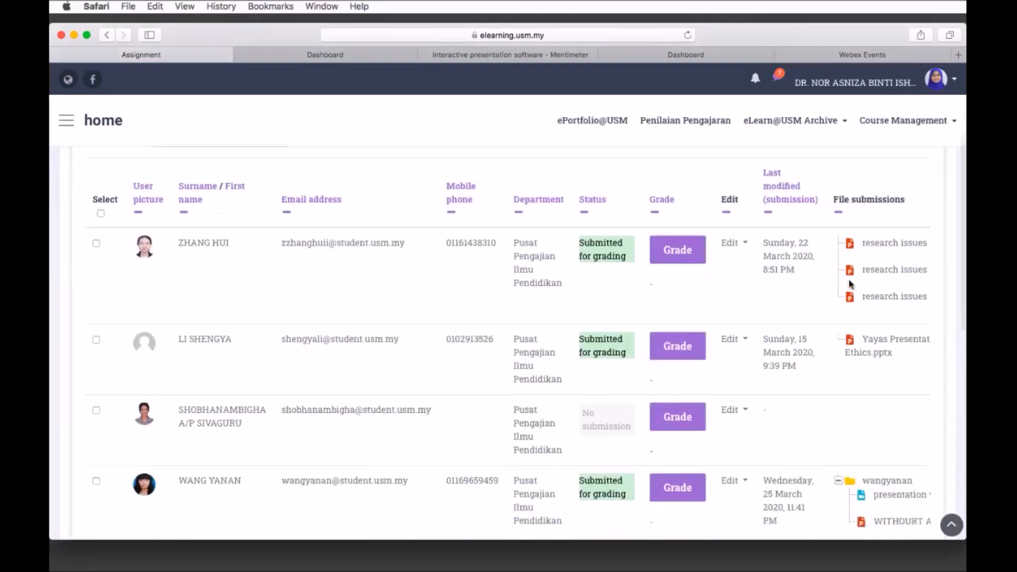
scroll(851, 285, "down", 2)
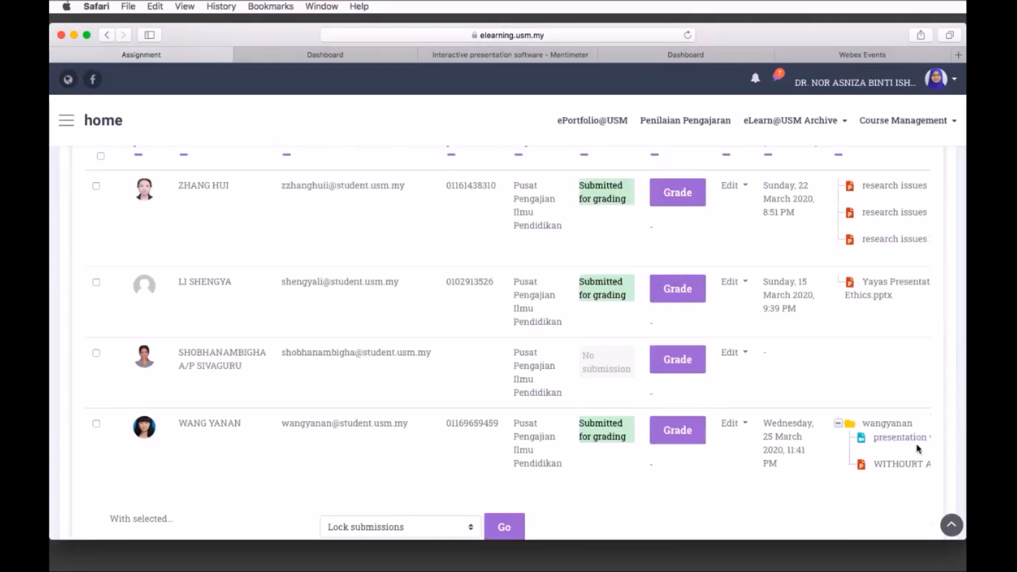
scroll(918, 449, "up", 5)
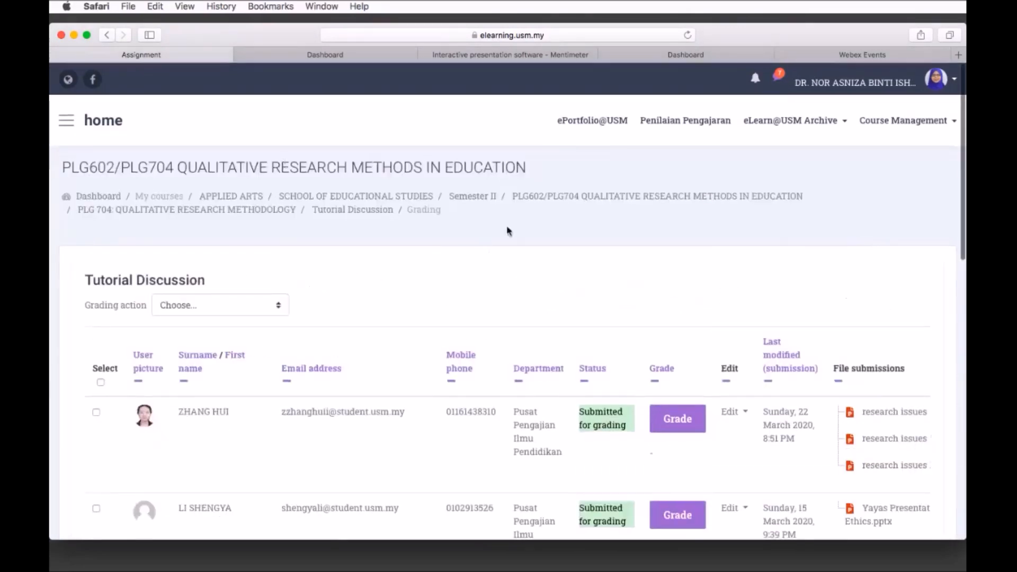
- Return to the PLG602/PLG704 course page and go to its last weekly section, 18 May - 24 May
left_click(543, 197)
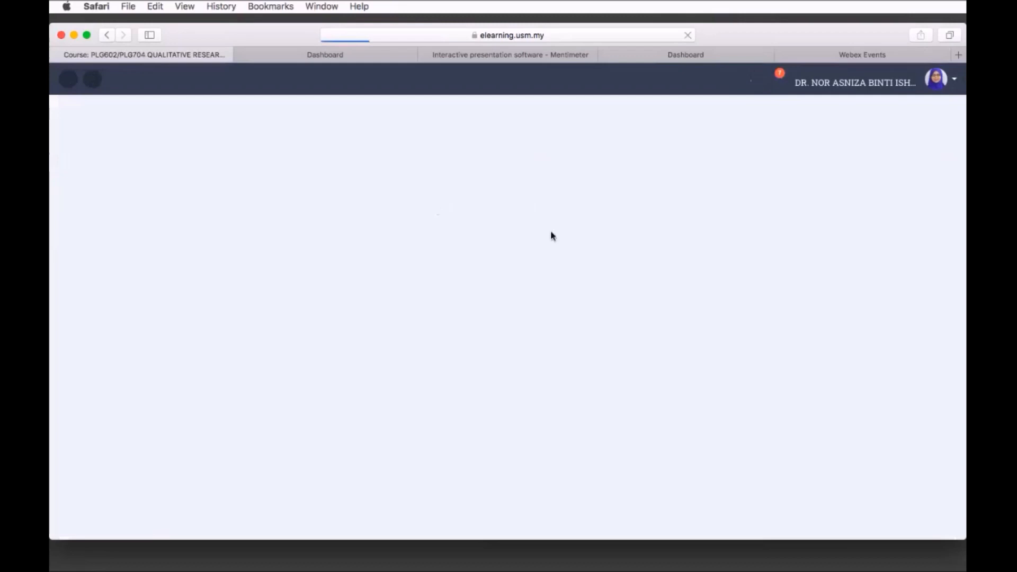
scroll(546, 275, "down", 5)
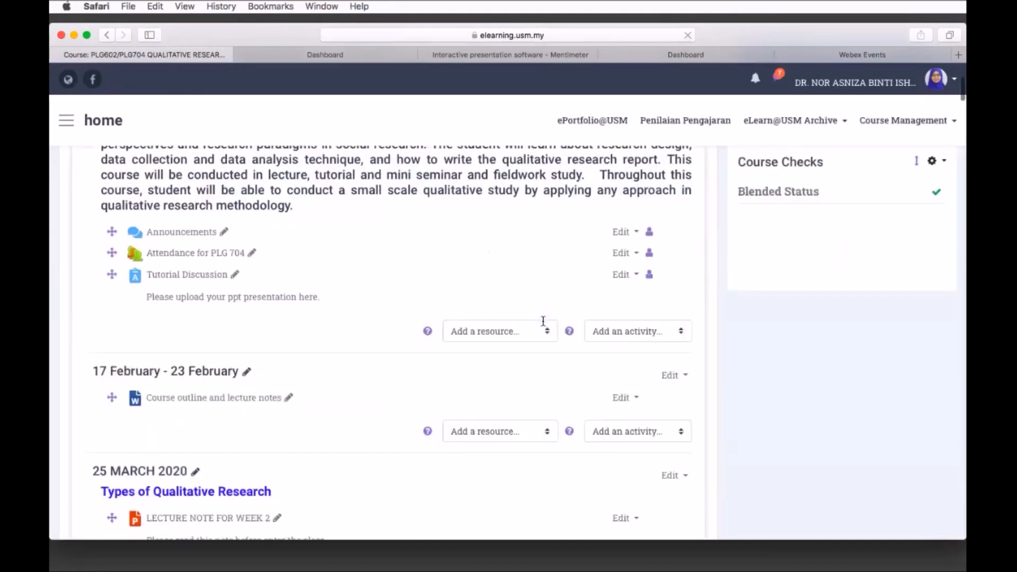
scroll(543, 323, "down", 3)
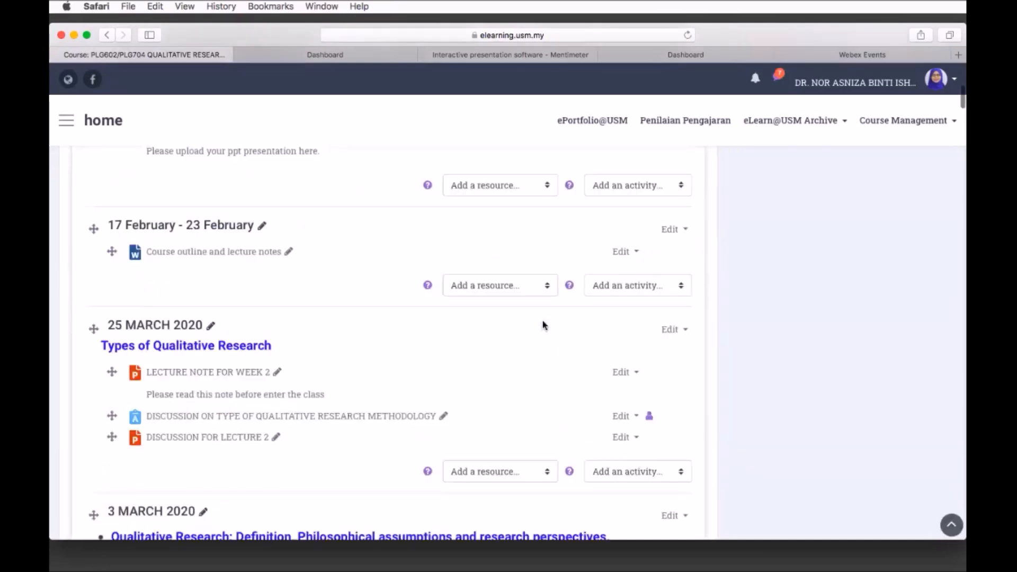
scroll(544, 326, "down", 10)
scroll(544, 325, "down", 15)
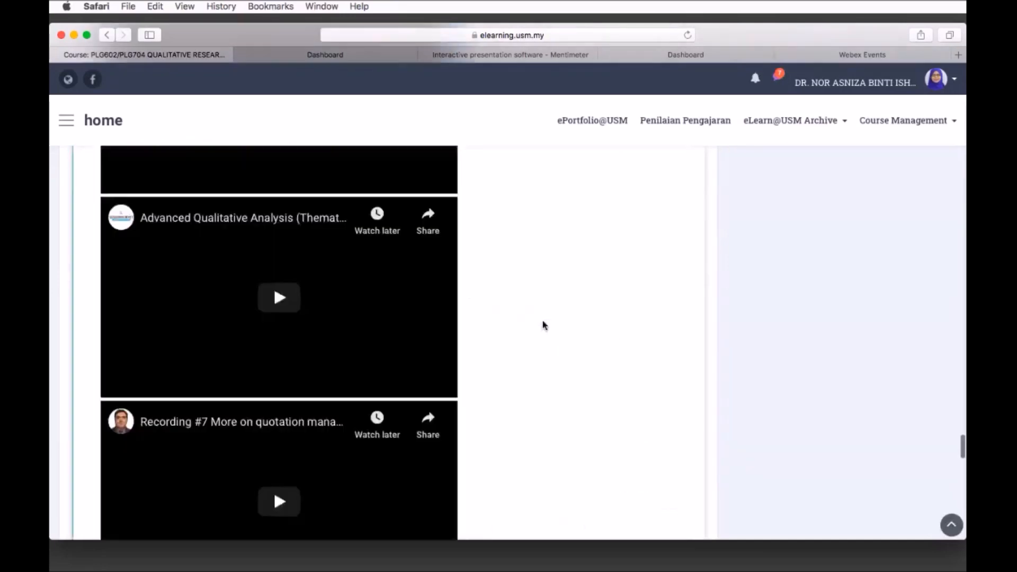
scroll(544, 325, "down", 15)
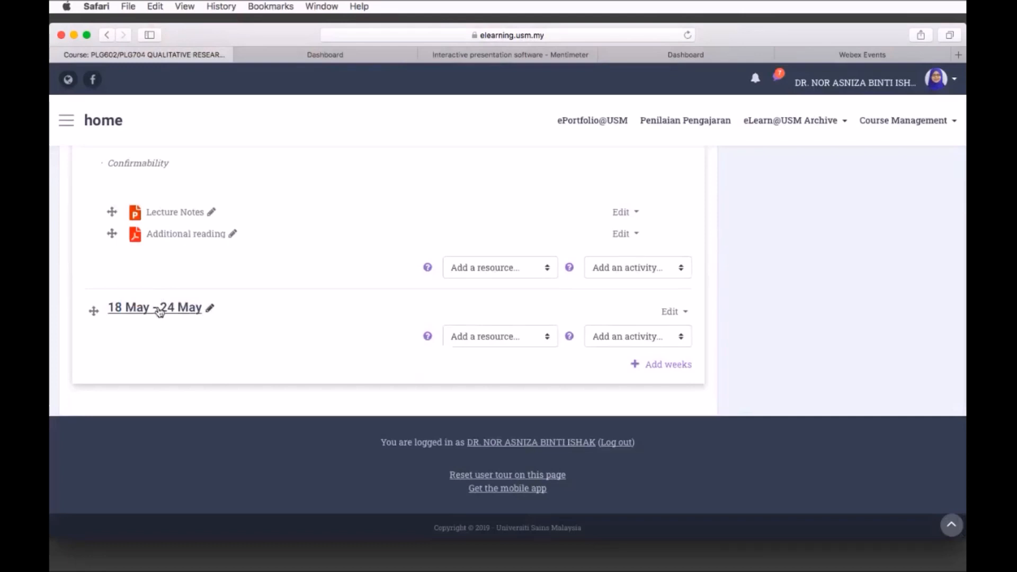
- Look through the available resource types and activity types for the 18 May - 24 May section without adding any
left_click(607, 22)
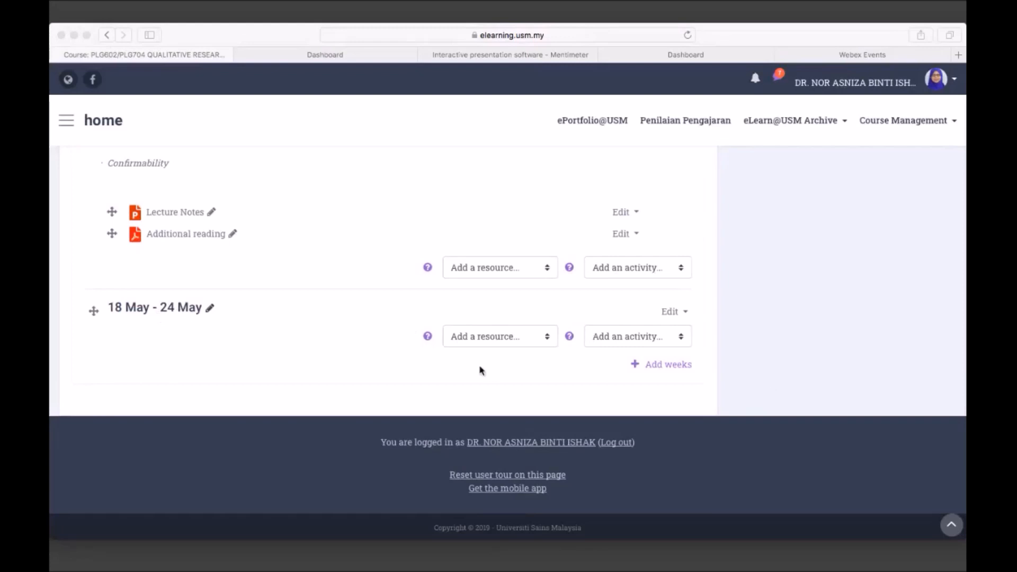
left_click(549, 340)
left_click(549, 340)
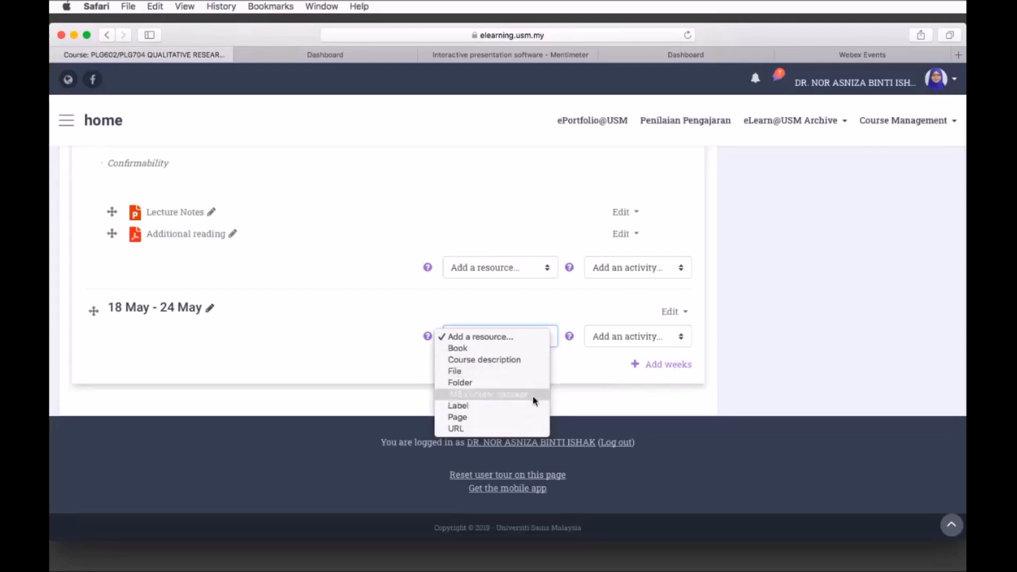
left_click(682, 343)
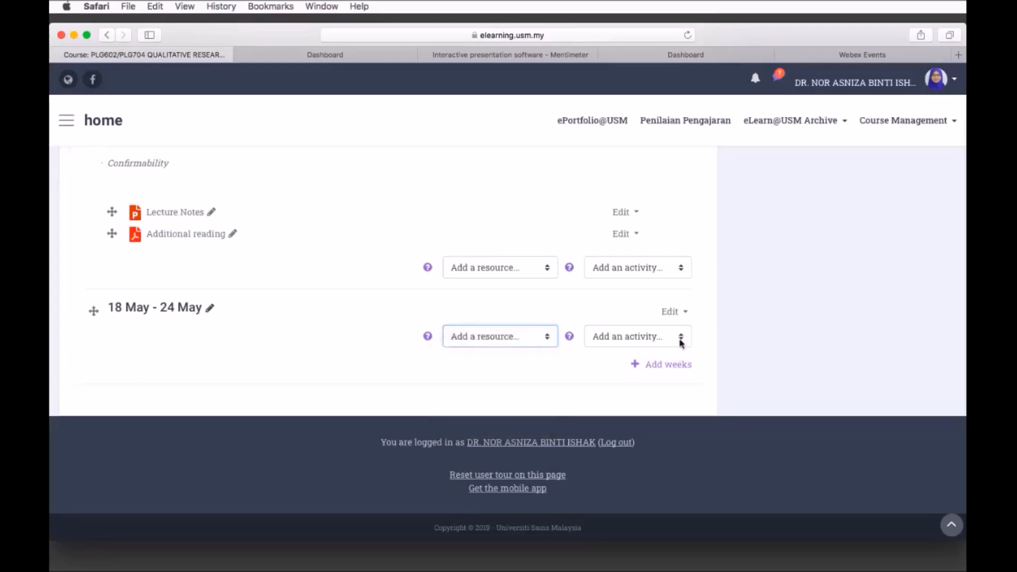
left_click(682, 344)
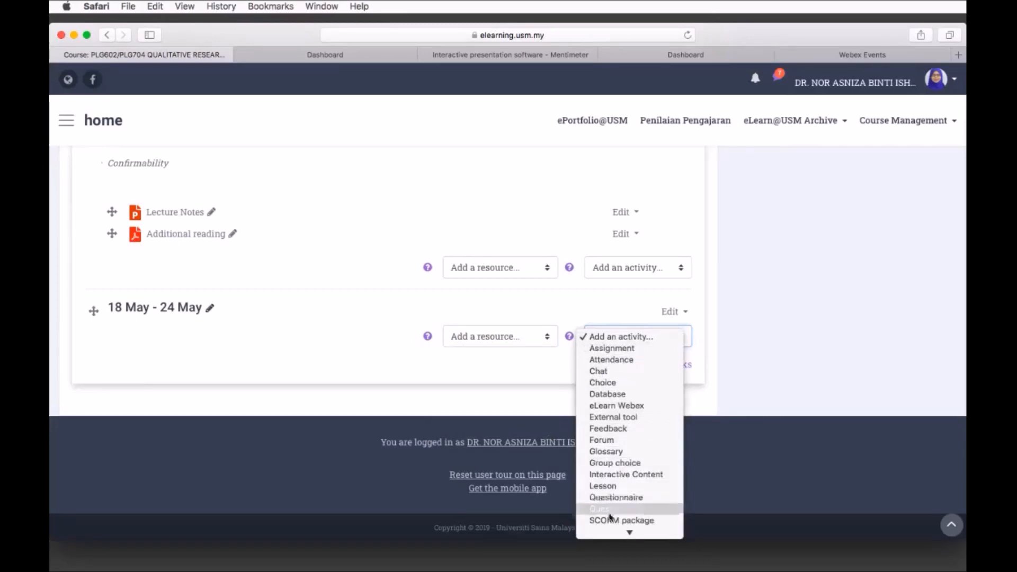
mouse_move(627, 535)
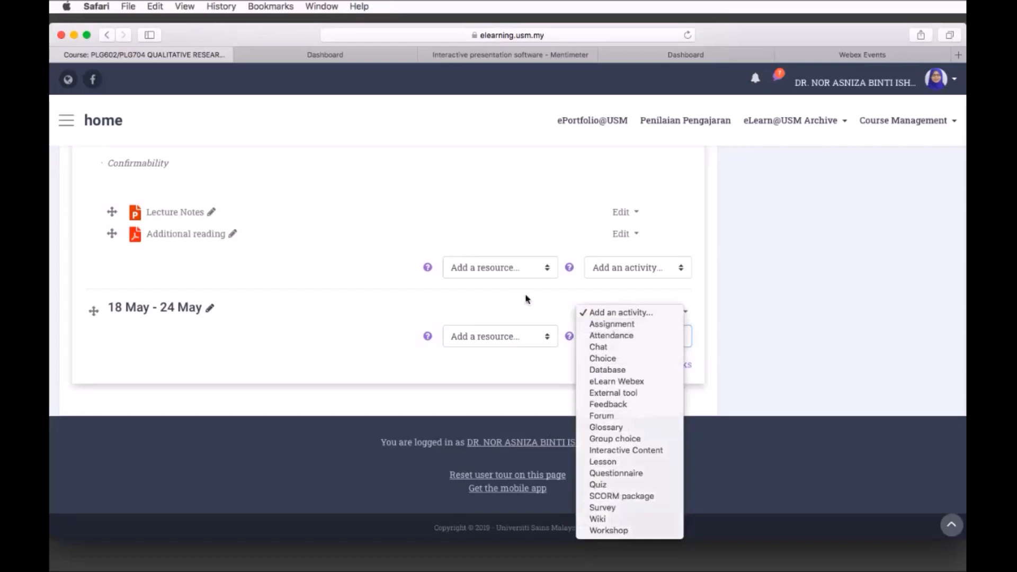
left_click(620, 311)
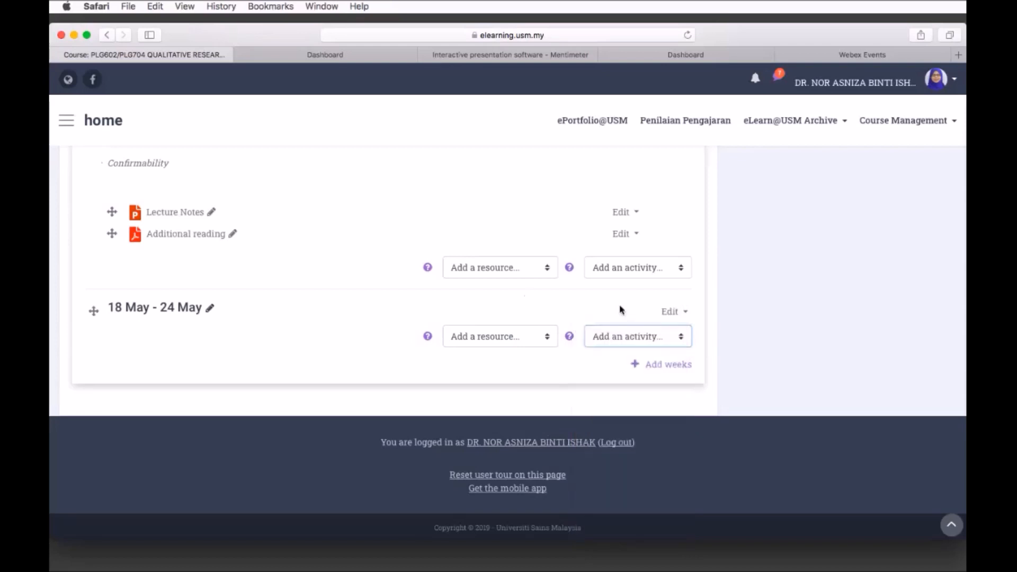
- Rename the 18 May - 24 May section as "Qualitaive Research Method"
left_click(182, 310)
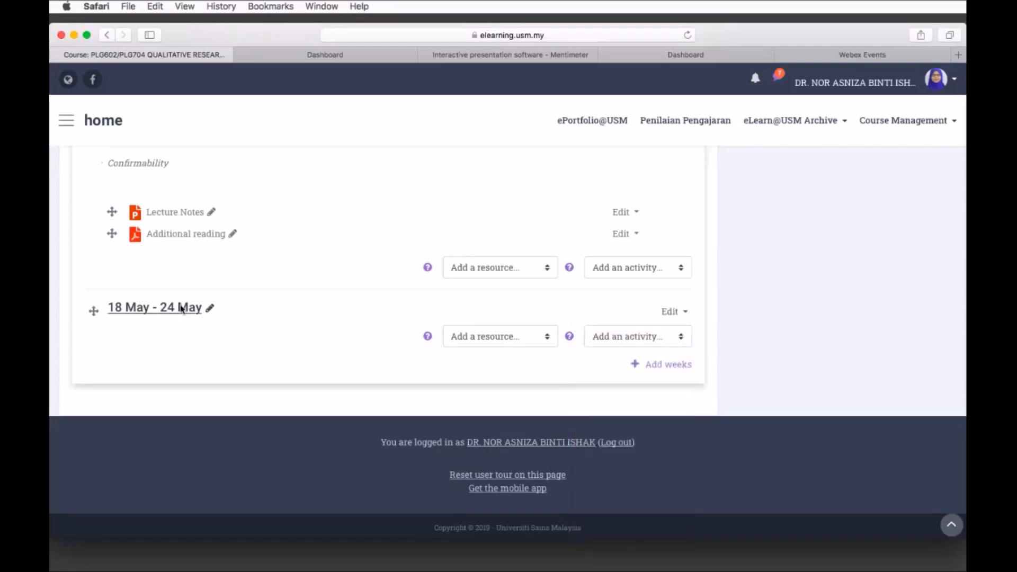
left_click(210, 308)
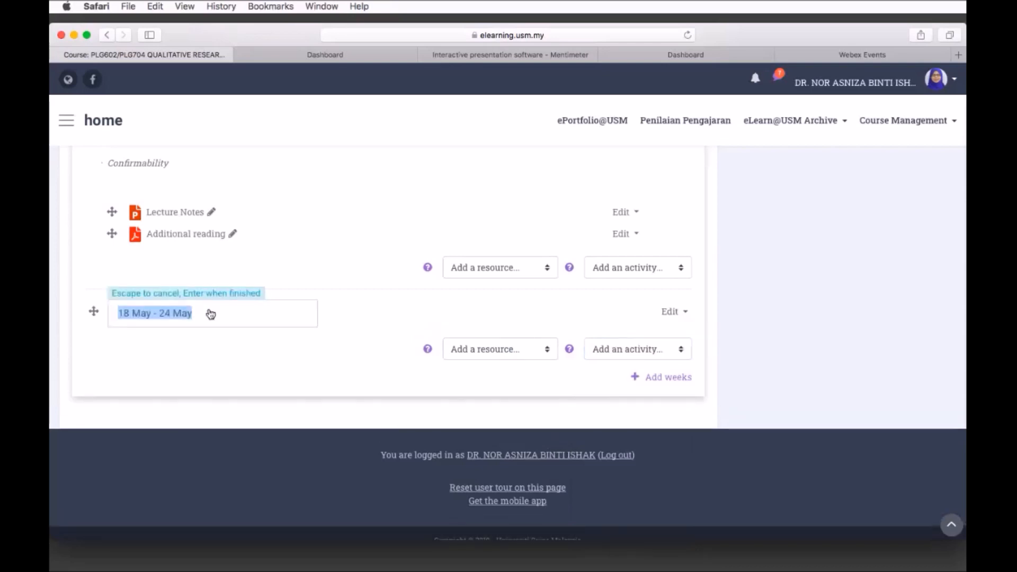
key("BackSpace")
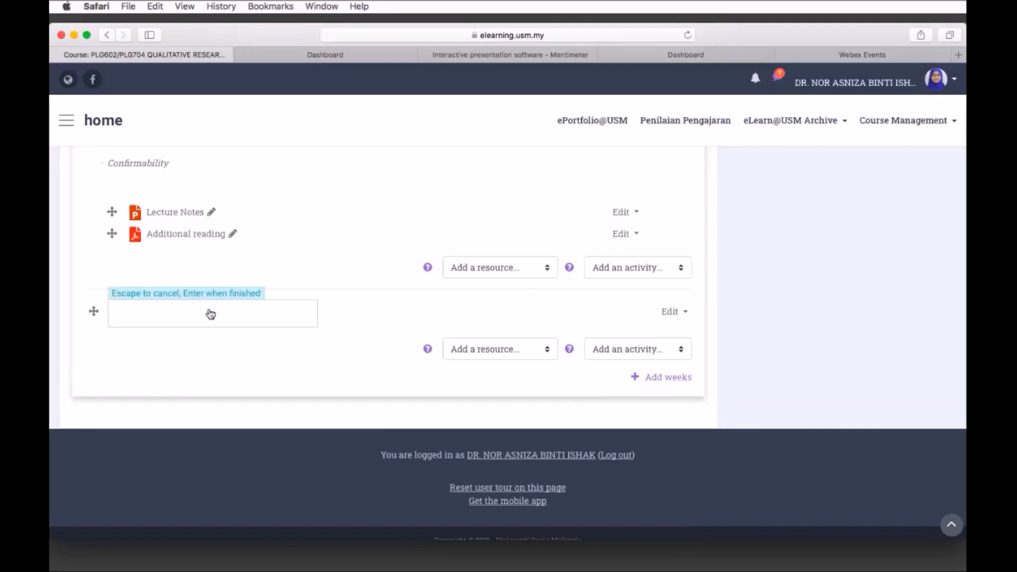
type("Qualitaive reasea")
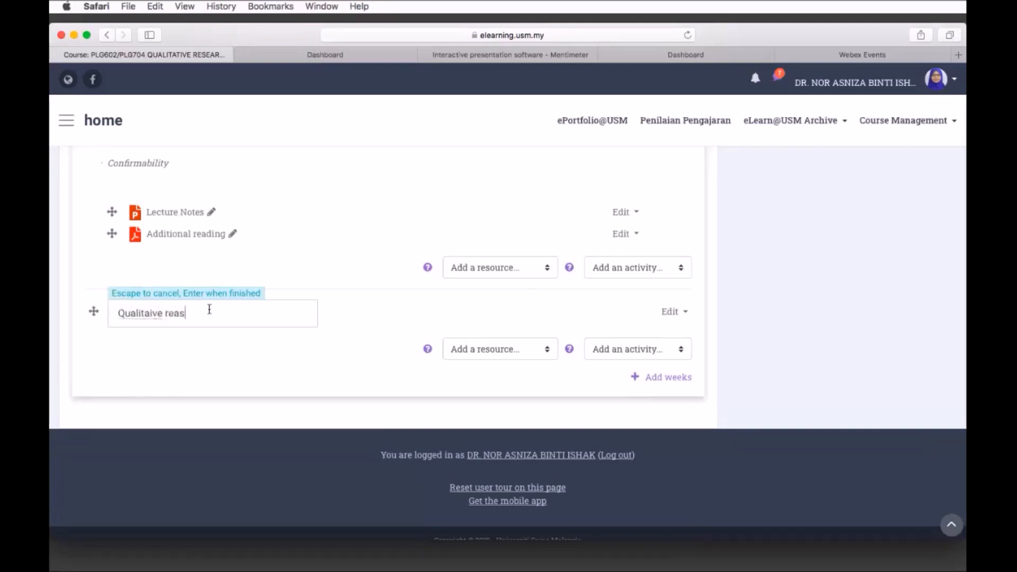
key("BackSpace")
key("BackSpace")
key("BackSpace")
key("BackSpace")
key("BackSpace")
key("BackSpace")
type("Reasearch methos")
key("BackSpace")
key("BackSpace")
key("BackSpace")
key("BackSpace")
key("BackSpace")
key("BackSpace")
type("Method")
key("Return")
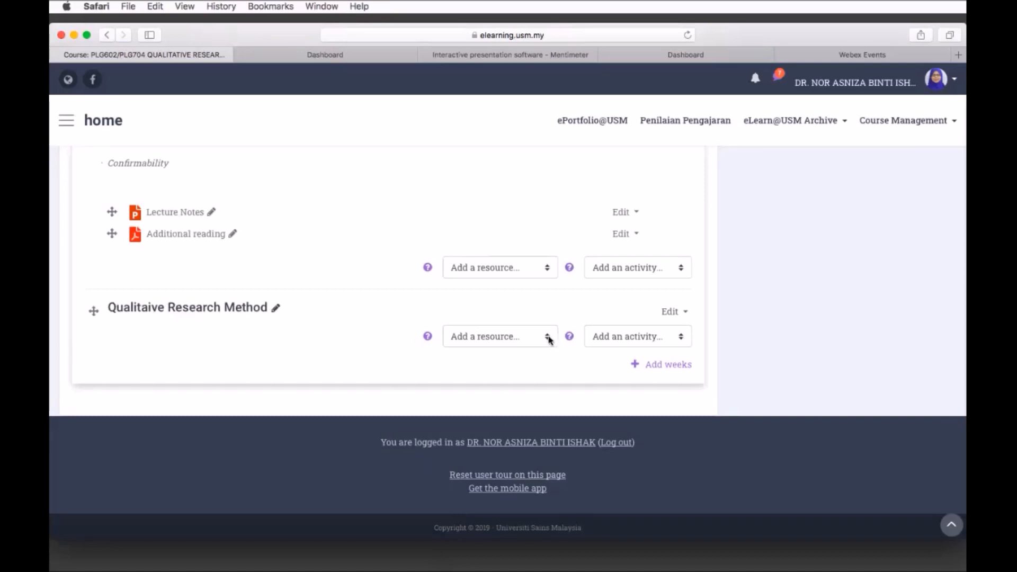
- Add a File resource to the Qualitaive Research Method section and name it "ETHIC"
left_click(681, 339)
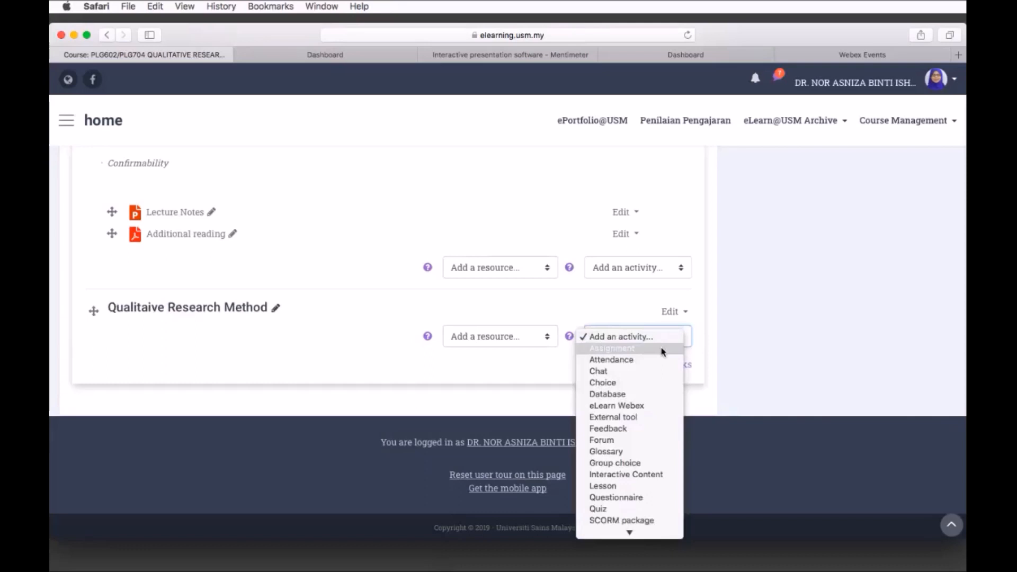
left_click(545, 337)
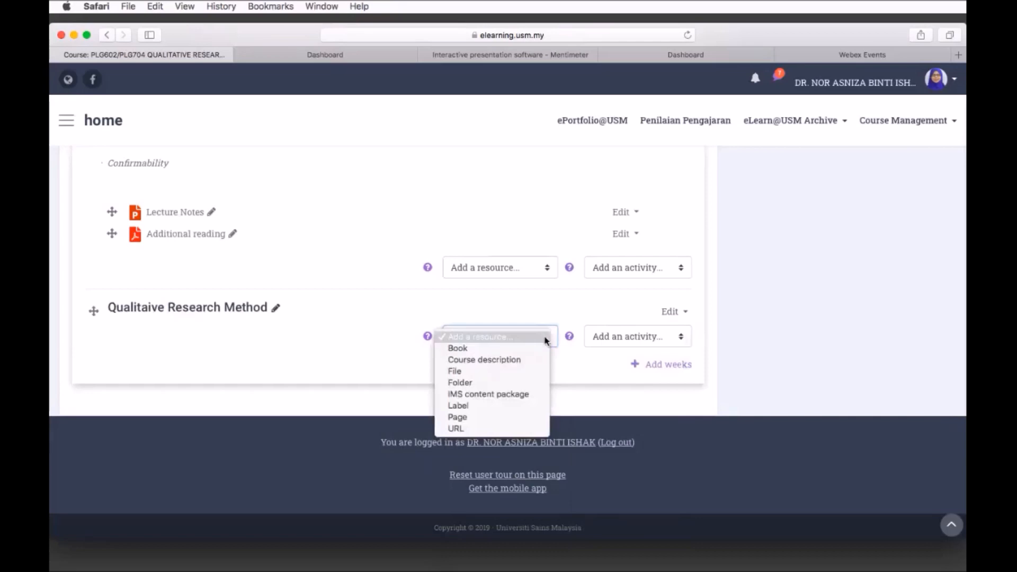
left_click(510, 371)
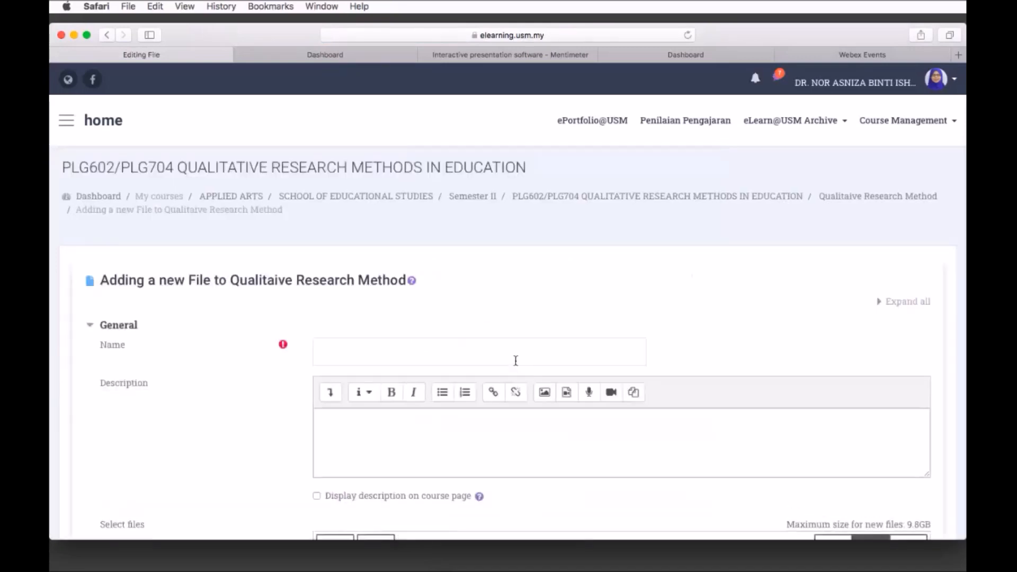
left_click(518, 356)
type("ET")
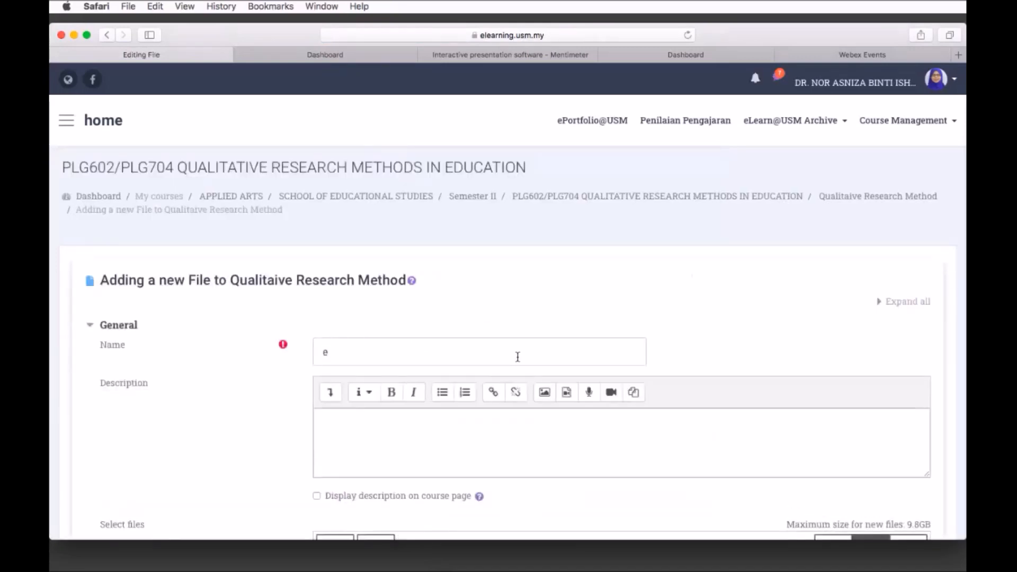
type("HIC")
- Enter "Please read the ppt. tq" as the description of the ETHIC file resource
scroll(518, 357, "down", 2)
left_click(464, 366)
type("P")
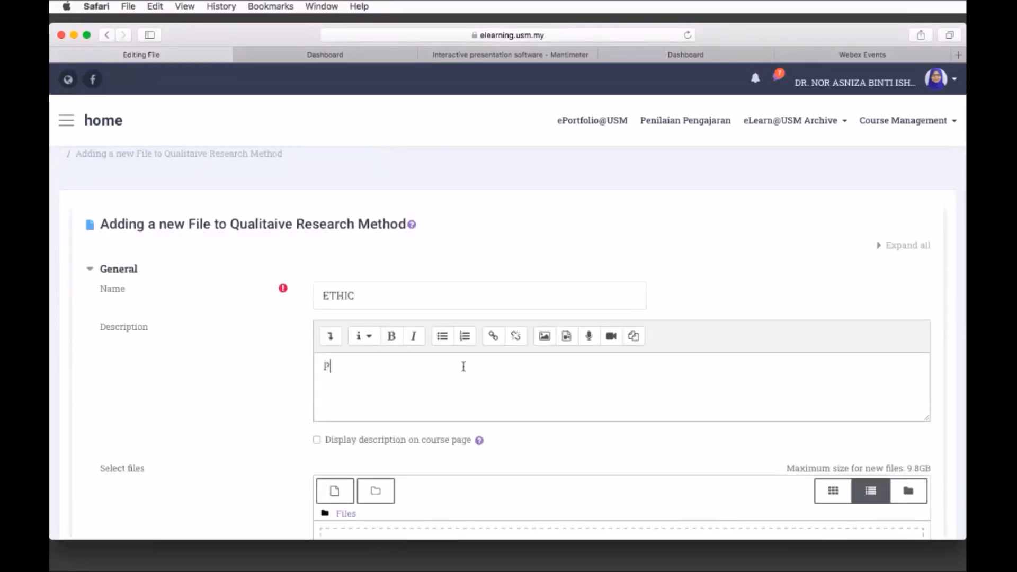
type("lease read the ppt. tq")
- Upload "Lecture 3_ethical issue.ppt" from the CDAE TRAINING folder on the Desktop to the ETHIC resource
scroll(464, 366, "down", 5)
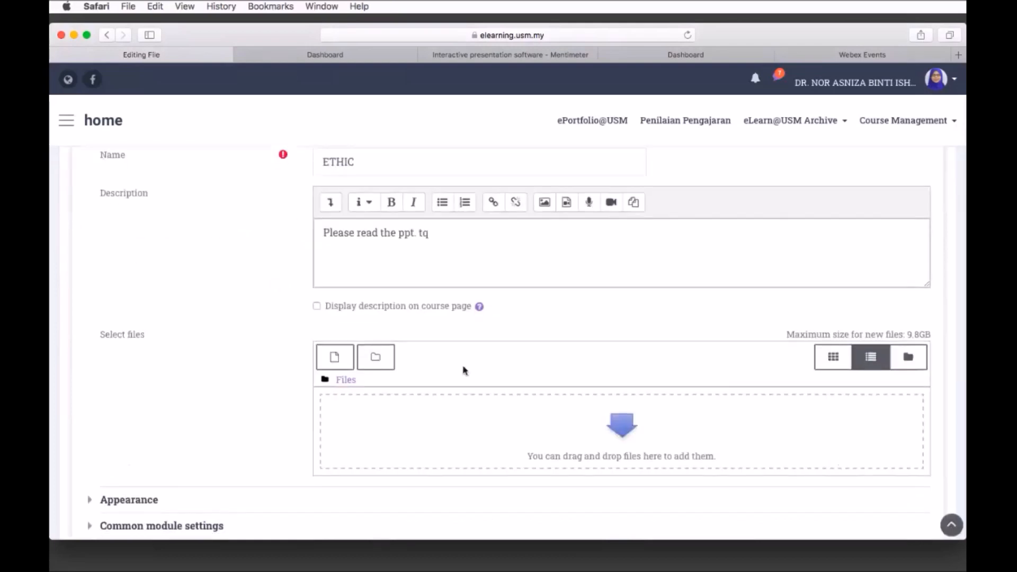
left_click(620, 427)
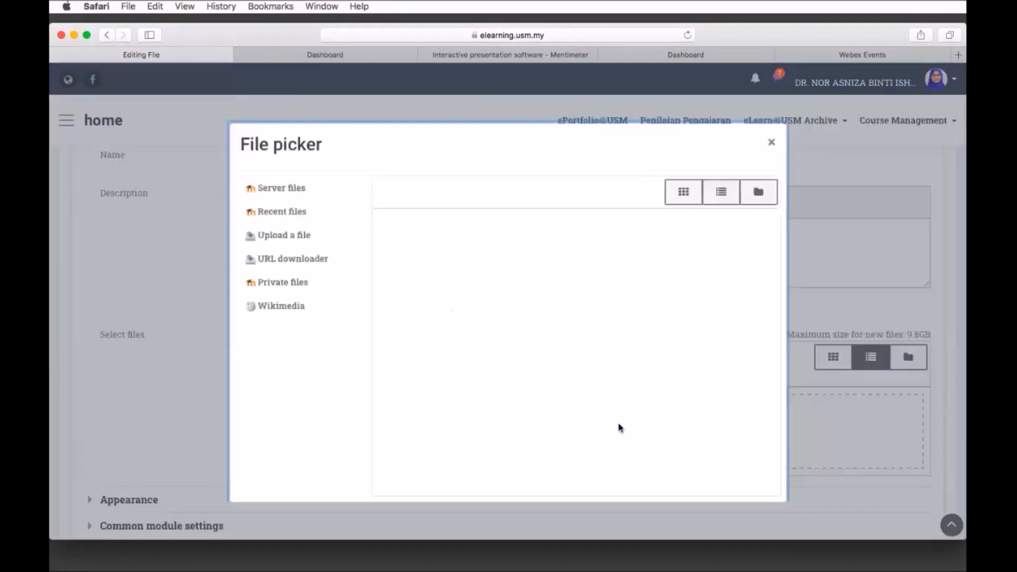
left_click(416, 268)
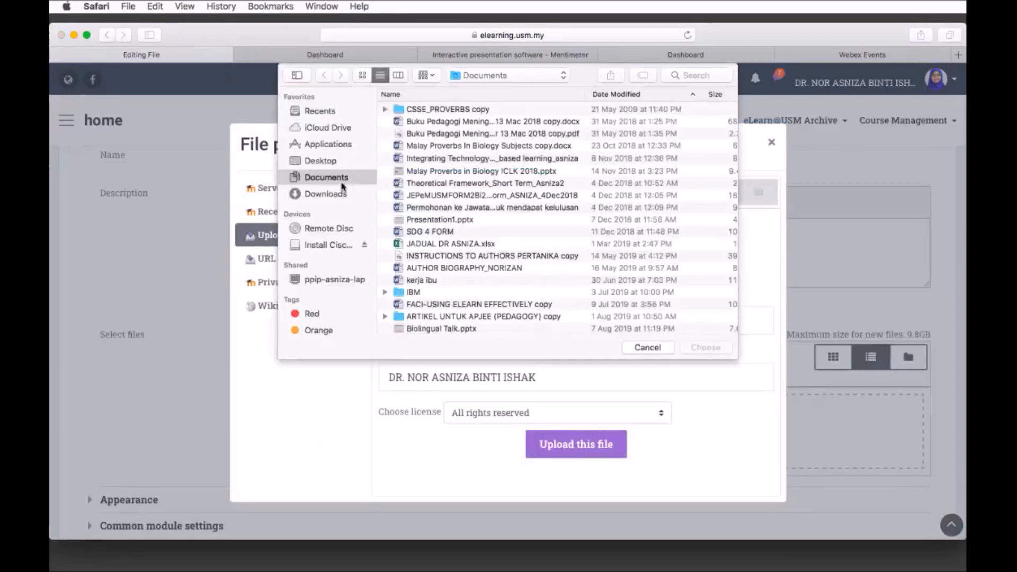
left_click(337, 164)
double_click(455, 109)
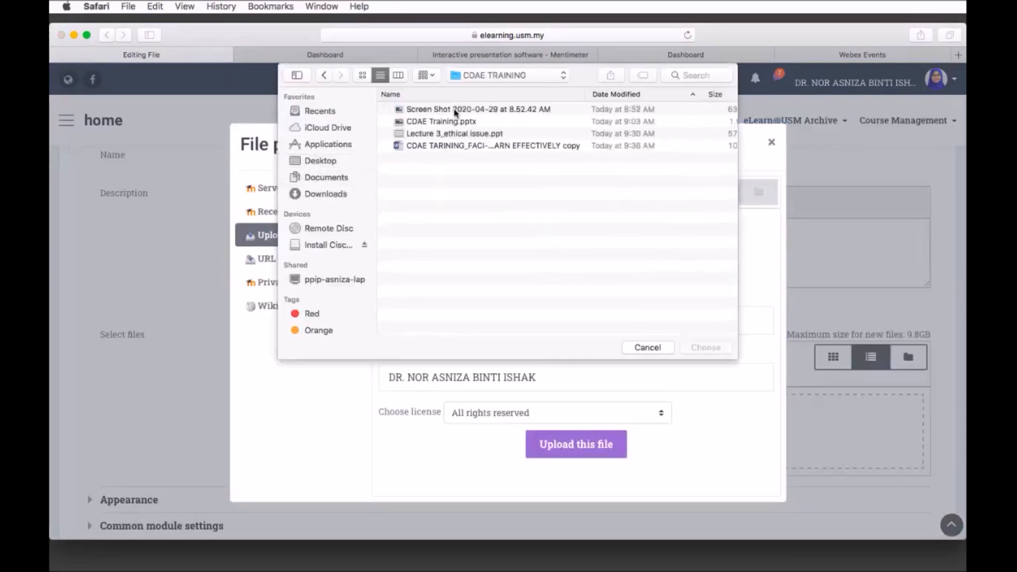
left_click(440, 134)
left_click(705, 348)
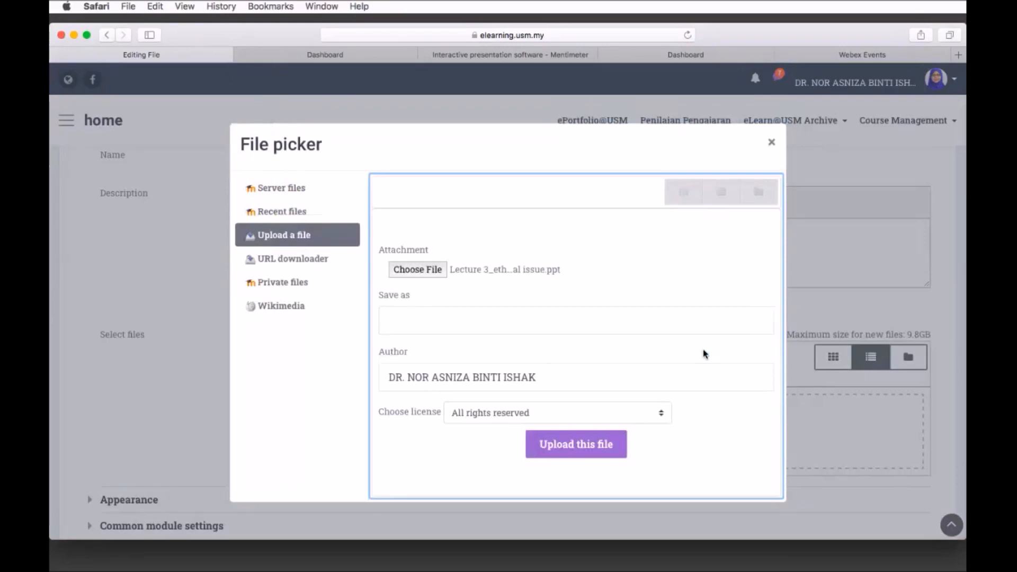
left_click(592, 444)
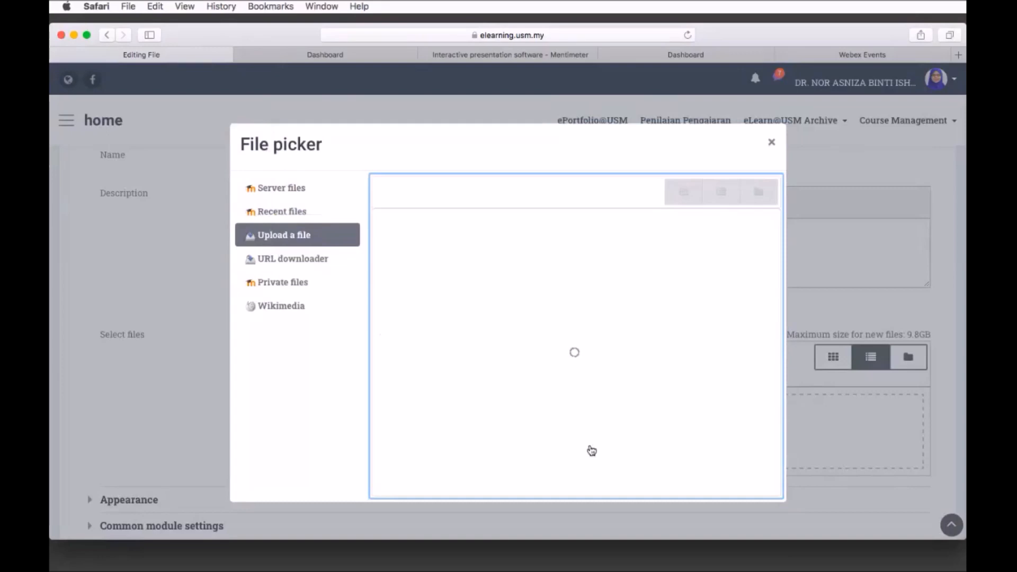
scroll(592, 451, "down", 3)
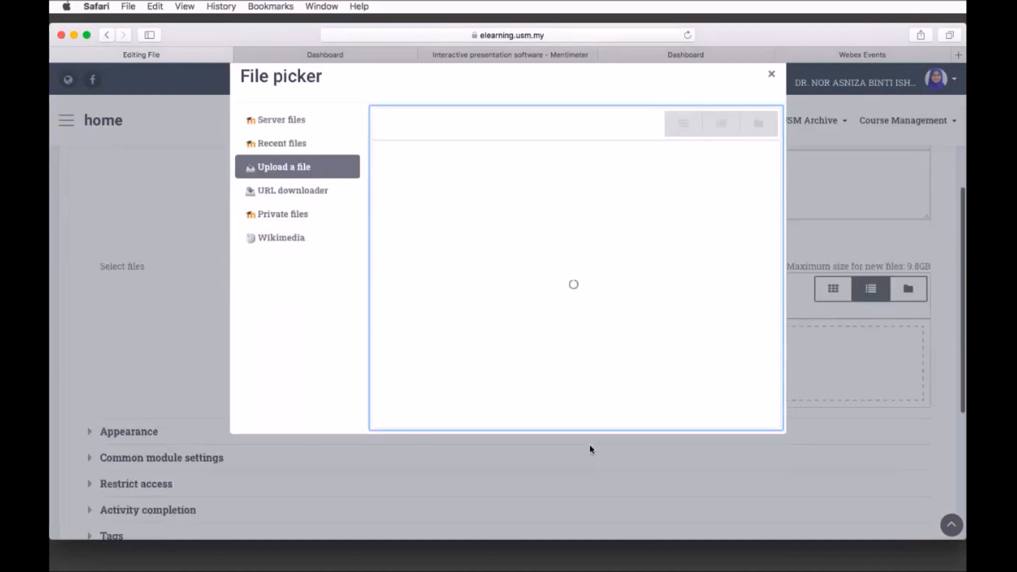
scroll(592, 450, "up", 5)
scroll(592, 449, "down", 3)
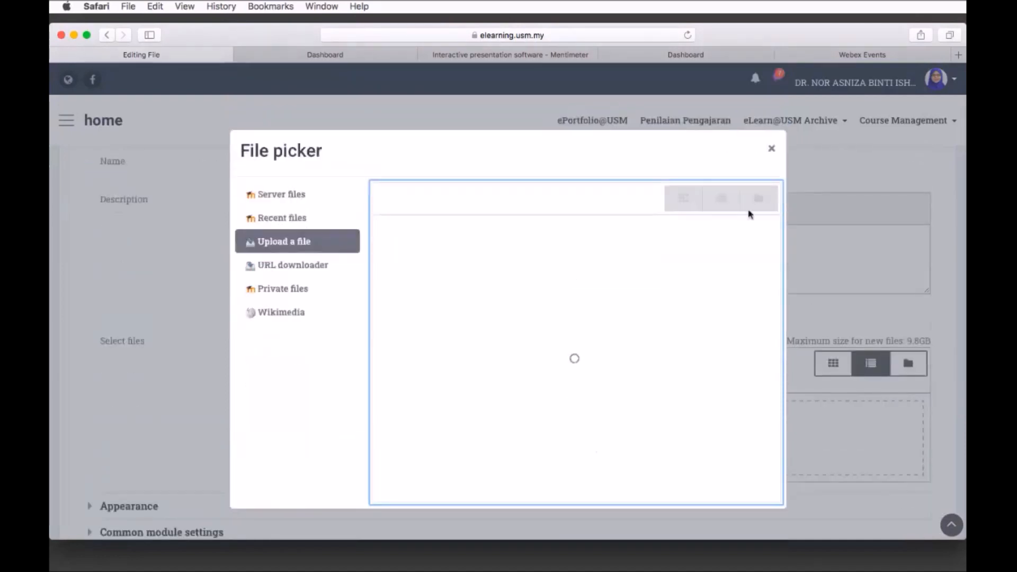
scroll(674, 337, "down", 1)
scroll(675, 337, "down", 5)
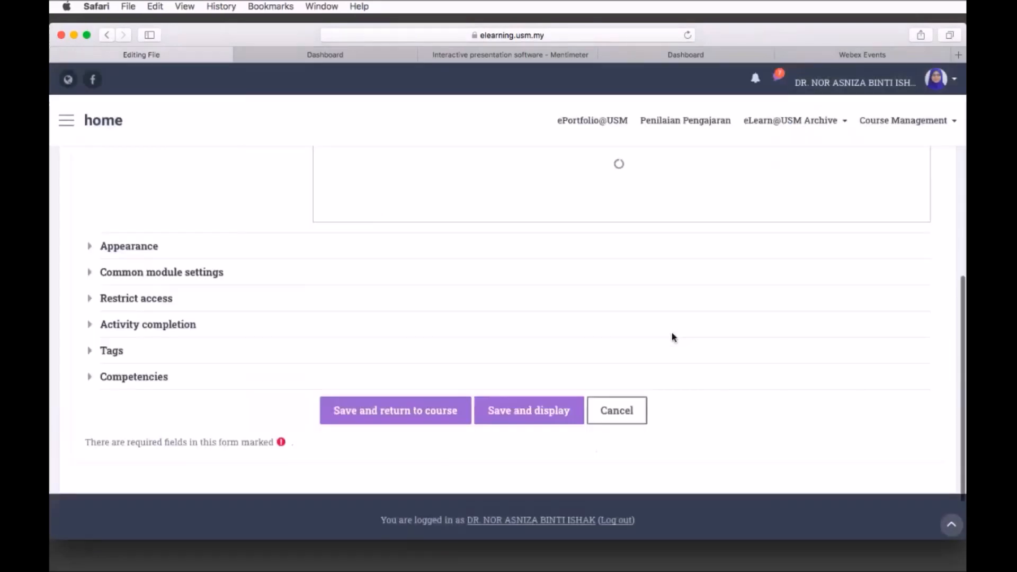
- Enable displaying the ETHIC resource's description on the course page, and save the resource, returning to the course
scroll(674, 337, "up", 3)
scroll(674, 337, "up", 1)
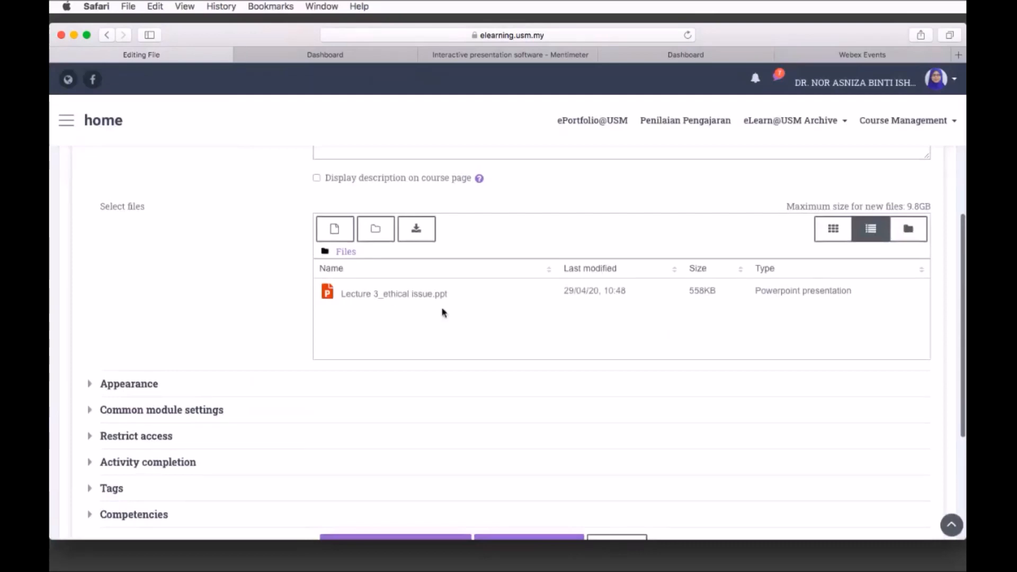
scroll(444, 313, "up", 3)
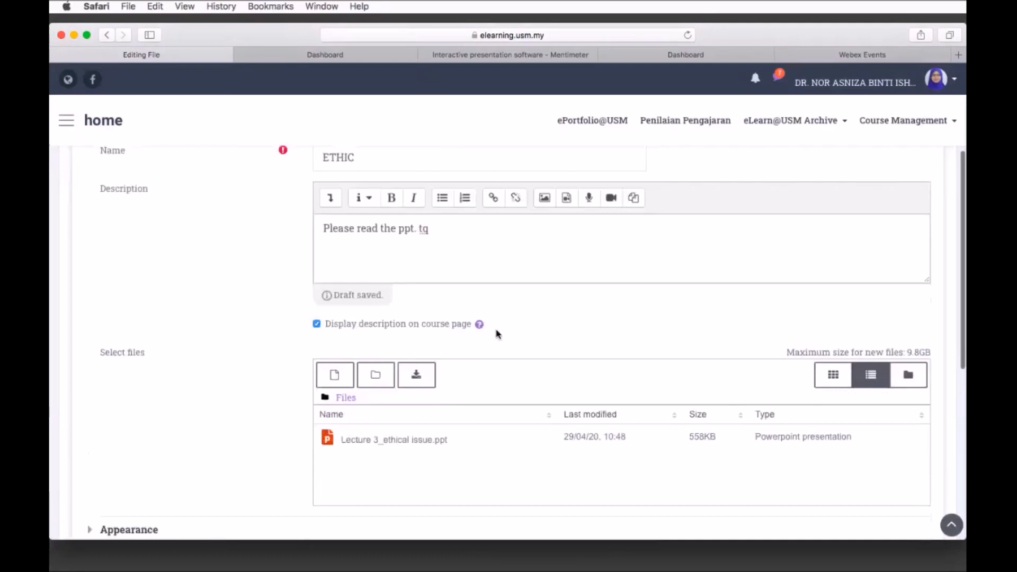
scroll(498, 334, "down", 1)
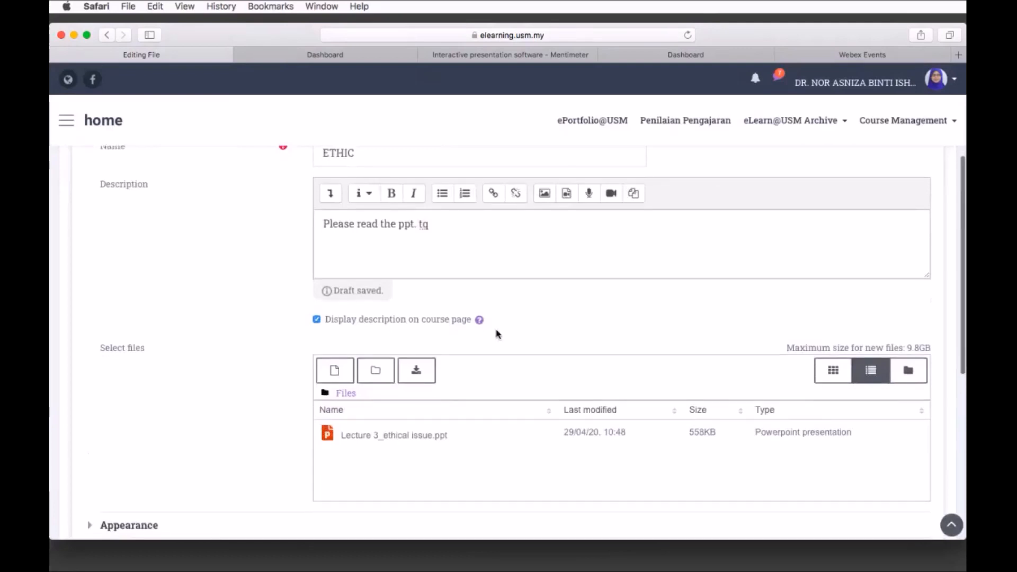
scroll(498, 334, "down", 5)
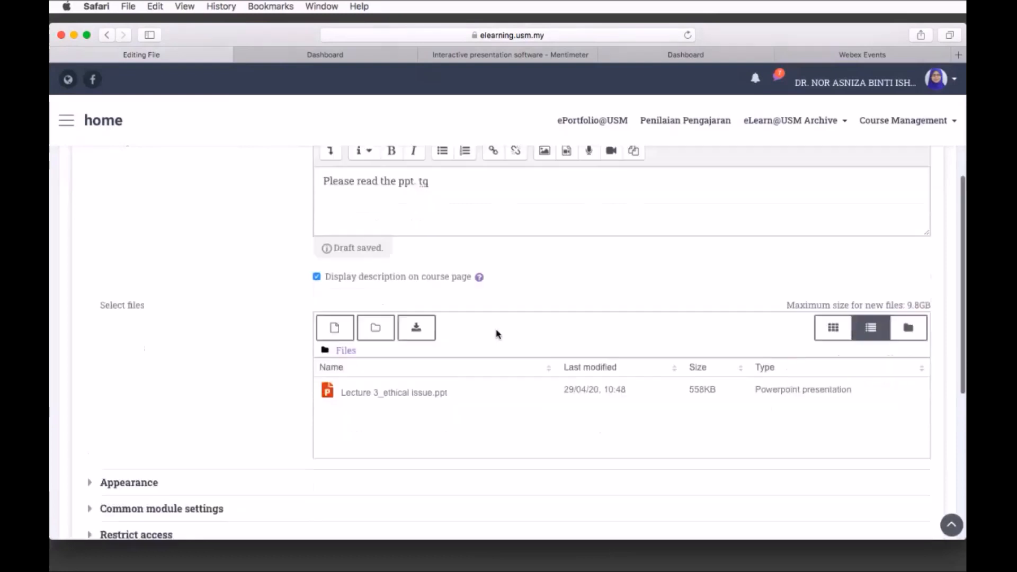
left_click(415, 461)
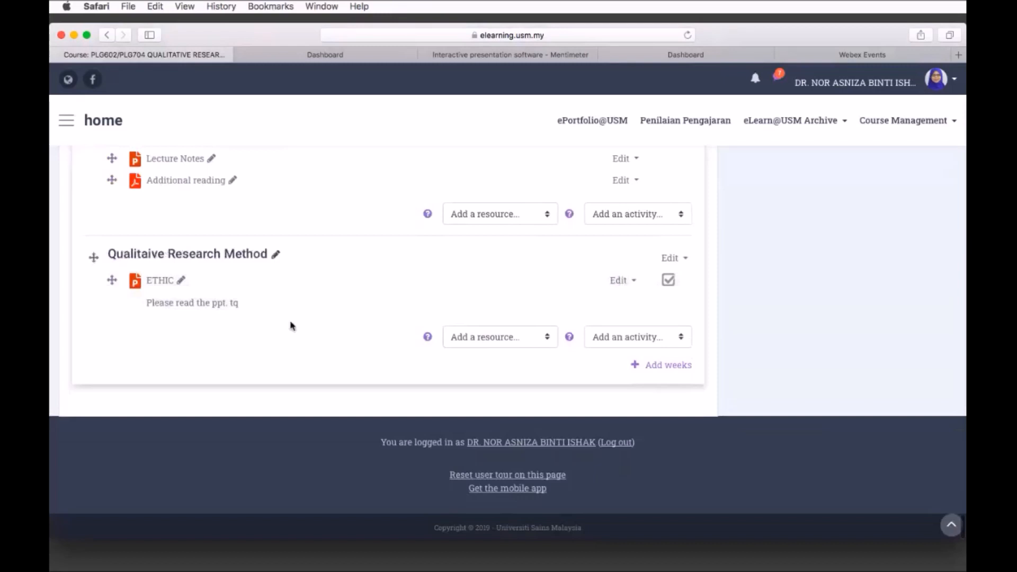
- Add an Assignment activity to the Qualitaive Research Method section and name it "Presentation on topic Ethics"
left_click(682, 339)
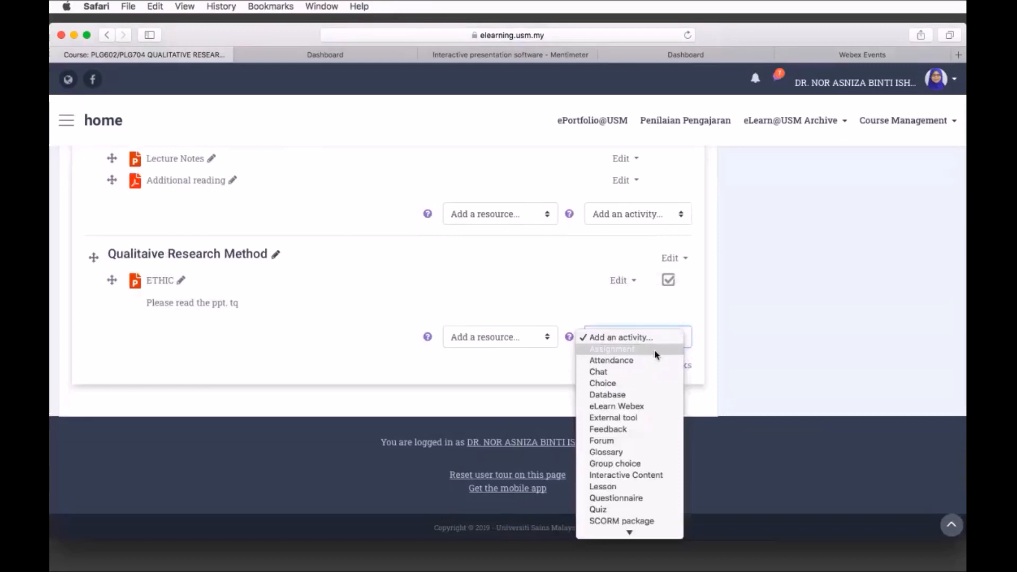
left_click(654, 348)
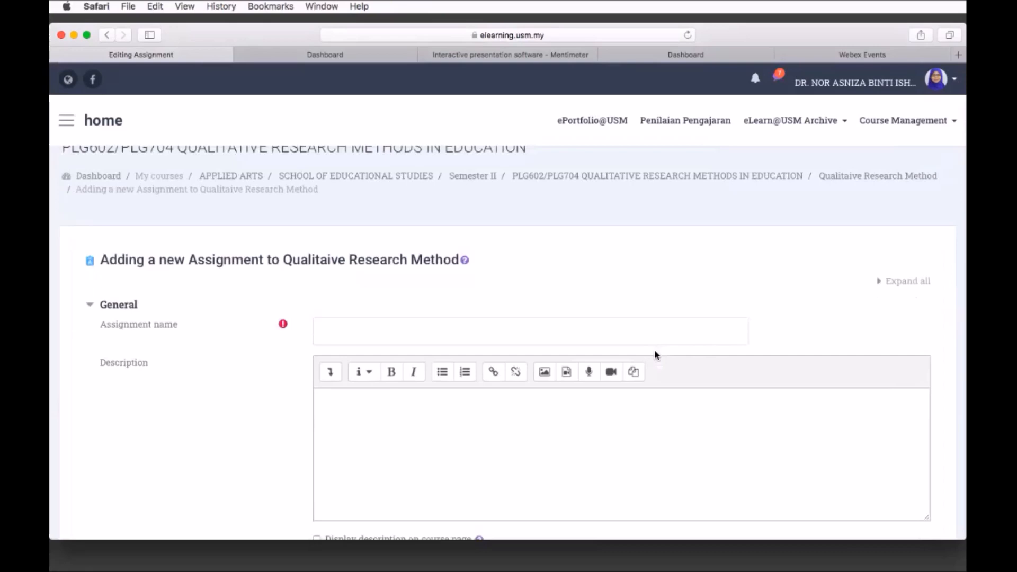
scroll(655, 352, "down", 1)
left_click(369, 309)
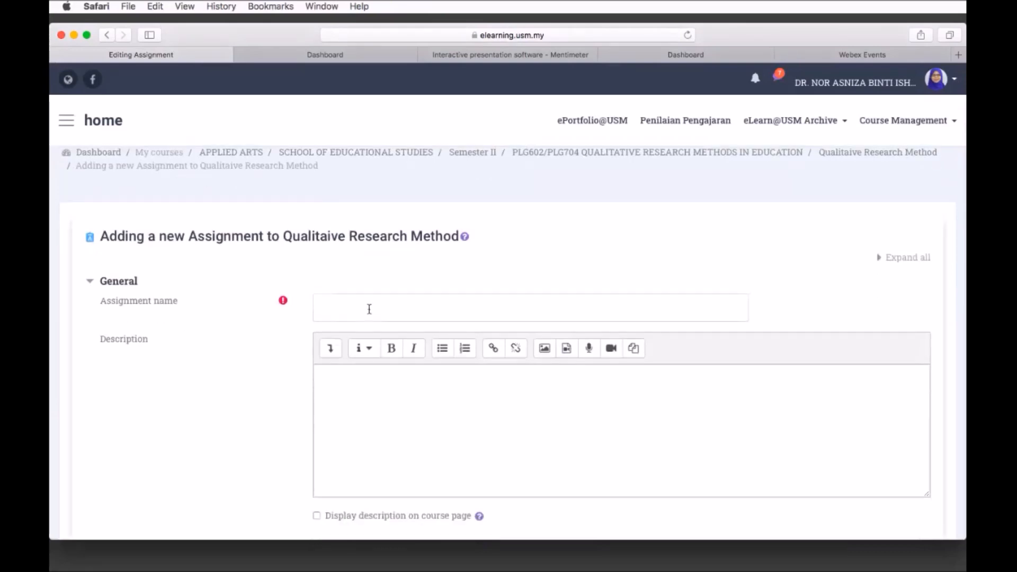
type("P")
key("BackSpace")
type("Presentation on topic Ethics")
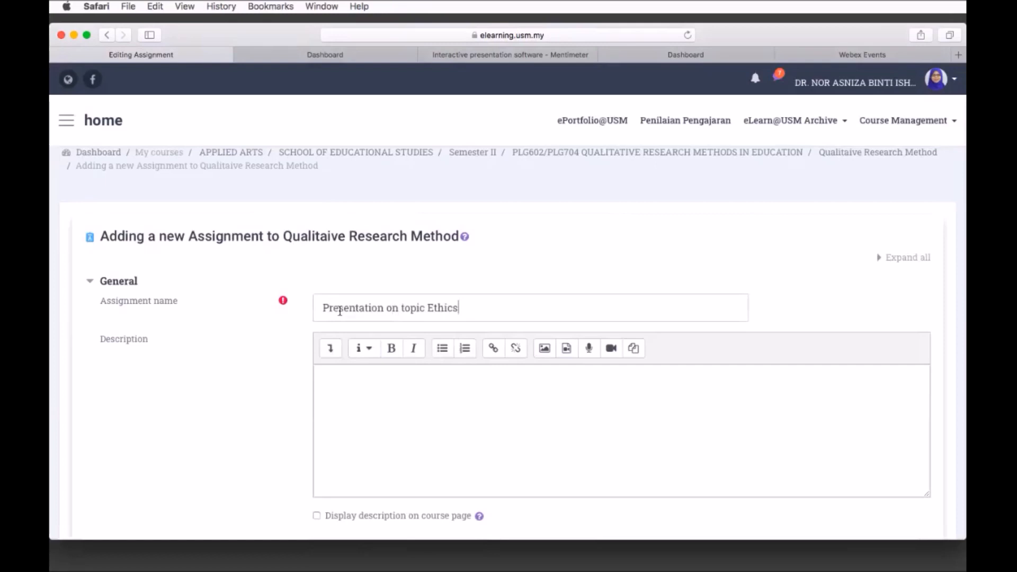
- Enter the assignment description "Please upload you ppt presentation as well as you video on ethics. Tq"
left_click(332, 400)
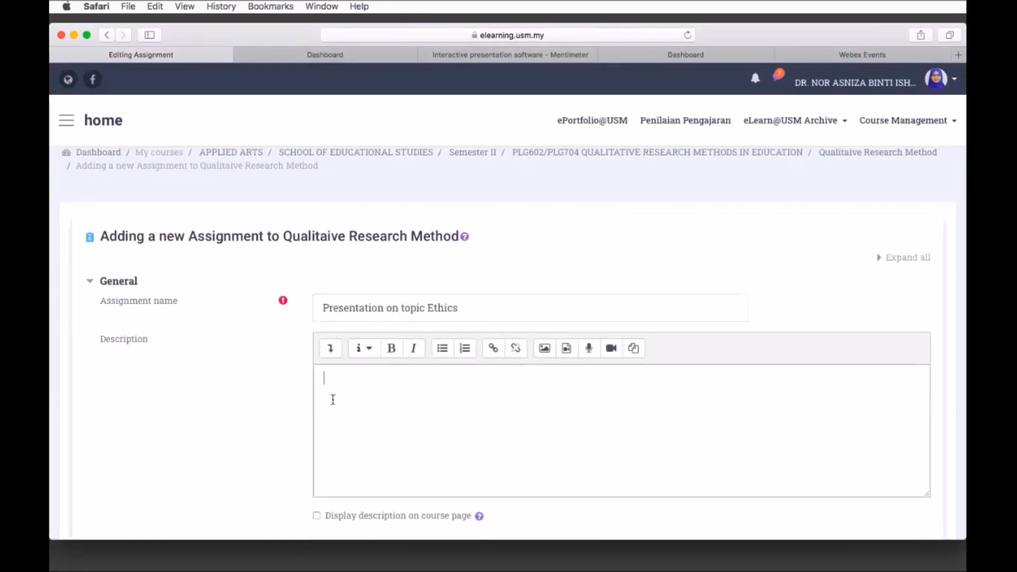
type("Please upload you pp")
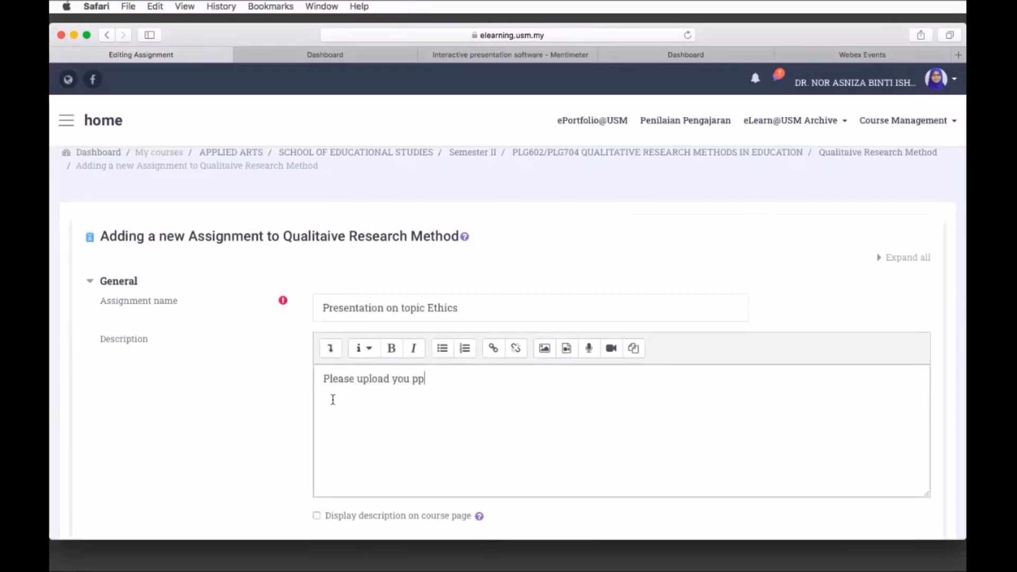
type("t prese")
type("ntation as well as")
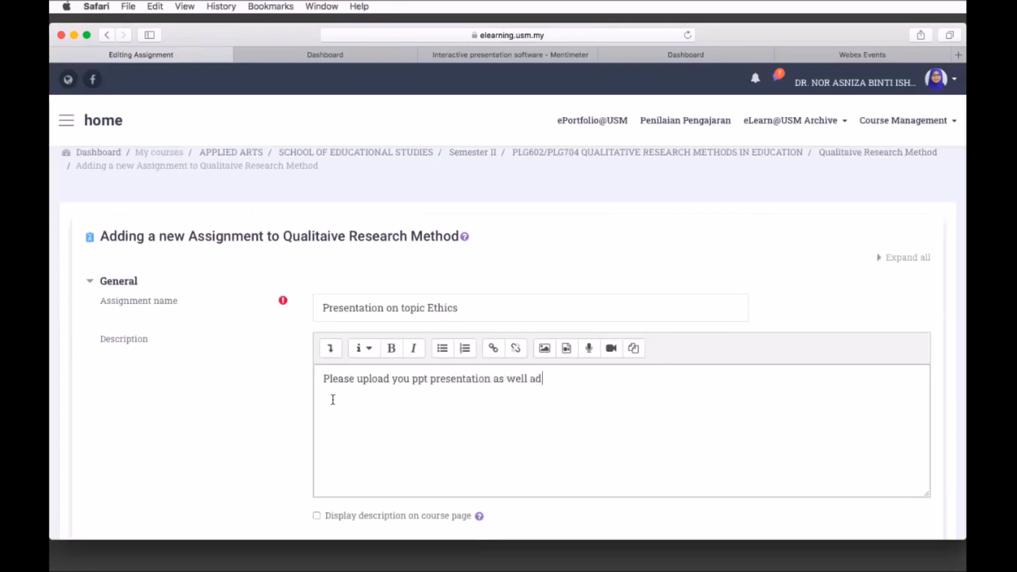
type(" you video")
type("on ethics. Tq")
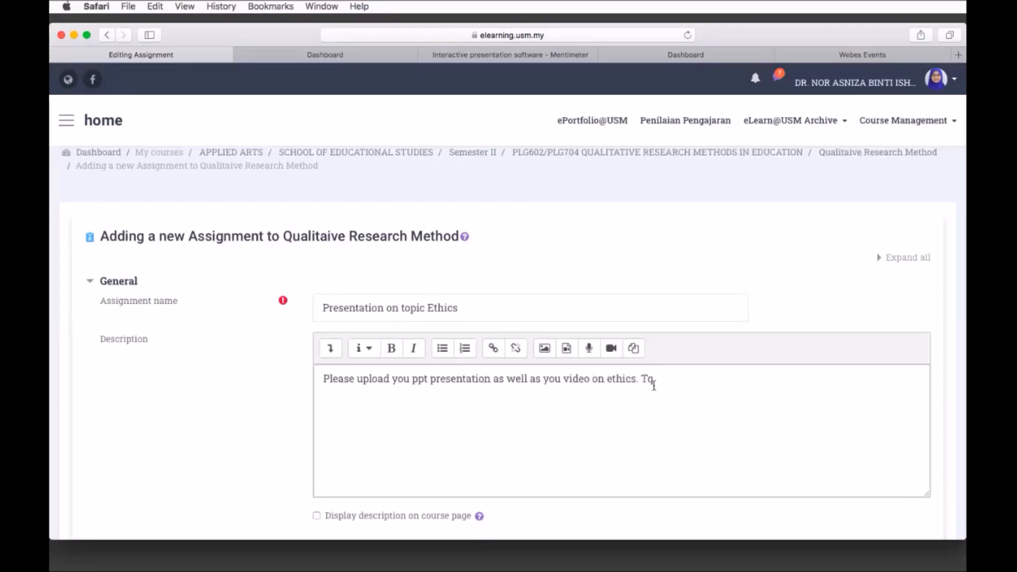
- Format the assignment description as Heading (large) and enable displaying it on the course page
left_click(370, 354)
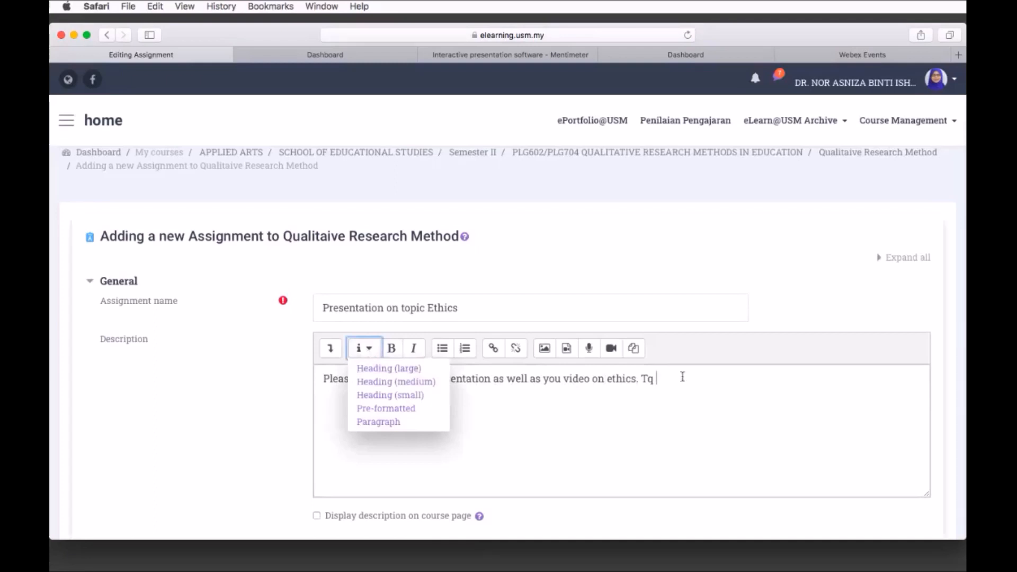
left_click(381, 368)
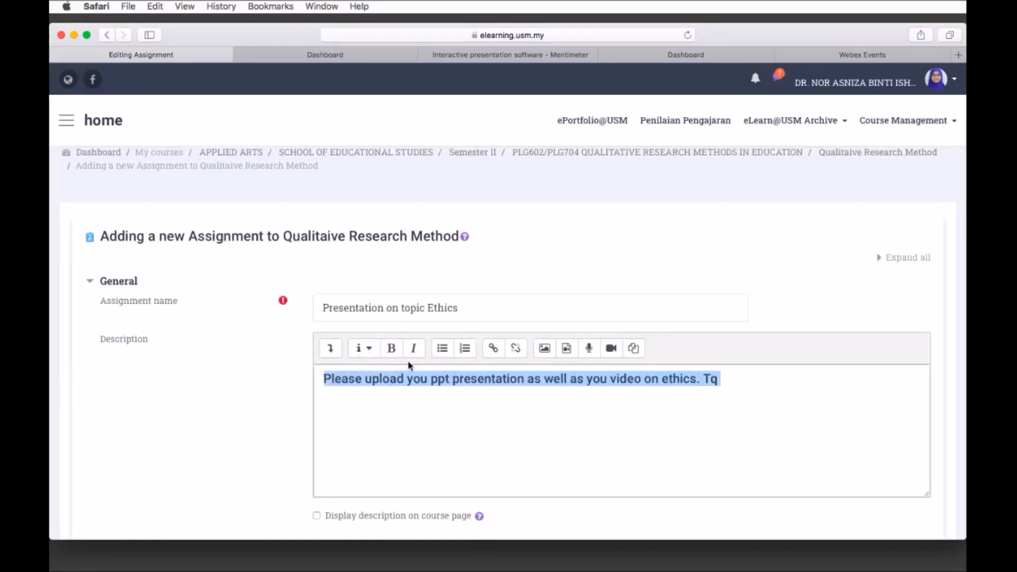
scroll(477, 408, "down", 3)
left_click(432, 483)
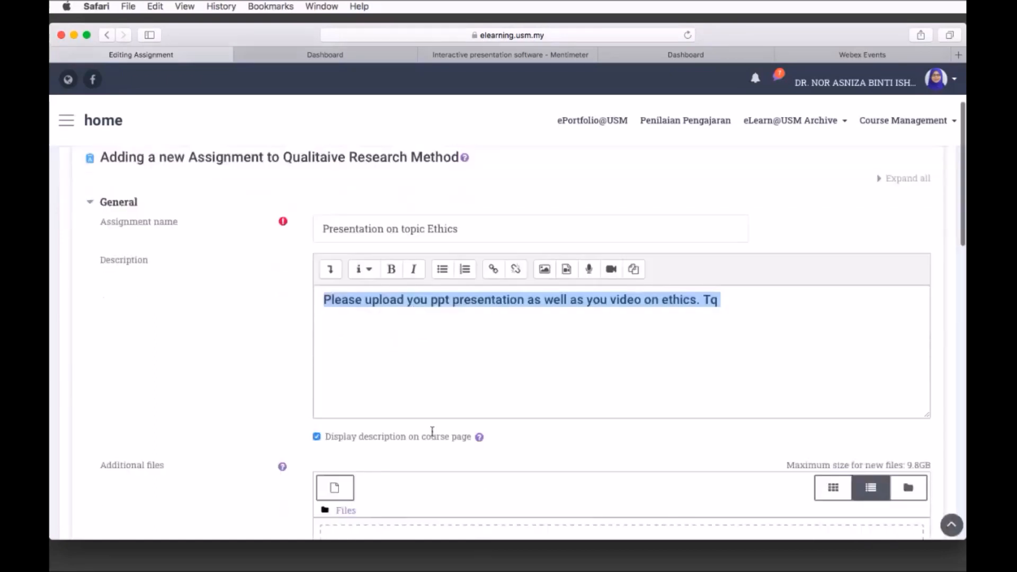
- Disable the "Allow submissions from" date in the assignment's availability settings
scroll(432, 431, "down", 5)
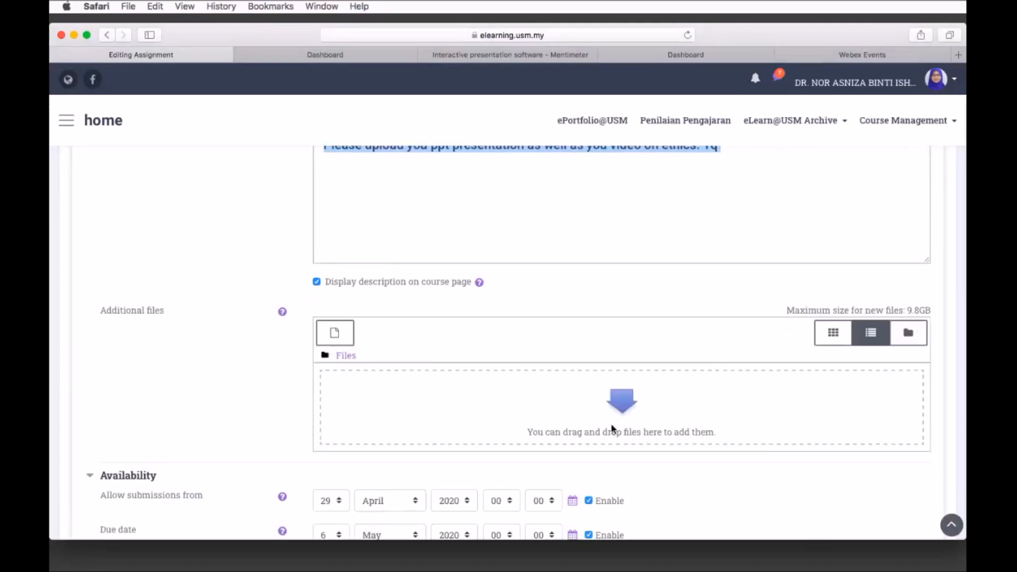
scroll(613, 428, "down", 2)
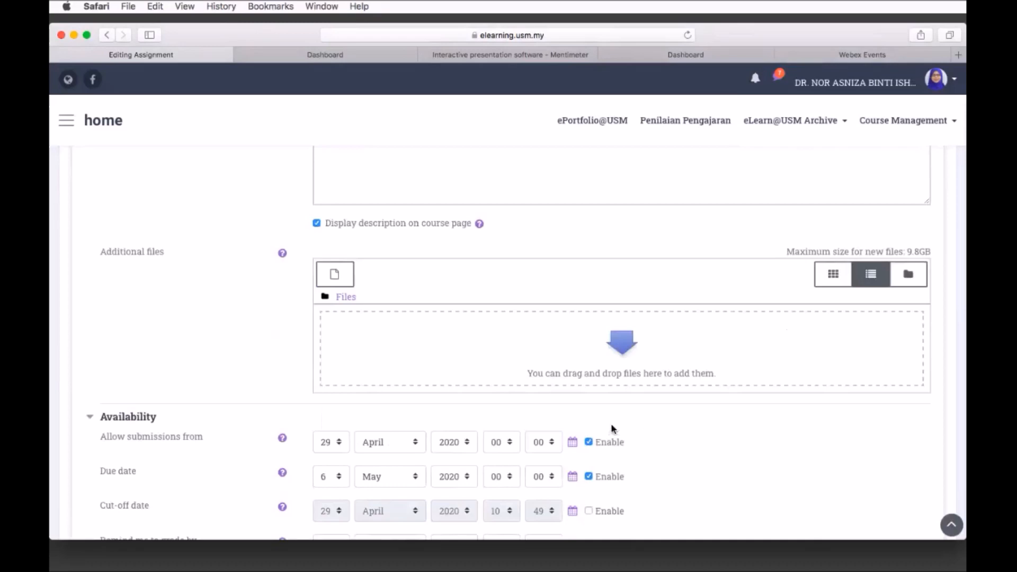
scroll(613, 428, "down", 1)
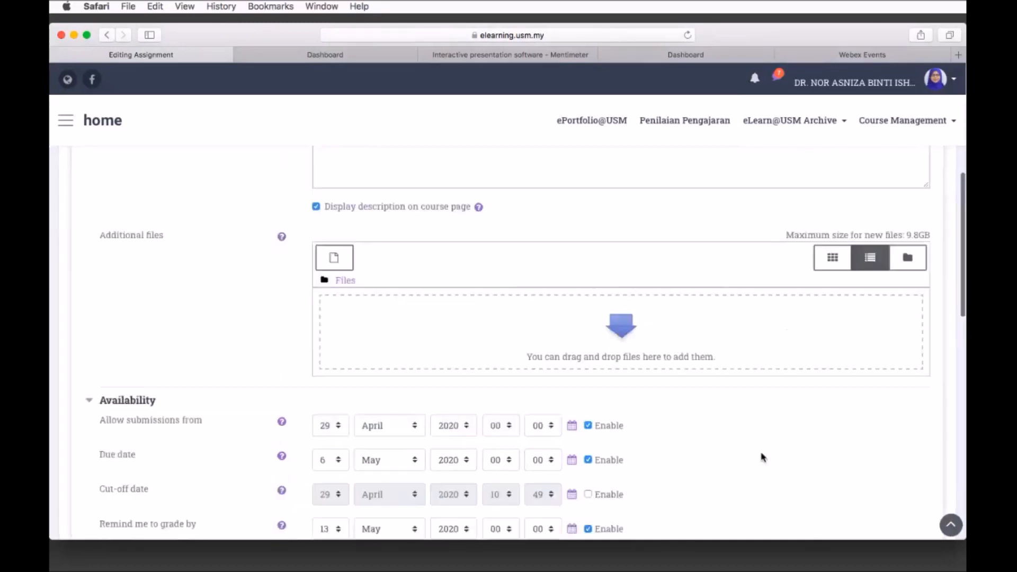
scroll(763, 457, "down", 5)
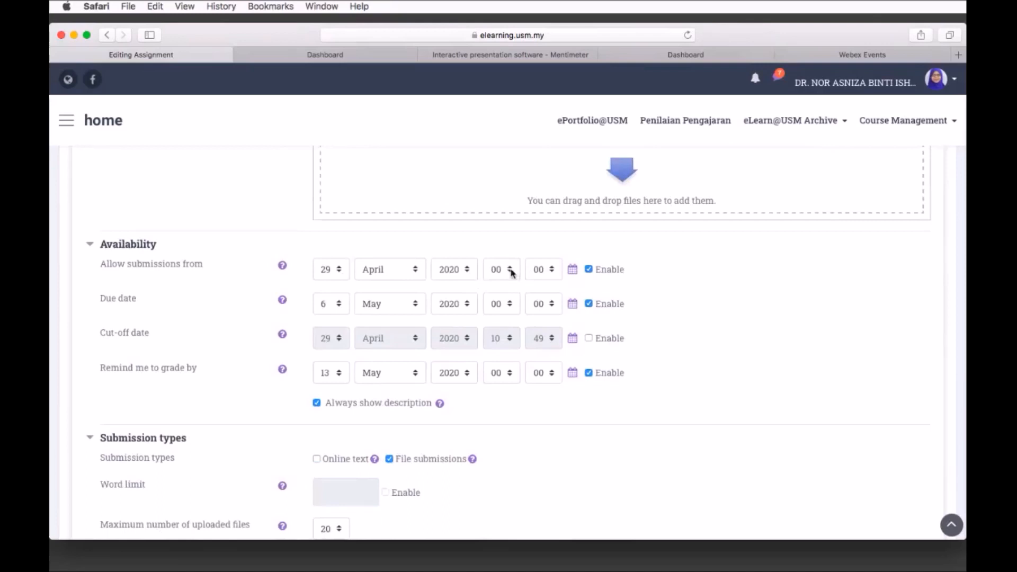
left_click(588, 269)
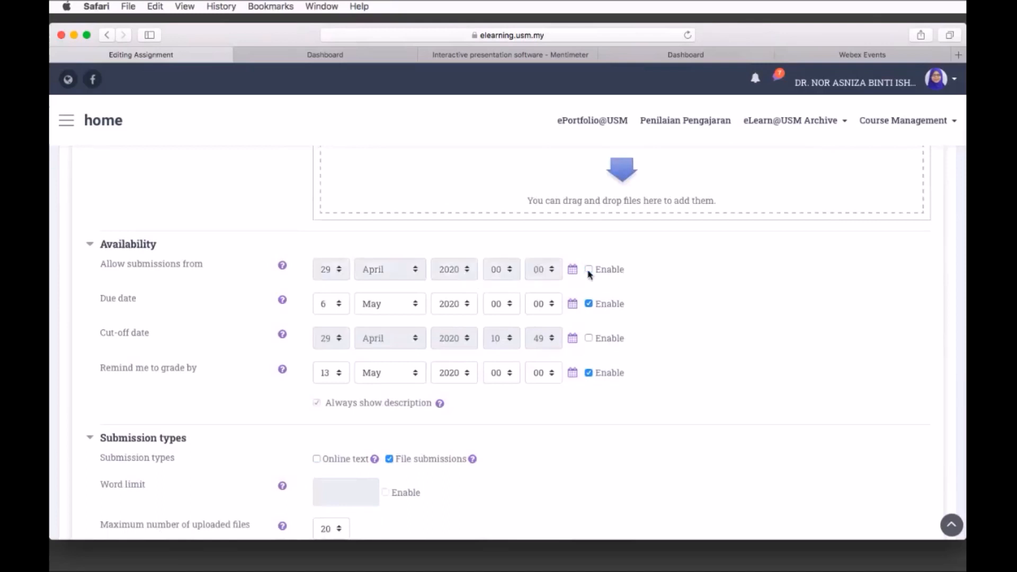
- Enable the "Allow submissions from" date and set the hour of both that date and the due date to 13
left_click(589, 271)
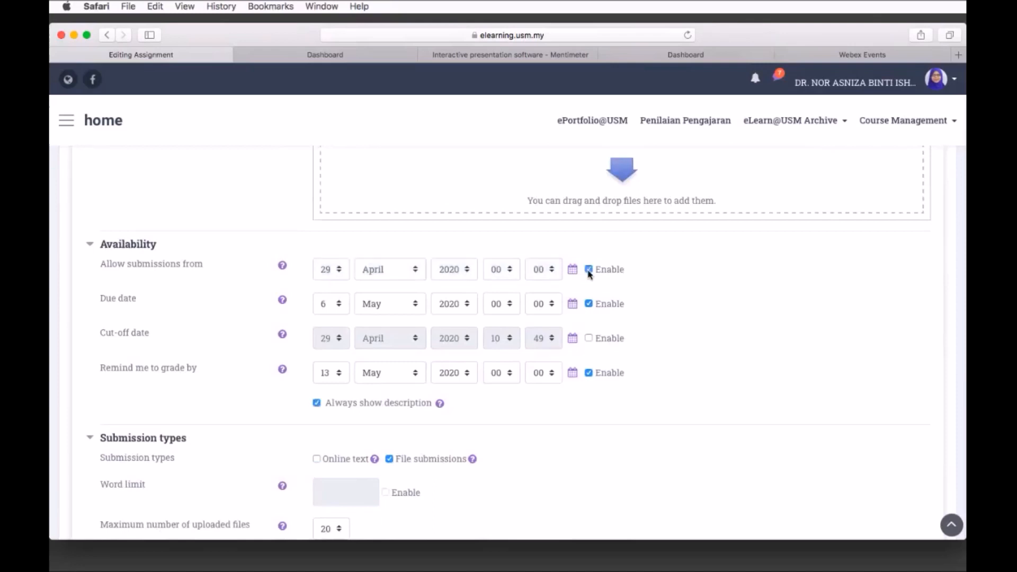
left_click(589, 270)
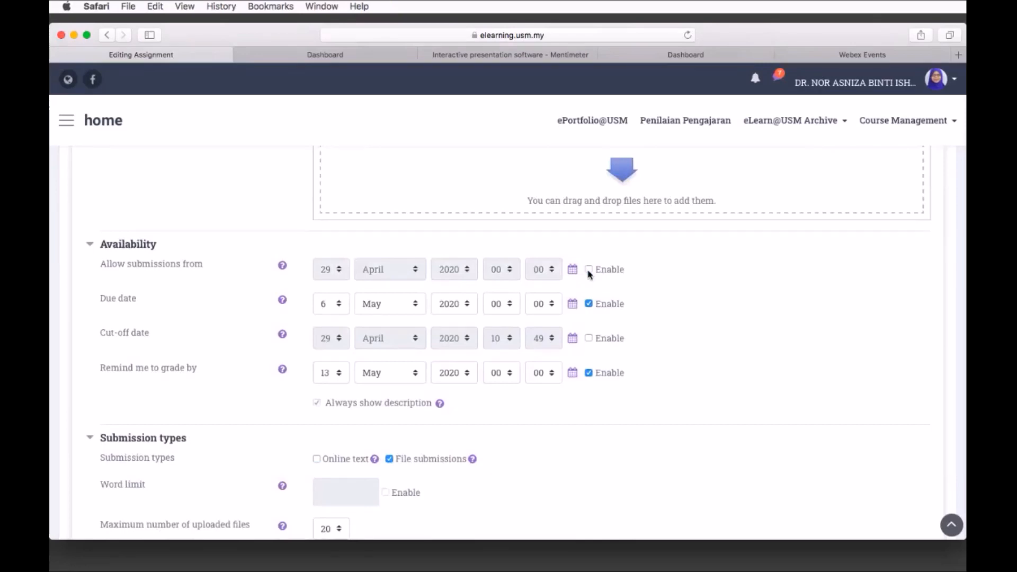
left_click(589, 270)
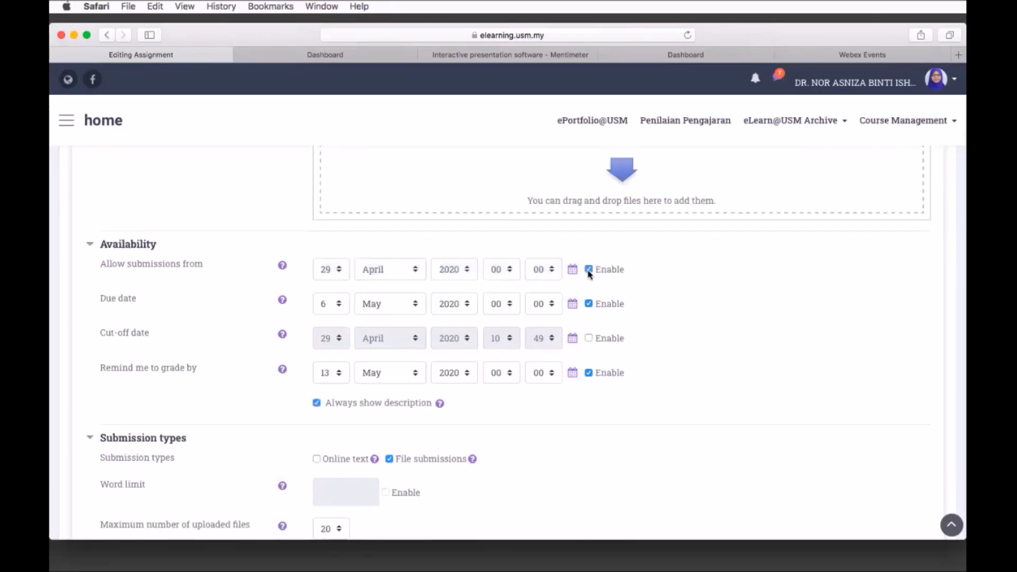
left_click(511, 271)
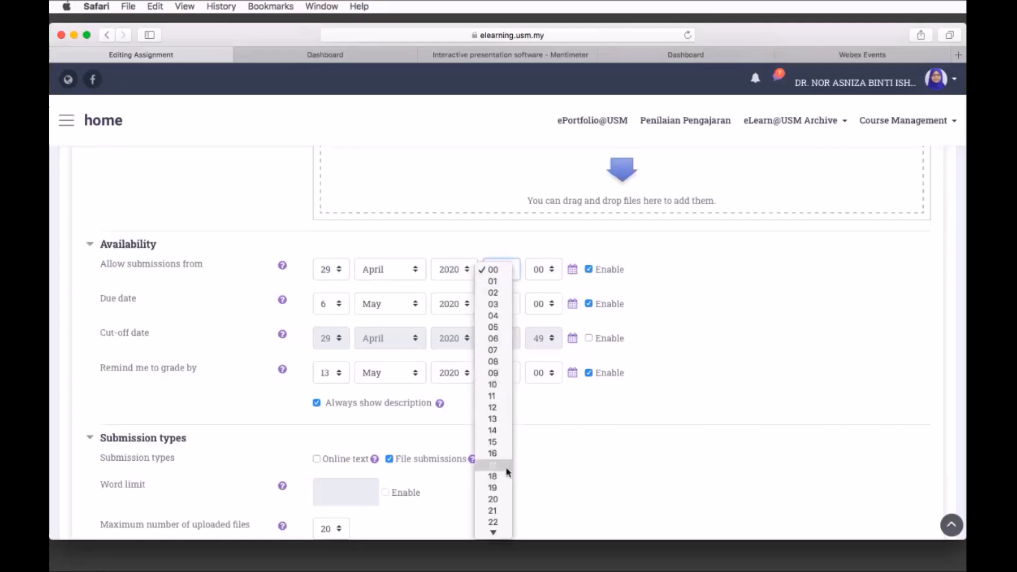
left_click(503, 426)
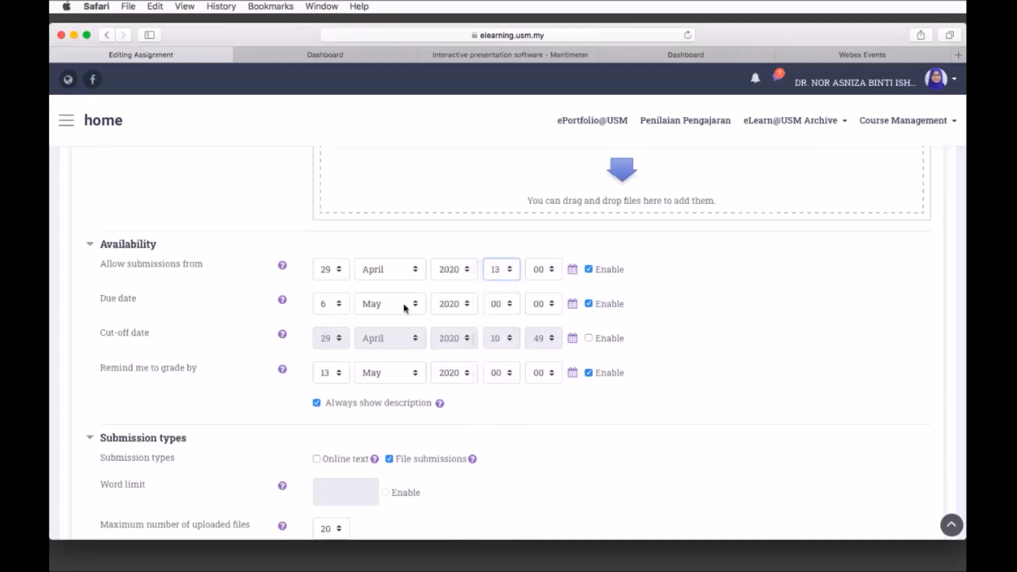
left_click(510, 305)
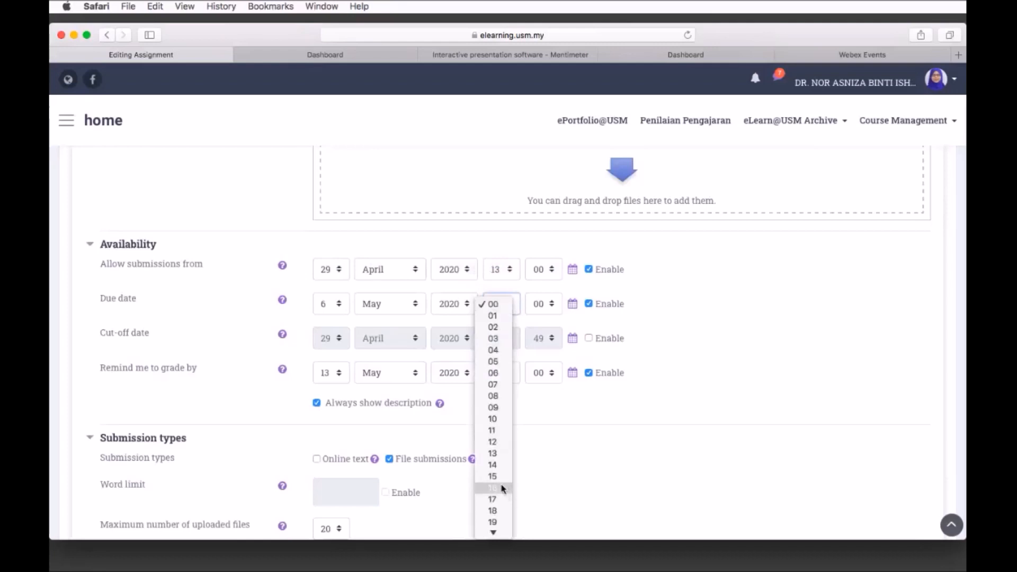
left_click(493, 454)
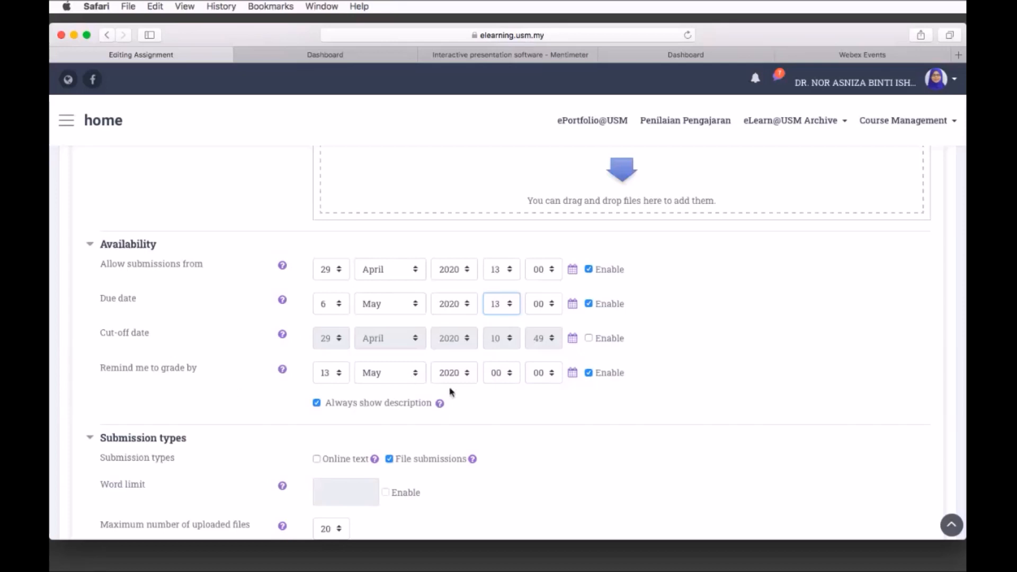
- Try online text with a word limit as the submission type, and restore file submissions as the only type
scroll(451, 392, "down", 3)
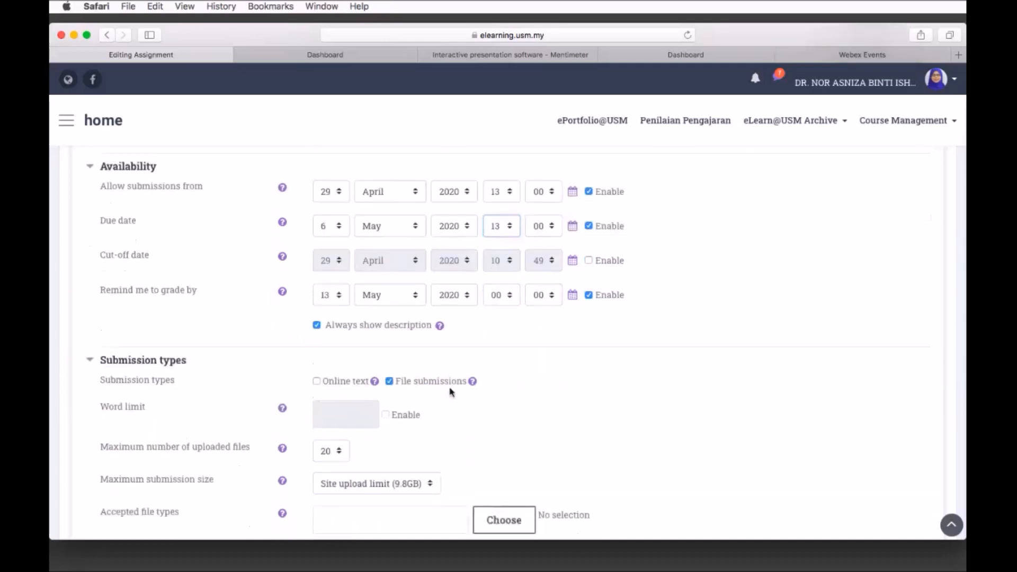
scroll(451, 392, "down", 3)
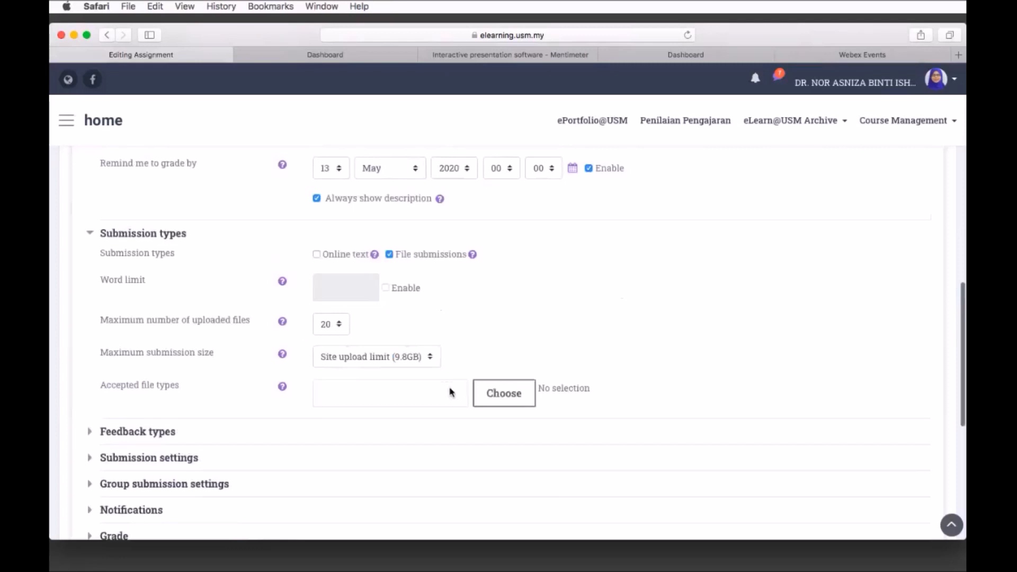
scroll(451, 392, "down", 1)
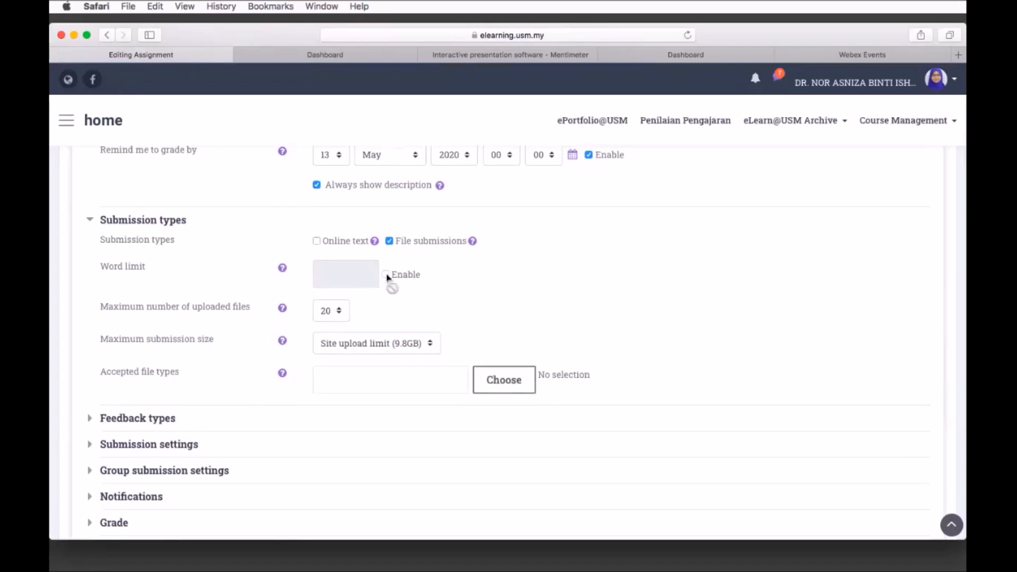
left_click(316, 241)
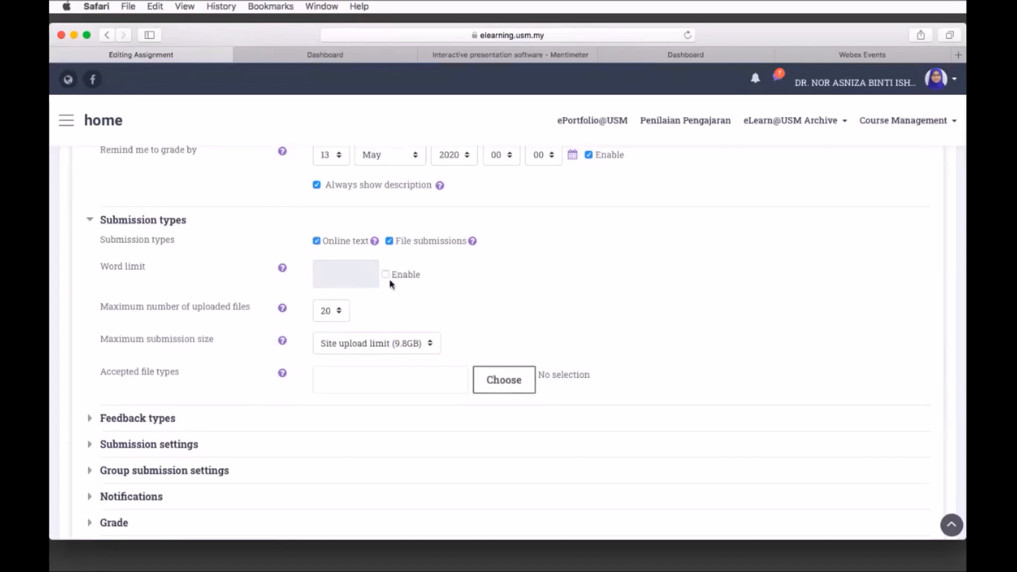
left_click(390, 241)
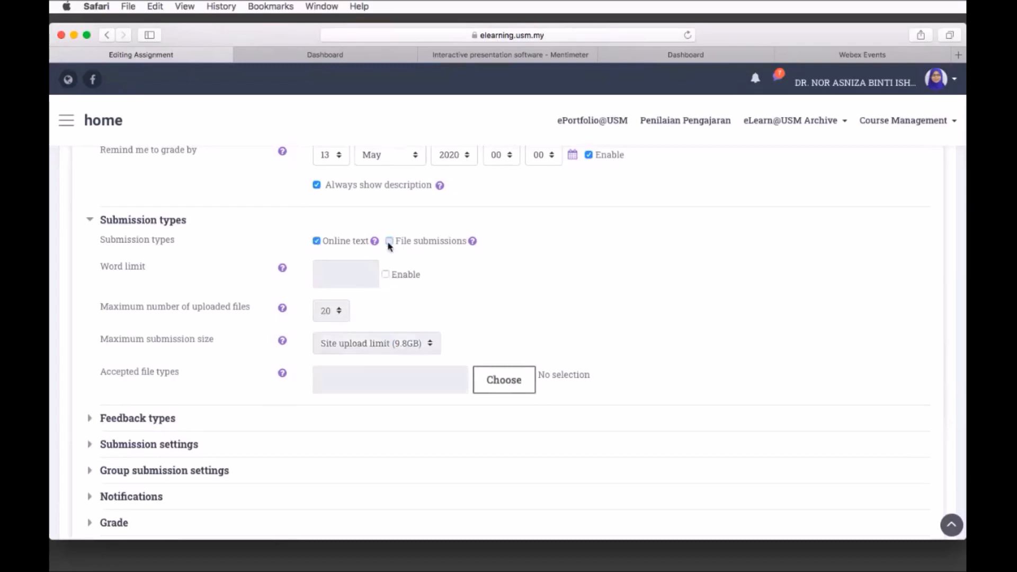
left_click(385, 275)
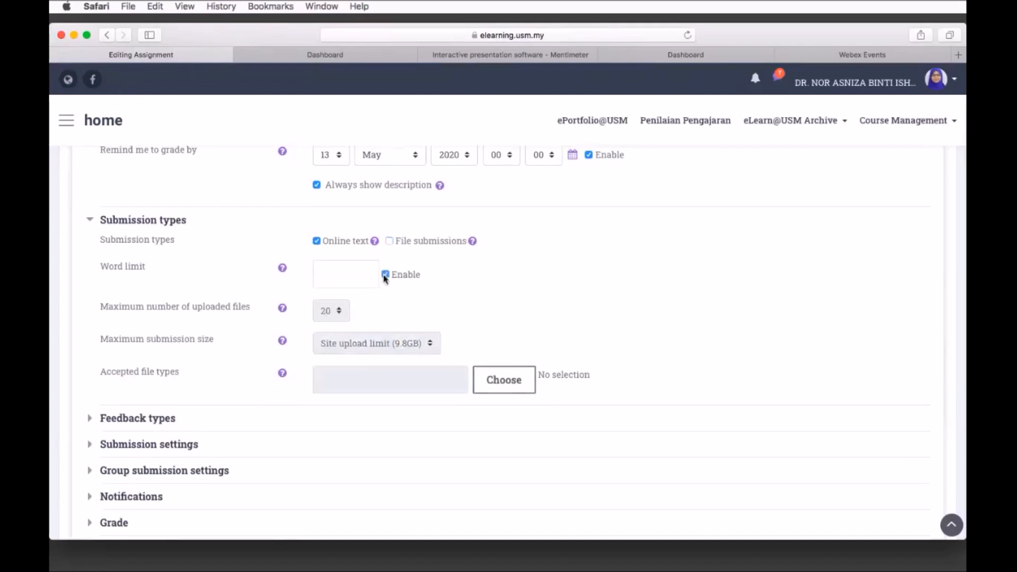
left_click(316, 241)
left_click(389, 241)
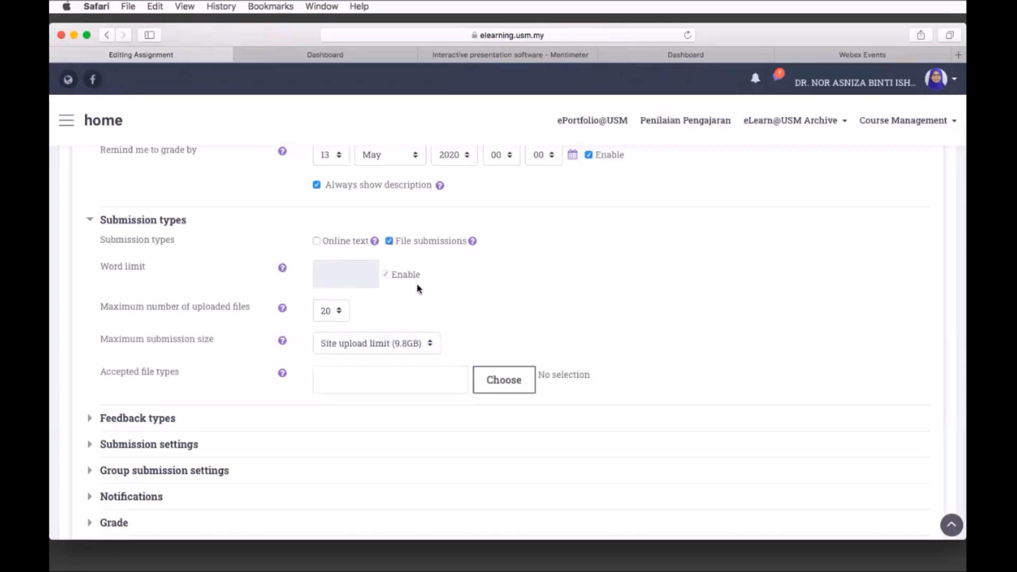
- Set the assignment's maximum number of uploaded files to 2
scroll(412, 302, "up", 3)
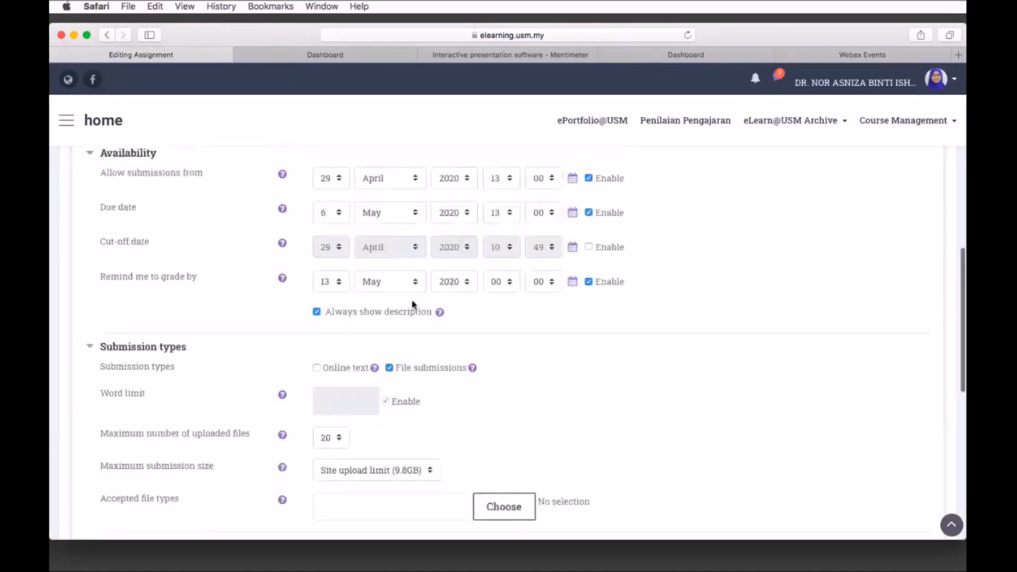
scroll(413, 305, "up", 15)
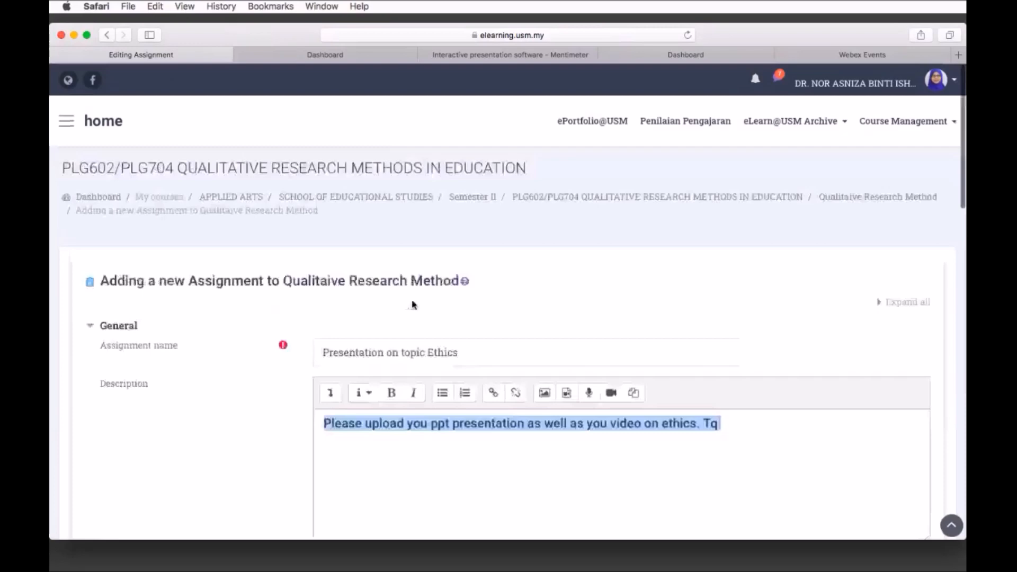
scroll(412, 305, "down", 2)
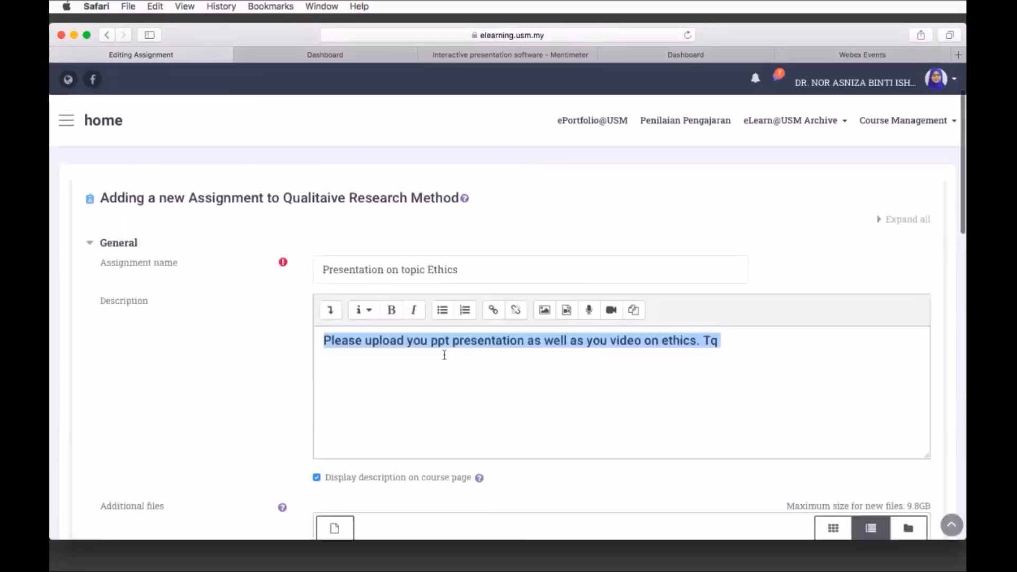
scroll(661, 361, "down", 3)
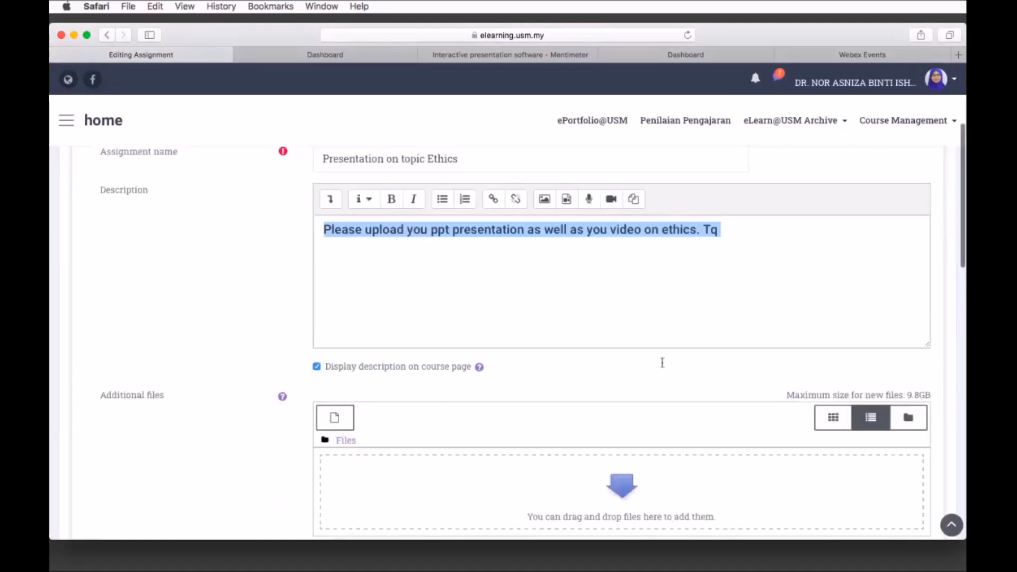
scroll(662, 363, "down", 6)
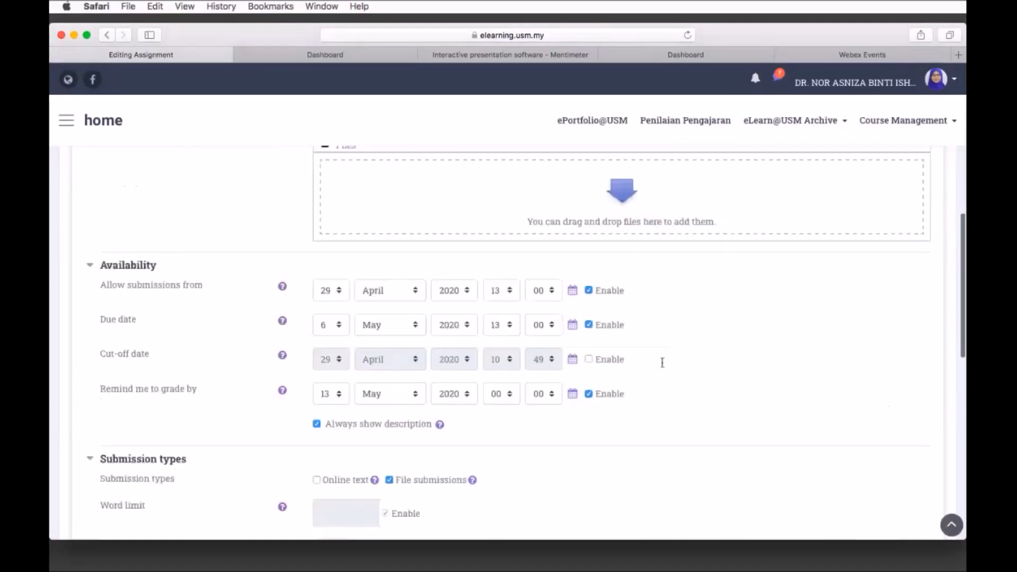
scroll(662, 363, "down", 8)
scroll(662, 363, "up", 3)
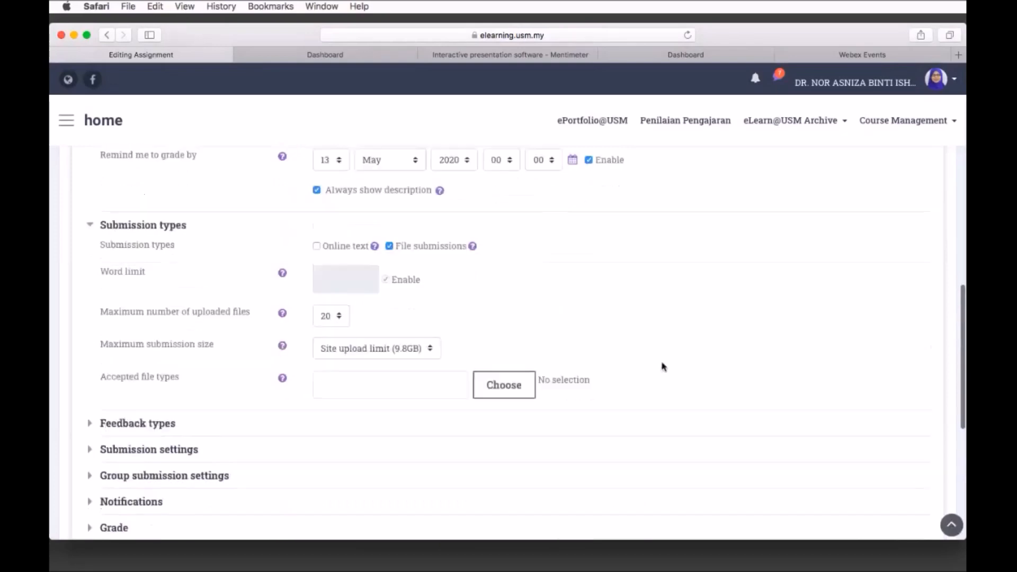
left_click(332, 306)
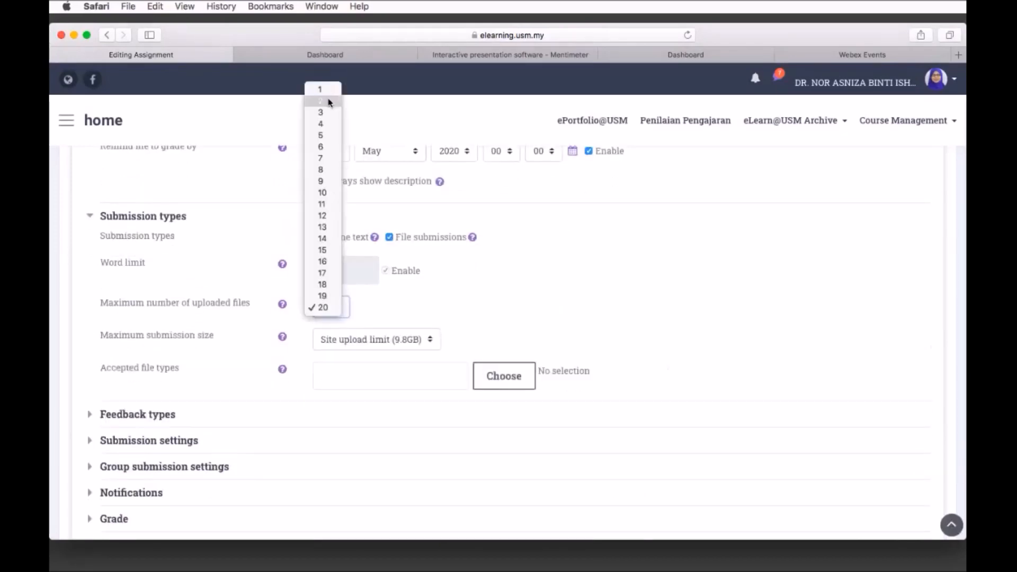
left_click(329, 102)
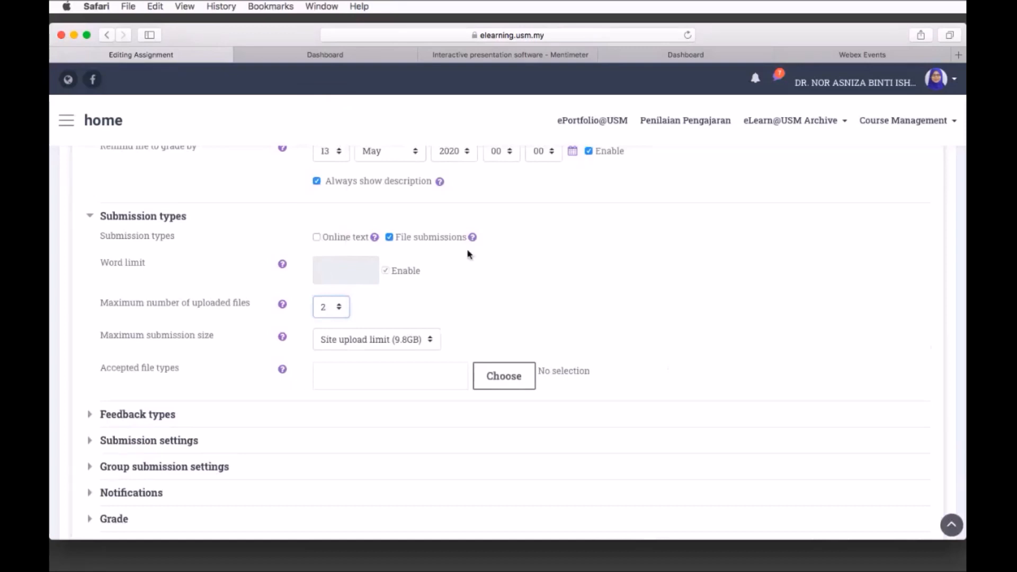
left_click(341, 311)
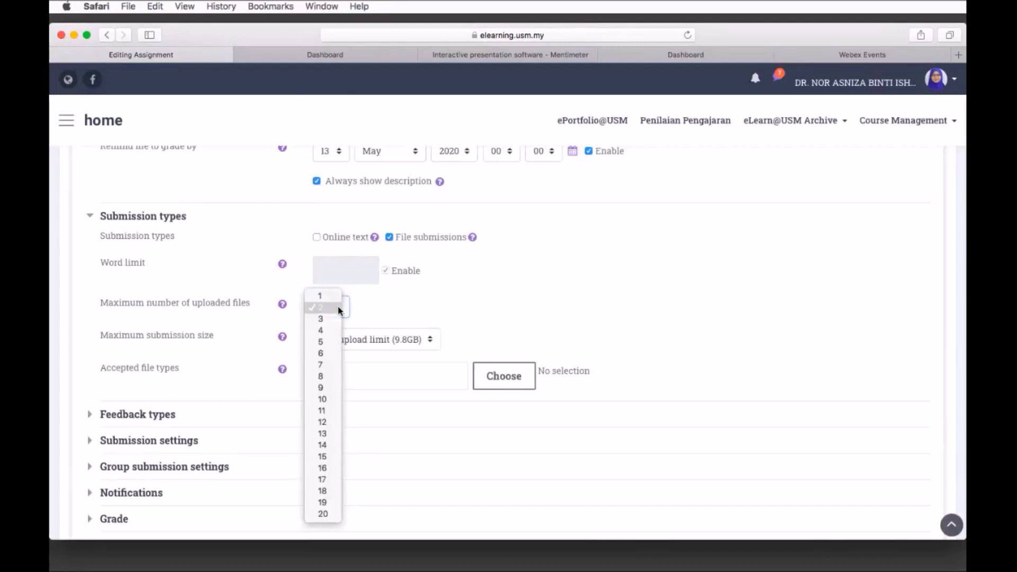
left_click(517, 303)
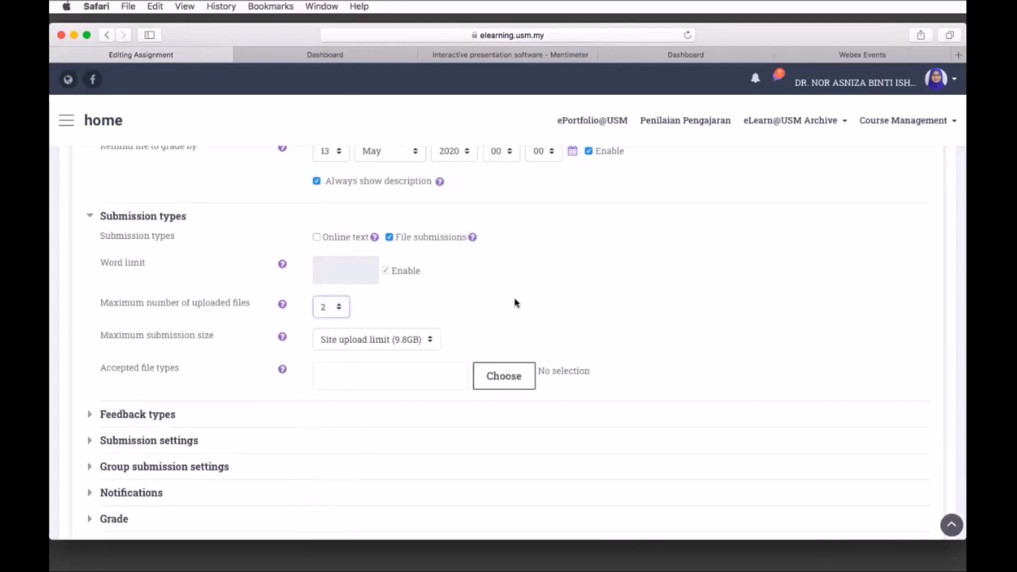
- Examine the available maximum submission sizes and the accepted file types setting for the assignment
left_click(433, 342)
left_click(433, 342)
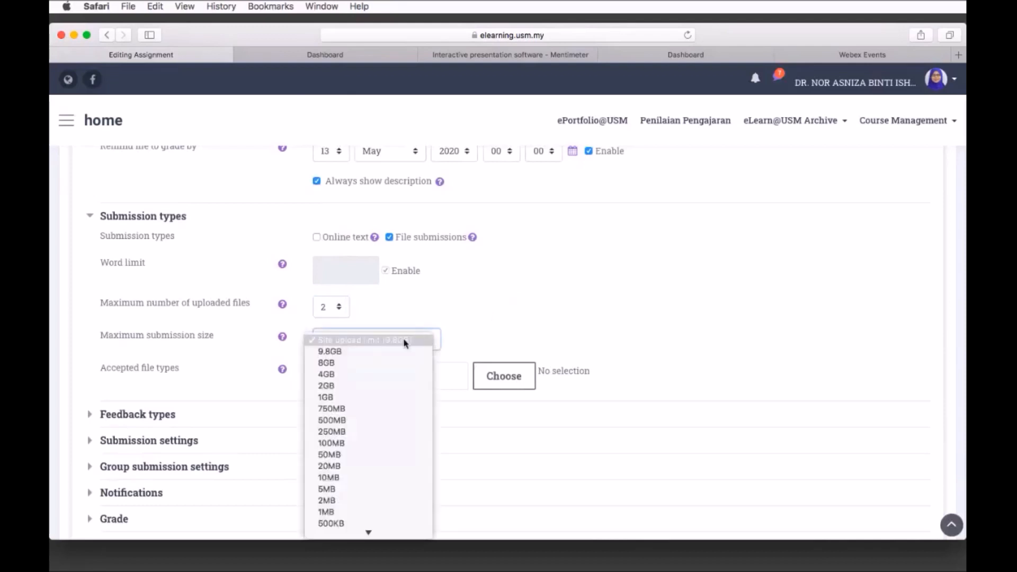
left_click(476, 332)
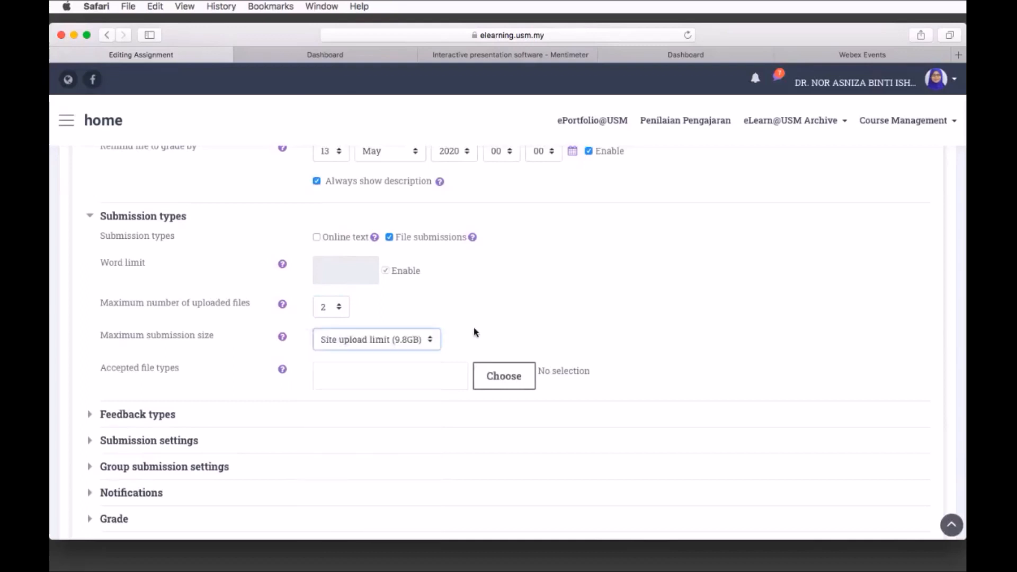
scroll(475, 332, "down", 3)
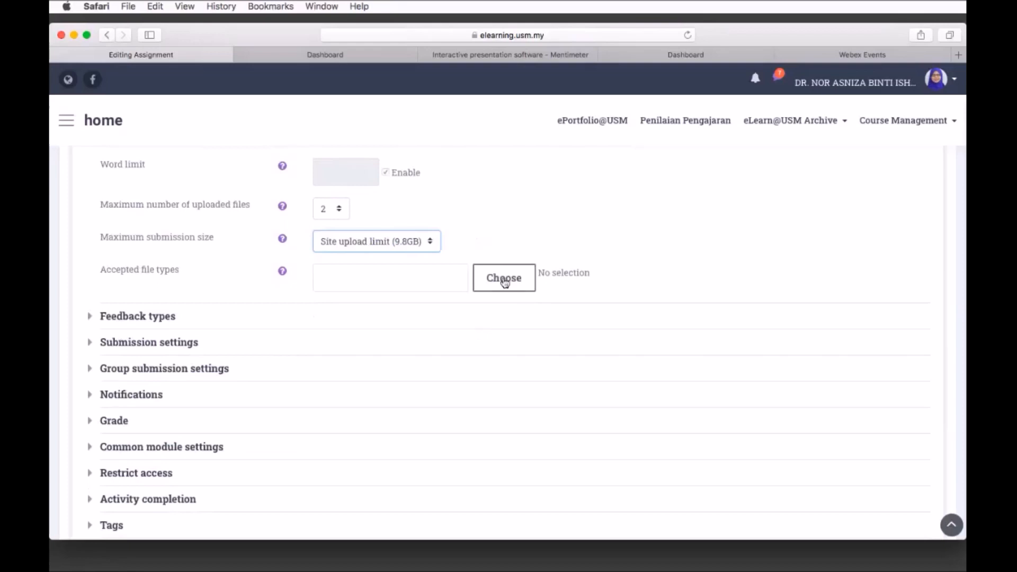
left_click(434, 274)
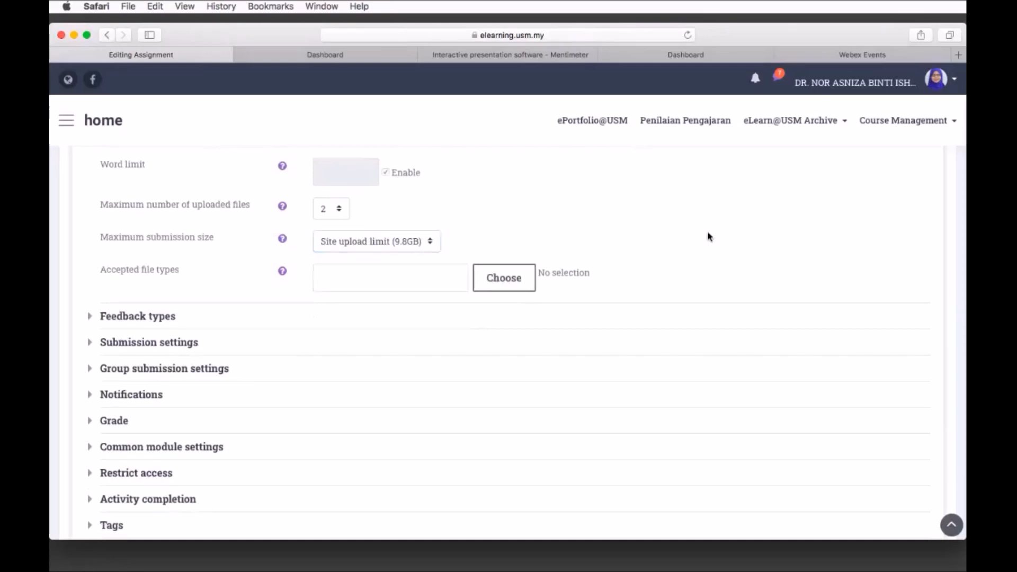
scroll(129, 265, "down", 2)
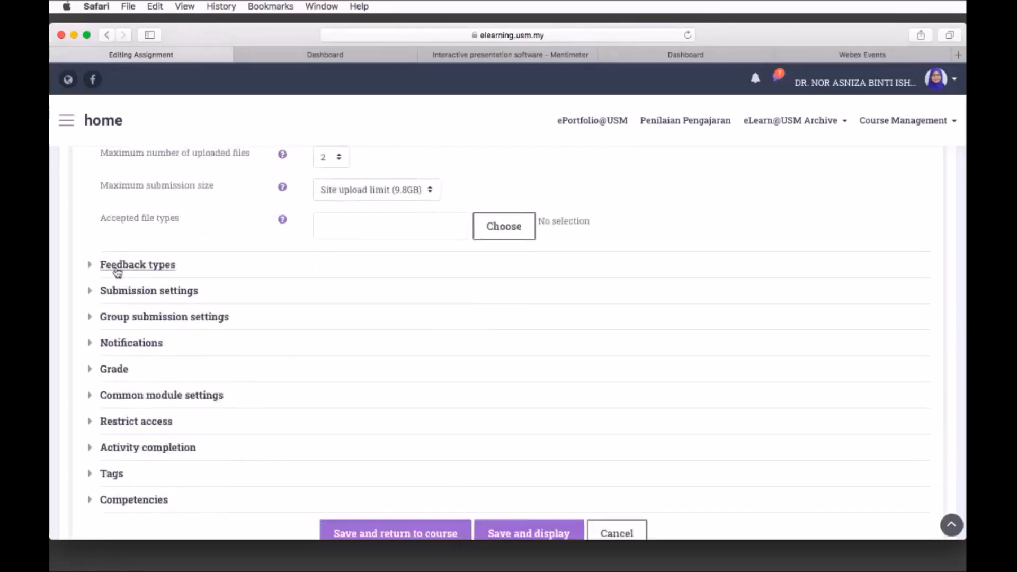
- Expand the feedback types and submission settings, and set "Require students to click the submit button" to Yes
left_click(117, 268)
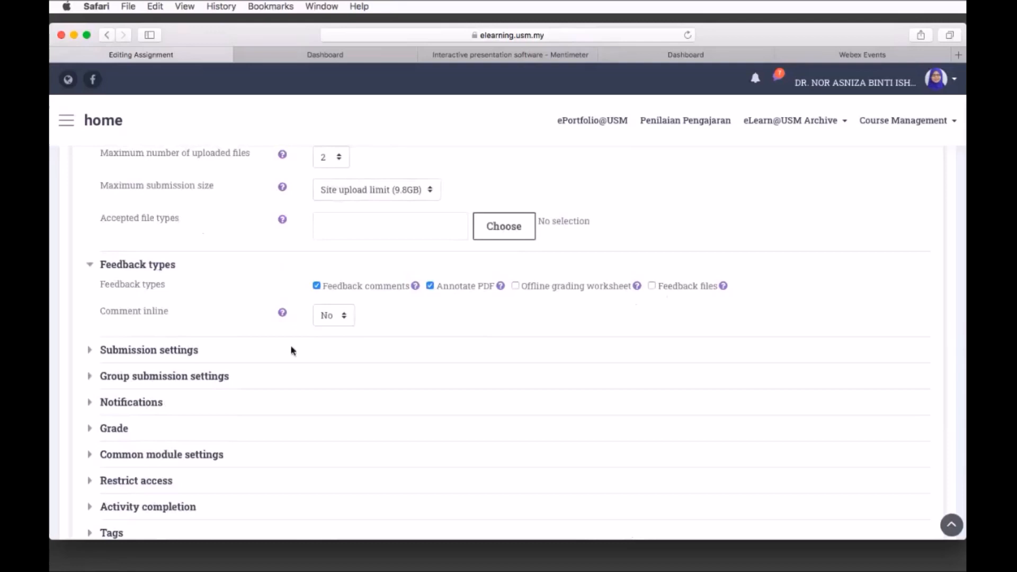
left_click(182, 357)
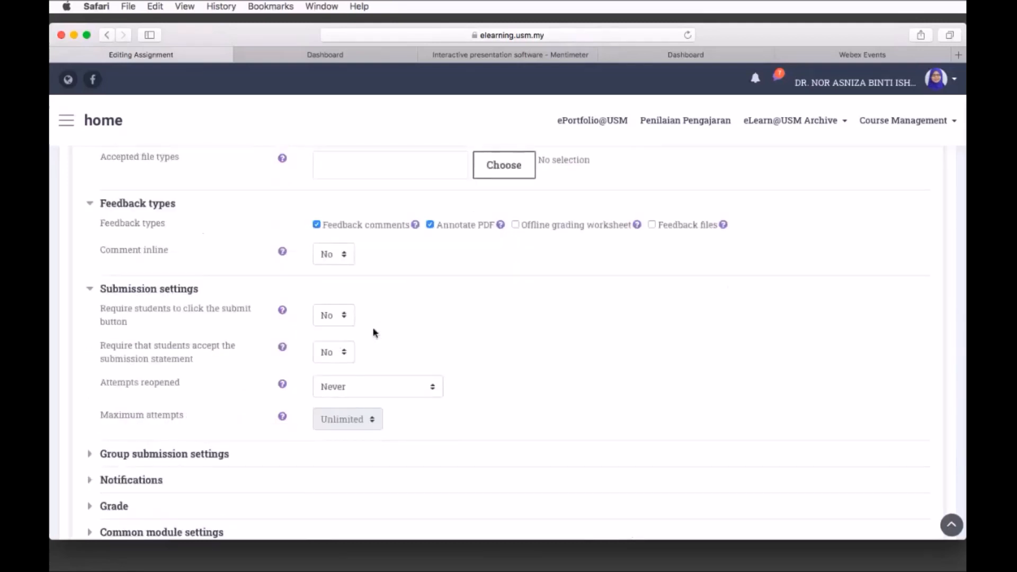
left_click(345, 320)
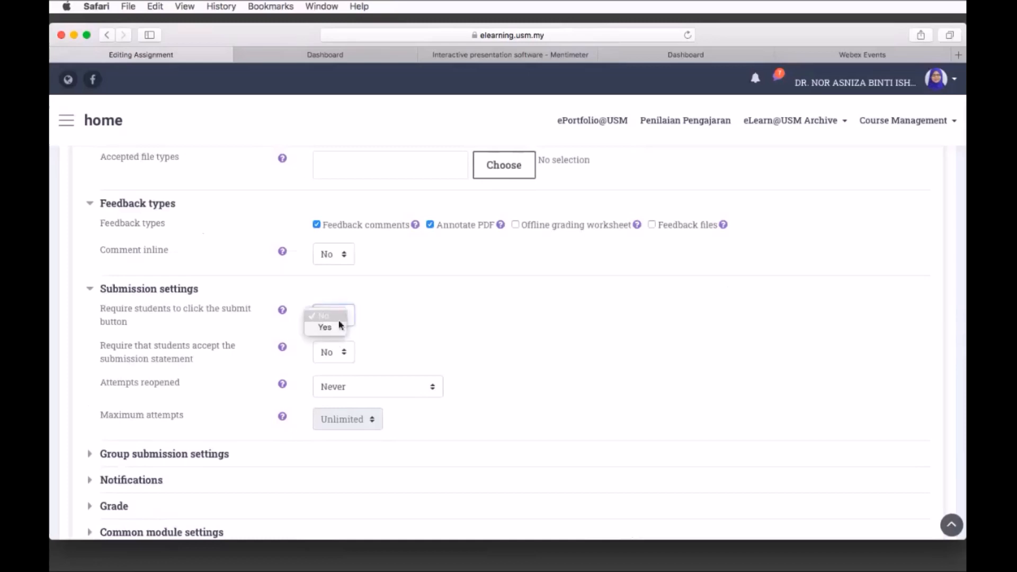
left_click(335, 329)
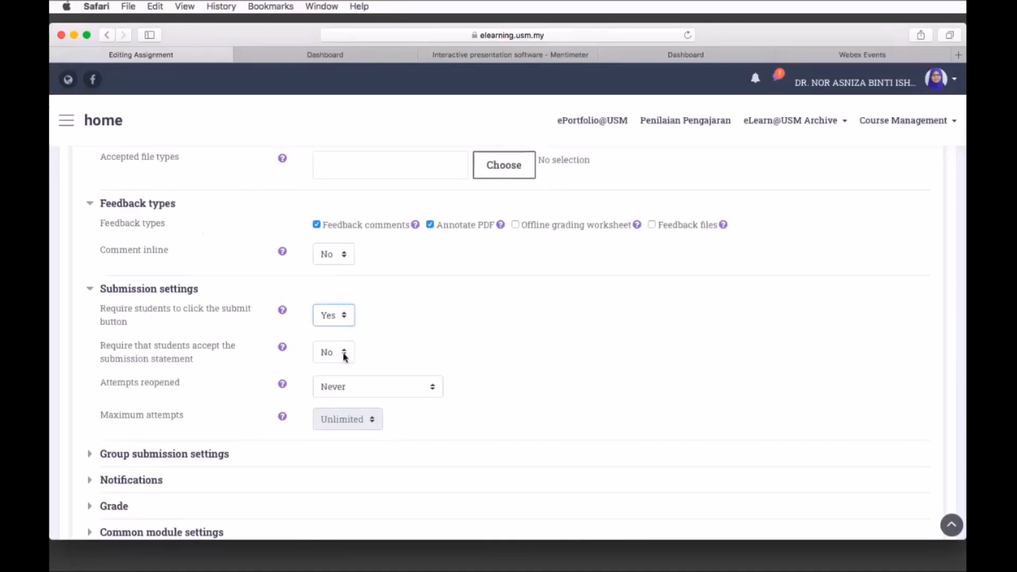
- Set the assignment's attempts to be reopened manually, with a maximum of 3 attempts
left_click(436, 391)
left_click(451, 386)
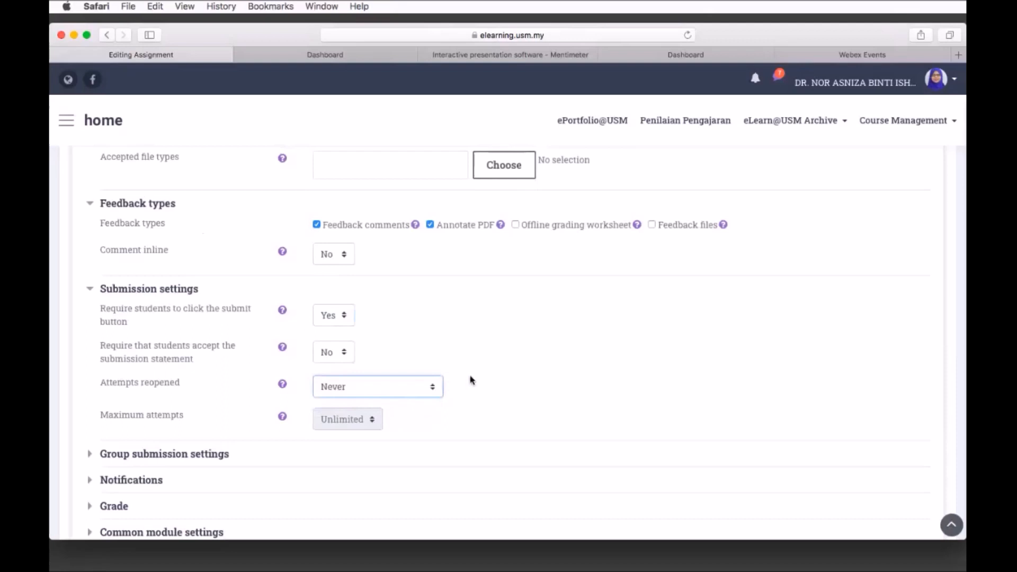
left_click(432, 391)
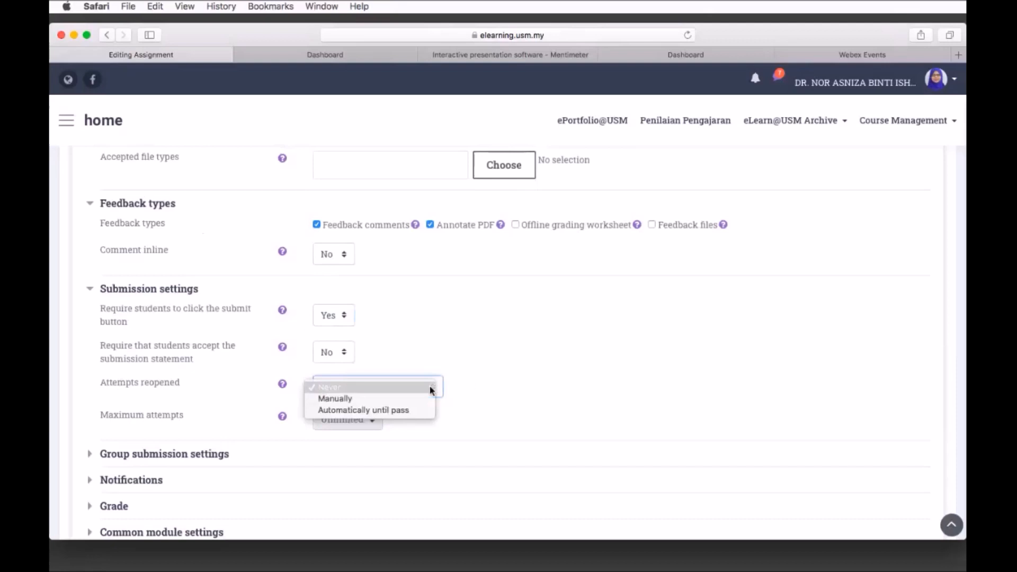
left_click(393, 402)
left_click(375, 421)
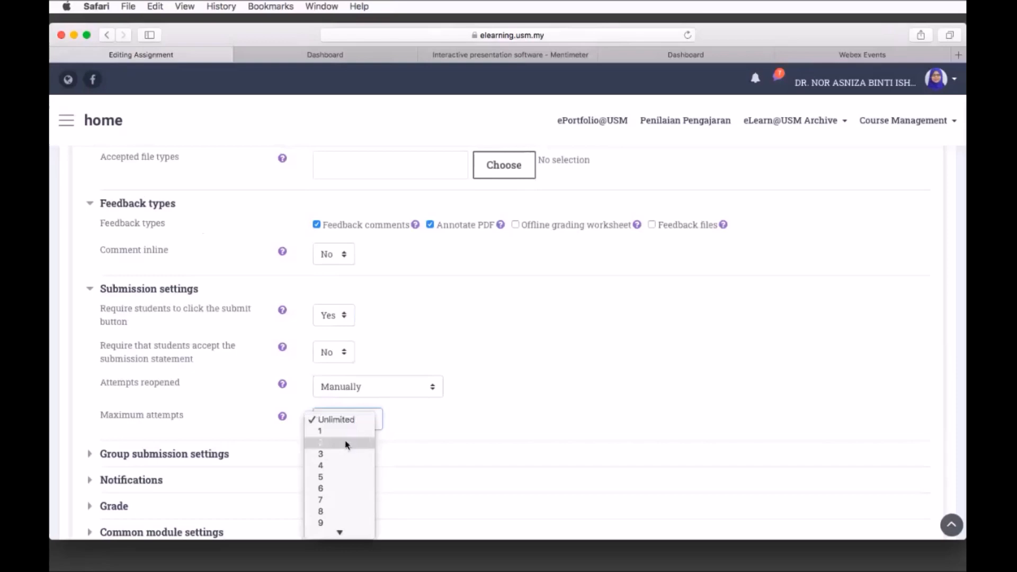
left_click(340, 454)
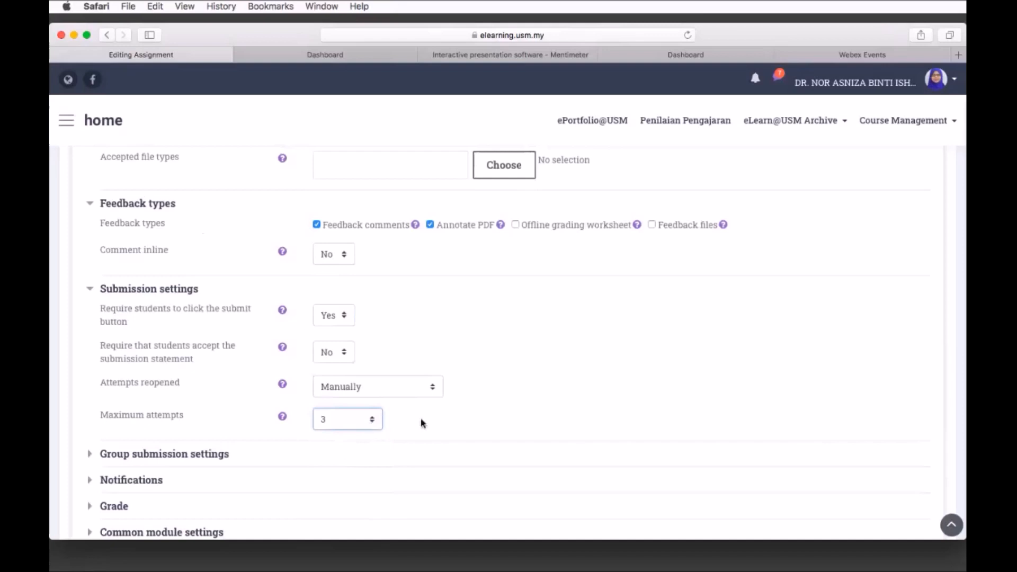
- Expand the group submission settings and try Yes for "Students submit in groups" and for "Require group to make submission"
scroll(423, 423, "down", 1)
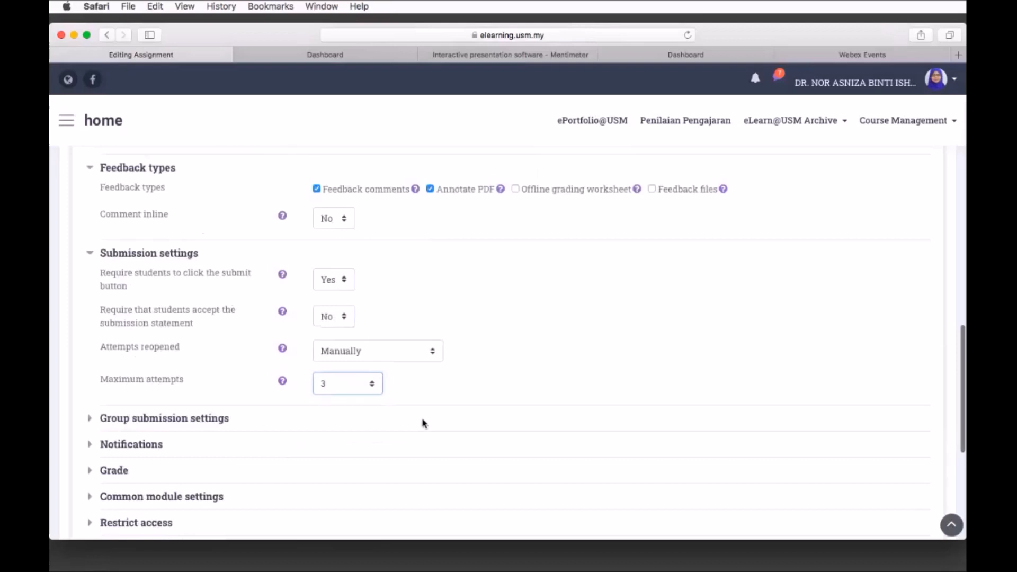
scroll(423, 423, "down", 2)
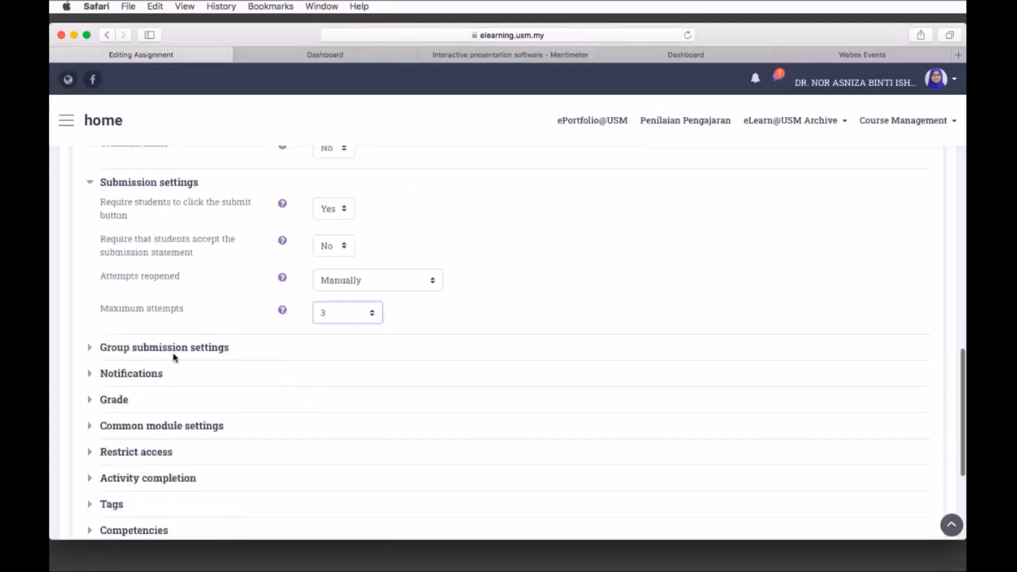
left_click(173, 349)
left_click(344, 374)
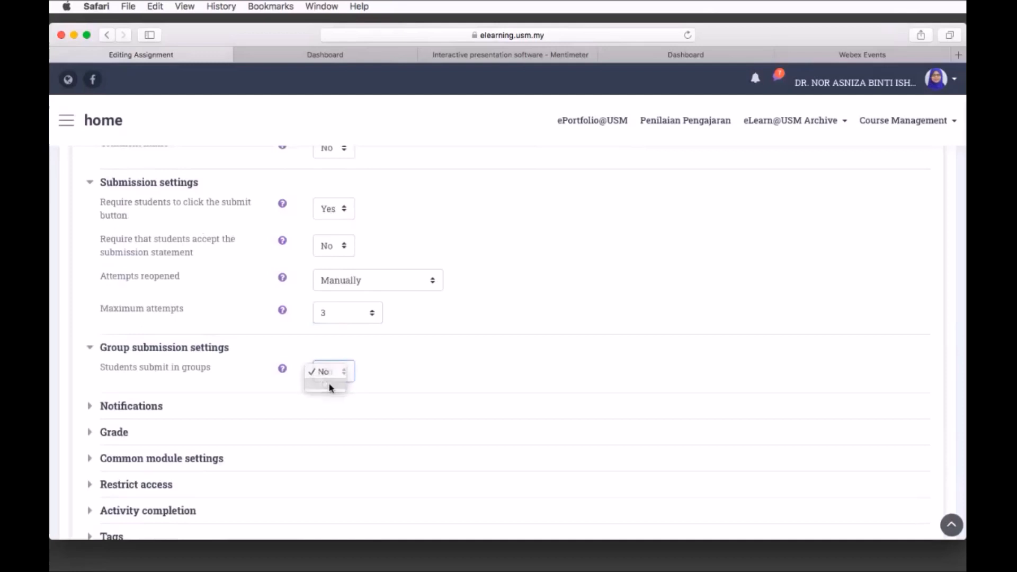
left_click(329, 387)
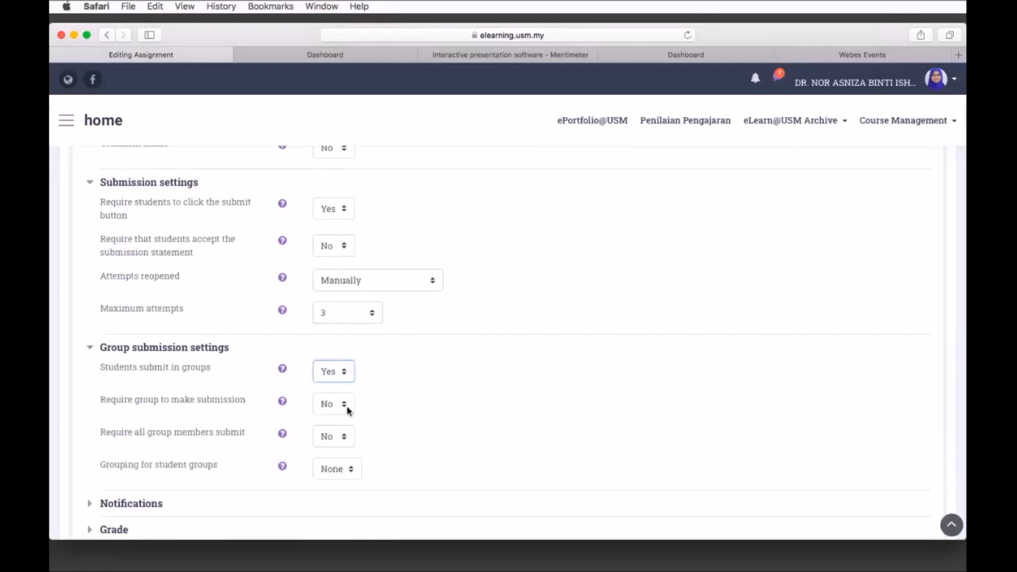
left_click(347, 406)
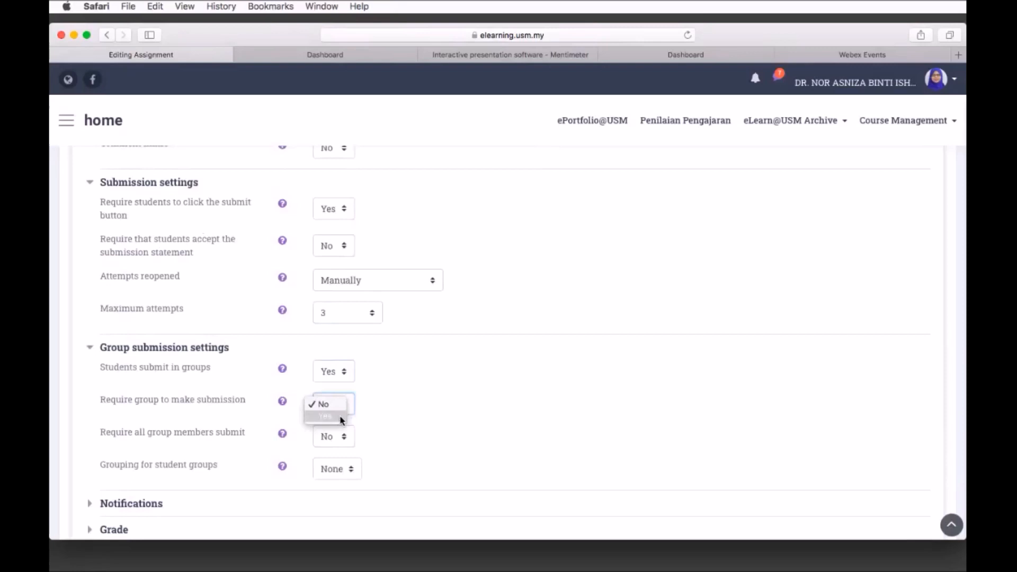
left_click(340, 419)
left_click(345, 407)
left_click(341, 394)
- Check the grouping choices for student groups and set "Students submit in groups" back to No
left_click(351, 470)
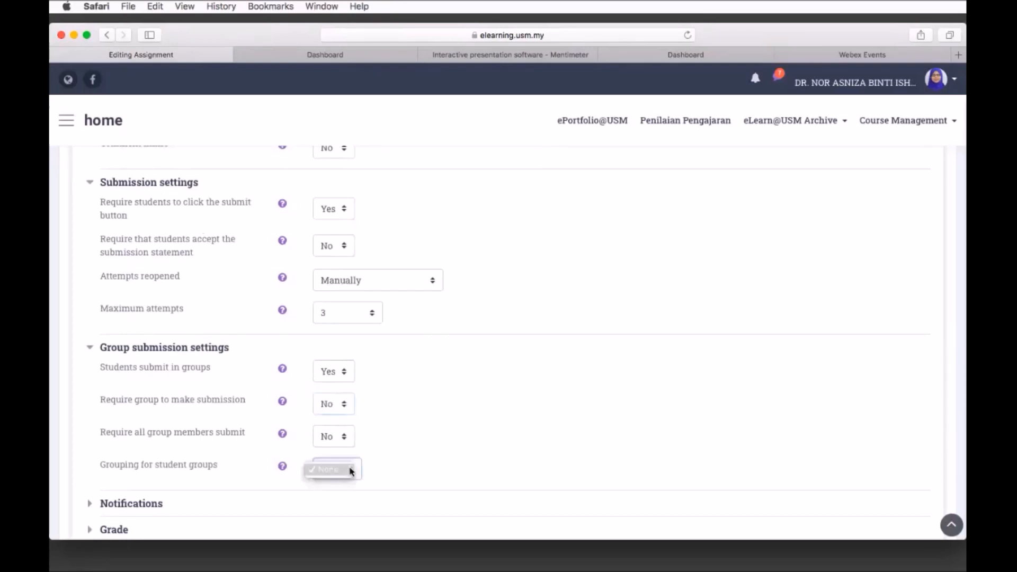
left_click(351, 470)
left_click(339, 372)
left_click(334, 364)
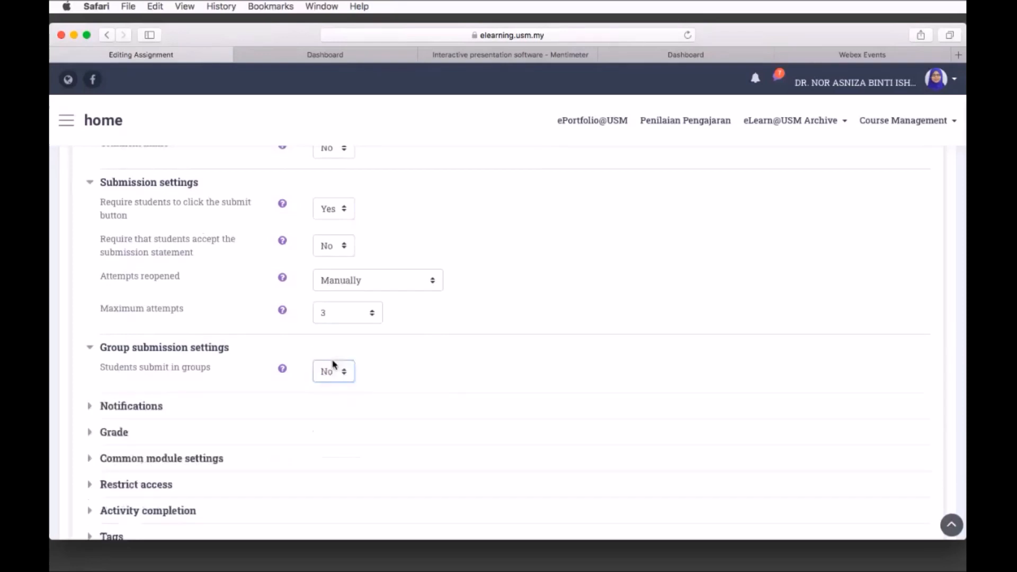
- Expand the notification settings, leave late-submission notices to graders at No, and set the default for "Notify students" to No
scroll(371, 373, "down", 2)
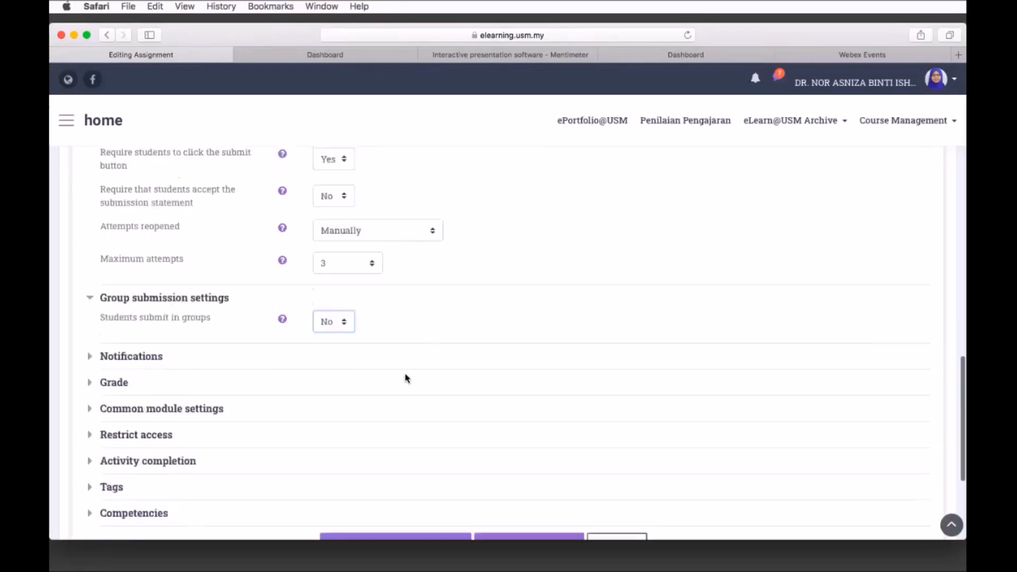
left_click(137, 358)
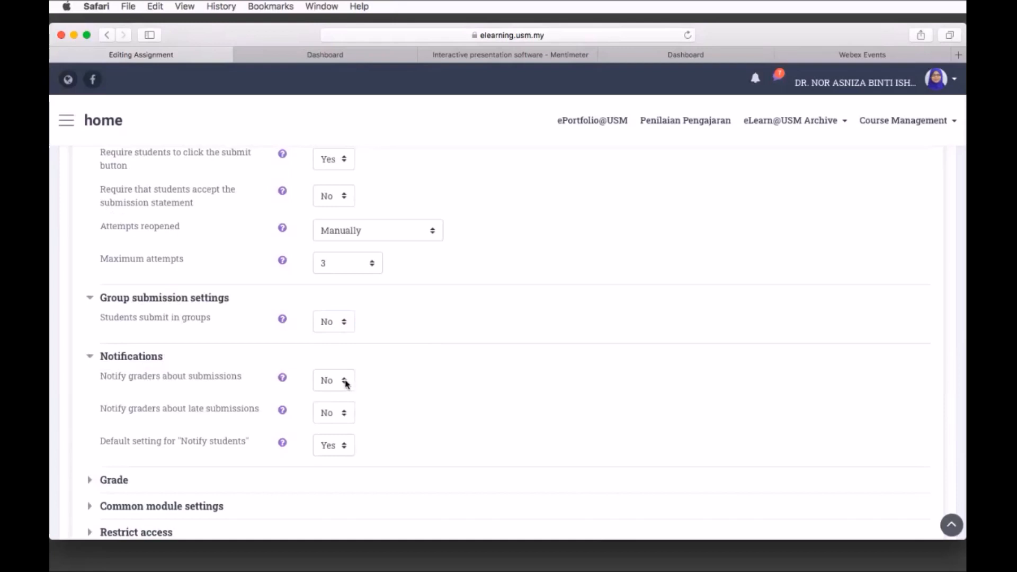
left_click(346, 417)
left_click(344, 414)
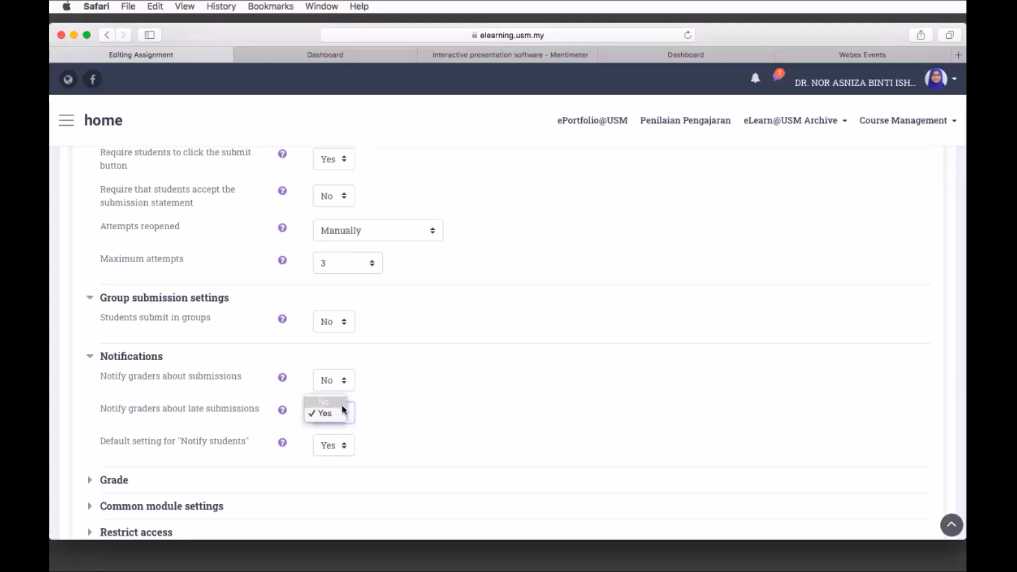
left_click(342, 406)
left_click(345, 444)
left_click(344, 445)
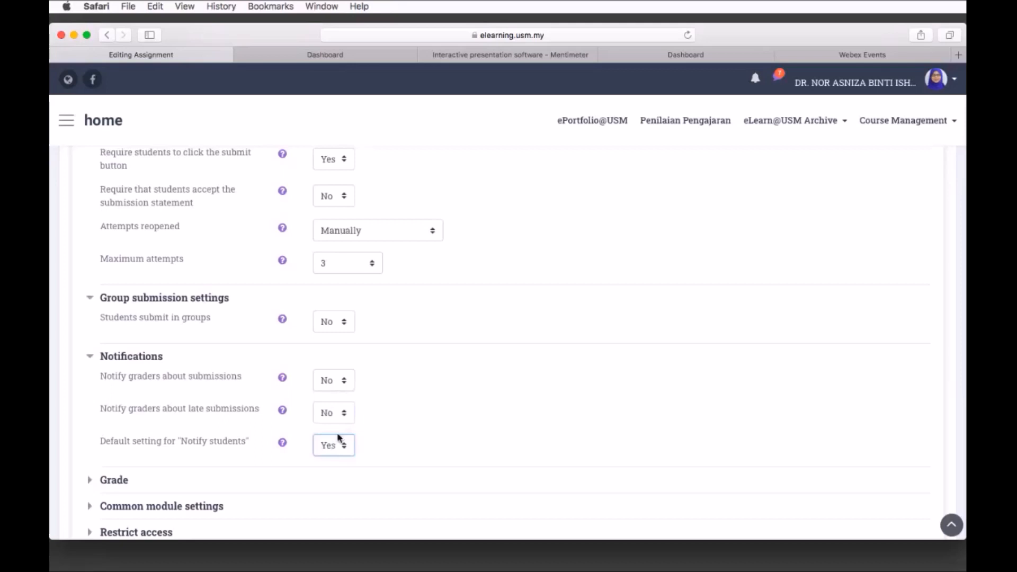
left_click(338, 435)
left_click(344, 450)
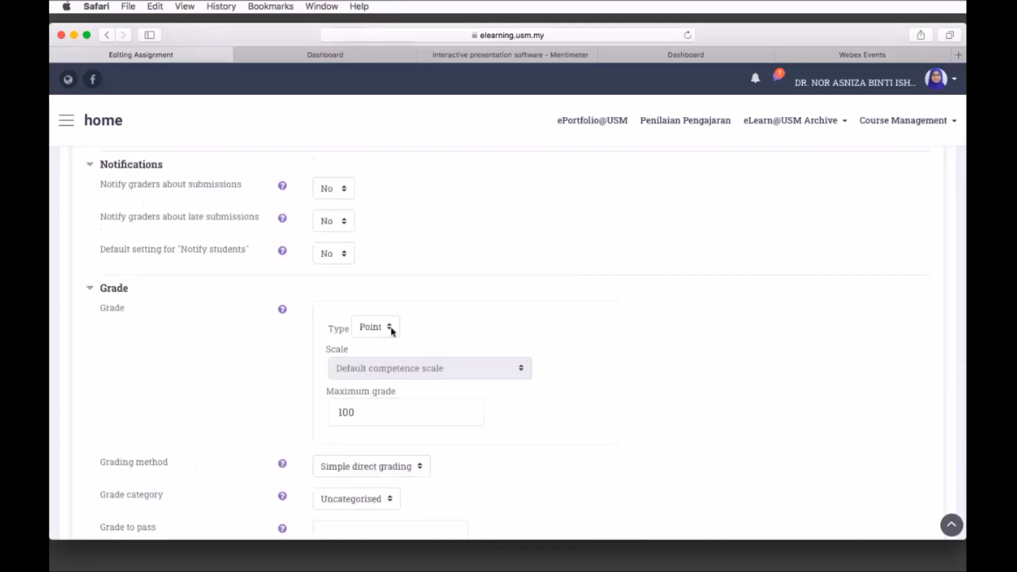
- Try the Scale grade type and its scale choices, and set the assignment's grade type to None
left_click(393, 330)
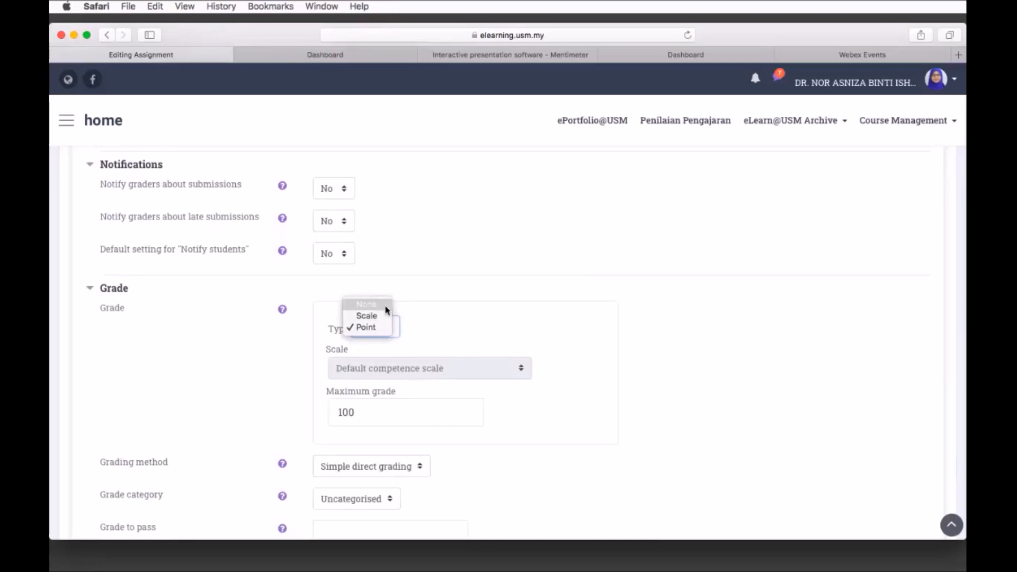
left_click(387, 310)
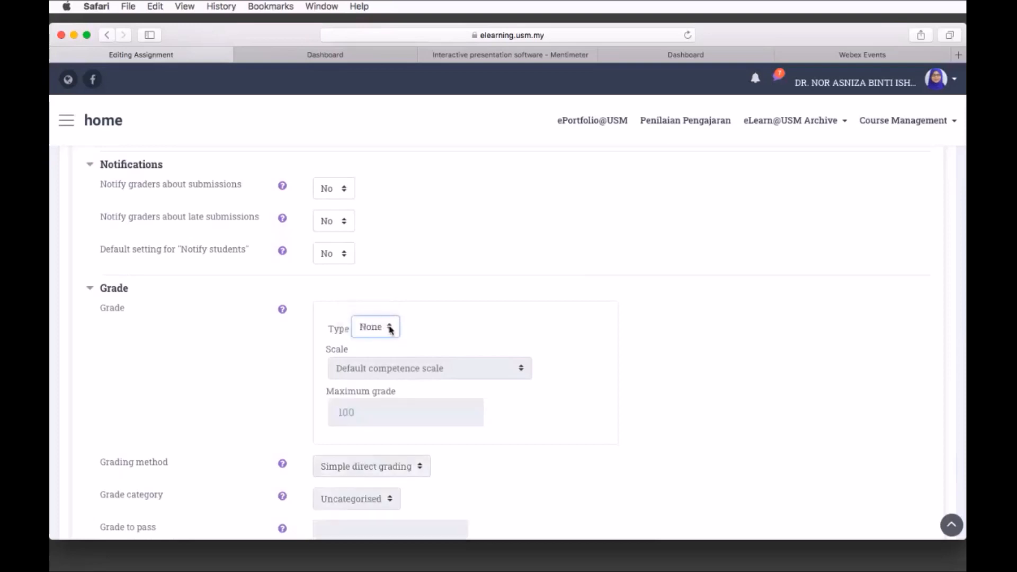
left_click(389, 330)
left_click(379, 339)
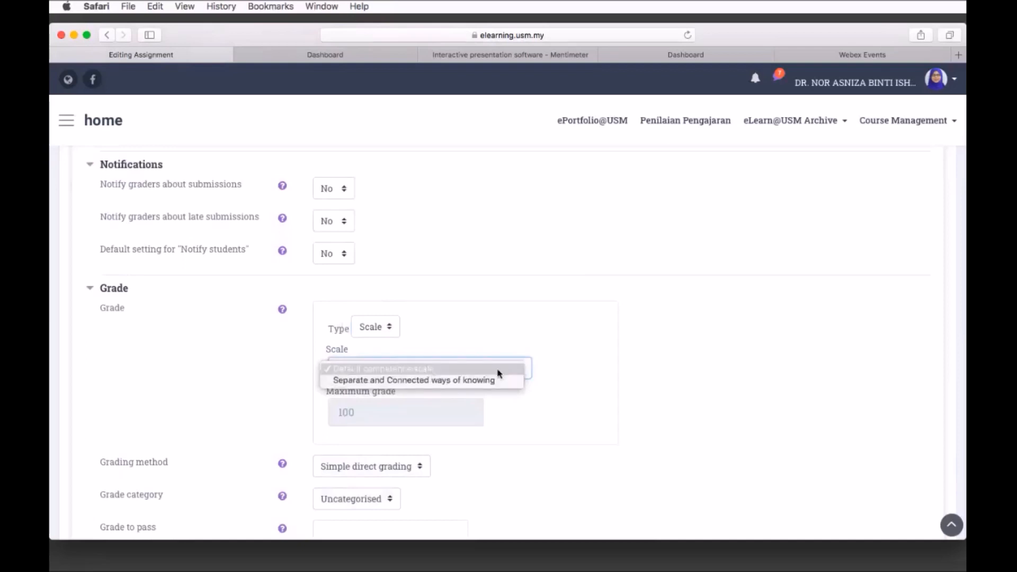
left_click(498, 371)
left_click(394, 331)
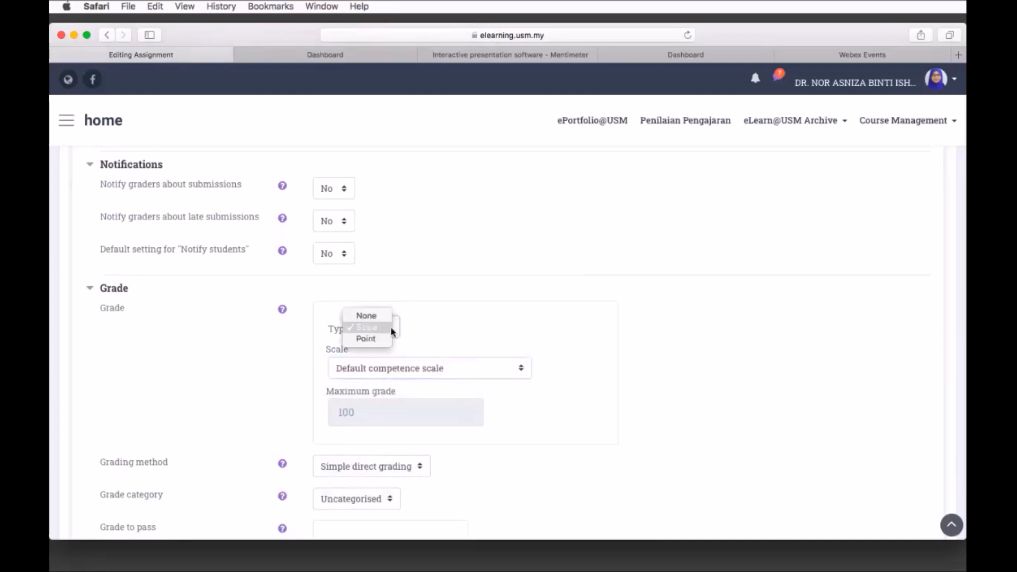
left_click(382, 318)
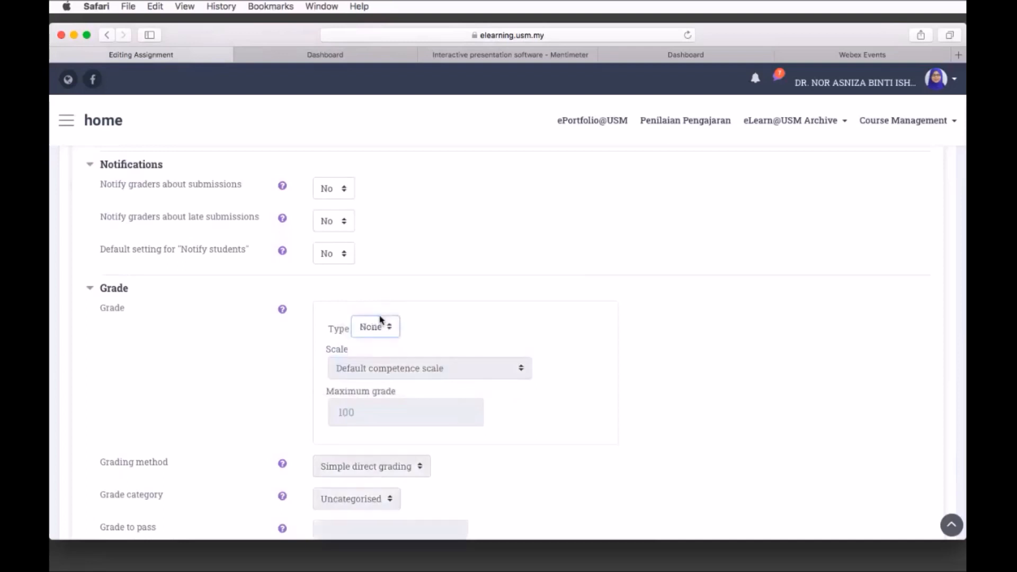
left_click(405, 417)
left_click(391, 329)
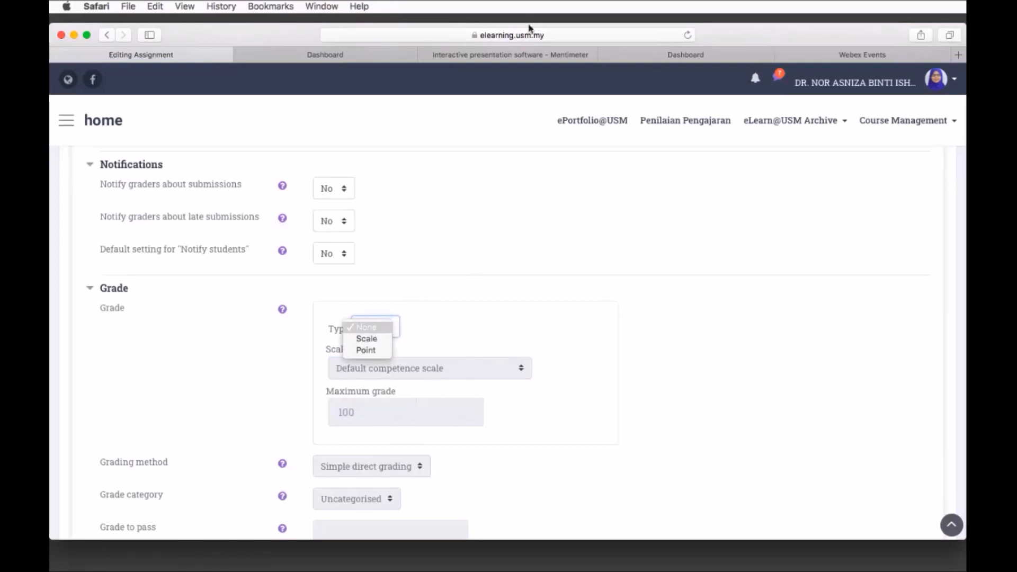
left_click(635, 34)
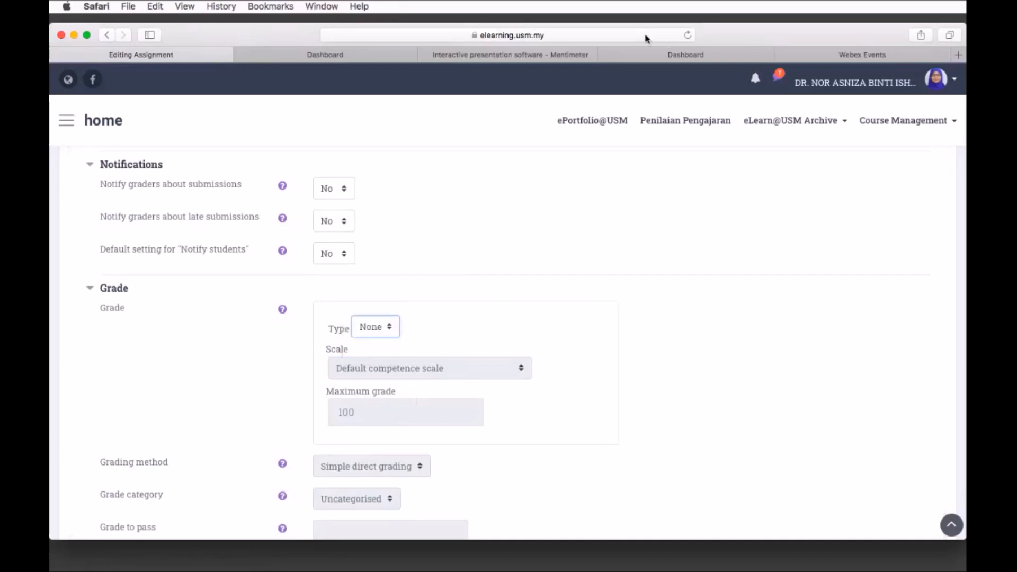
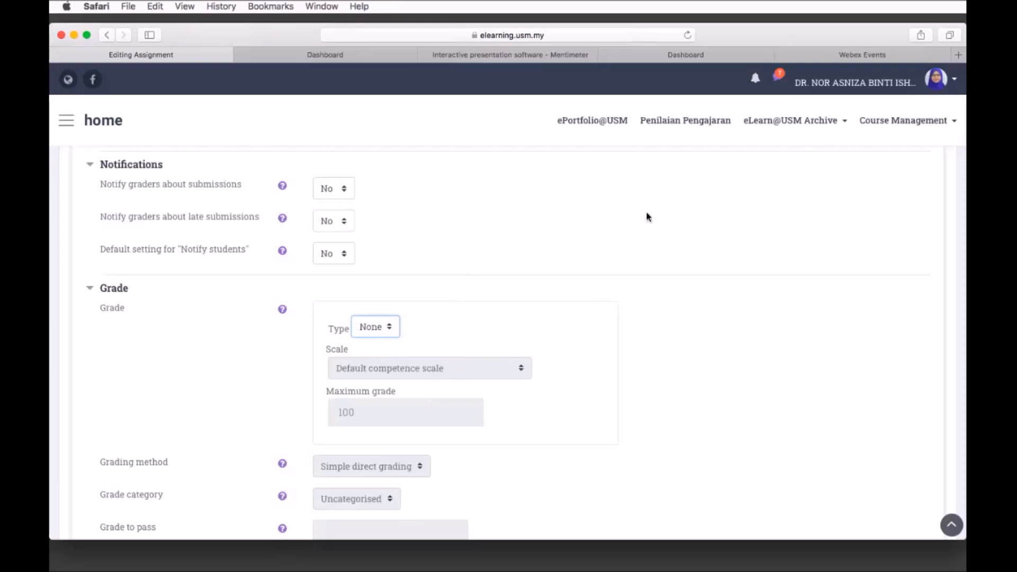
- Review the new assignment's name, description, availability dates, submission types, feedback, attempt, group and notification settings
scroll(647, 217, "up", 3)
scroll(647, 217, "down", 2)
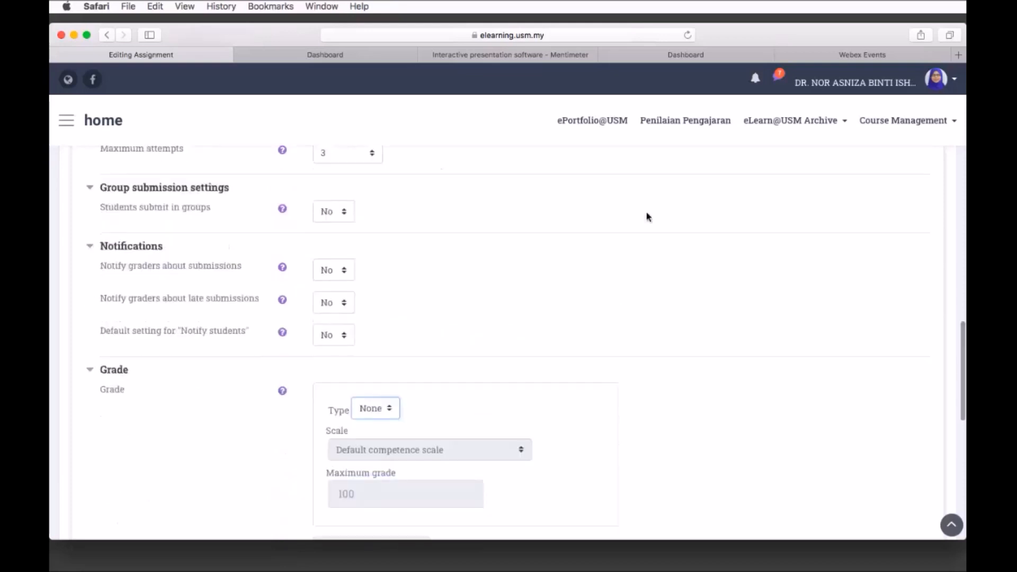
scroll(647, 217, "up", 2)
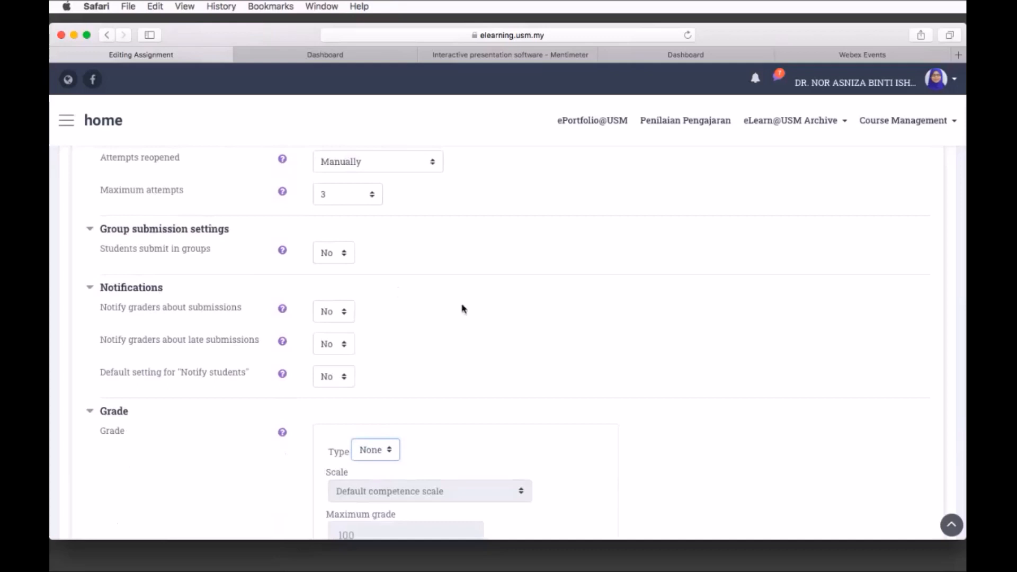
scroll(591, 295, "up", 8)
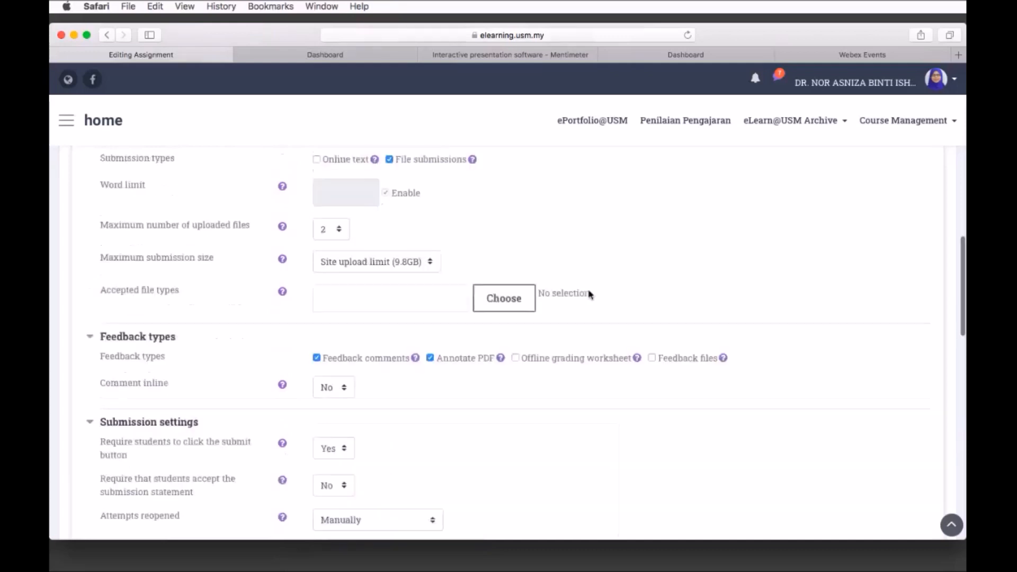
scroll(591, 295, "up", 8)
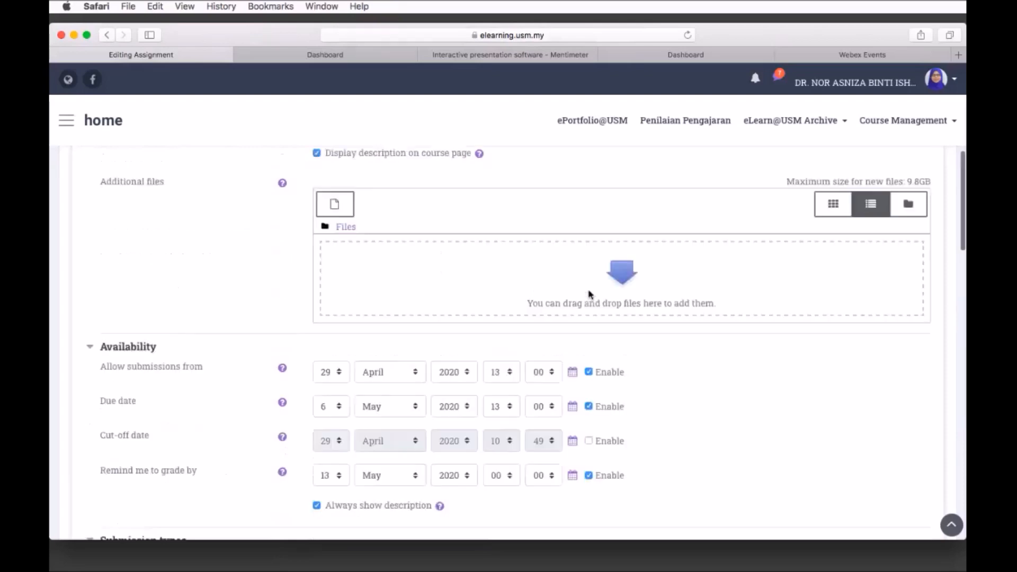
scroll(589, 296, "up", 10)
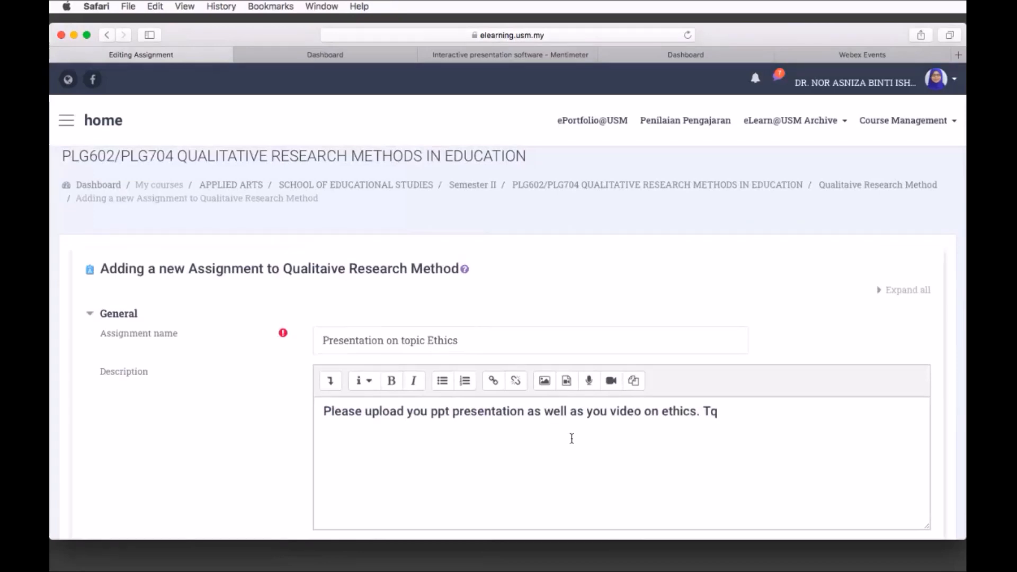
scroll(572, 438, "down", 5)
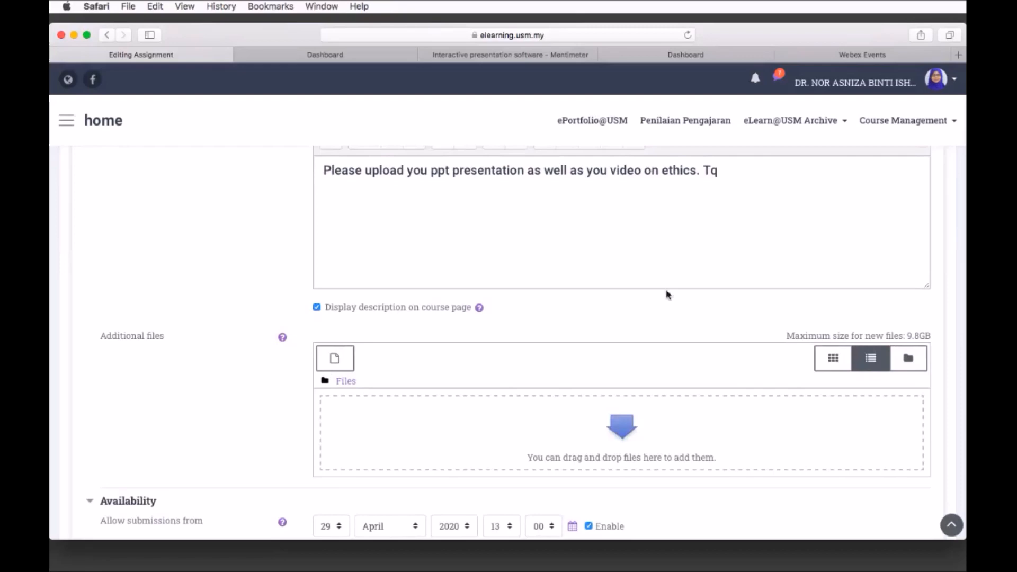
scroll(666, 295, "down", 15)
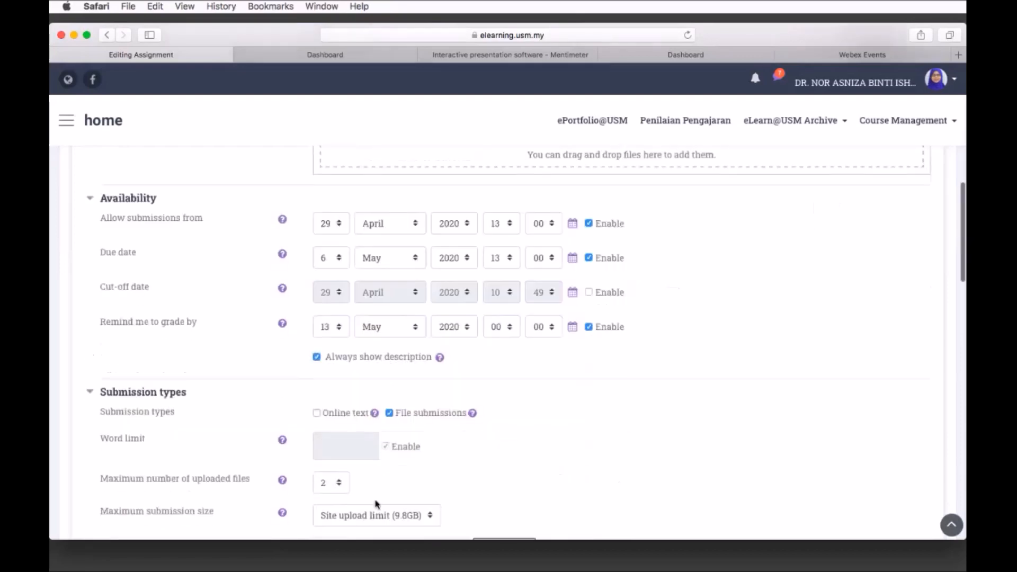
scroll(251, 414, "up", 2)
scroll(253, 414, "down", 10)
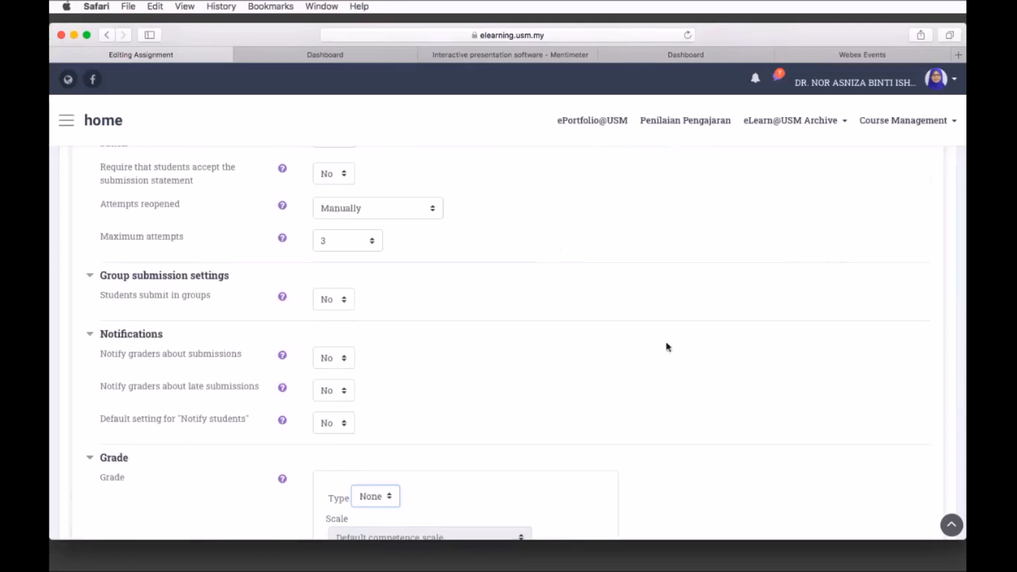
scroll(668, 347, "up", 5)
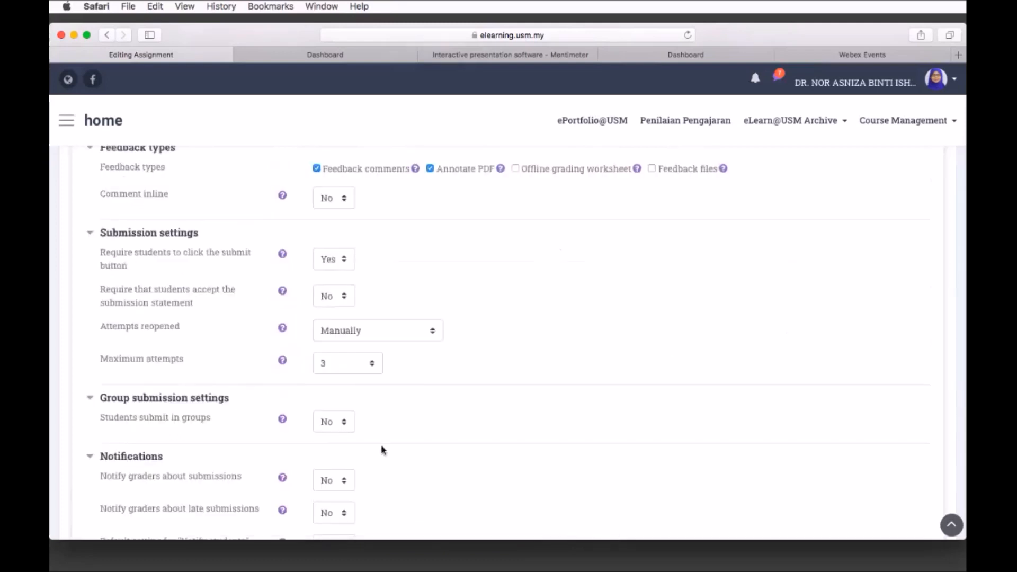
- Set the assignment's grade type to Point
scroll(345, 428, "down", 10)
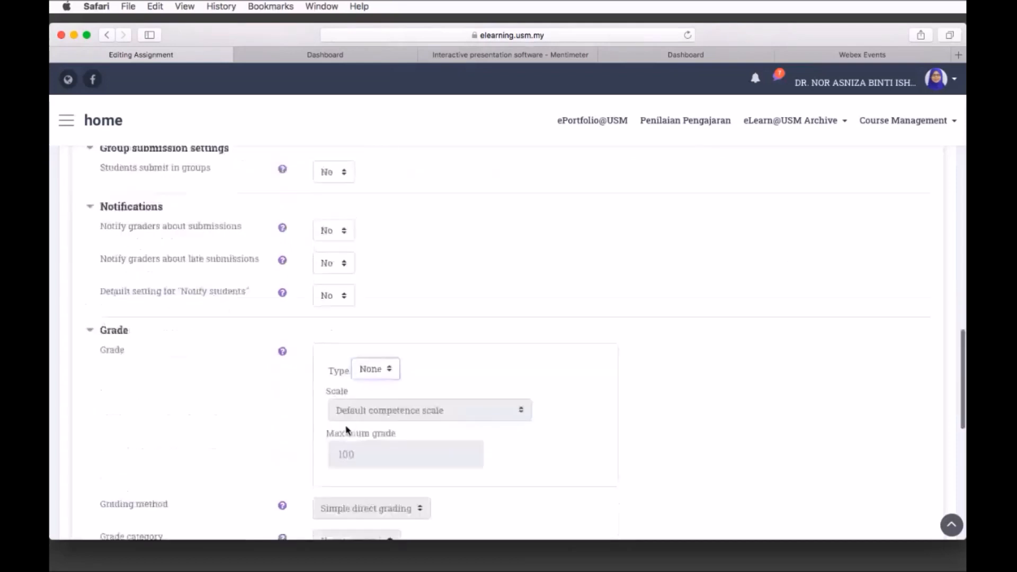
left_click(390, 370)
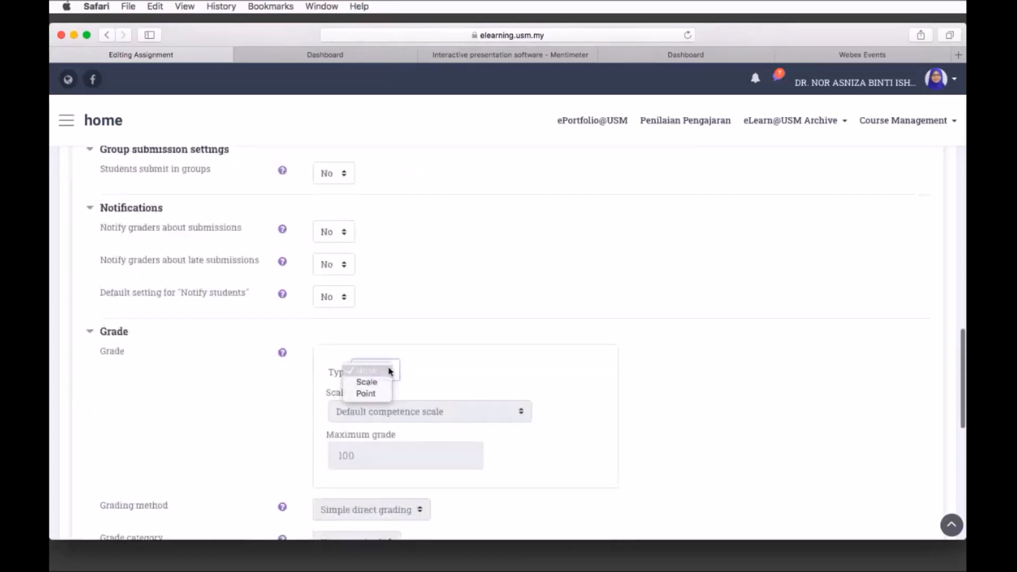
left_click(374, 395)
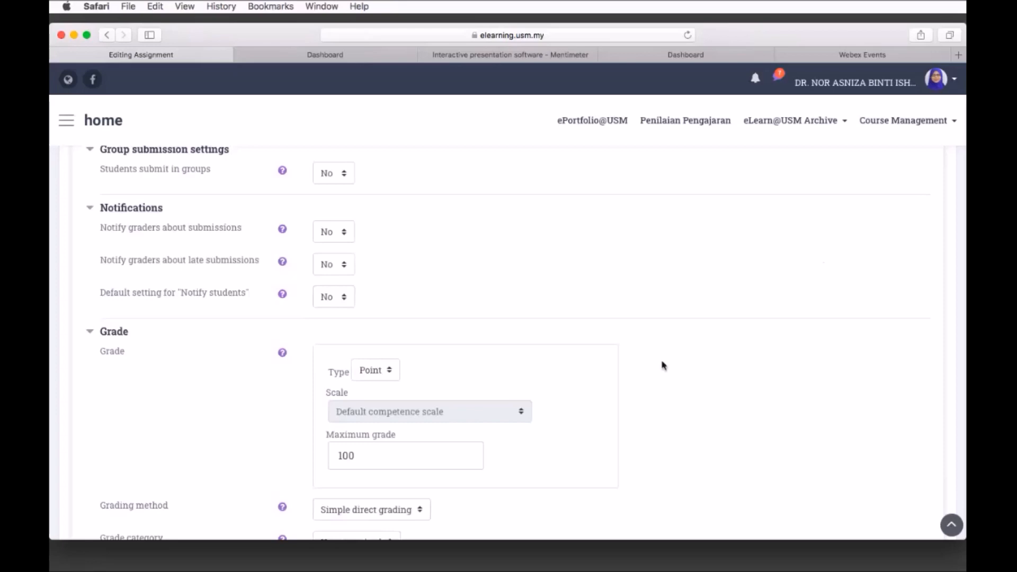
- Try the Rubric grading method, set it back to Simple direct grading, and leave the grade category at Uncategorised
scroll(664, 365, "down", 8)
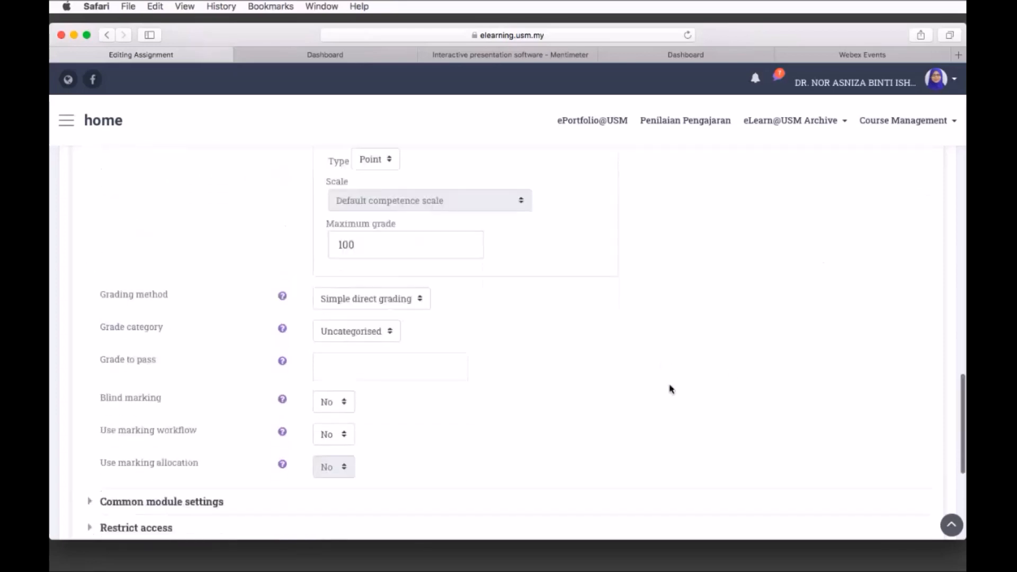
scroll(671, 390, "down", 1)
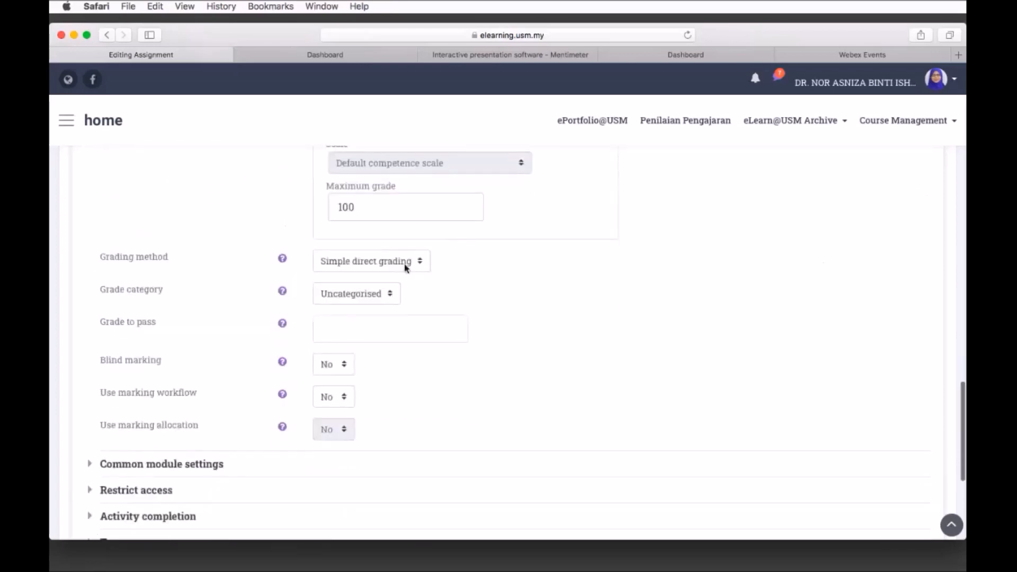
left_click(160, 259)
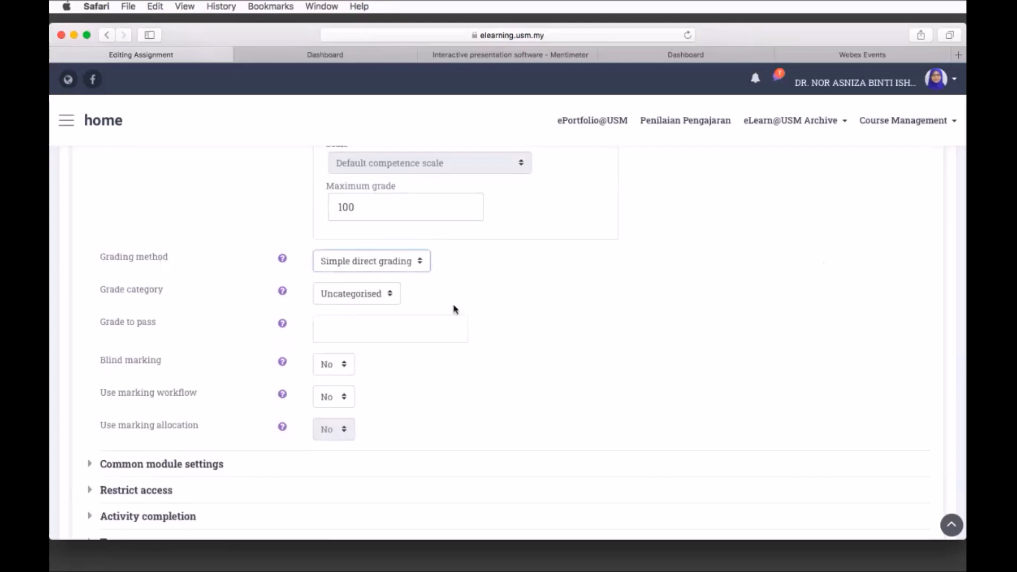
left_click(421, 265)
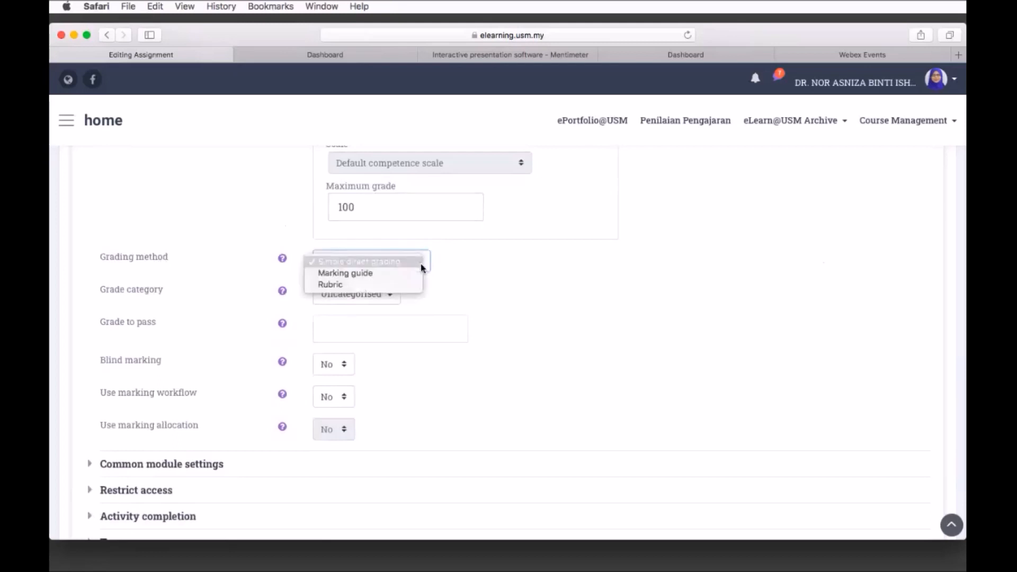
left_click(373, 287)
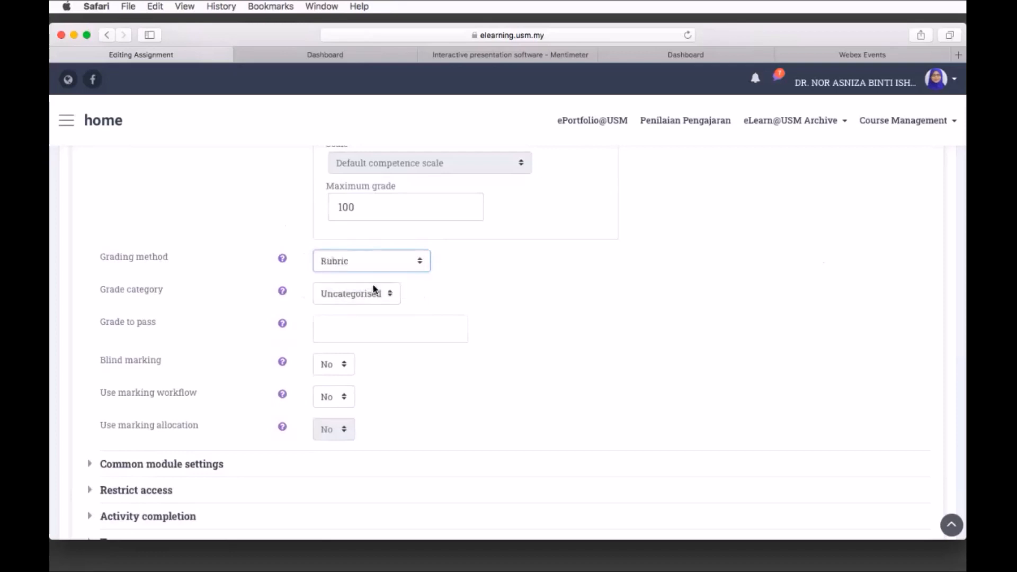
left_click(423, 263)
left_click(390, 253)
left_click(390, 253)
left_click(397, 252)
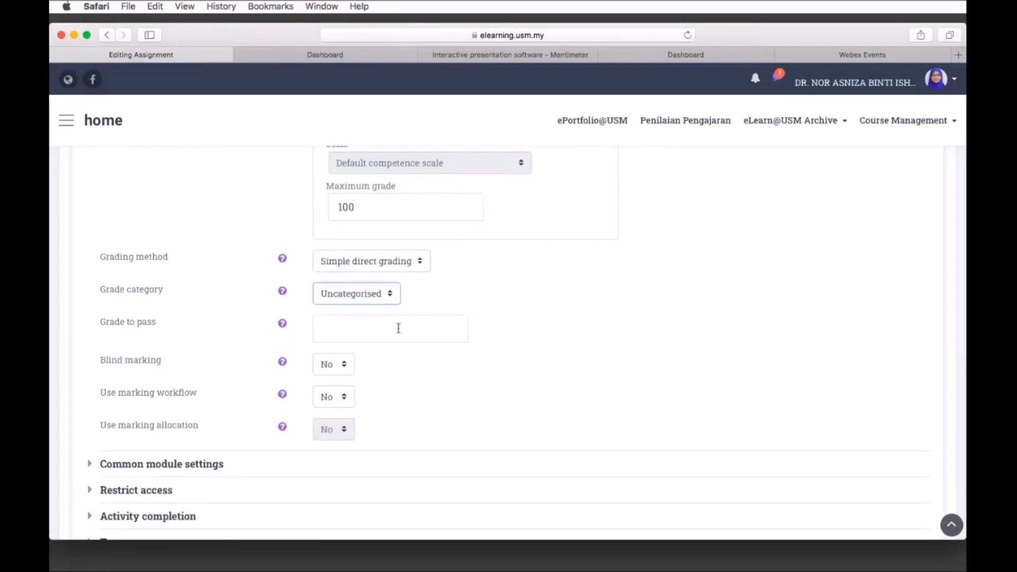
- Set the assignment's grade to pass to 50
left_click(399, 328)
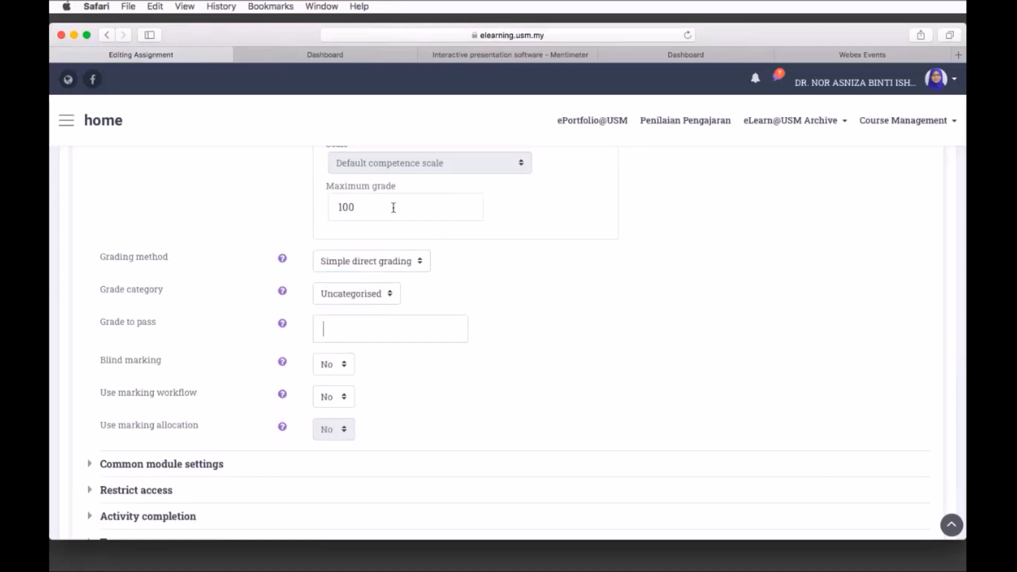
type("50")
scroll(443, 371, "down", 1)
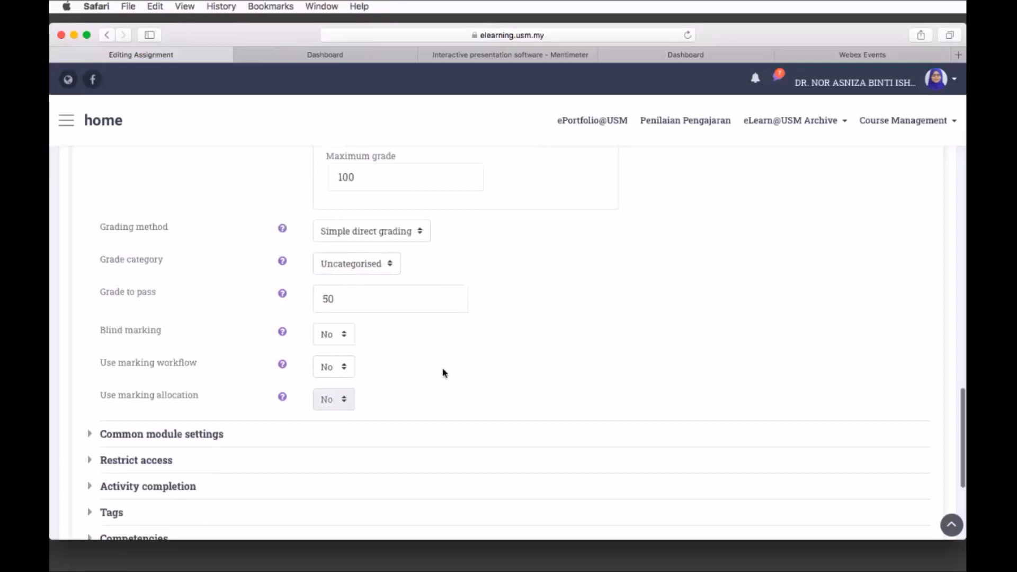
key("Tab")
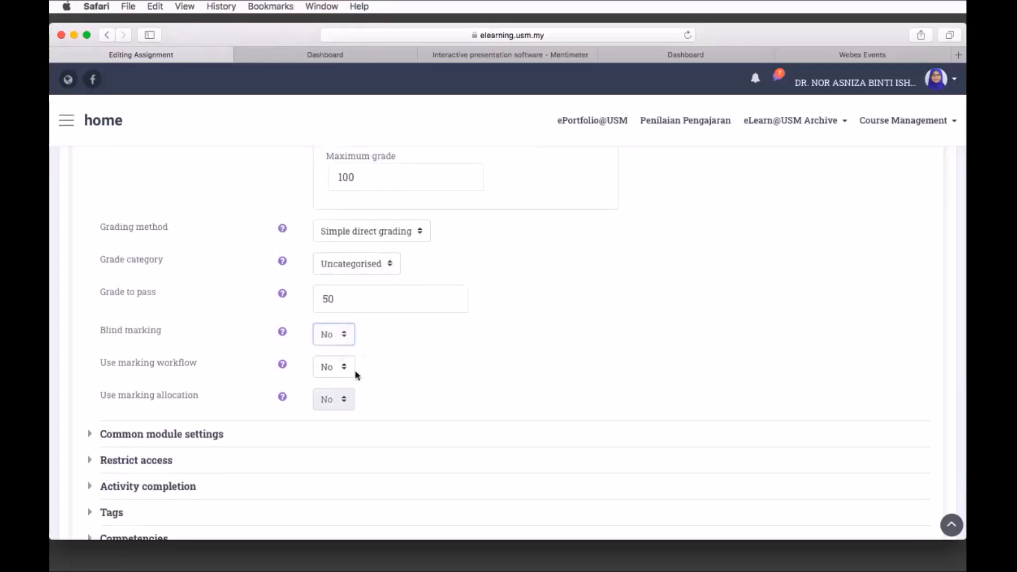
- Expand the common module and access restriction settings, and examine the available restriction types without adding one
scroll(355, 374, "down", 1)
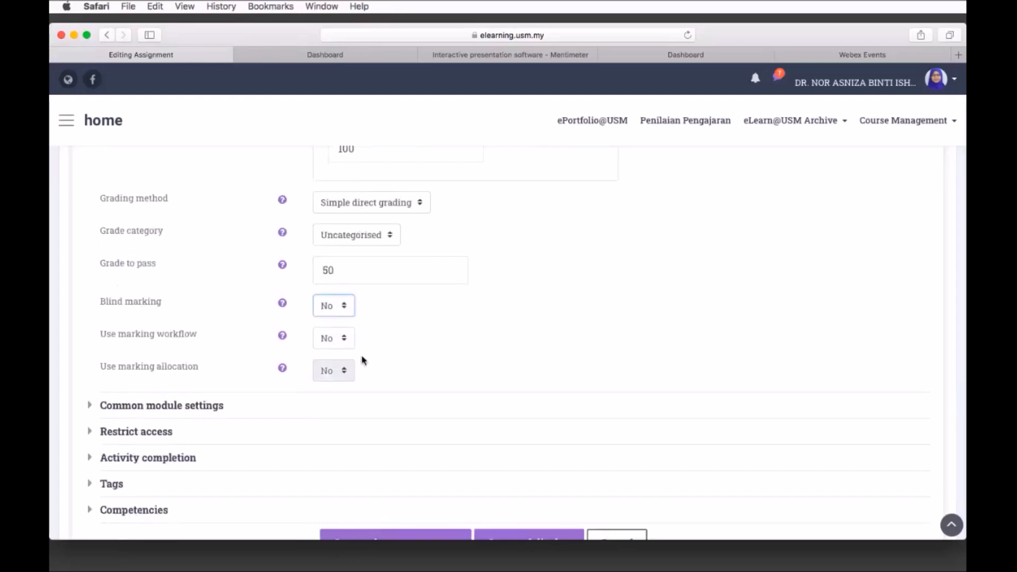
scroll(364, 360, "down", 1)
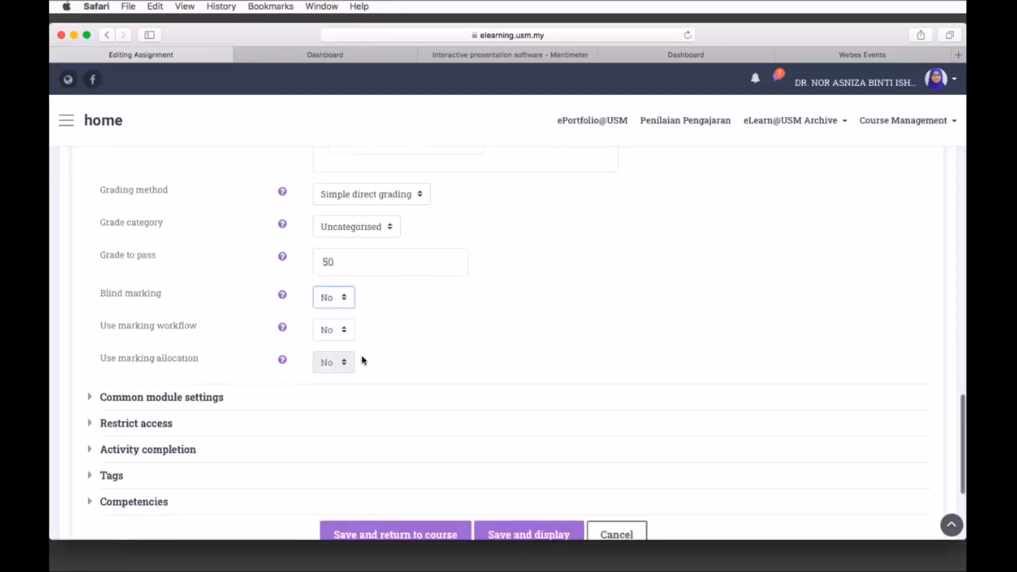
scroll(363, 360, "down", 2)
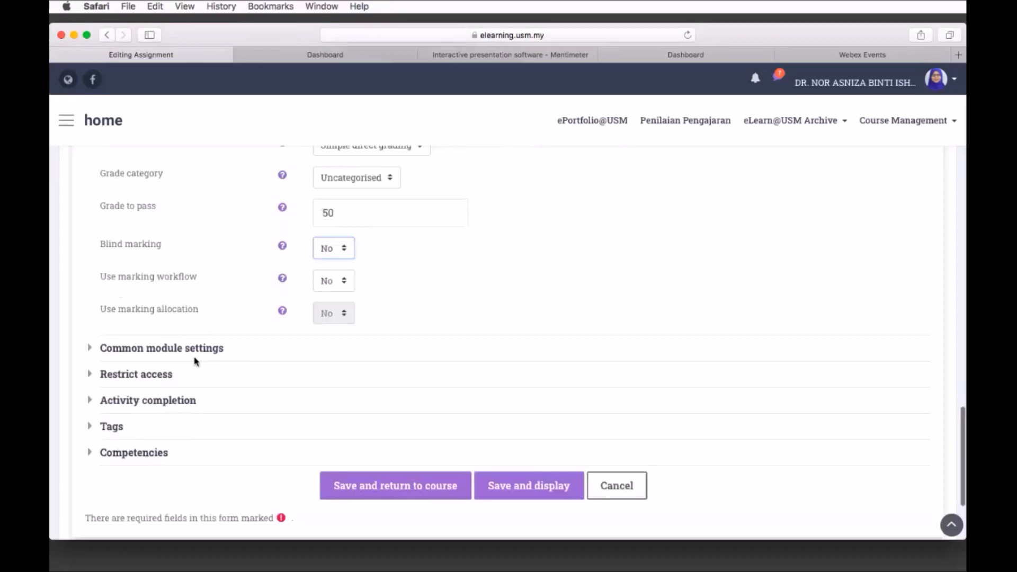
left_click(183, 348)
scroll(536, 397, "down", 2)
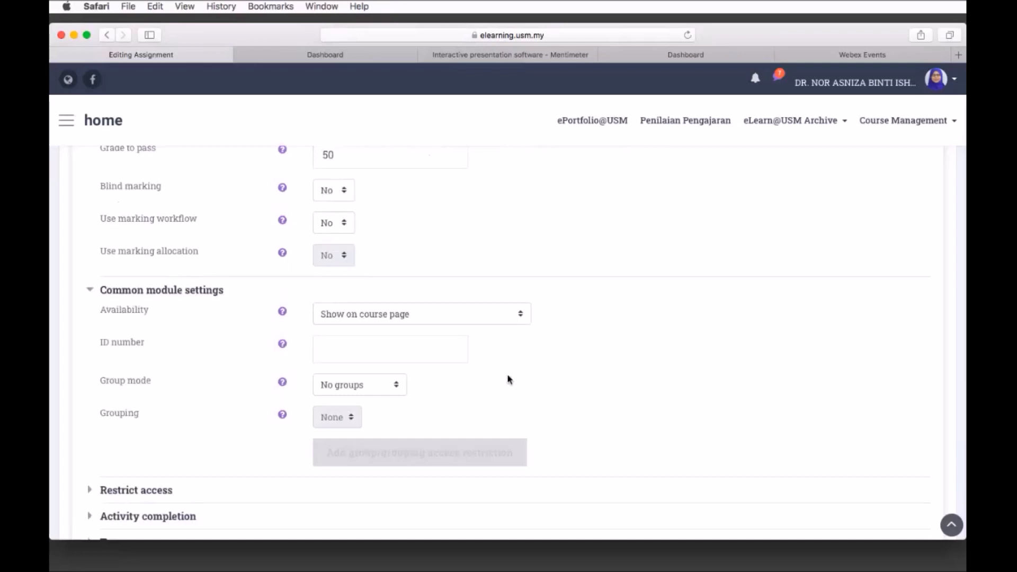
left_click(159, 490)
scroll(387, 443, "down", 6)
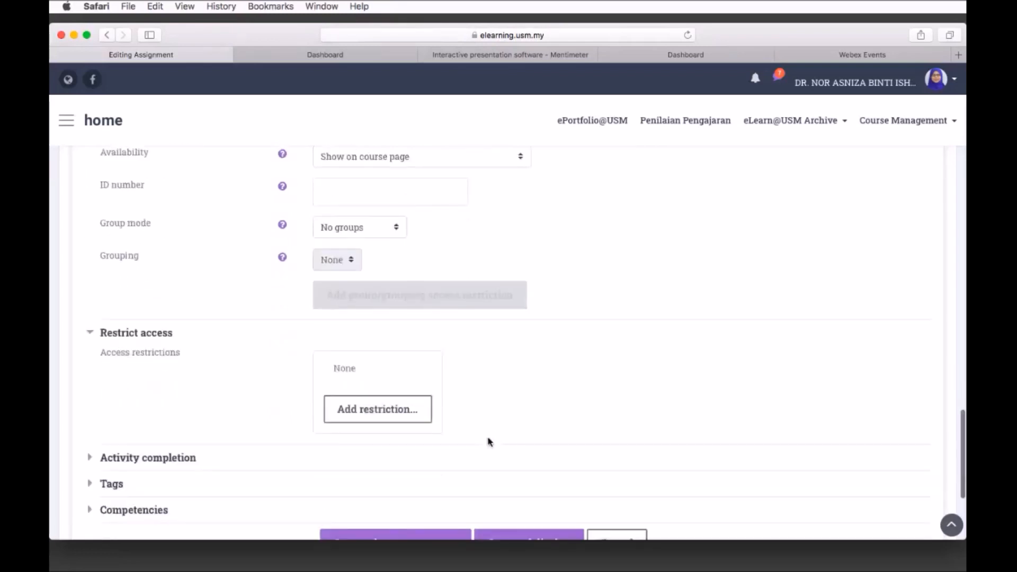
left_click(419, 423)
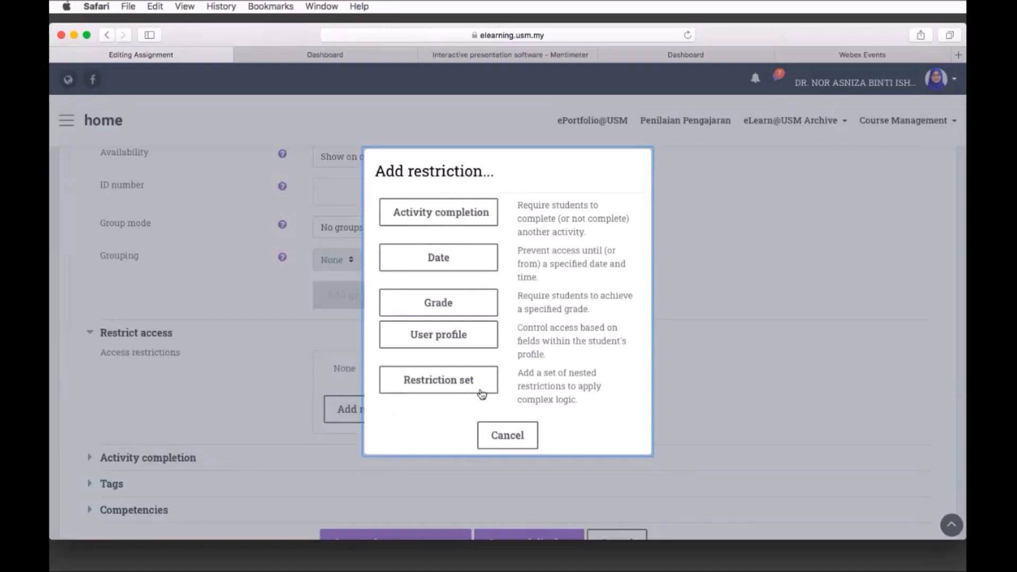
left_click(517, 435)
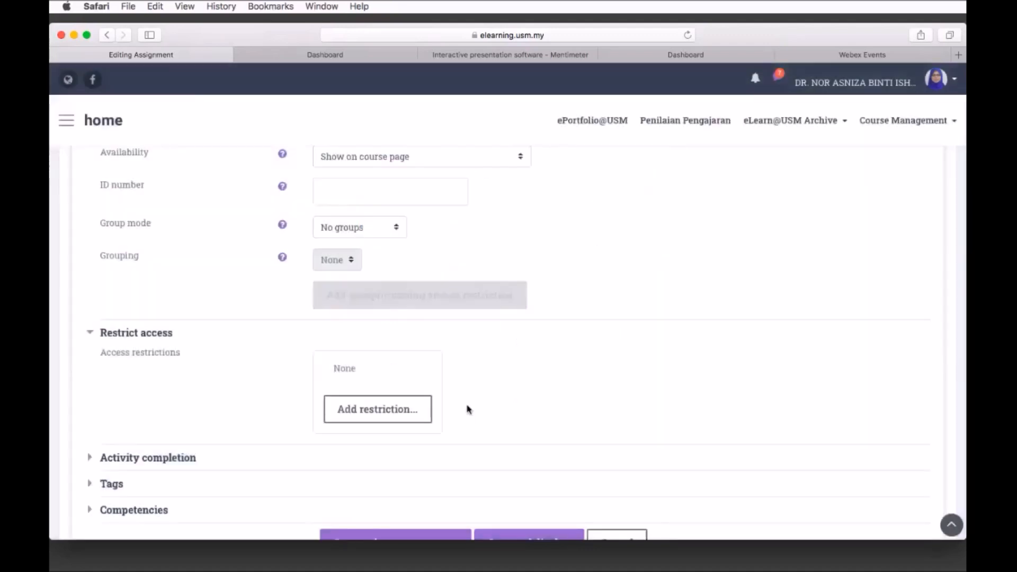
- Expand the activity completion settings and check the tracking choices, keeping "Students can manually mark the activity as completed"
scroll(467, 407, "down", 5)
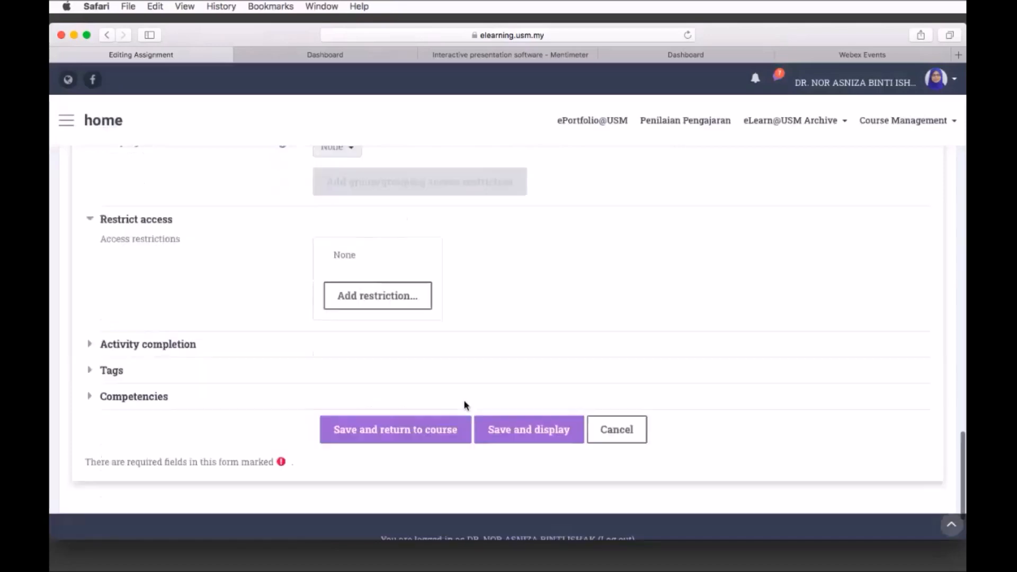
left_click(141, 339)
scroll(598, 336, "down", 2)
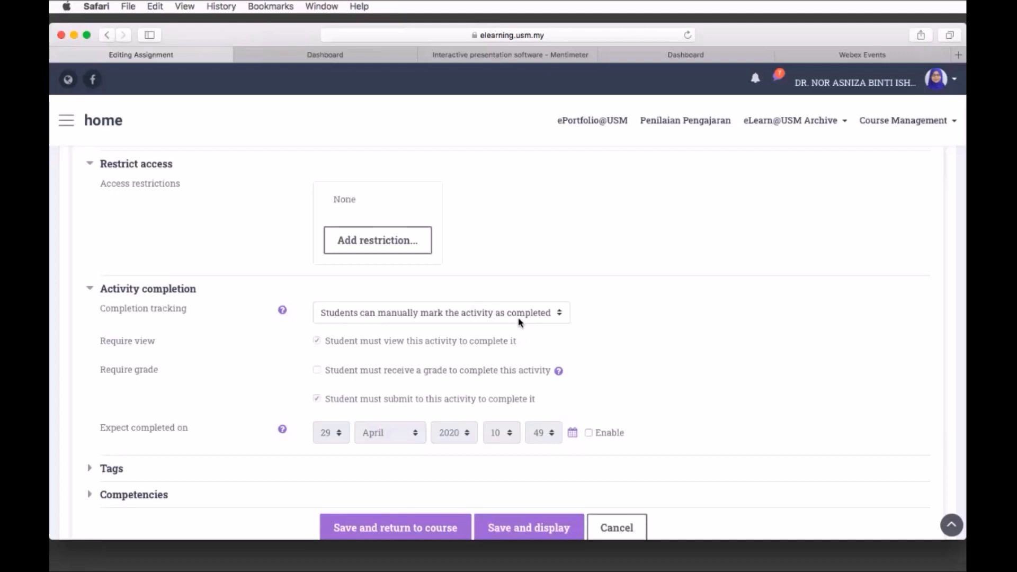
left_click(561, 318)
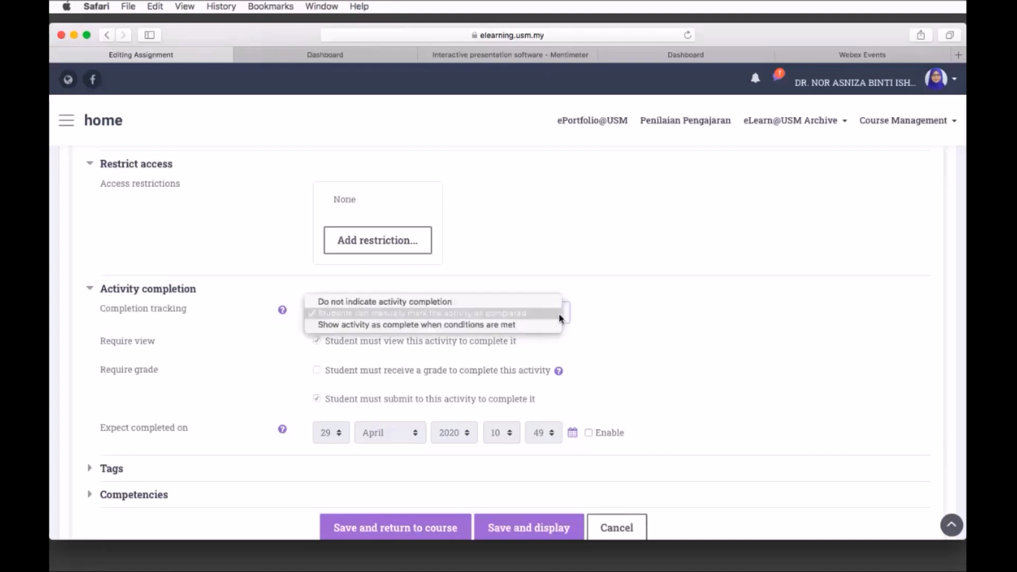
left_click(523, 316)
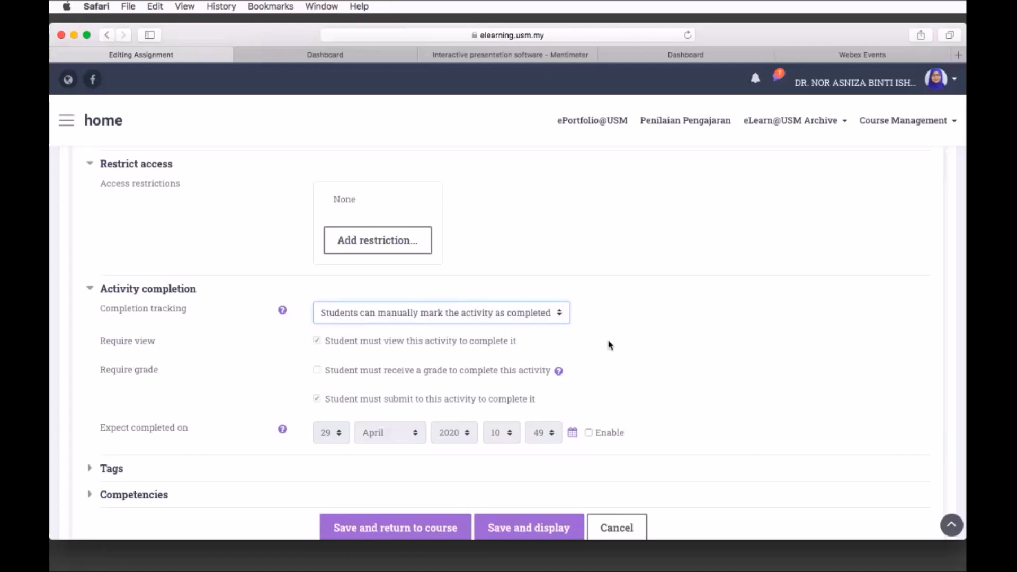
scroll(610, 345, "down", 1)
scroll(609, 345, "down", 2)
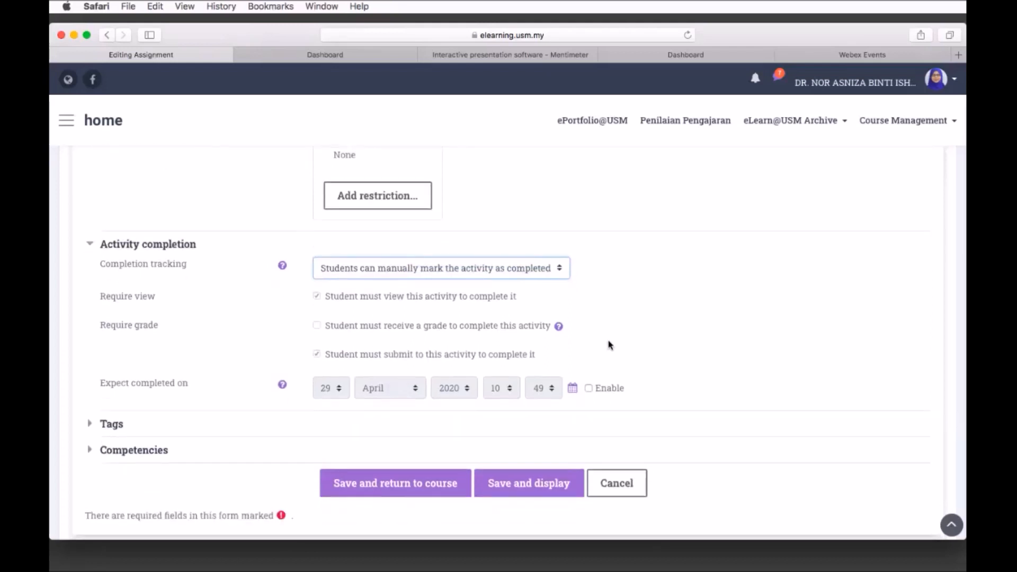
scroll(609, 344, "down", 2)
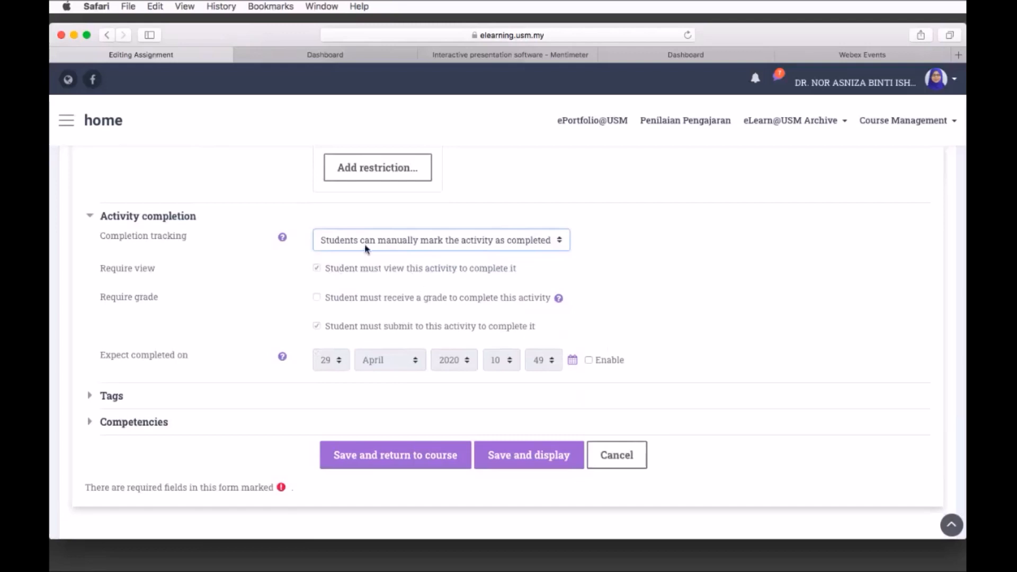
scroll(602, 291, "down", 2)
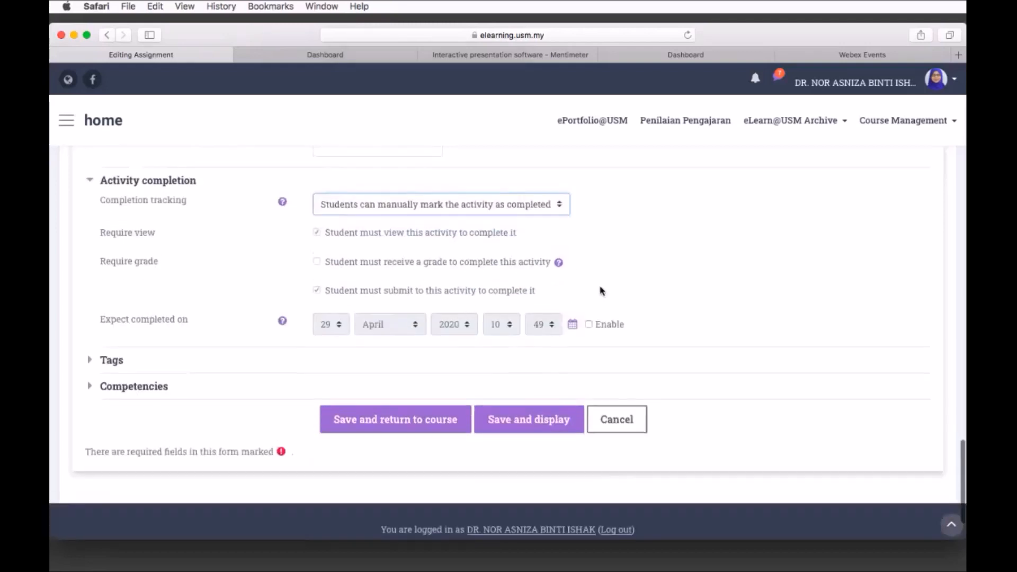
- Expand the assignment's tags and competencies settings to examine their options
left_click(112, 361)
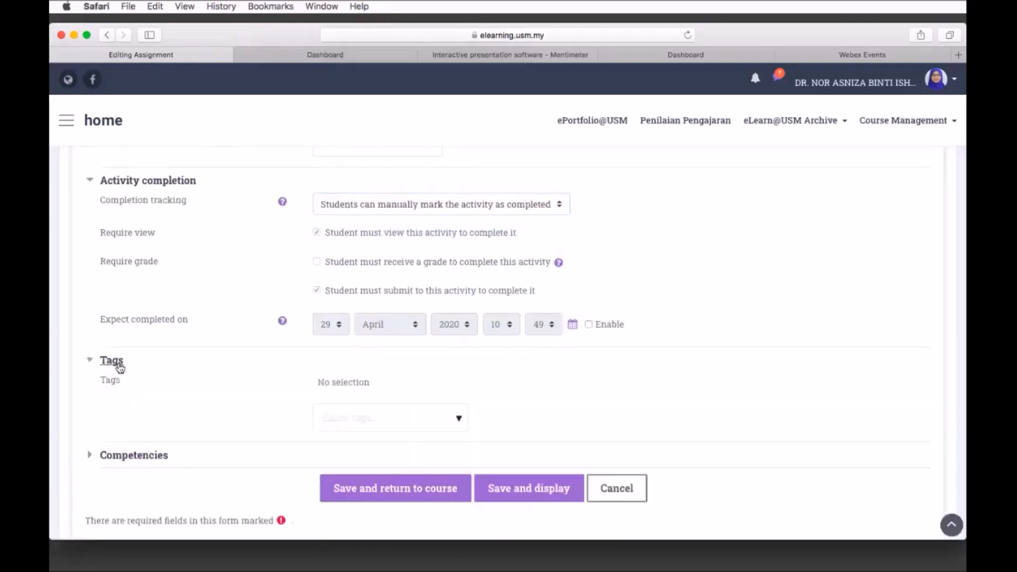
left_click(135, 457)
scroll(282, 418, "down", 3)
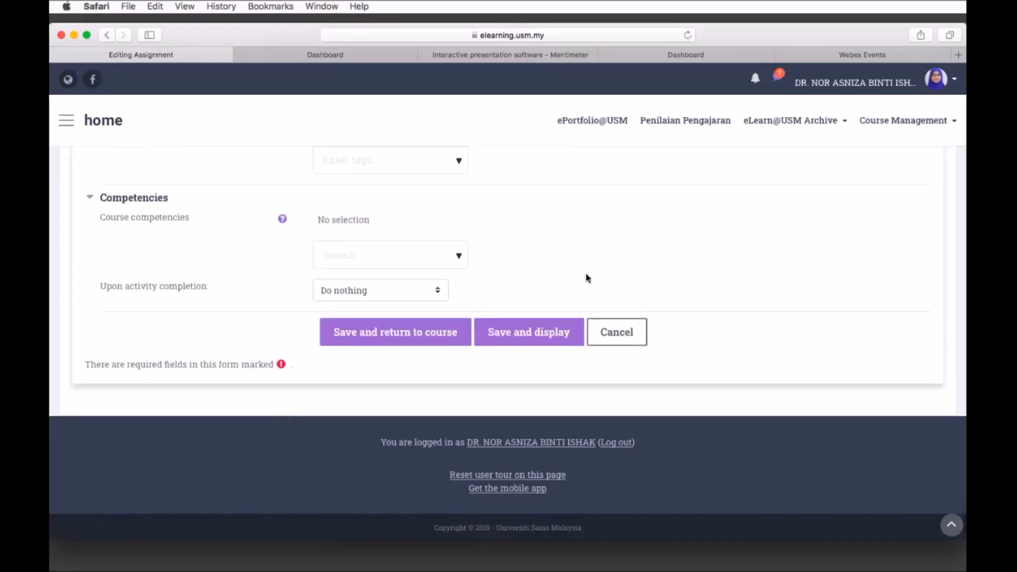
- Review the whole assignment form for "Presentation on topic Ethics", save it and return to the course
scroll(586, 274, "up", 15)
scroll(587, 278, "up", 10)
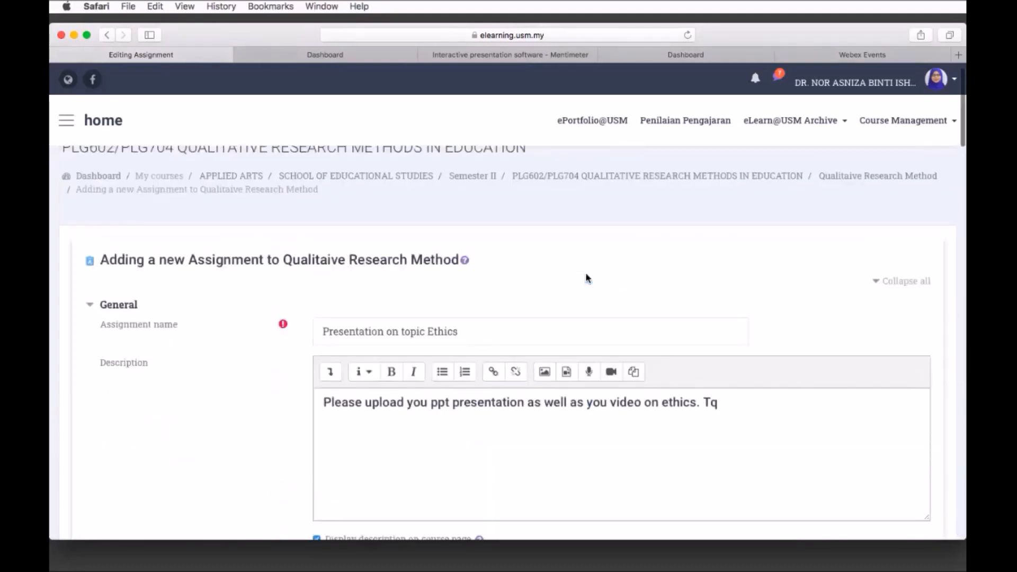
scroll(586, 274, "down", 10)
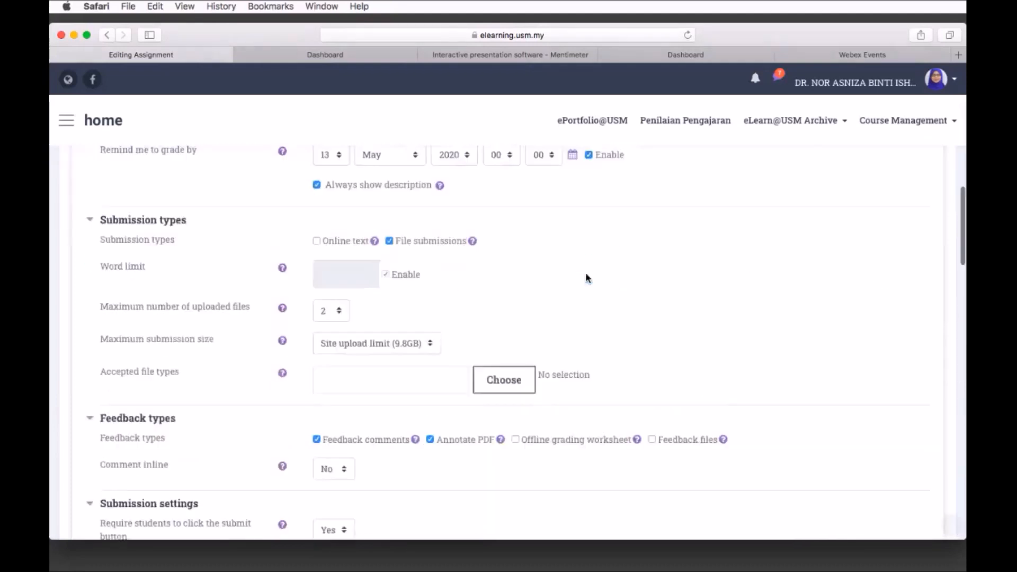
scroll(586, 276, "down", 15)
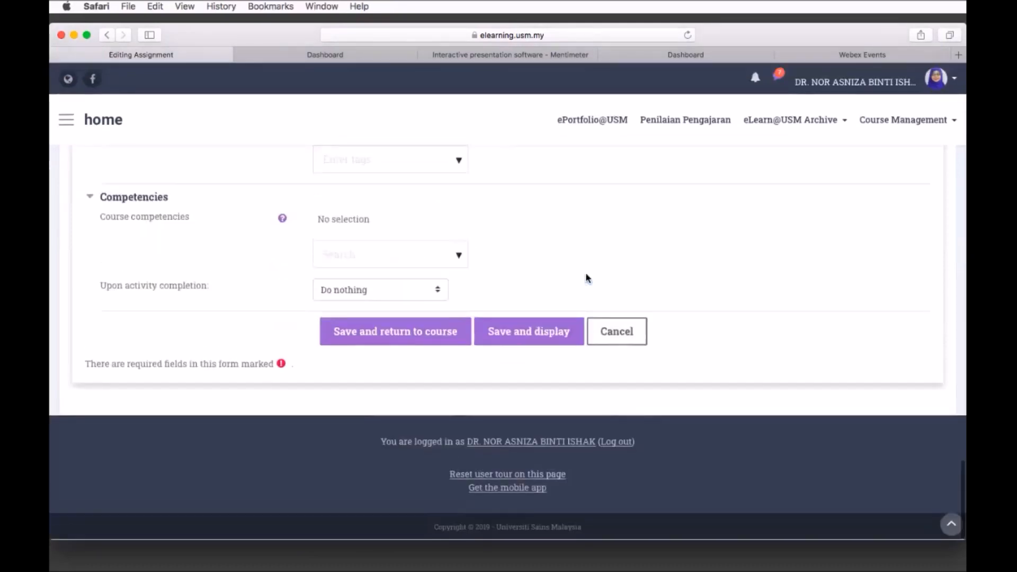
left_click(422, 330)
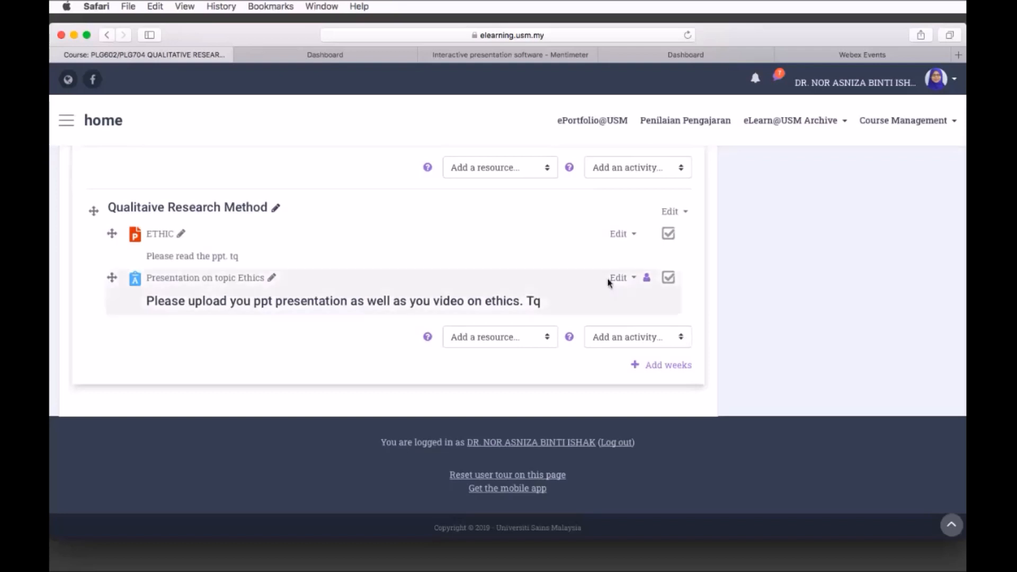
- Start a new Forum activity in the "Qualitaive Research Method" section
scroll(609, 284, "up", 3)
scroll(610, 286, "down", 3)
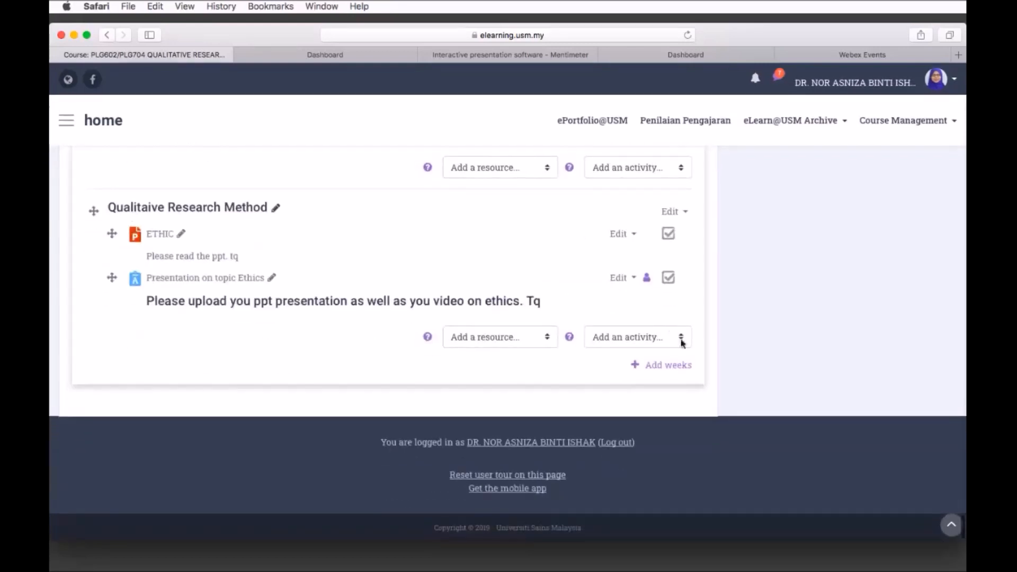
left_click(681, 339)
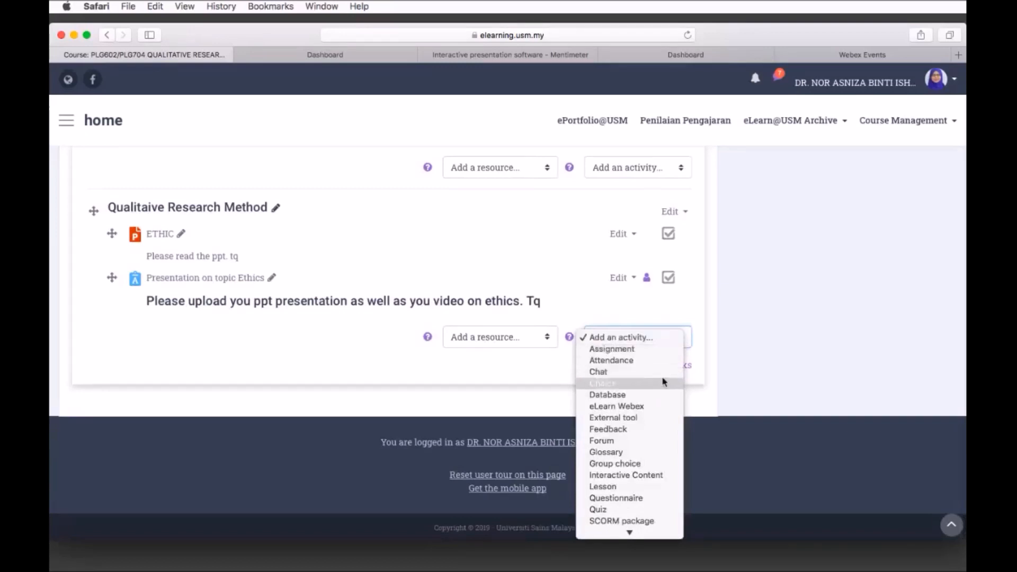
left_click(641, 441)
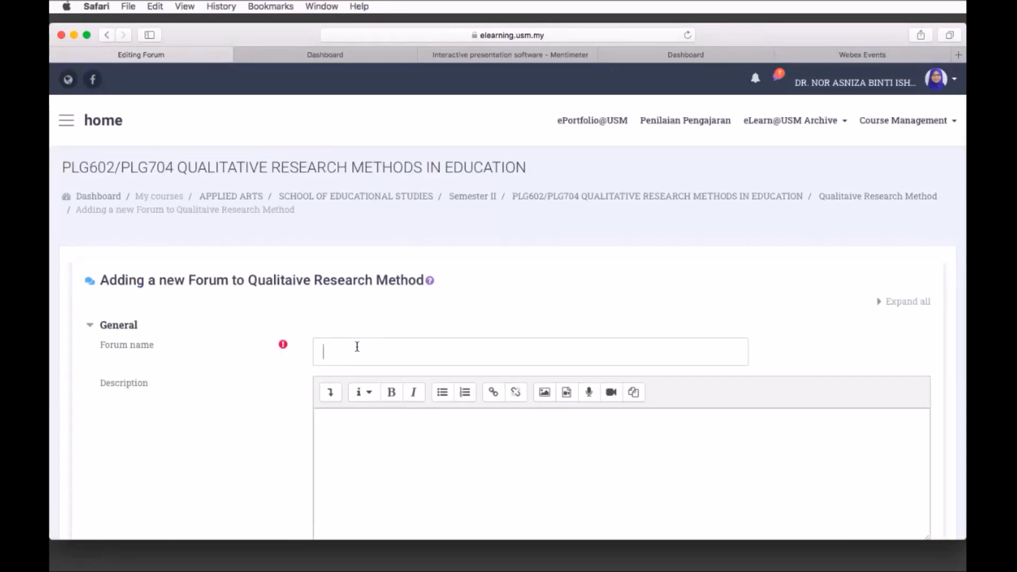
- Name the new forum "FORUM FOR ETHICS IN RESEARCH"
type("f")
key("BackSpace")
type("FO")
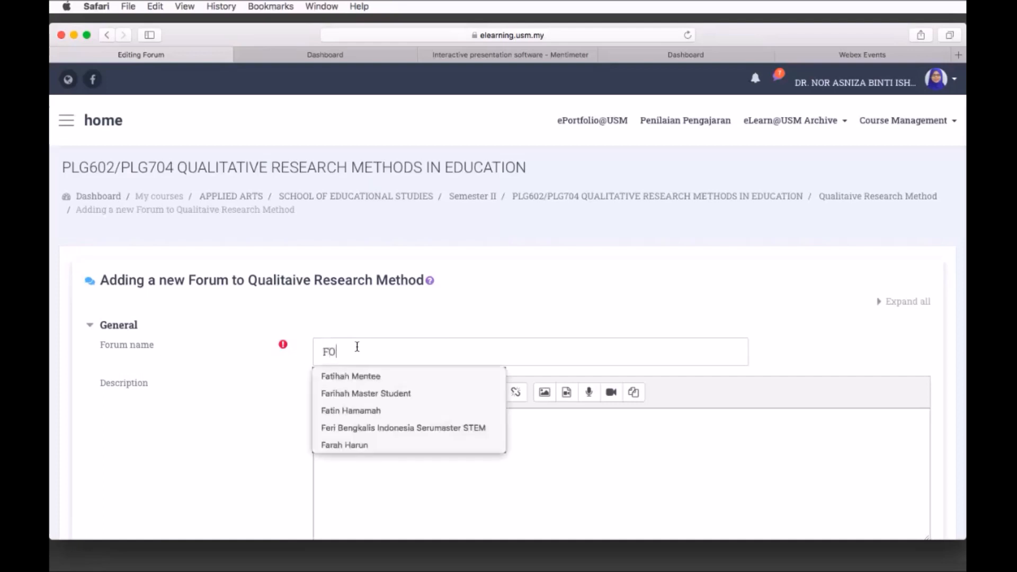
type("RUM FOR")
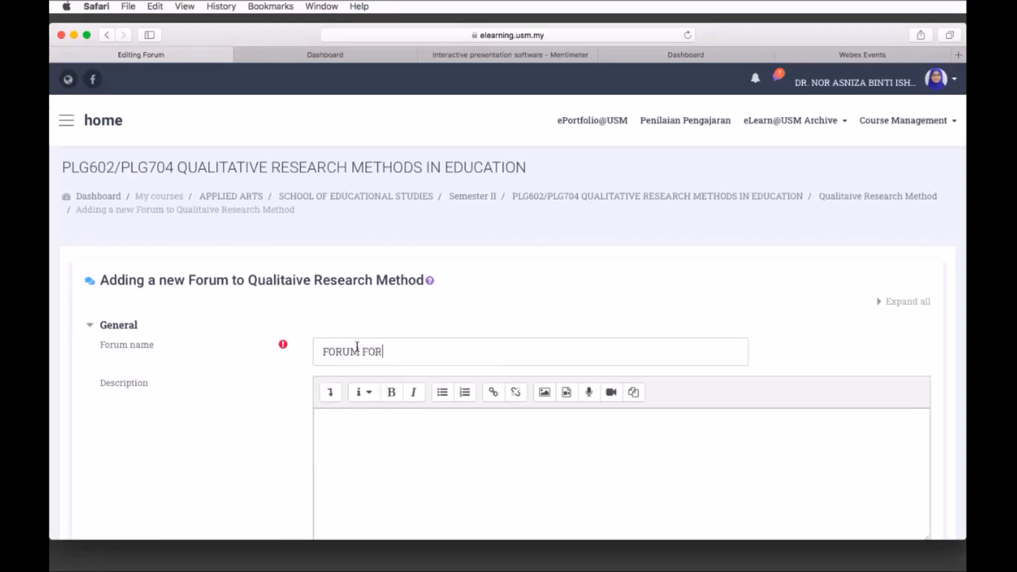
type("ETHICS IN RESEAR")
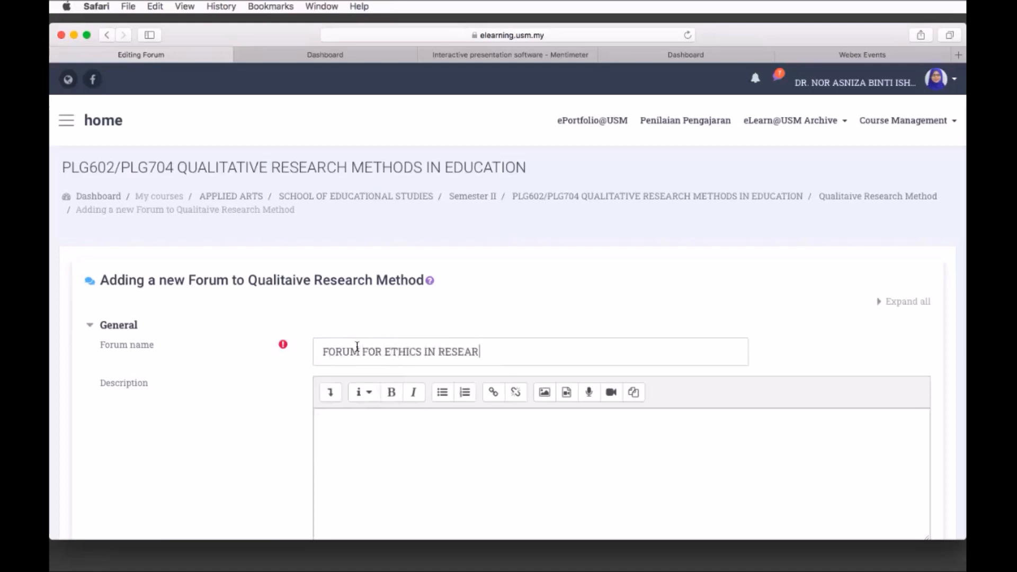
type("CH")
- Begin the forum description with "Please actively participate in this forum. It is a compulsary for every students"
left_click(364, 439)
scroll(367, 451, "down", 2)
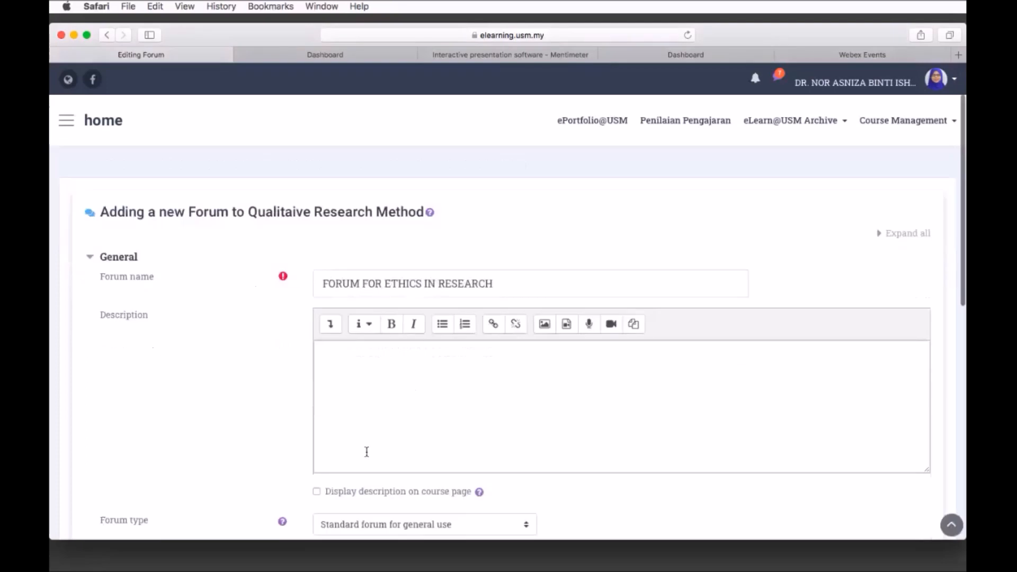
type("P")
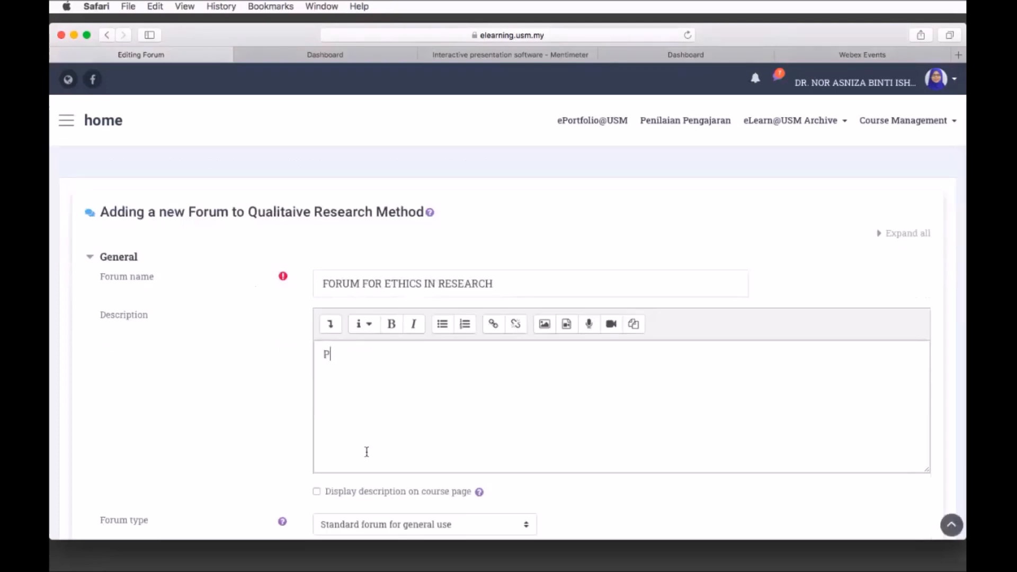
type("lease actively particip")
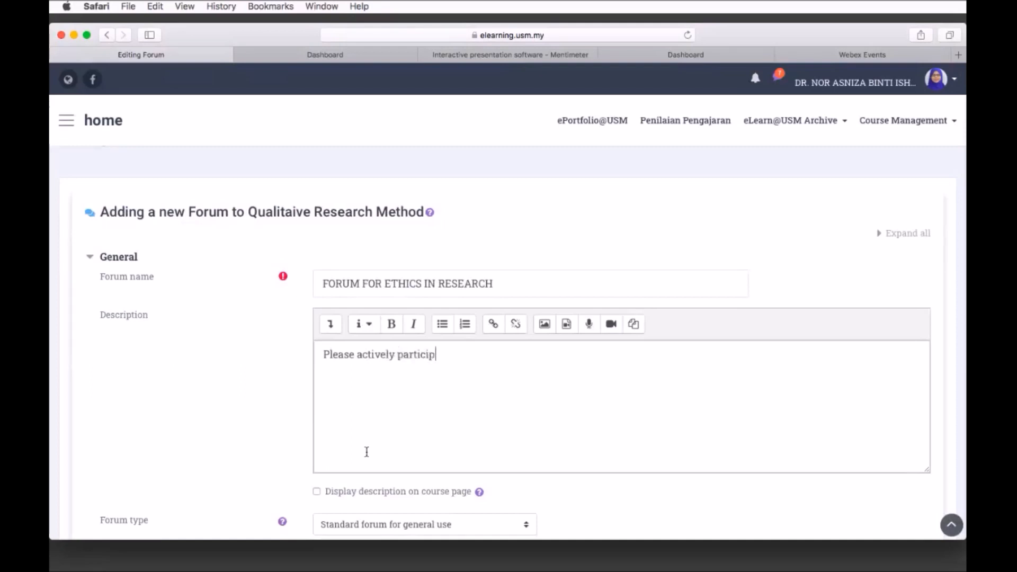
type("ate in this forum. ")
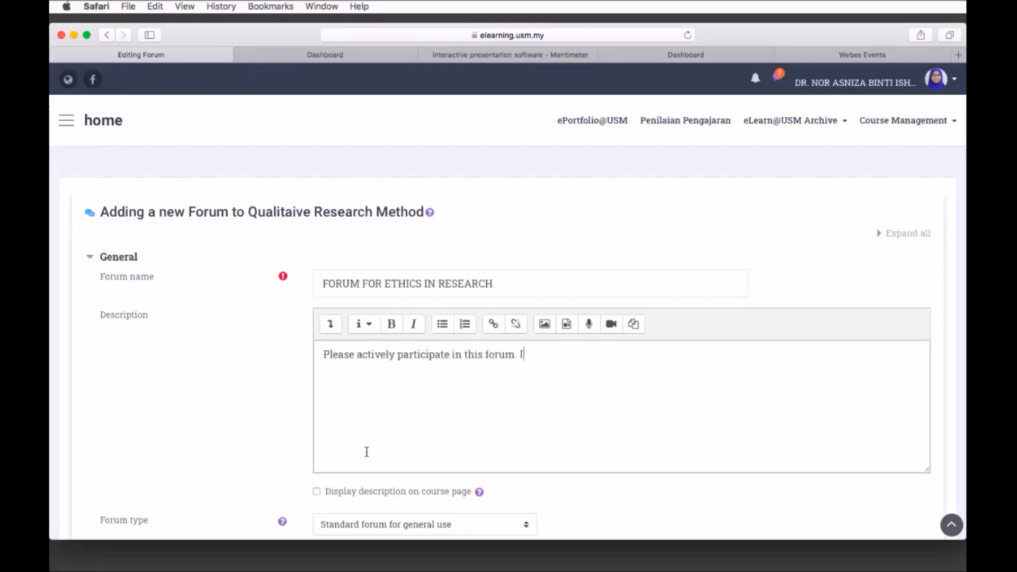
type("It is a compulsaty")
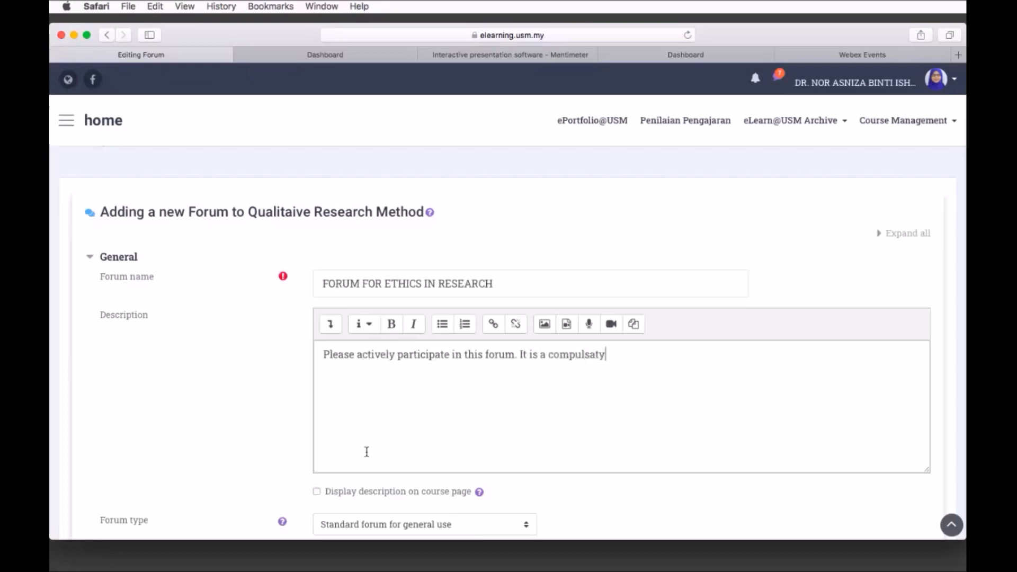
key("BackSpace")
key("BackSpace")
type("ry f")
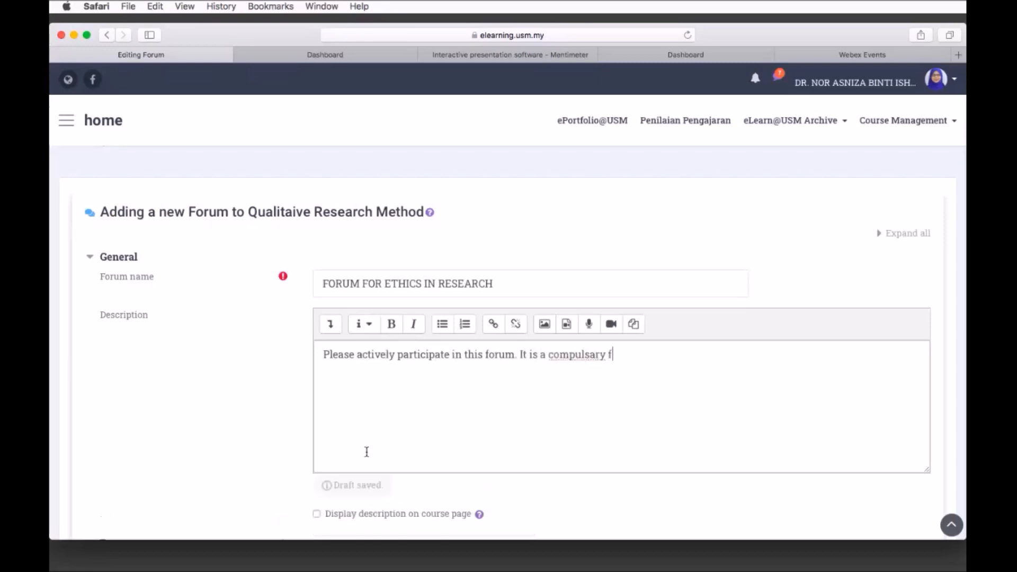
type("or every s")
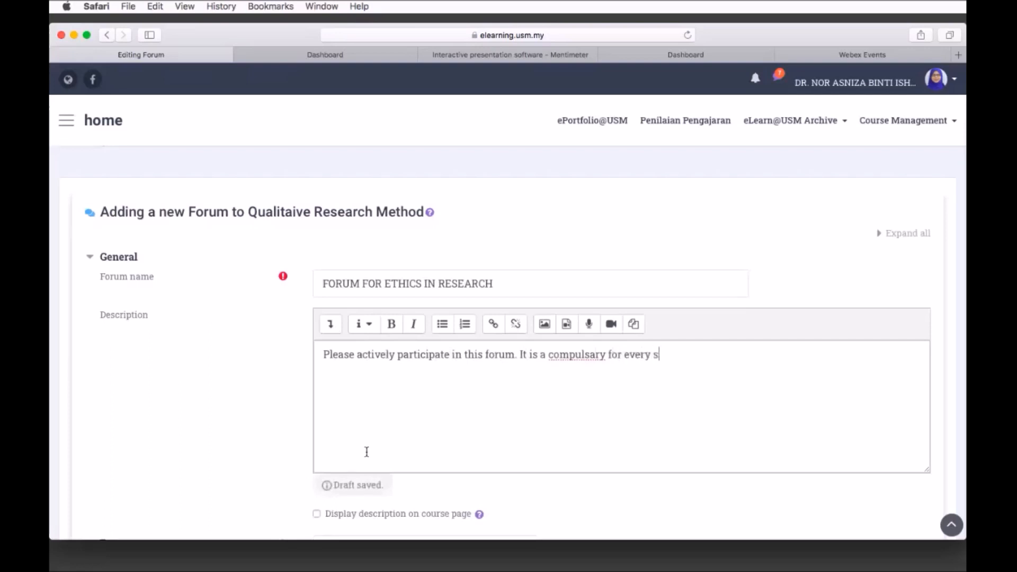
type("tudents")
- Correct the misspelled word in the description to "compulsory" and finish the sentence with "to join. Tq"
double_click(593, 355)
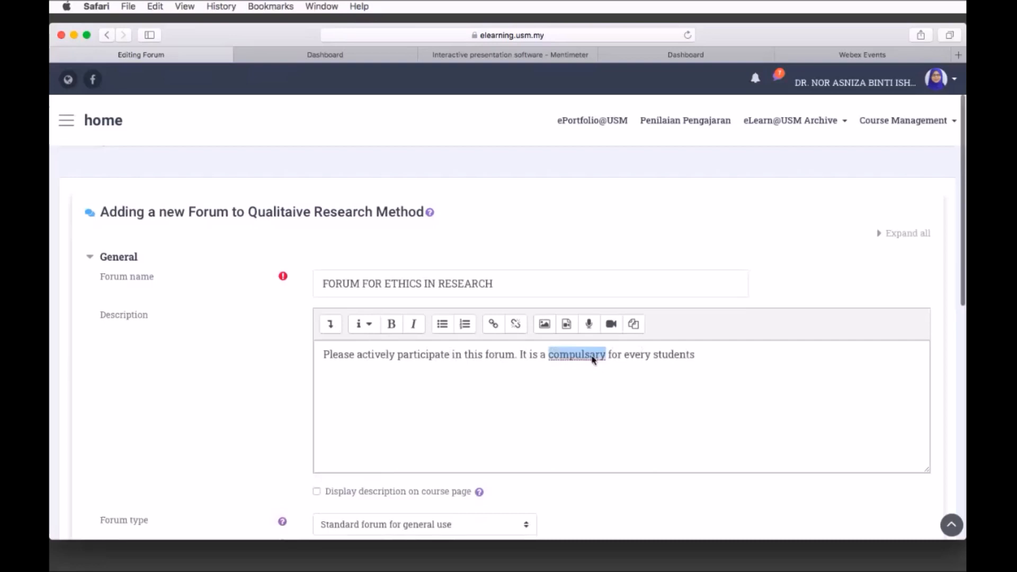
right_click(593, 359)
left_click(717, 363)
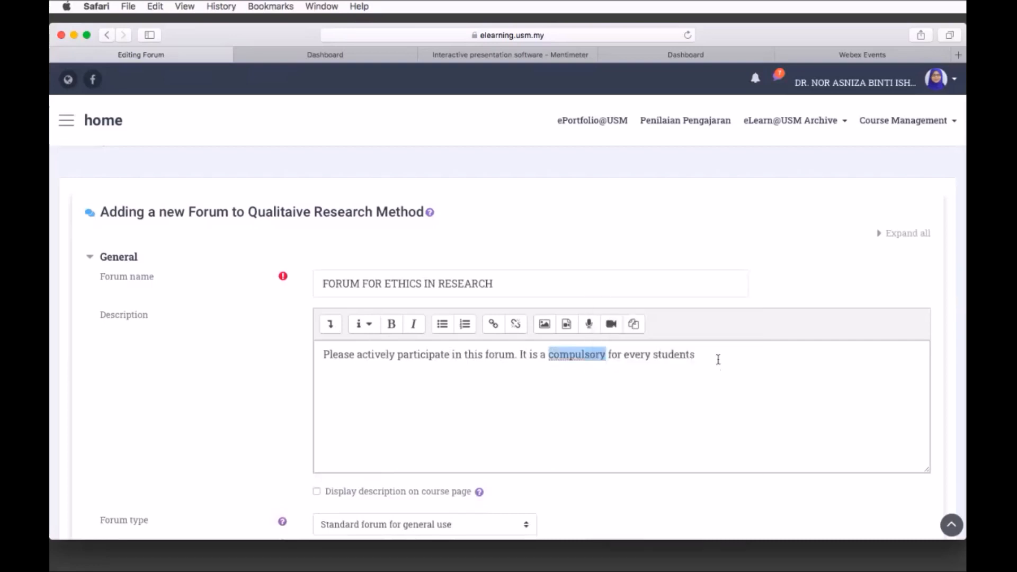
type("to ")
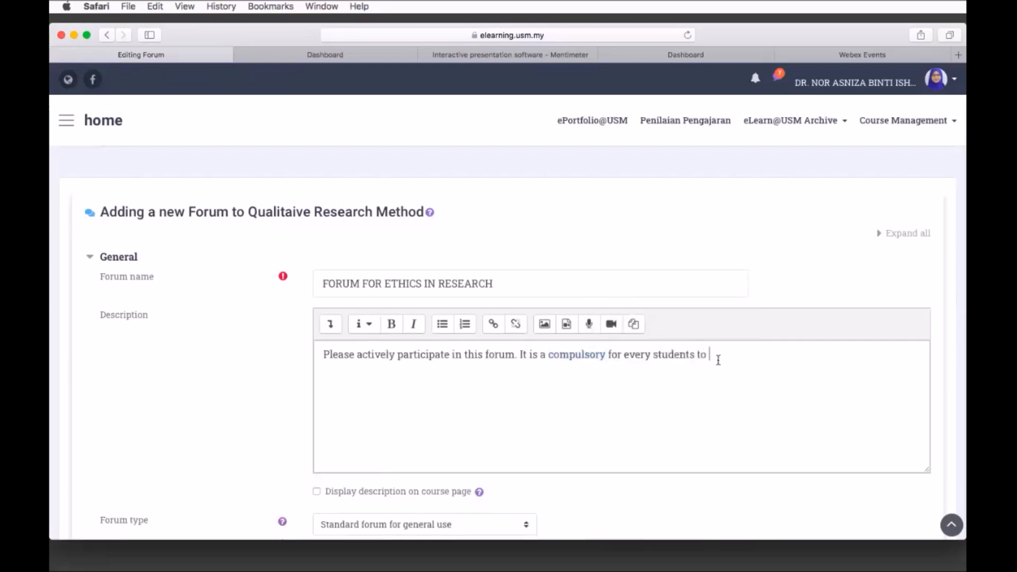
type("join. Tq")
- Show the description editor's full formatting options and enable displaying the description on the course page
left_click(333, 326)
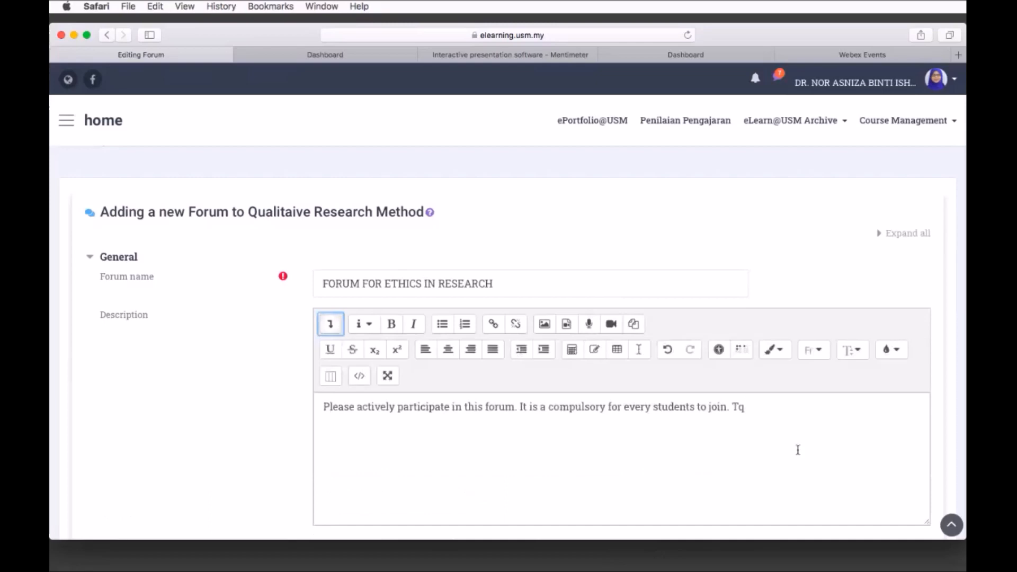
scroll(798, 450, "down", 2)
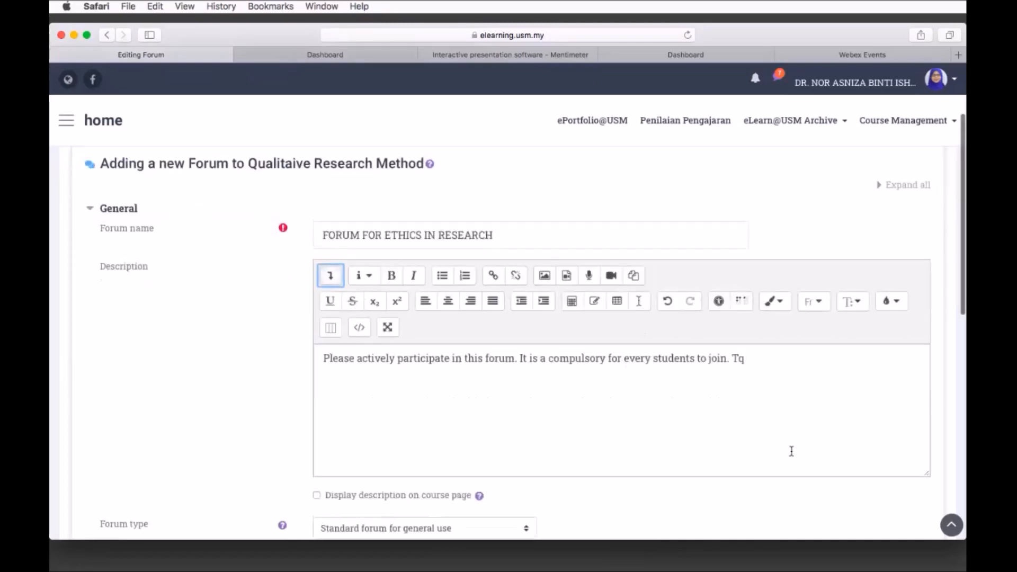
left_click(317, 496)
- Format the whole forum description as a large heading and colour its text blue
left_click_drag(745, 360, 317, 361)
left_click(318, 363)
right_click(319, 363)
left_click(721, 380)
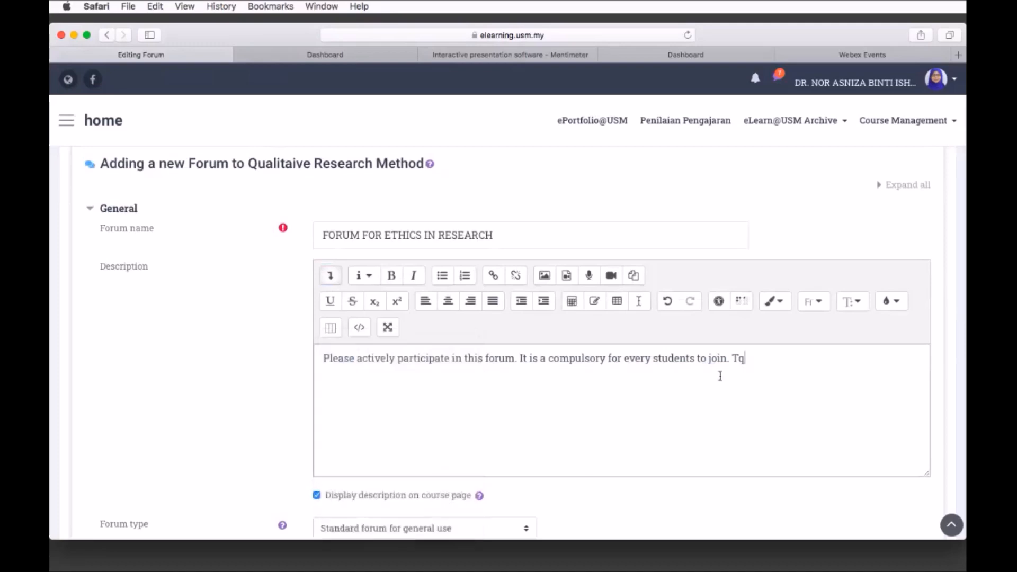
left_click_drag(719, 375, 281, 350)
left_click(364, 275)
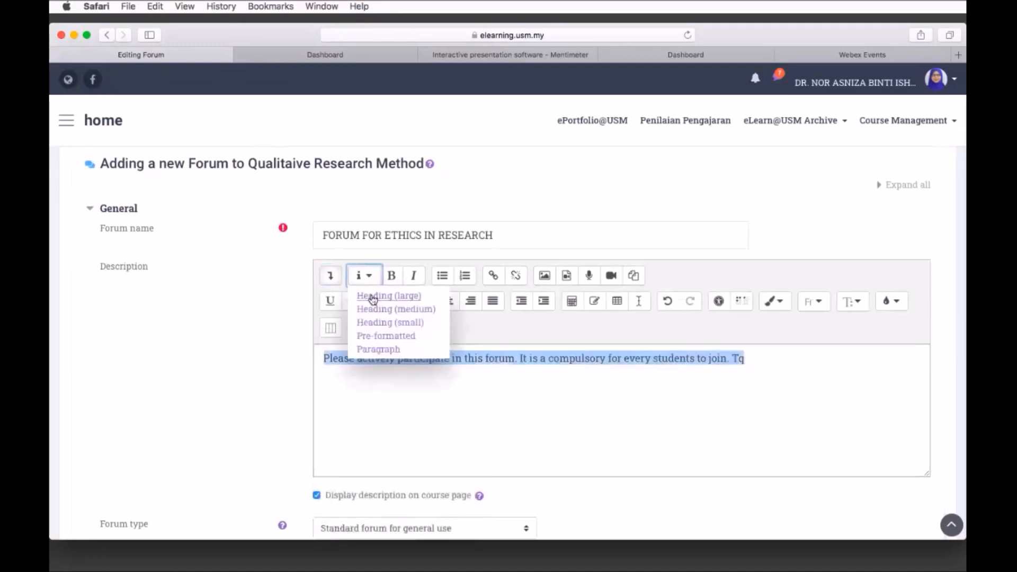
left_click(374, 298)
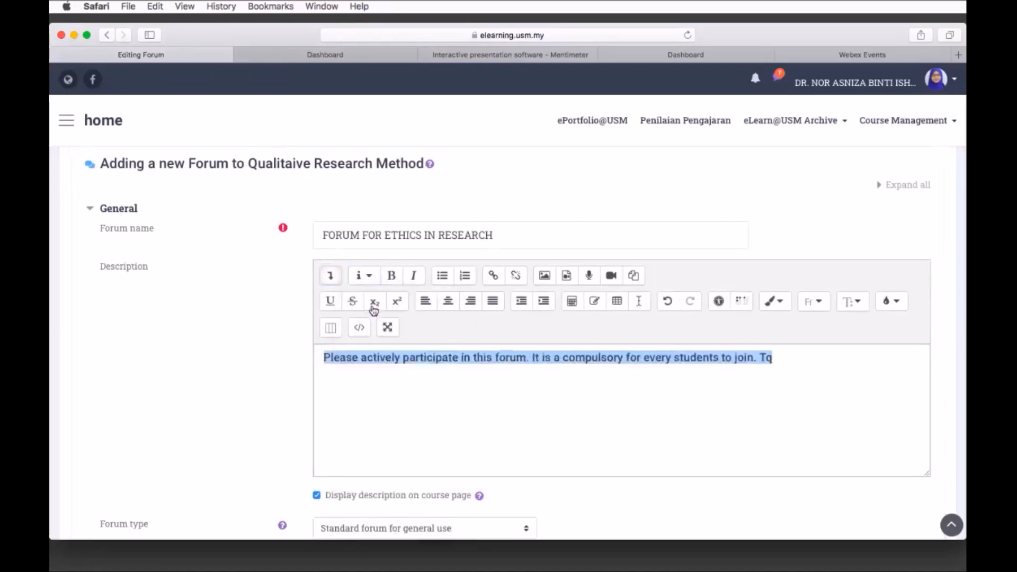
left_click(783, 303)
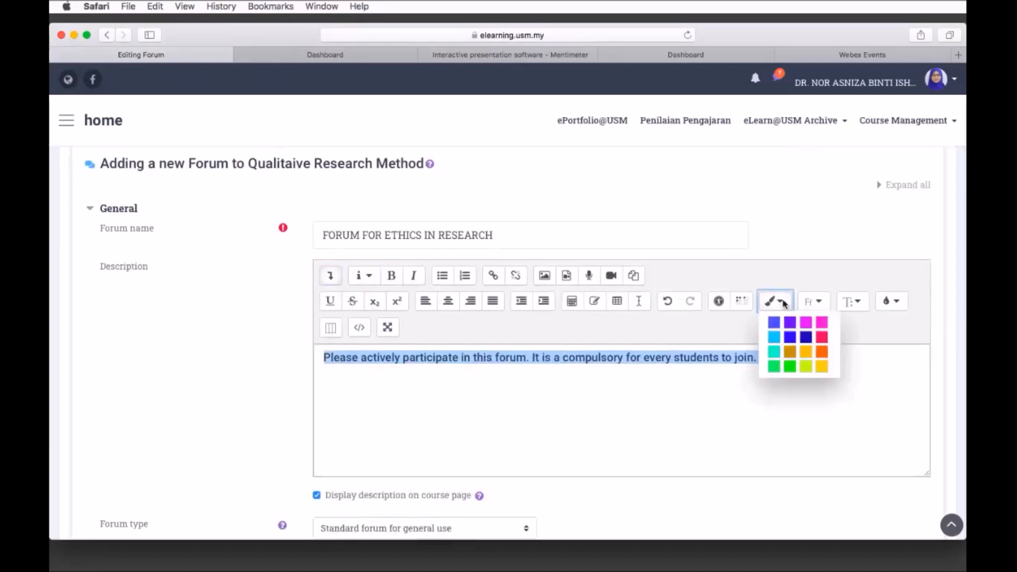
left_click(774, 327)
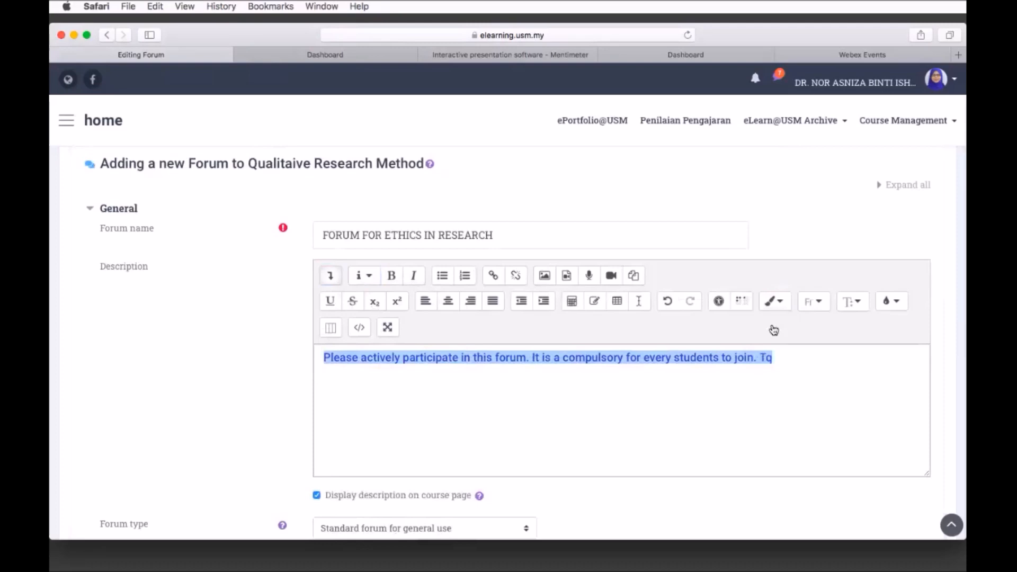
left_click(754, 398)
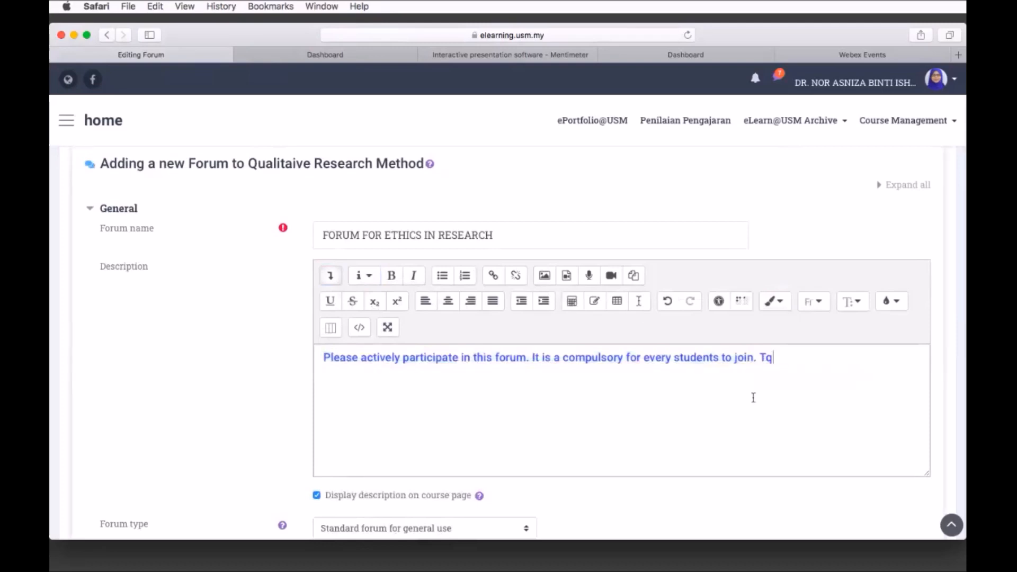
- Review the available forum types, keeping "Standard forum for general use"
scroll(753, 398, "down", 5)
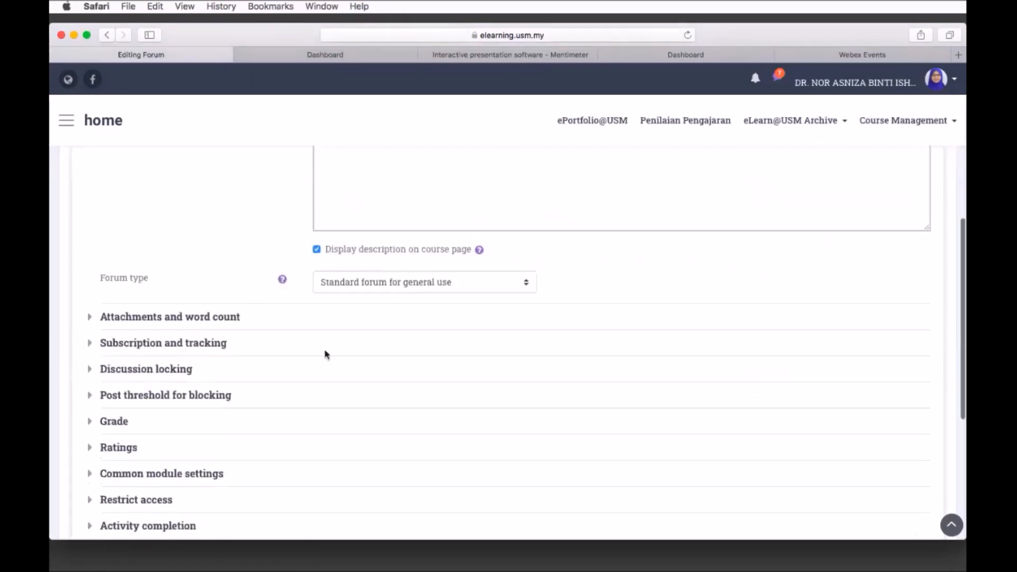
left_click(528, 287)
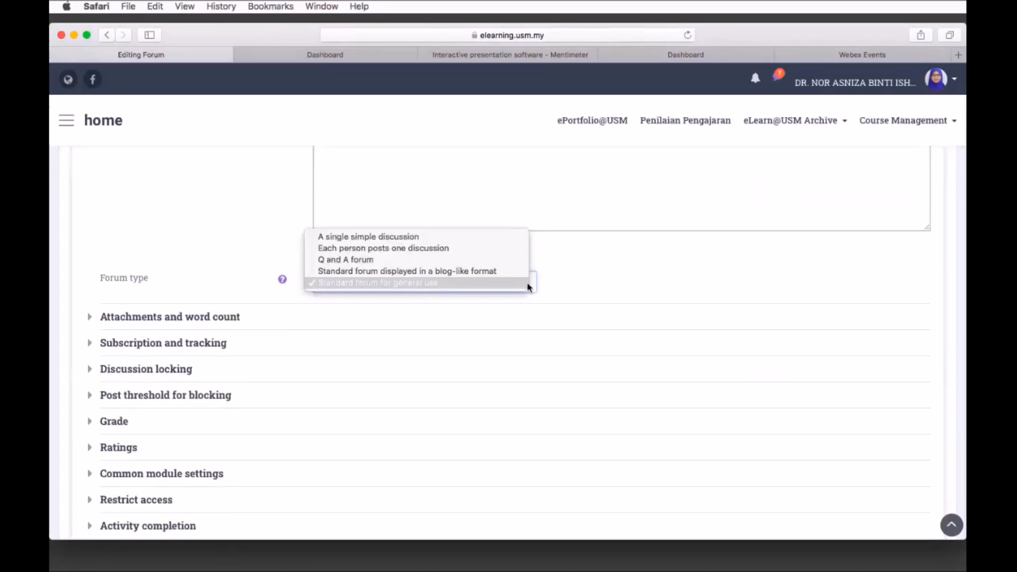
left_click(446, 285)
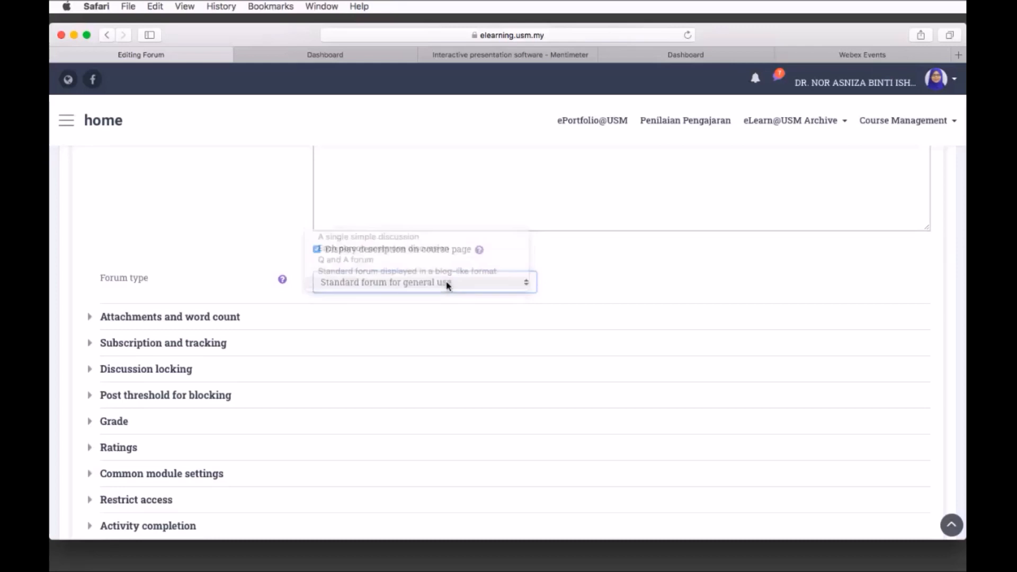
left_click(527, 282)
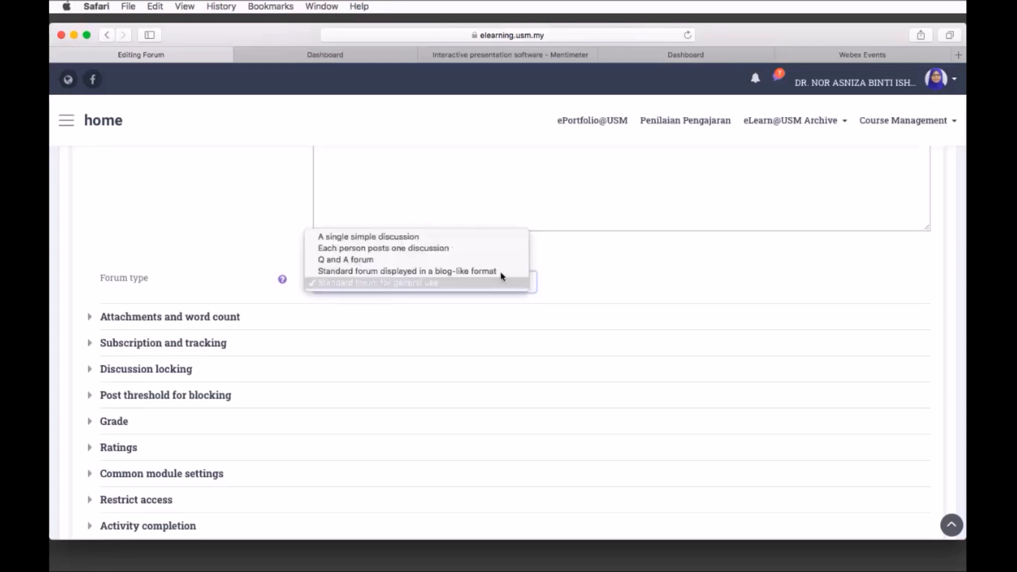
left_click(469, 286)
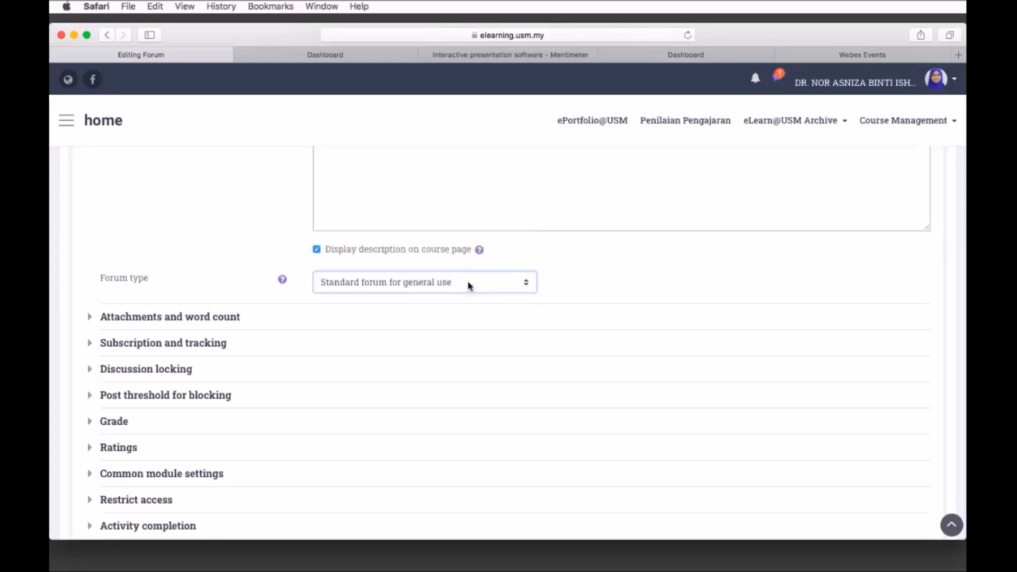
- Expand the attachments and word count settings and check the size and number choices, keeping 500KB and 9 attachments
left_click(208, 318)
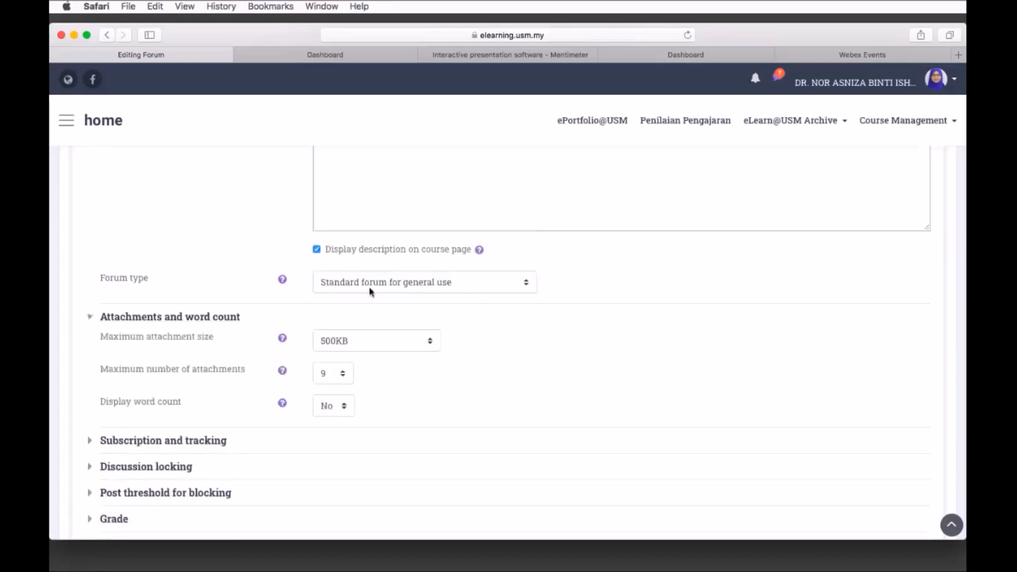
left_click(432, 345)
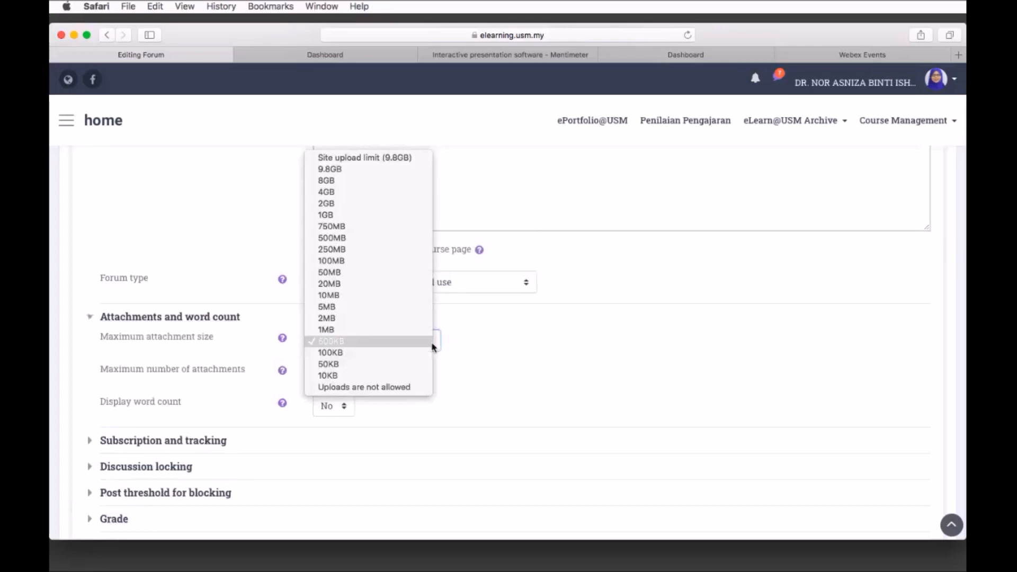
left_click(482, 360)
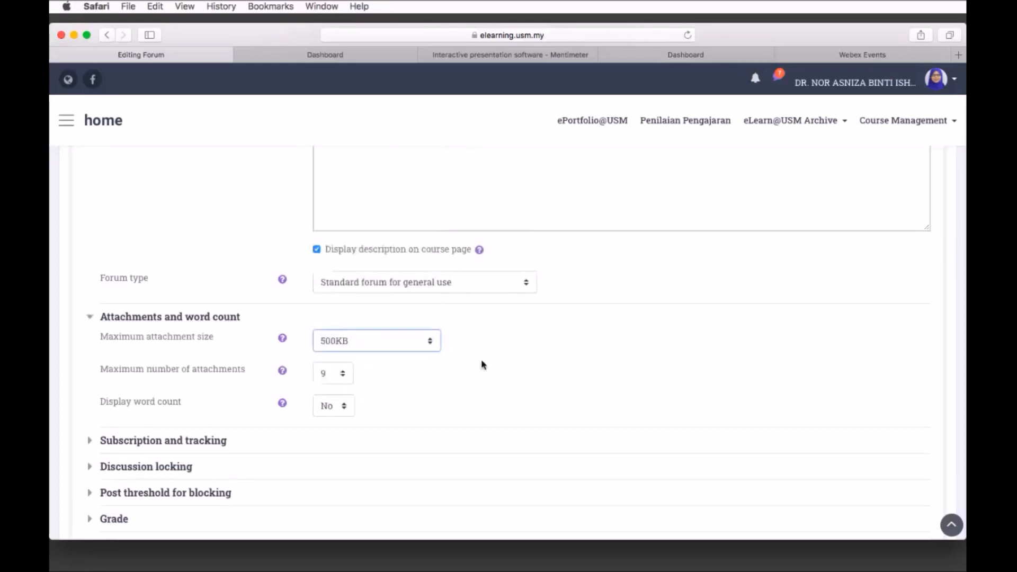
left_click(344, 376)
left_click(344, 376)
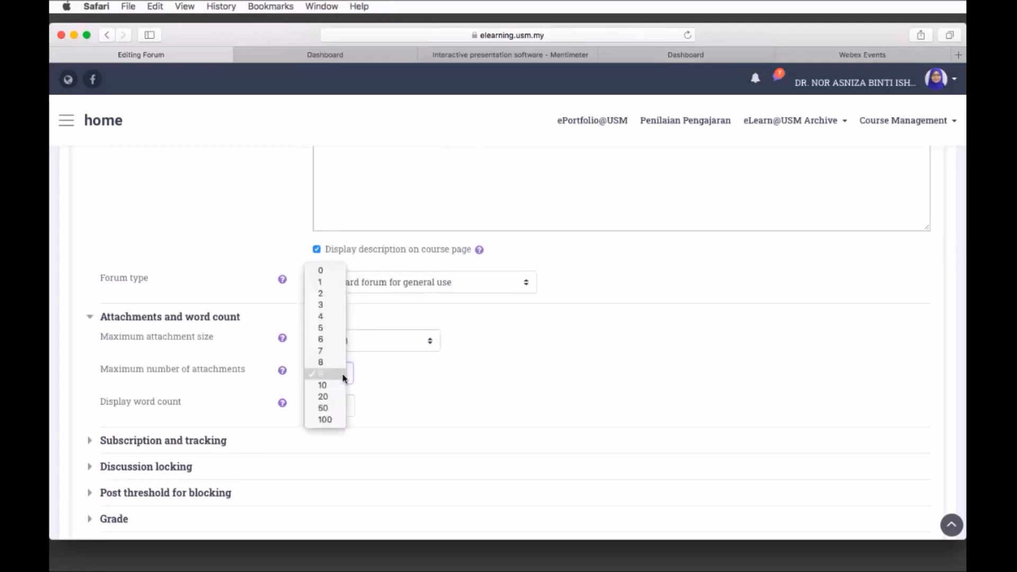
left_click(401, 384)
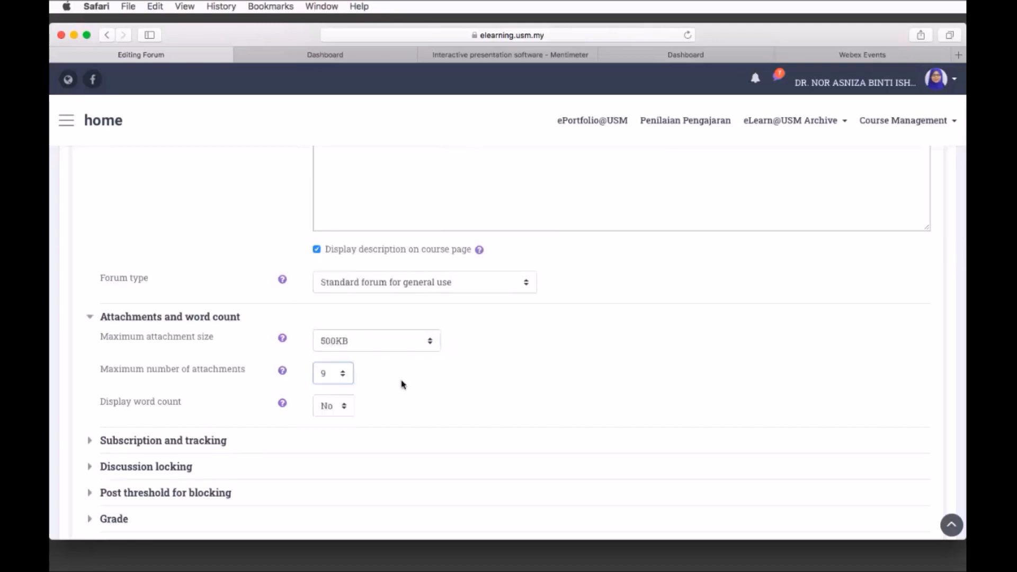
- Switch the forum's word count display to Yes and back to No
scroll(387, 384, "down", 3)
scroll(386, 381, "down", 2)
left_click(345, 259)
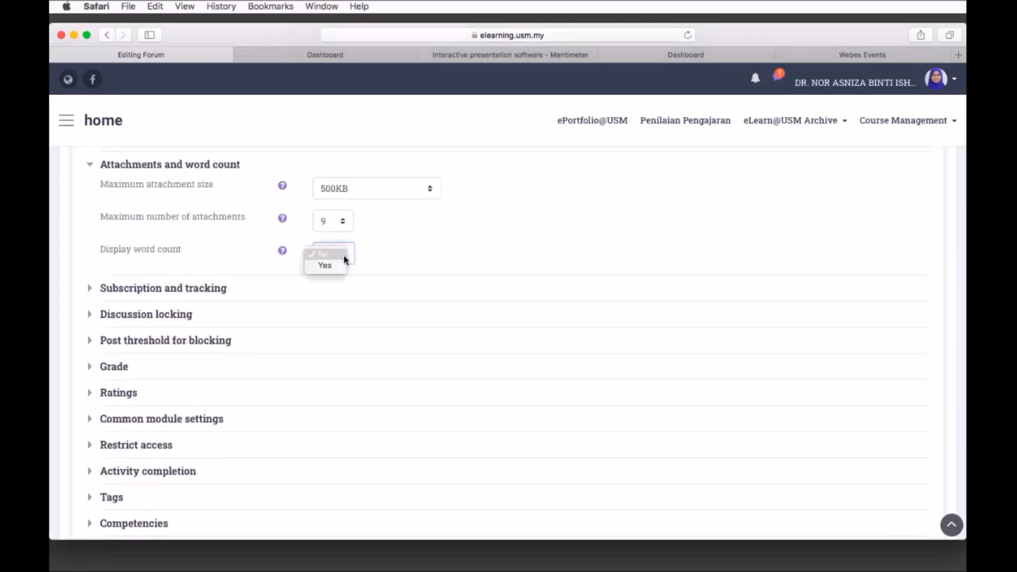
left_click(333, 267)
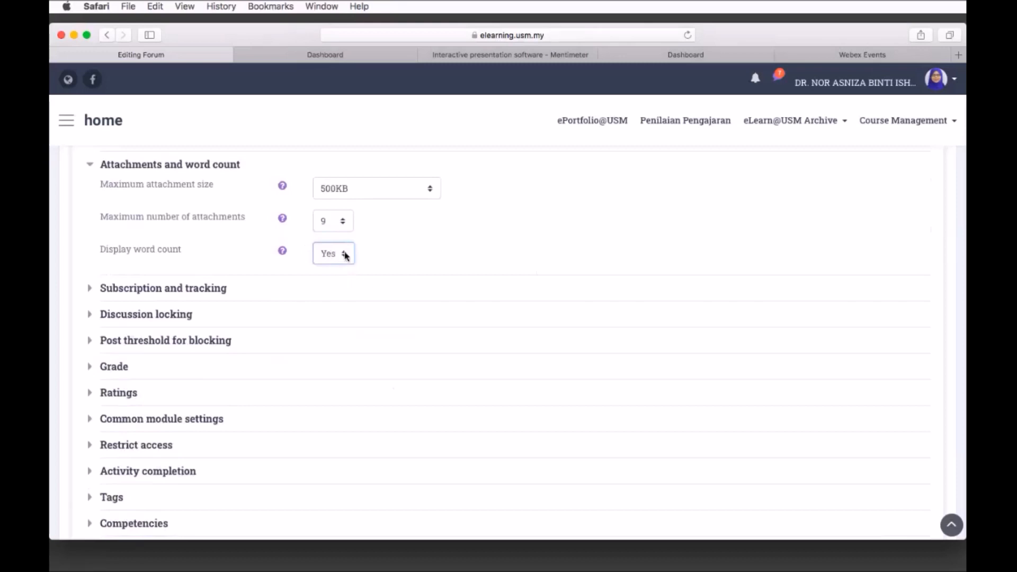
left_click(345, 256)
left_click(336, 243)
- Expand the forum's subscription and tracking settings and check the subscription modes, keeping Forced subscription
left_click(208, 293)
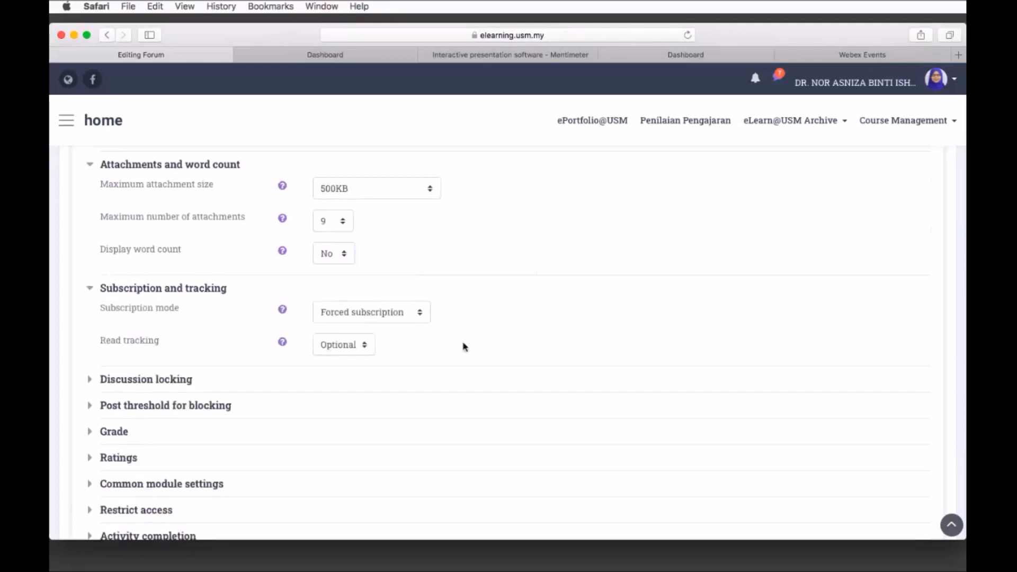
left_click(421, 316)
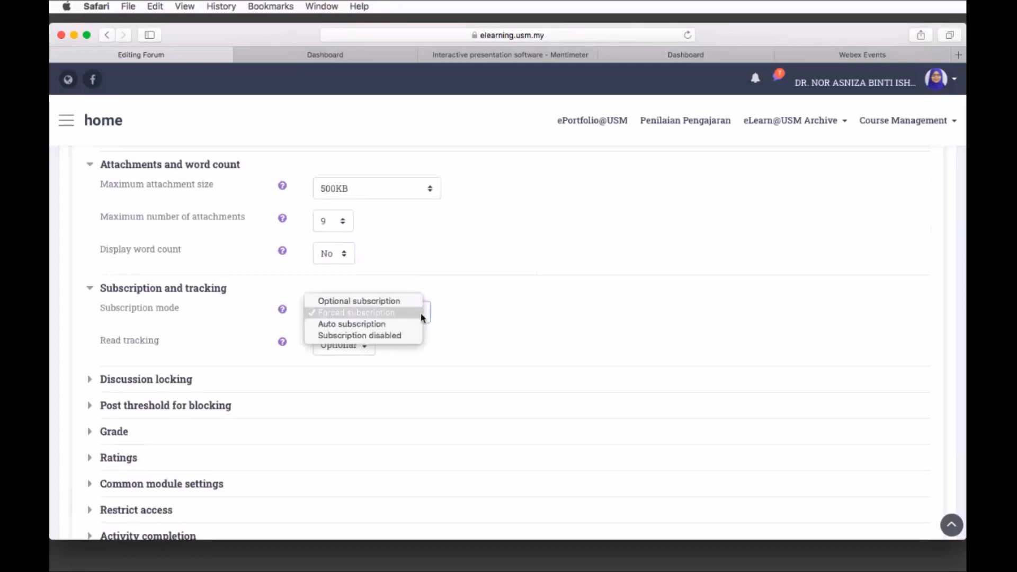
left_click(474, 324)
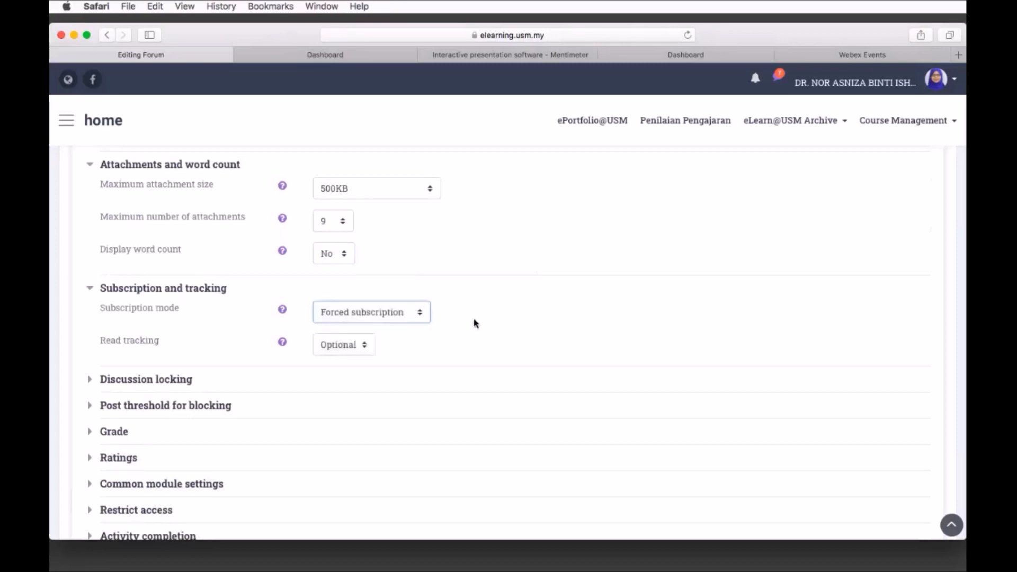
- Expand the discussion locking, post threshold and grade settings, and check the grade category choices, keeping Uncategorised
left_click(132, 384)
left_click(137, 438)
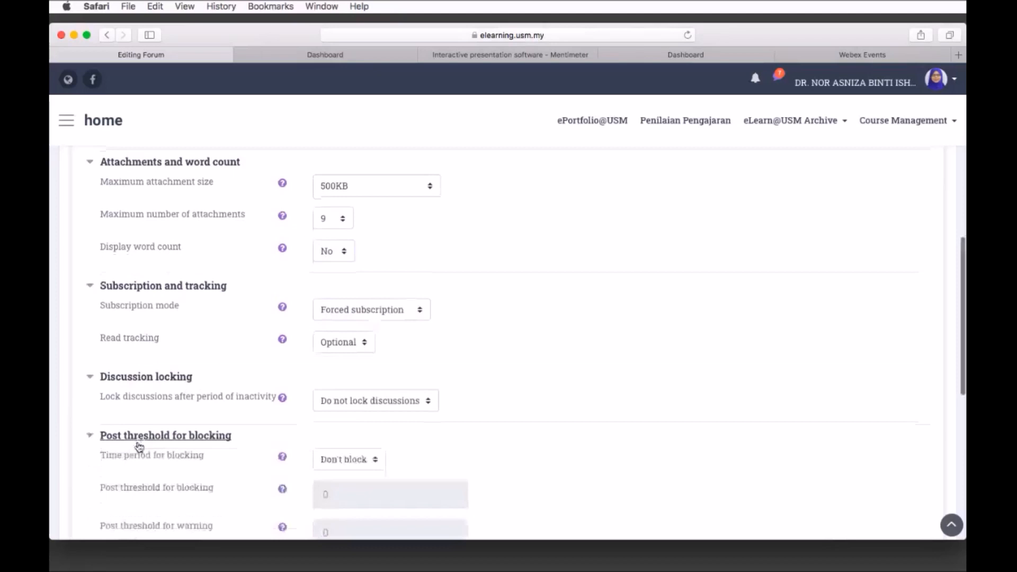
scroll(139, 447, "down", 3)
left_click(118, 411)
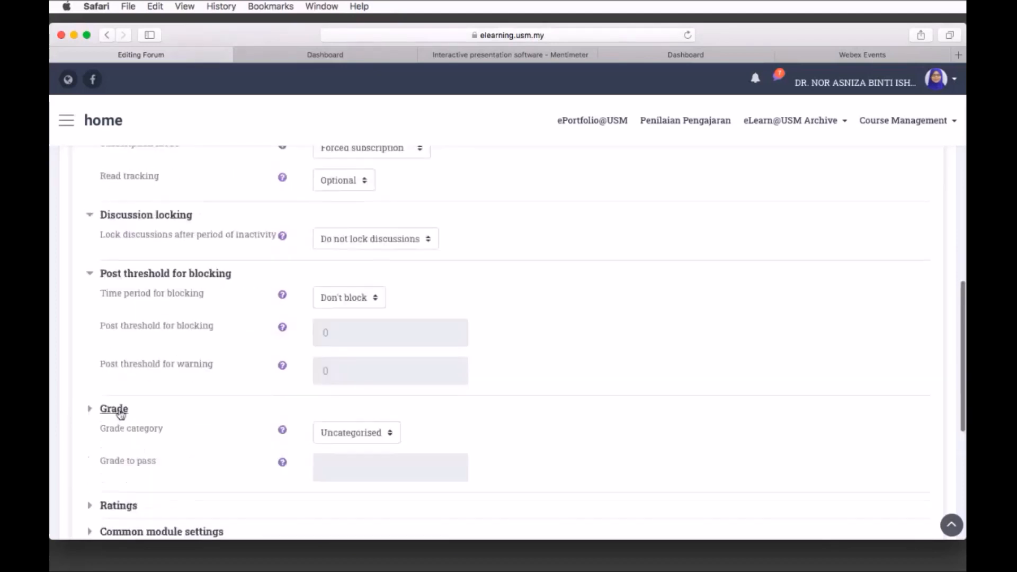
scroll(218, 434, "down", 2)
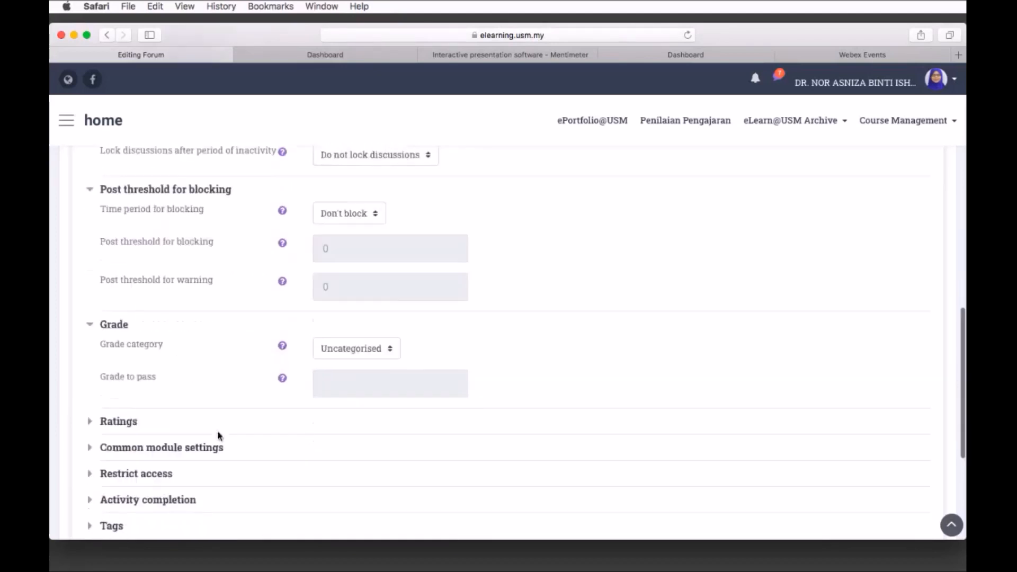
left_click(391, 352)
left_click(438, 354)
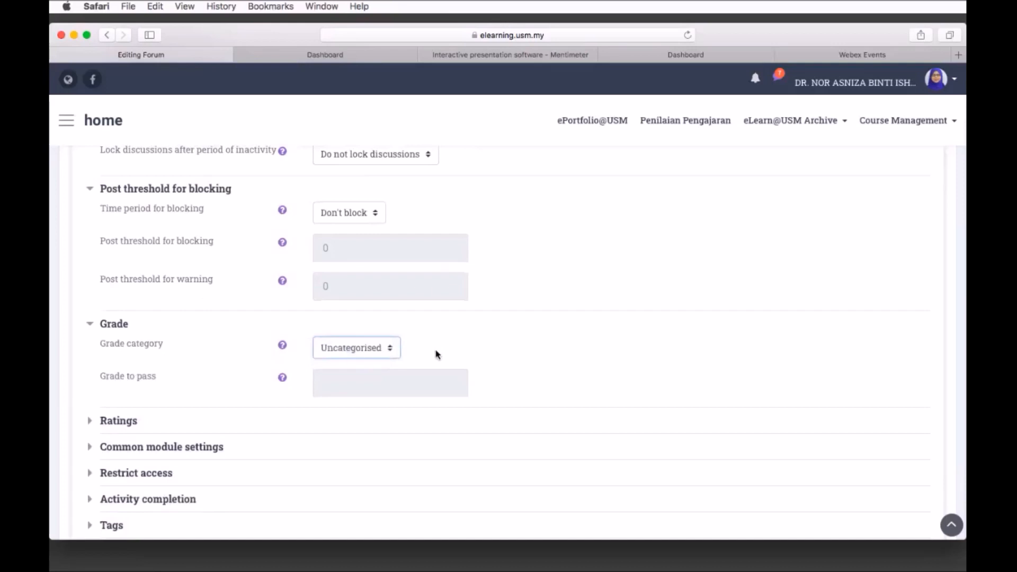
- Expand the forum's ratings settings and review the aggregate type, scale and date range options, keeping No ratings
scroll(438, 354, "down", 3)
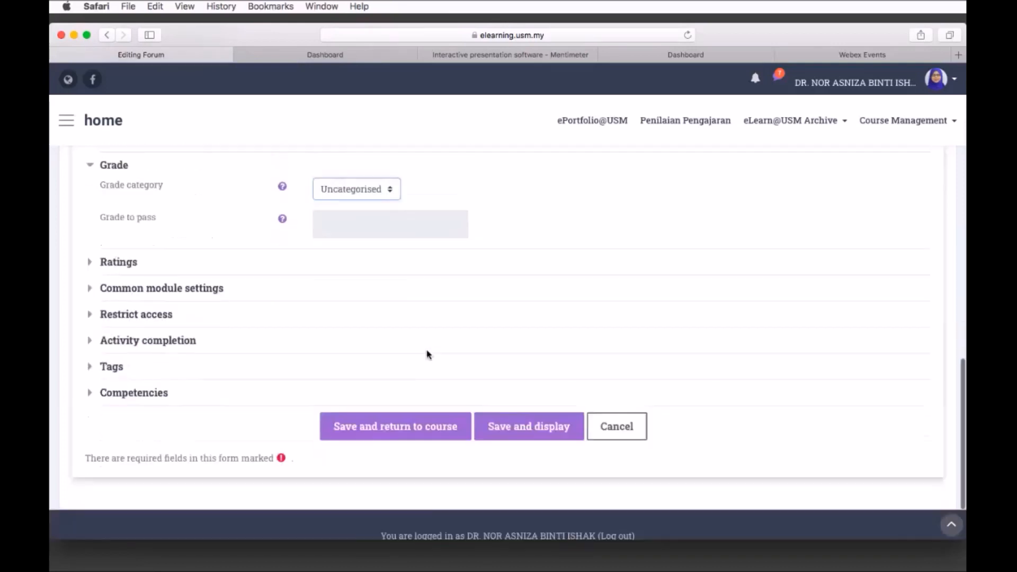
left_click(125, 264)
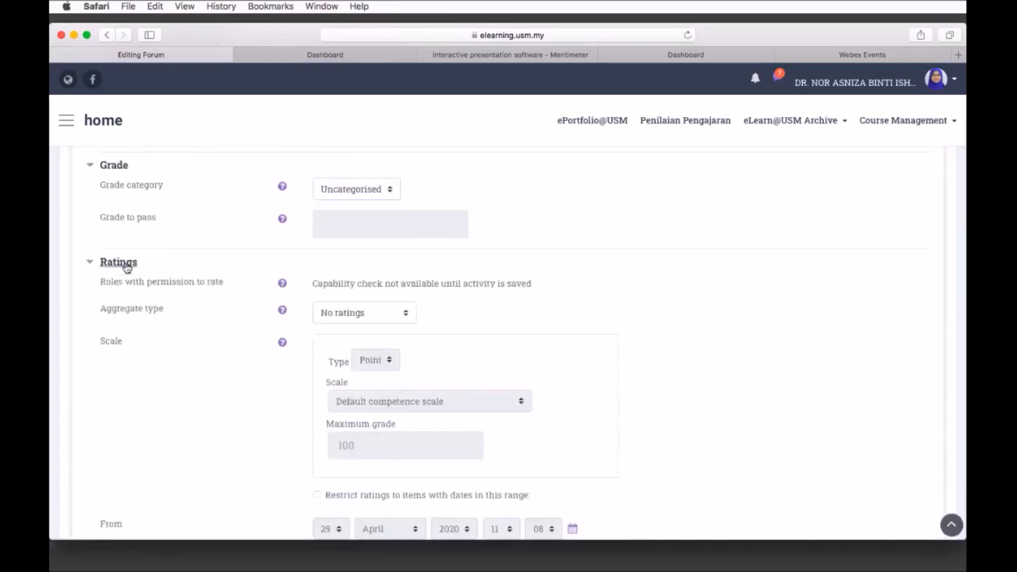
scroll(125, 265, "down", 3)
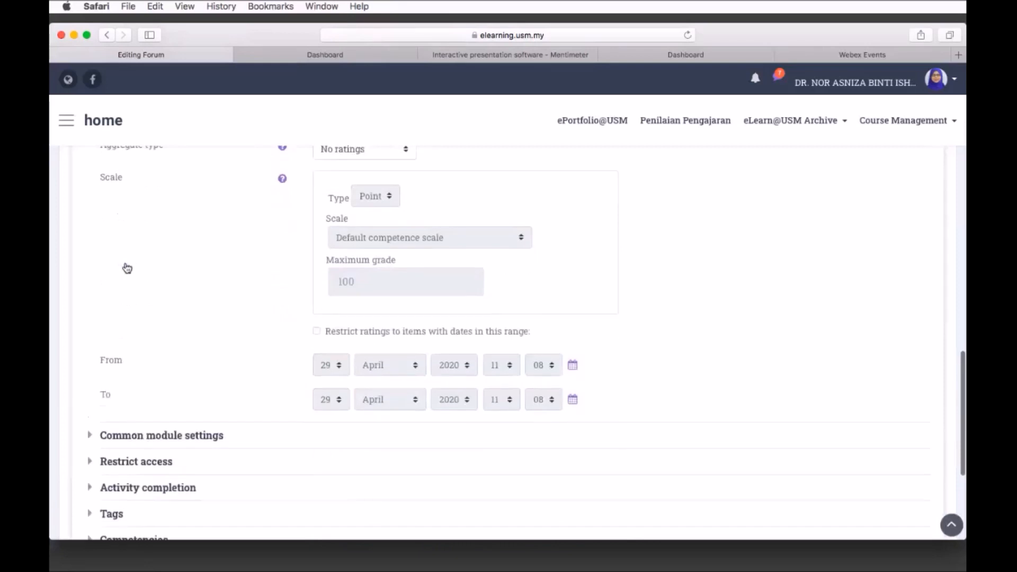
scroll(127, 267, "up", 2)
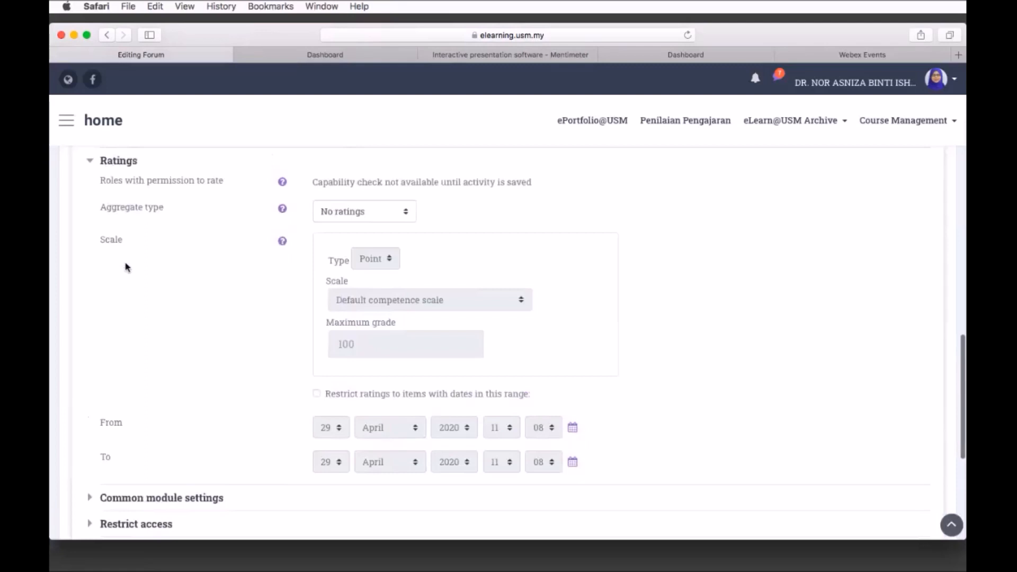
left_click(405, 211)
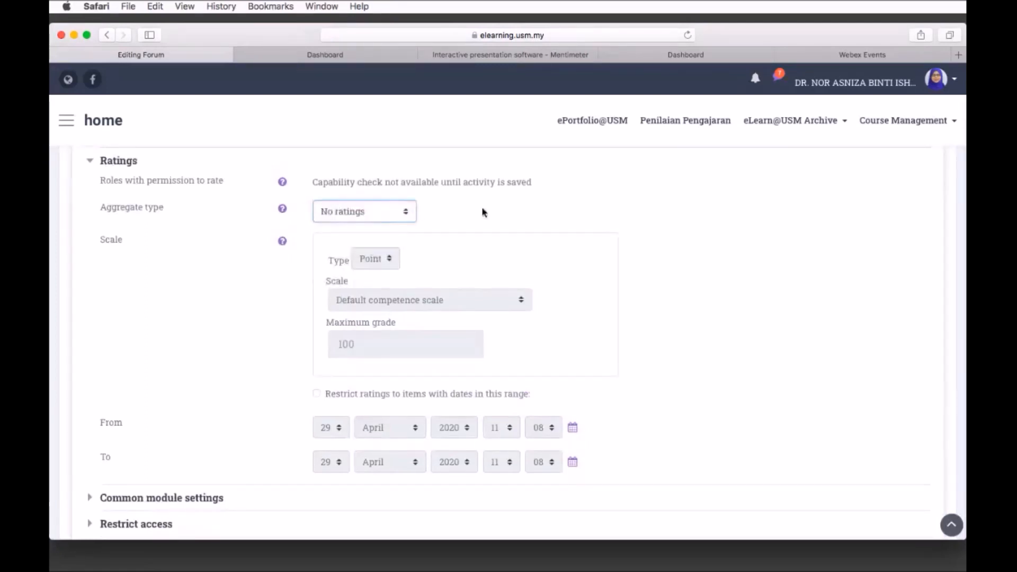
scroll(481, 212, "down", 2)
scroll(482, 212, "up", 2)
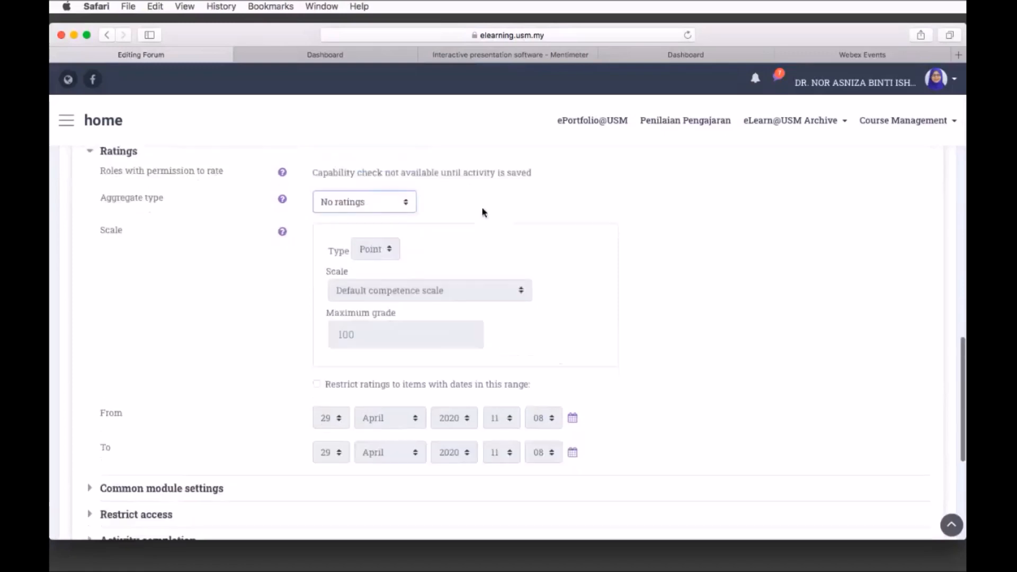
scroll(482, 212, "up", 1)
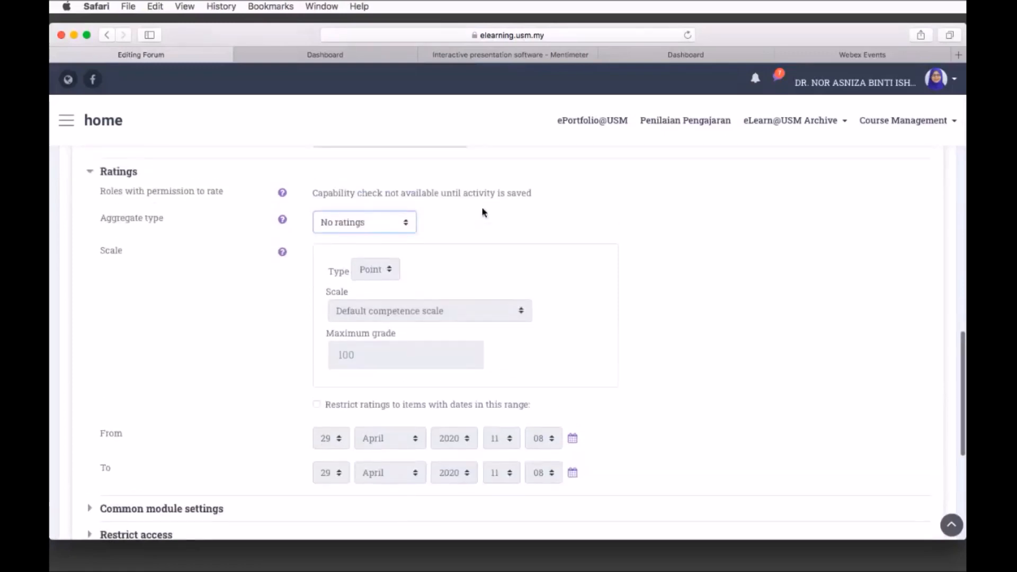
- In the common module settings, set the group mode to Separate groups and add a group/grouping access restriction
scroll(482, 212, "down", 5)
left_click(159, 369)
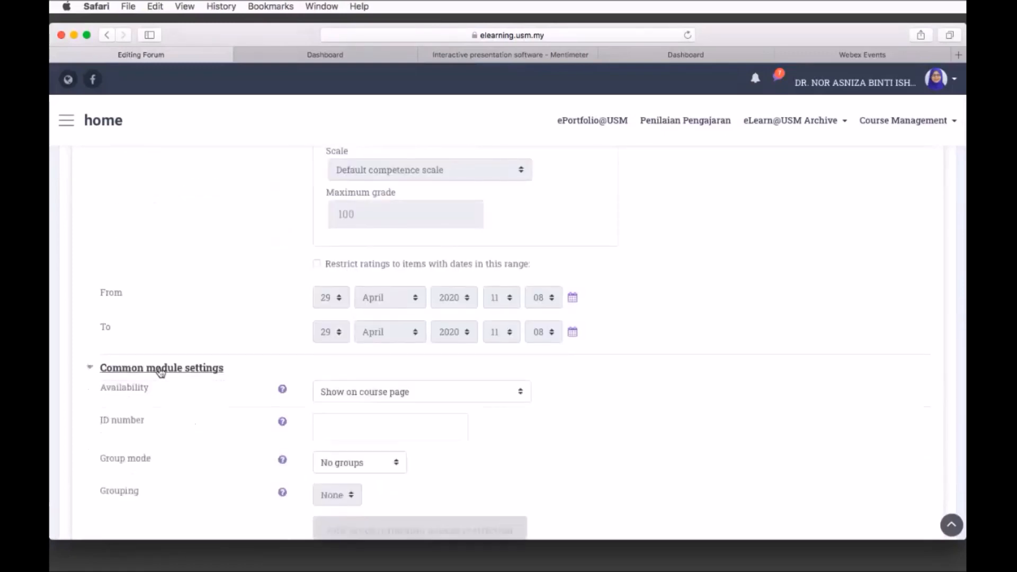
scroll(161, 371, "down", 2)
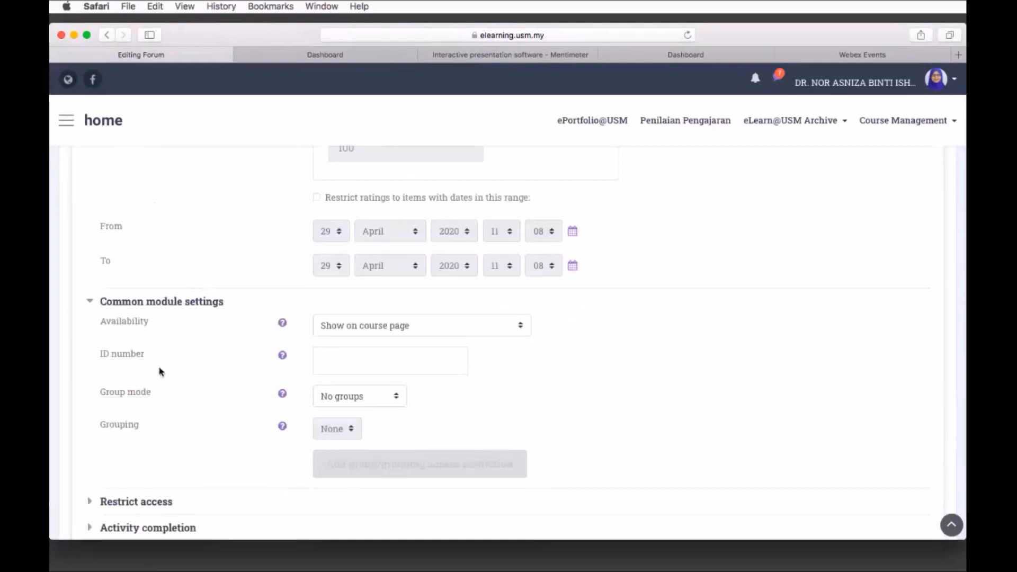
scroll(161, 372, "down", 1)
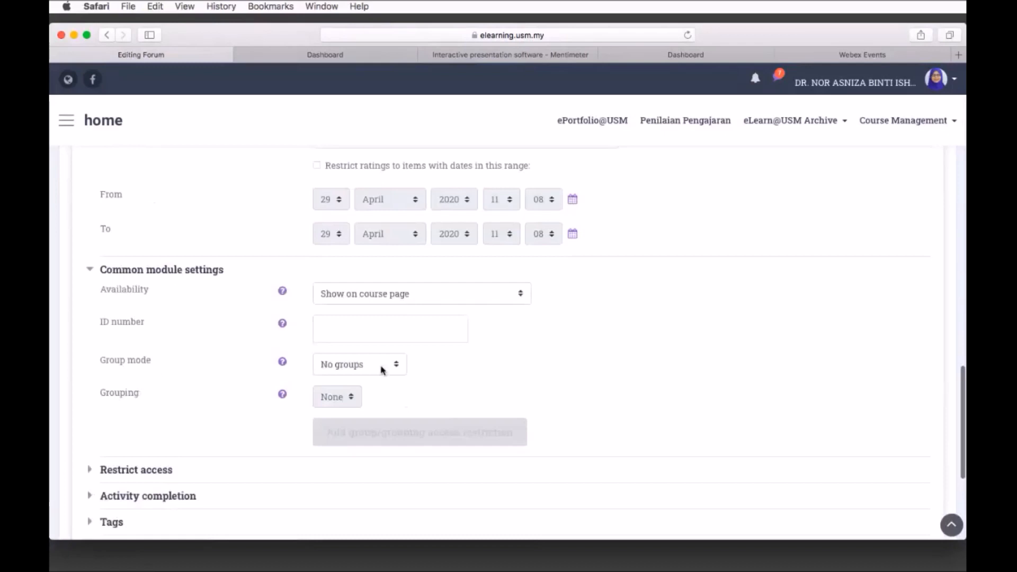
left_click(396, 365)
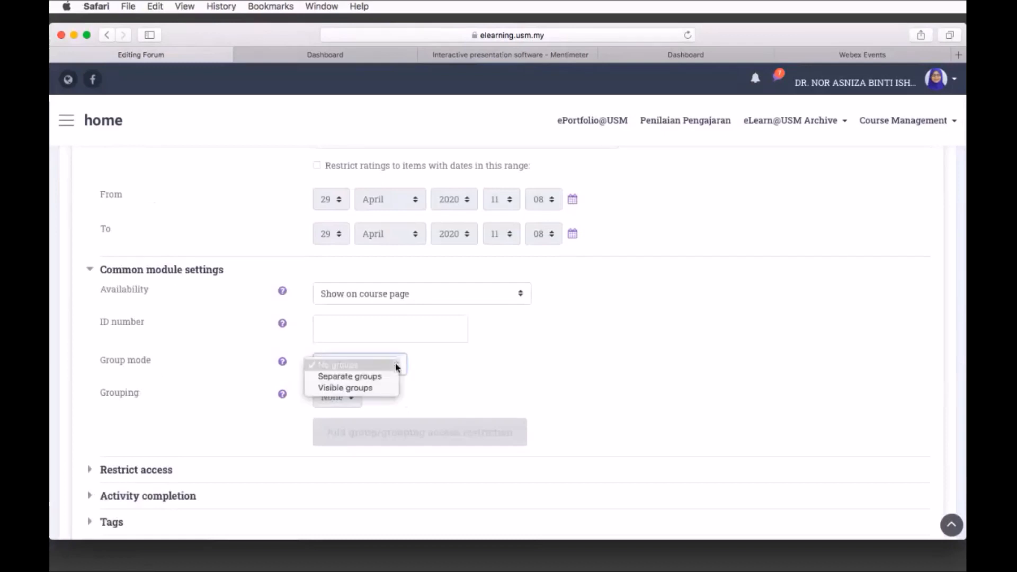
left_click(363, 377)
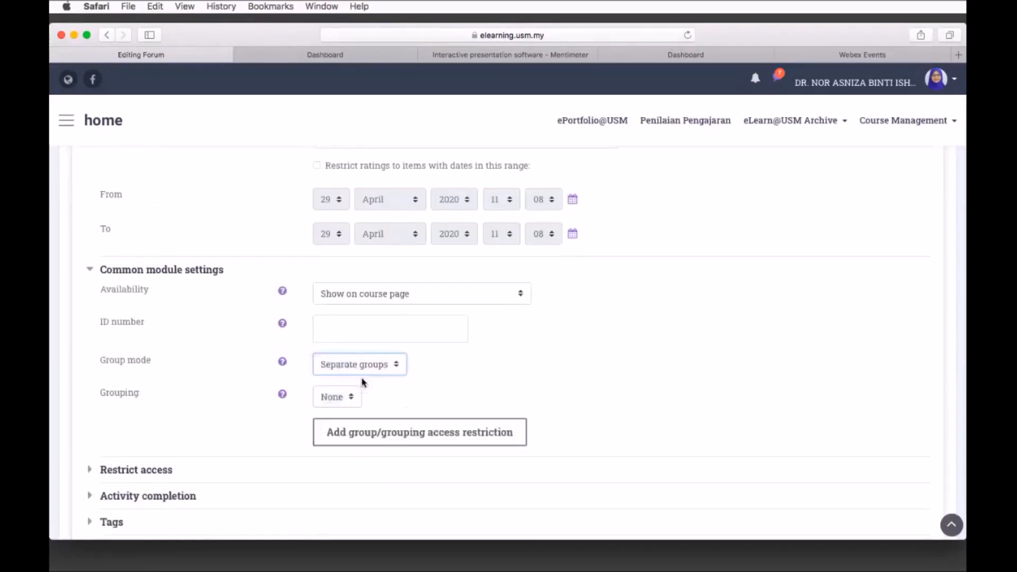
left_click(401, 439)
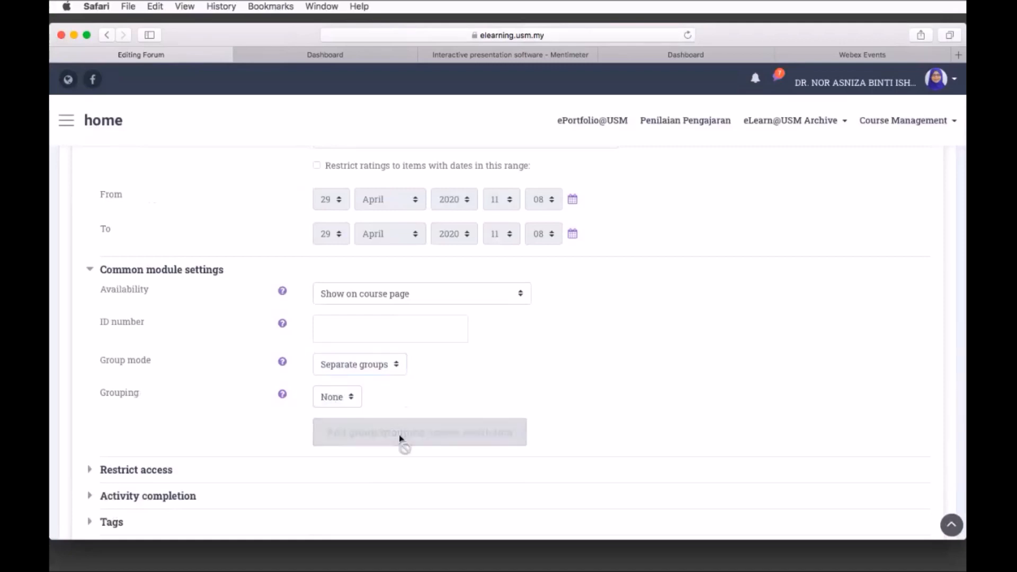
- Set the forum's group mode back to No groups
left_click(397, 366)
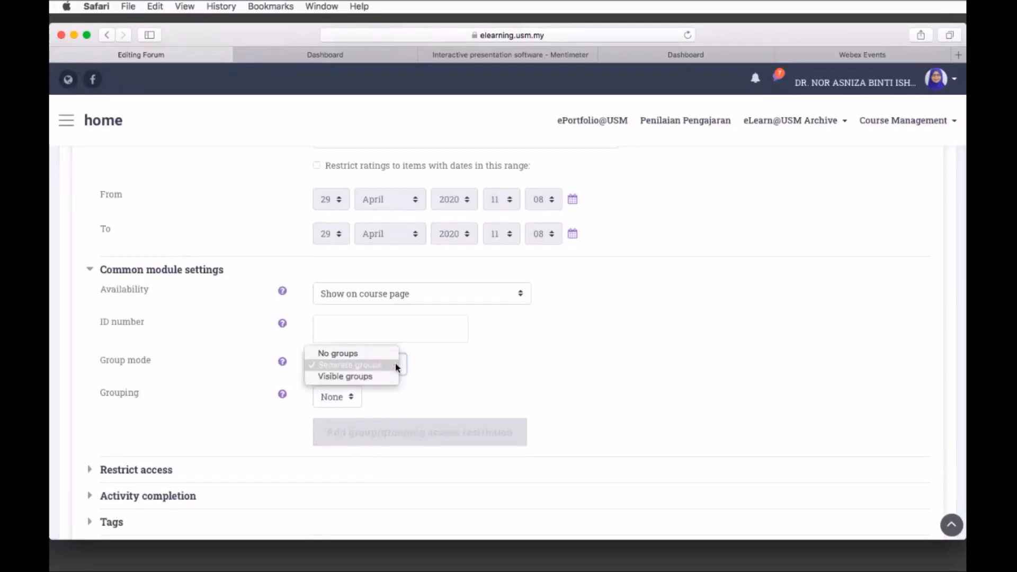
left_click(374, 354)
- Expand the forum's restrict access and activity completion settings and review the restriction and completion requirement options
scroll(392, 413, "down", 1)
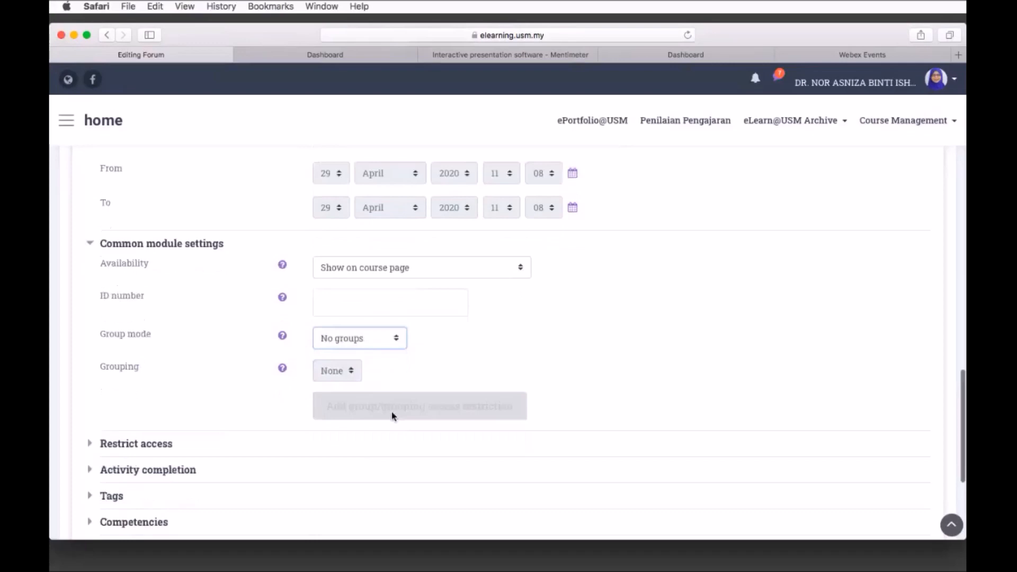
scroll(394, 416, "down", 1)
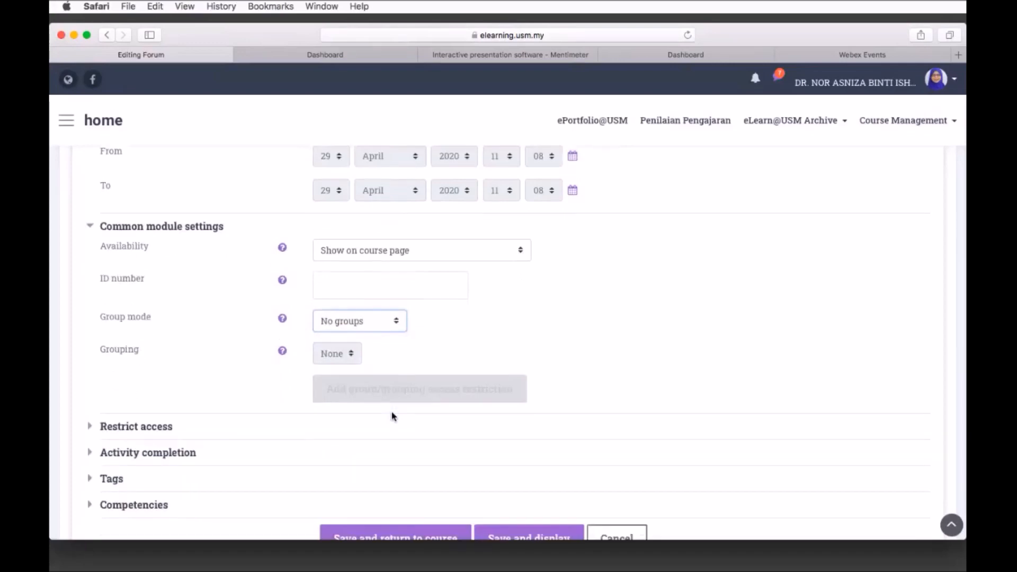
scroll(393, 416, "down", 3)
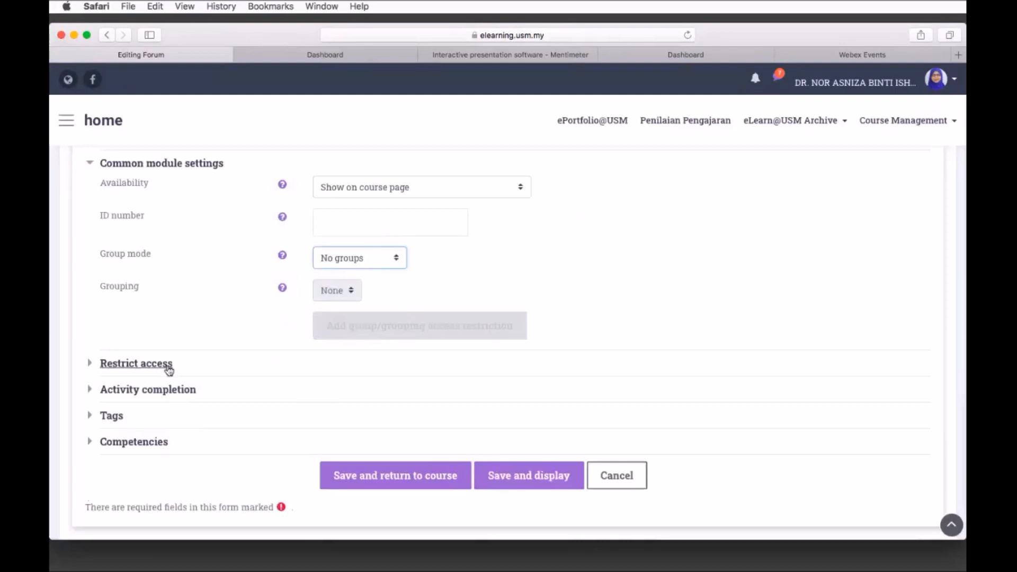
left_click(137, 363)
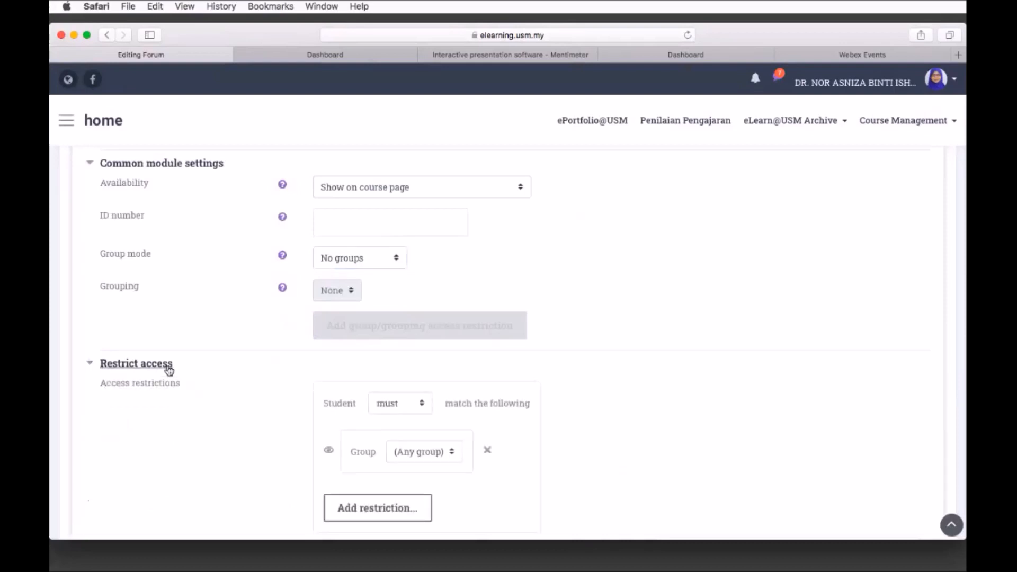
scroll(231, 387, "down", 5)
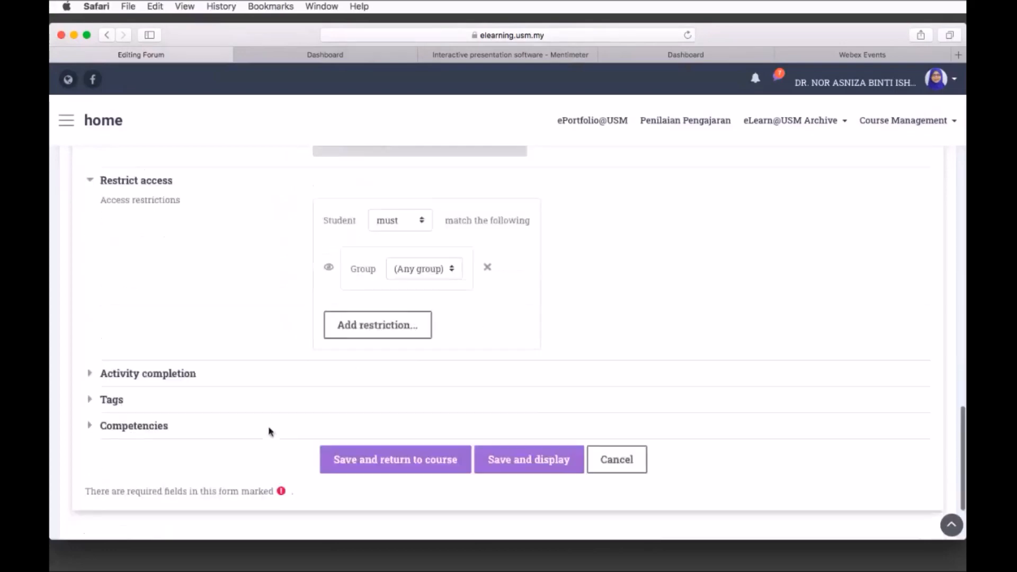
left_click(155, 374)
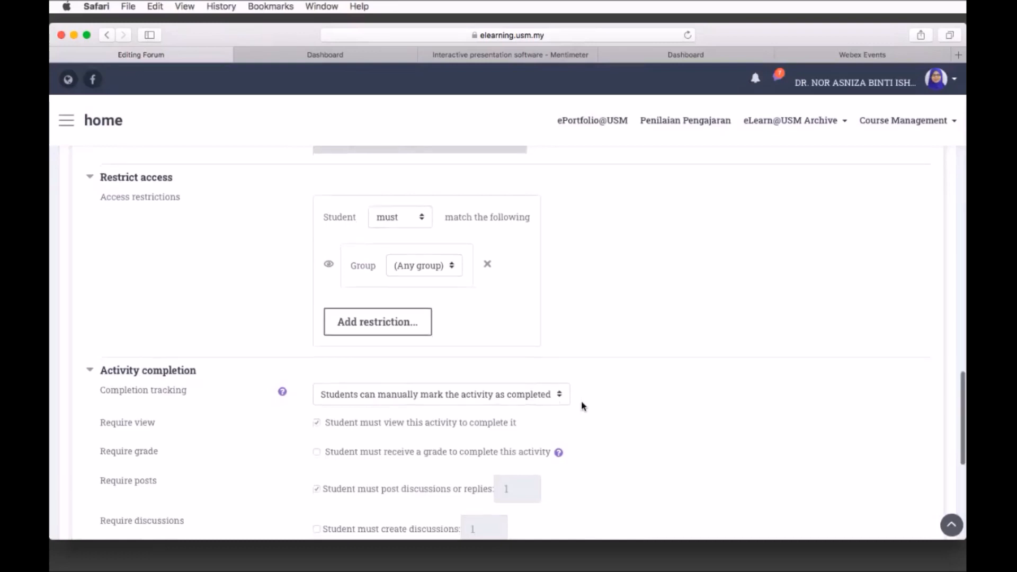
scroll(582, 406, "down", 5)
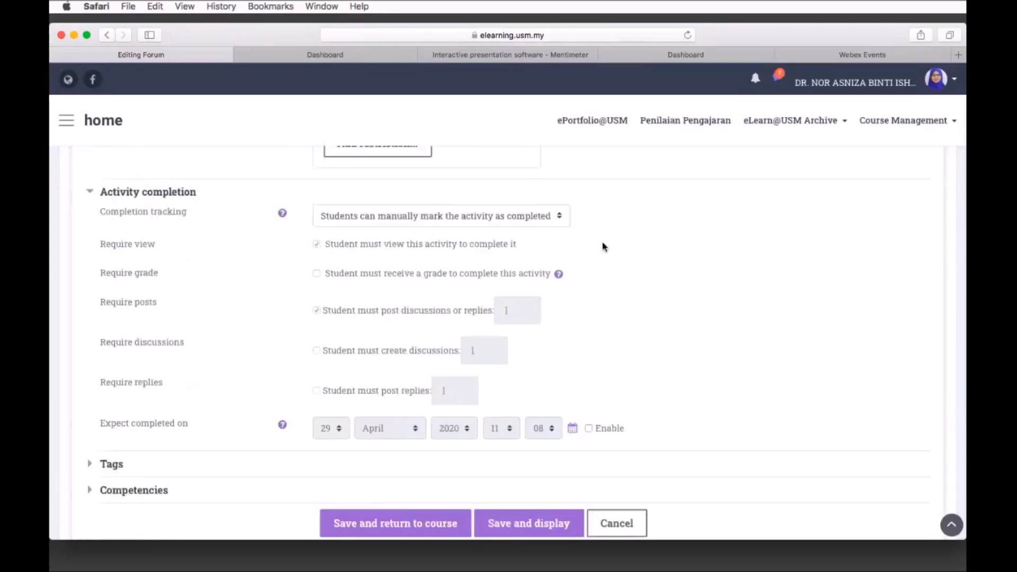
- Expand the forum's Tags and Competencies sections, and save the forum settings, returning to the course page
scroll(601, 246, "down", 3)
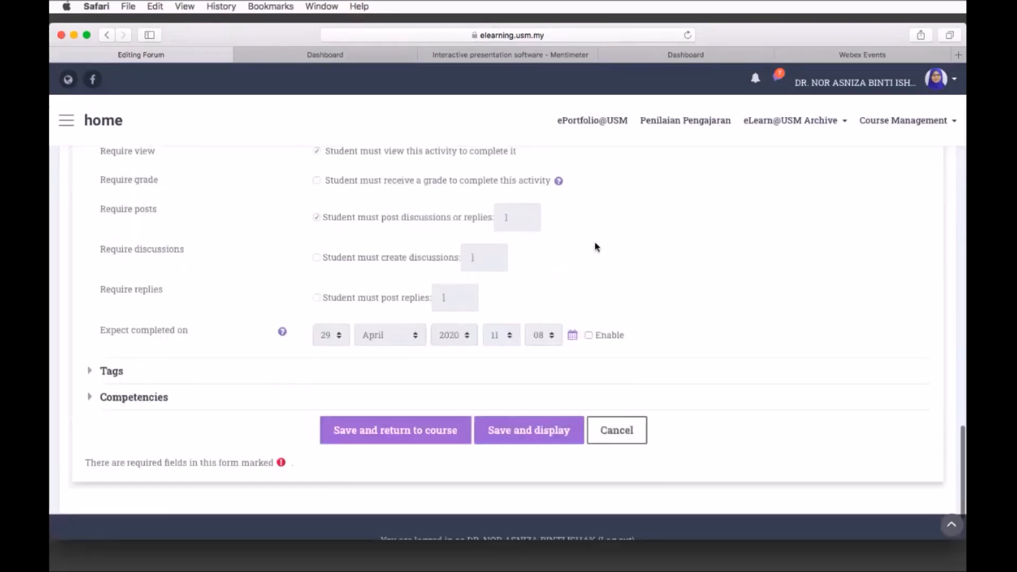
left_click(110, 373)
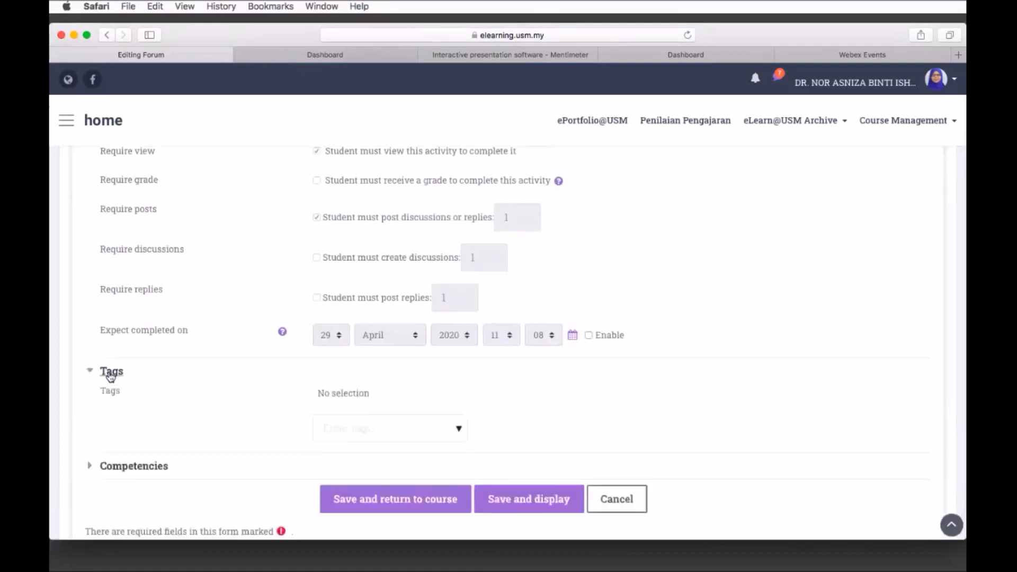
scroll(127, 402, "down", 1)
left_click(138, 427)
scroll(212, 411, "down", 5)
left_click(407, 339)
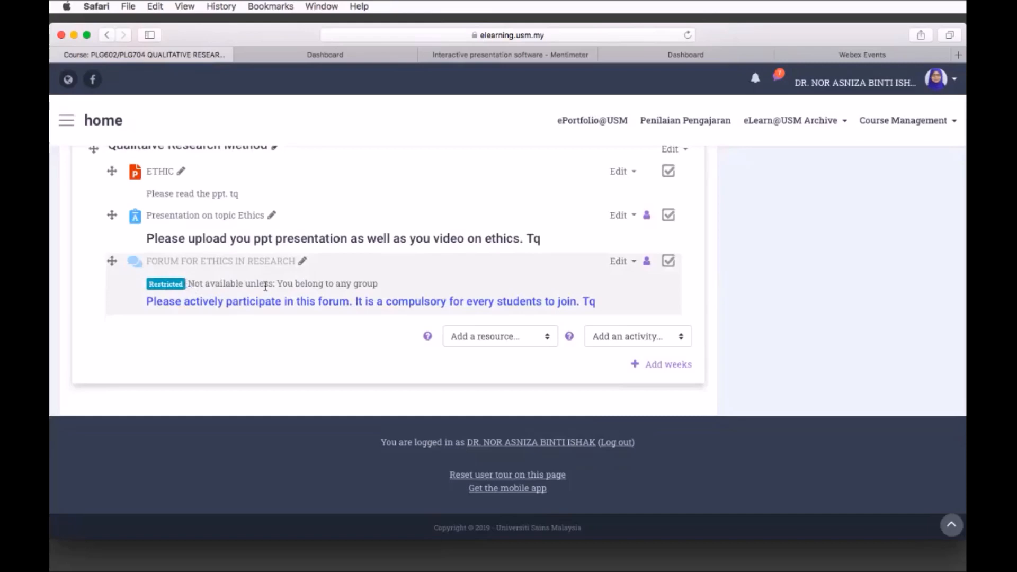
- Open the settings of FORUM FOR ETHICS IN RESEARCH and expand the Restrict access and Common module settings sections
left_click(634, 262)
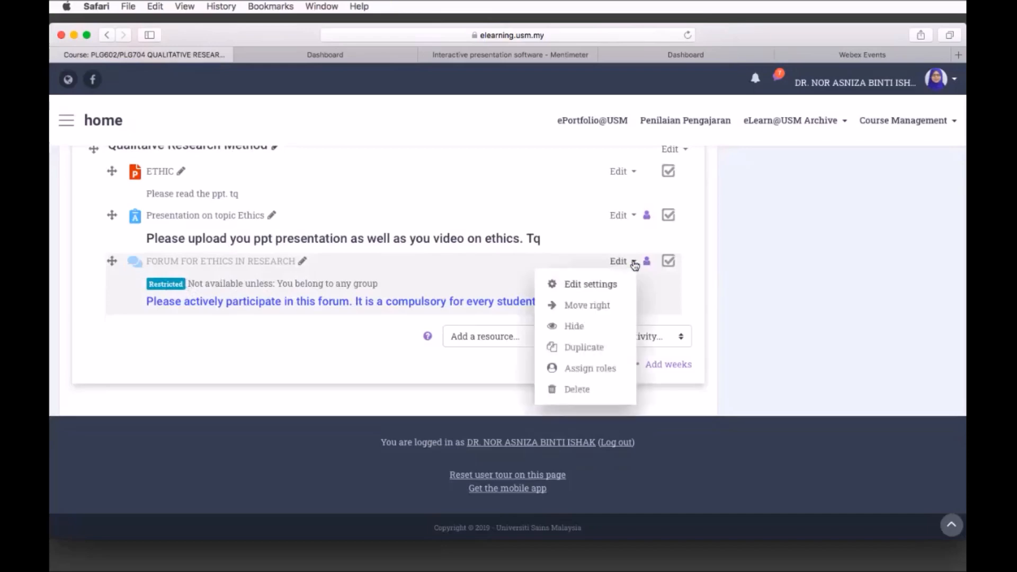
left_click(602, 286)
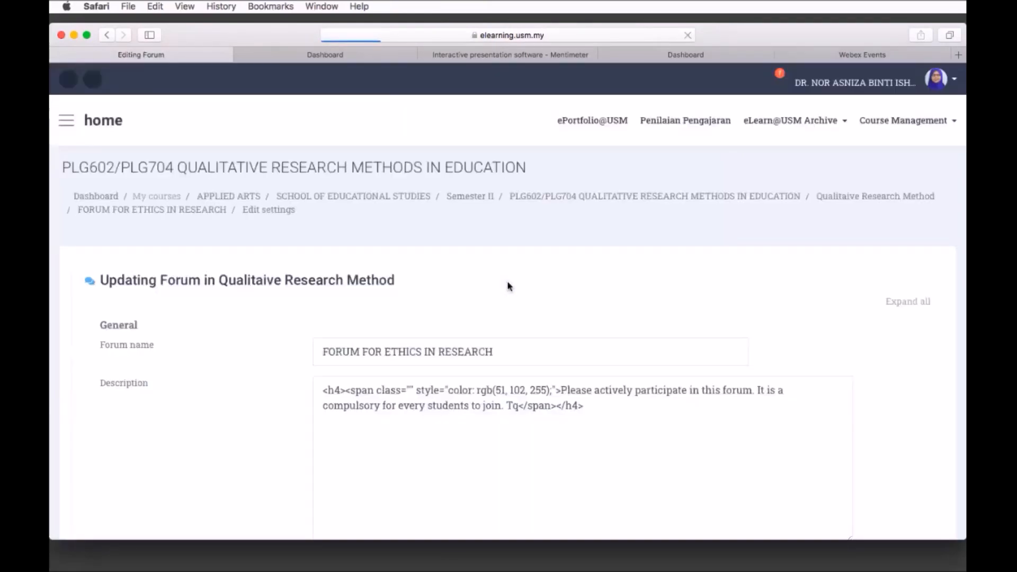
scroll(508, 286, "down", 20)
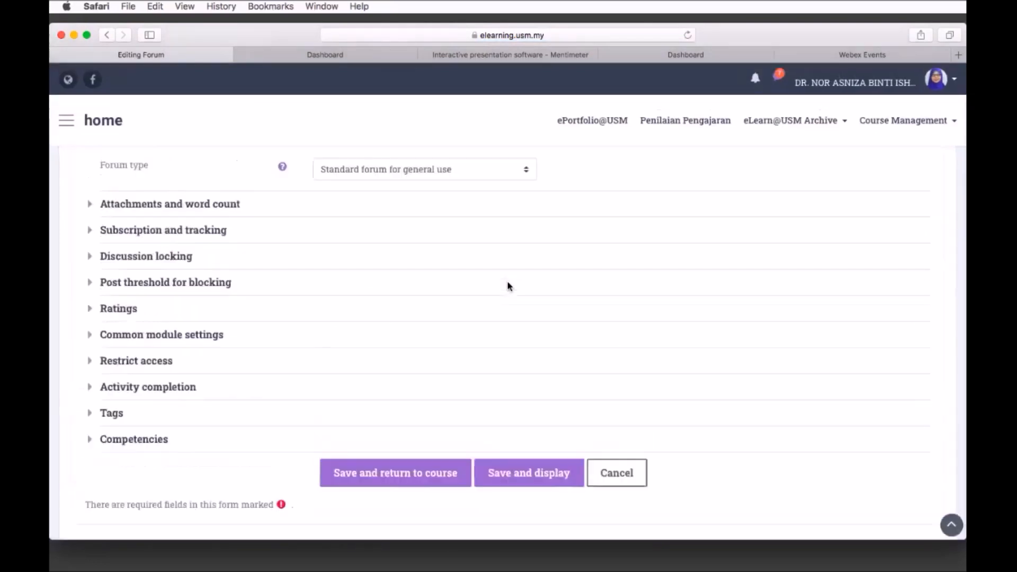
left_click(138, 361)
left_click(158, 335)
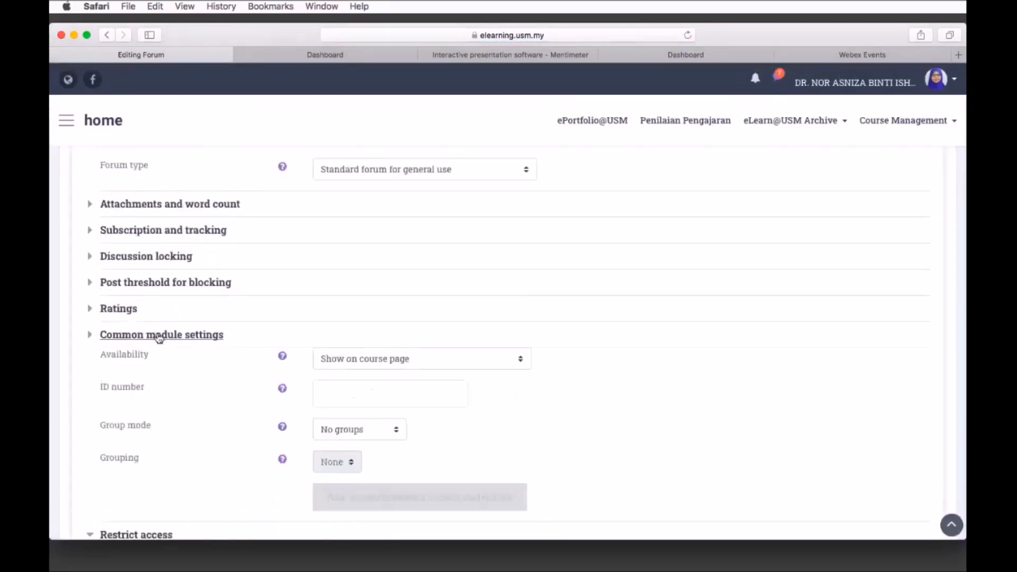
scroll(352, 440, "down", 1)
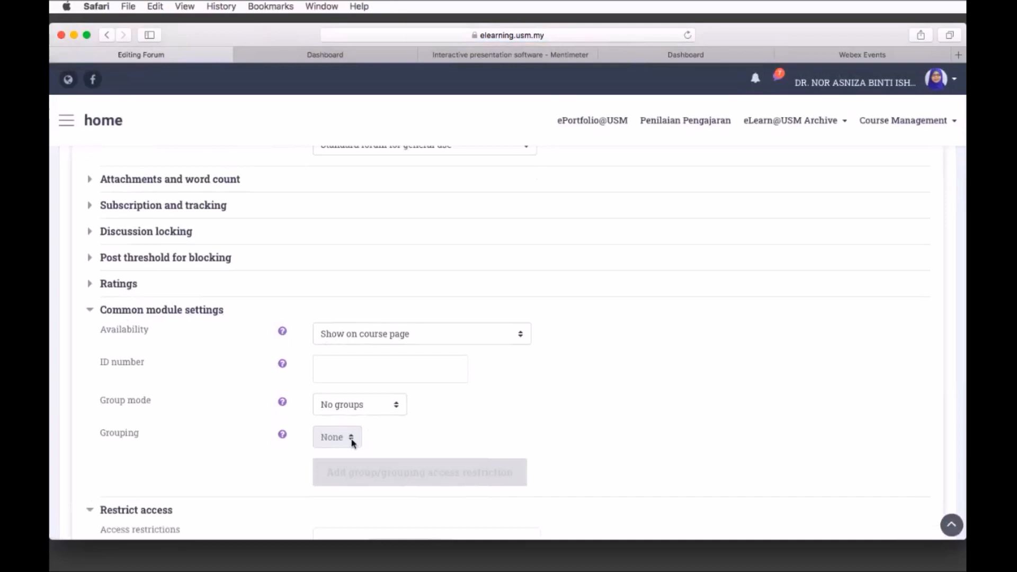
- Review the forum's group mode and availability options, and save the settings, returning to the course page
left_click(398, 406)
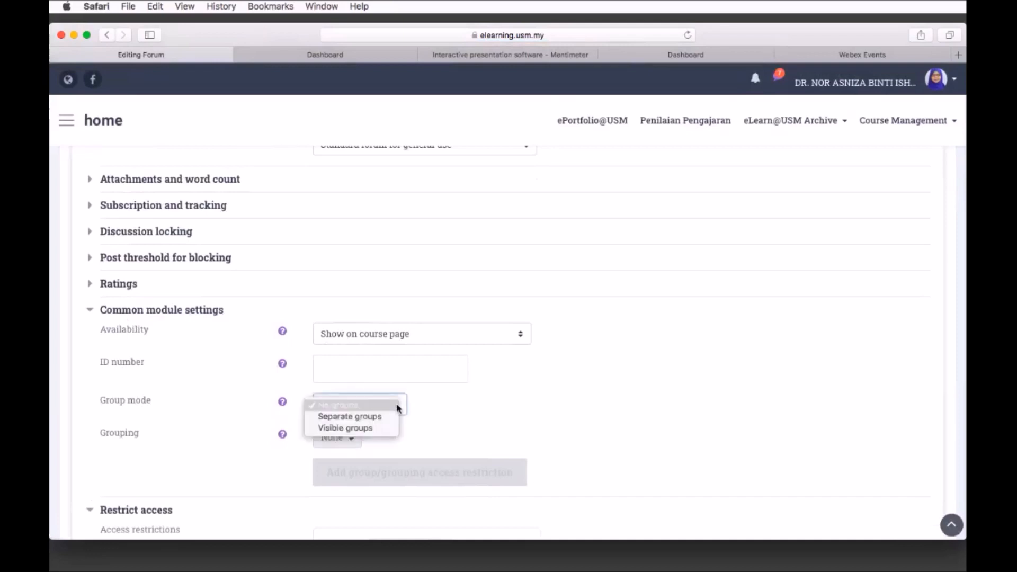
left_click(518, 336)
left_click(548, 359)
scroll(548, 360, "down", 1)
scroll(548, 359, "up", 3)
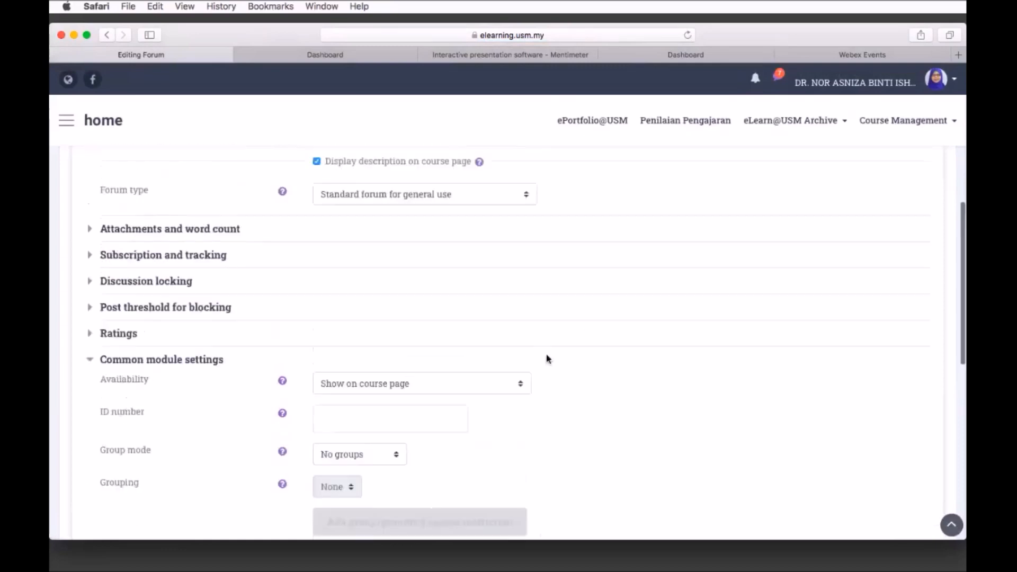
scroll(548, 359, "down", 10)
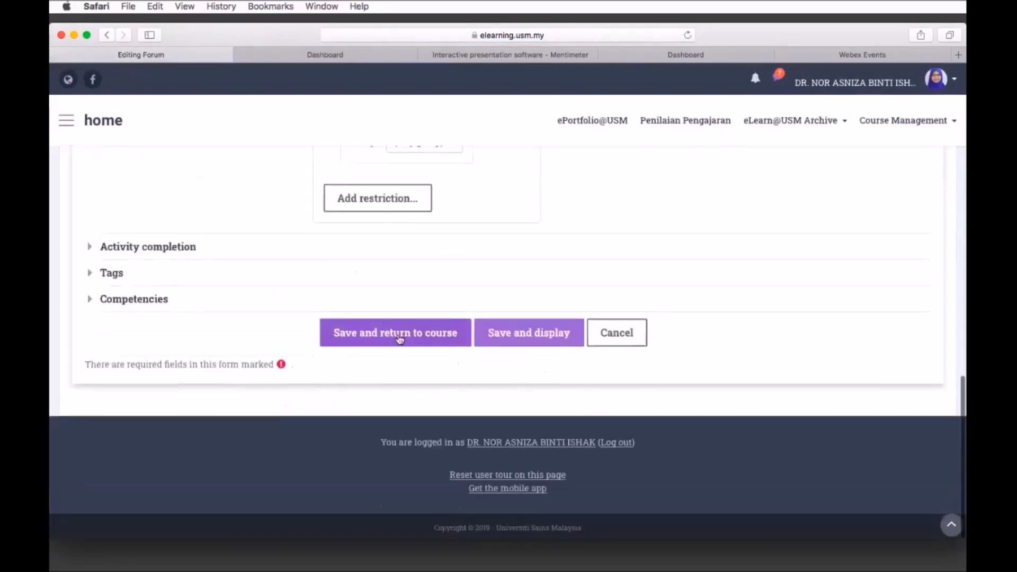
left_click(400, 339)
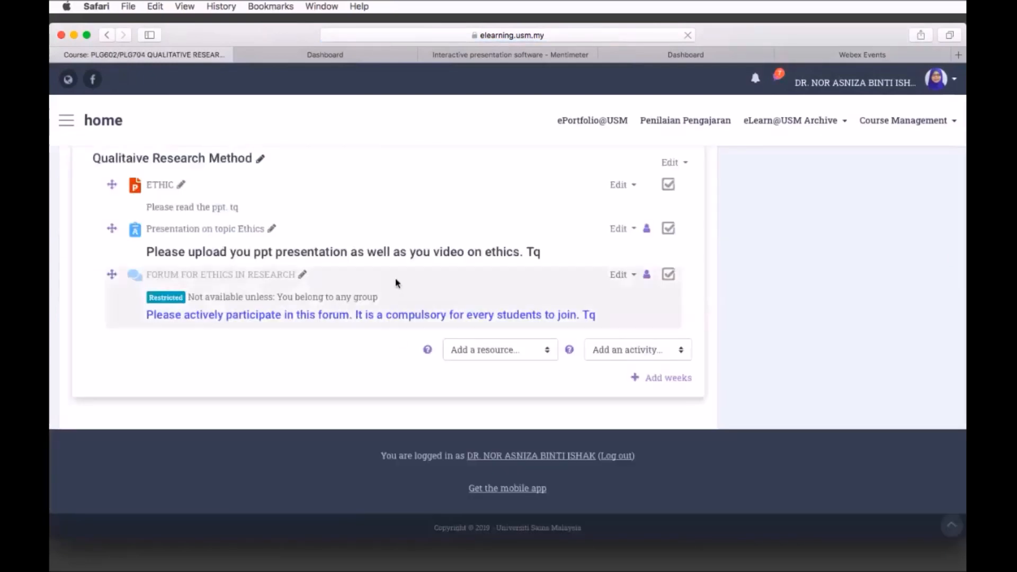
left_click(303, 262)
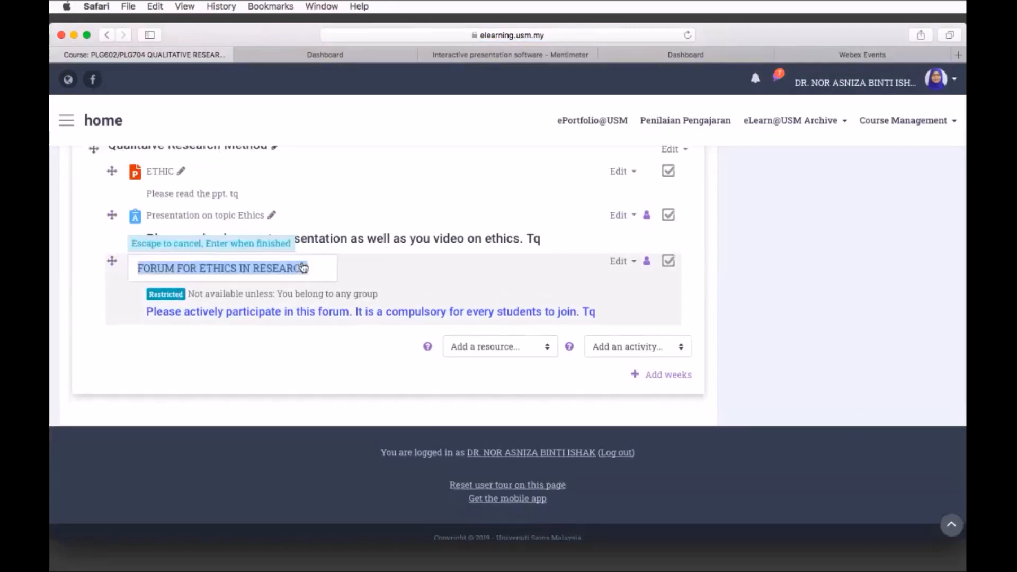
left_click(183, 294)
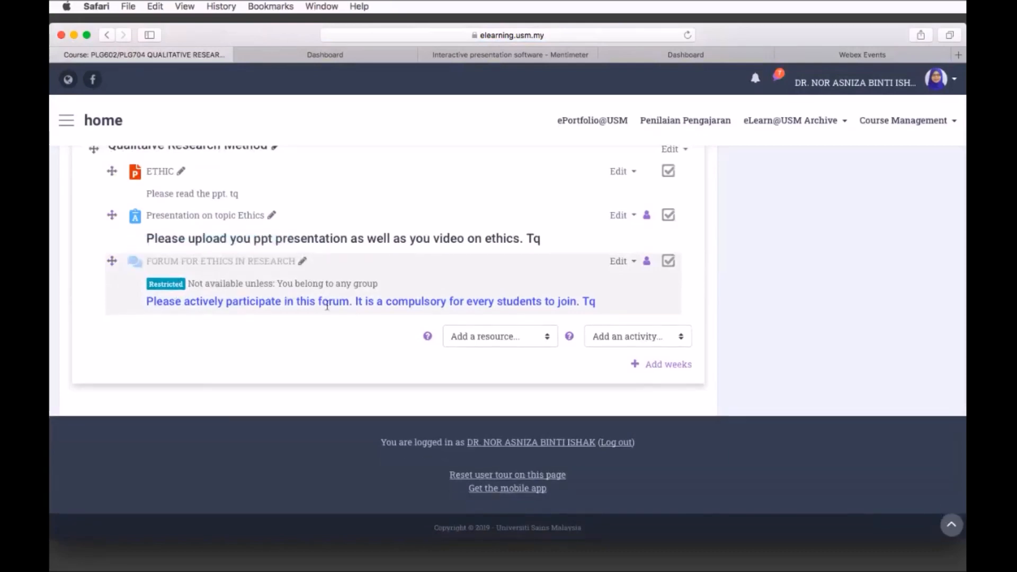
scroll(488, 273, "up", 2)
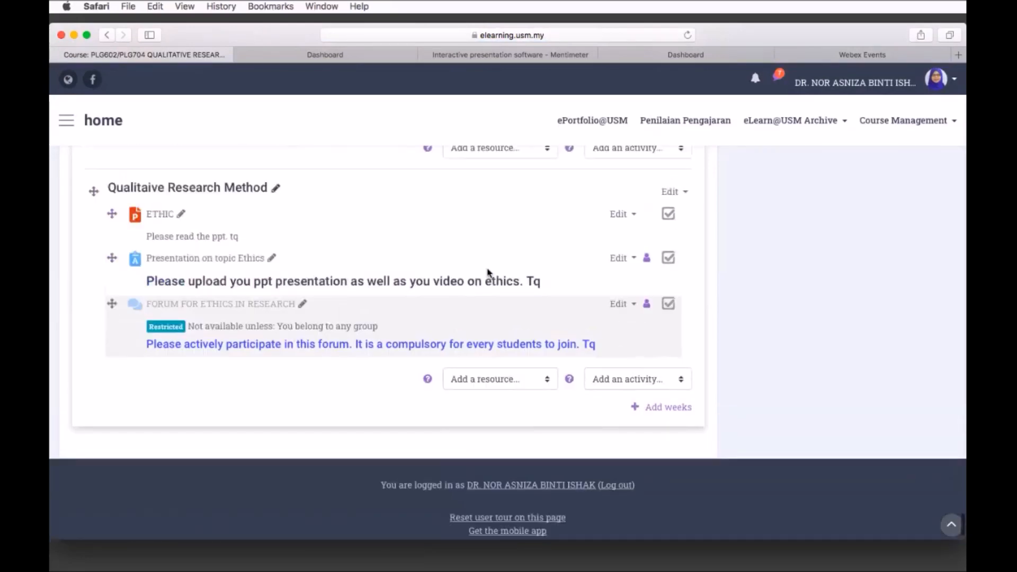
- Hide the Presentation on topic Ethics assignment from students and show it again
left_click(635, 259)
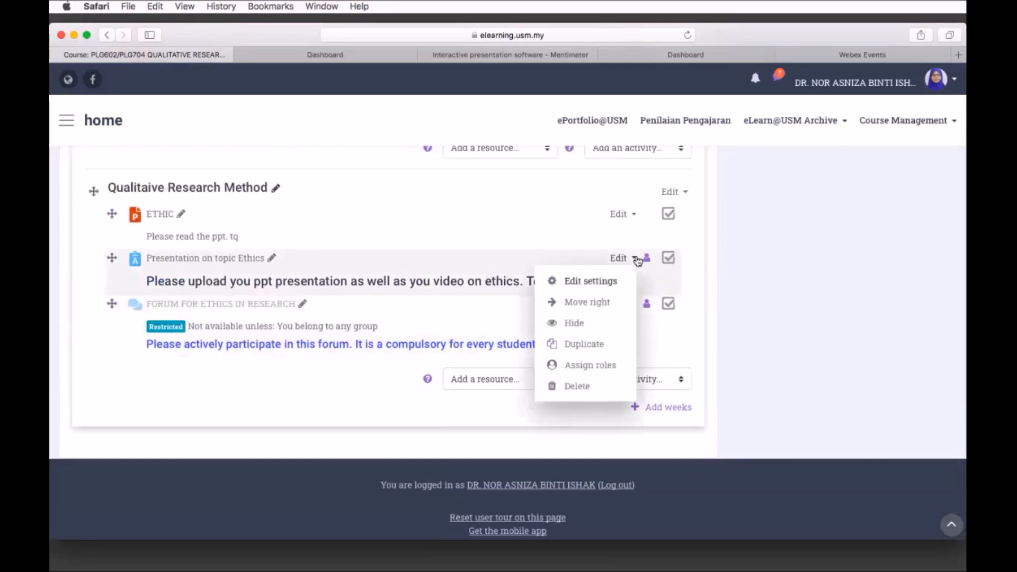
left_click(574, 324)
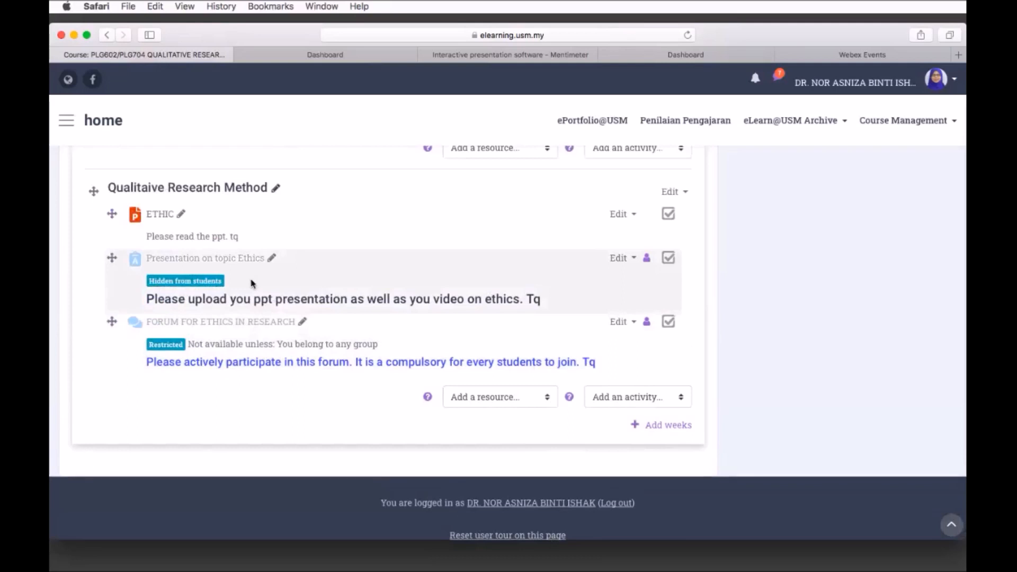
left_click(634, 260)
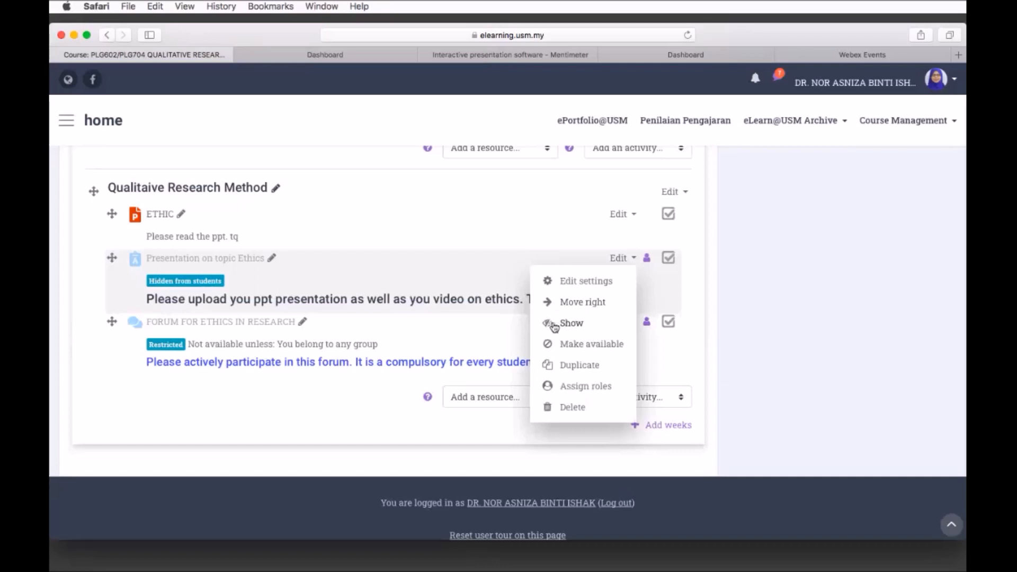
left_click(577, 324)
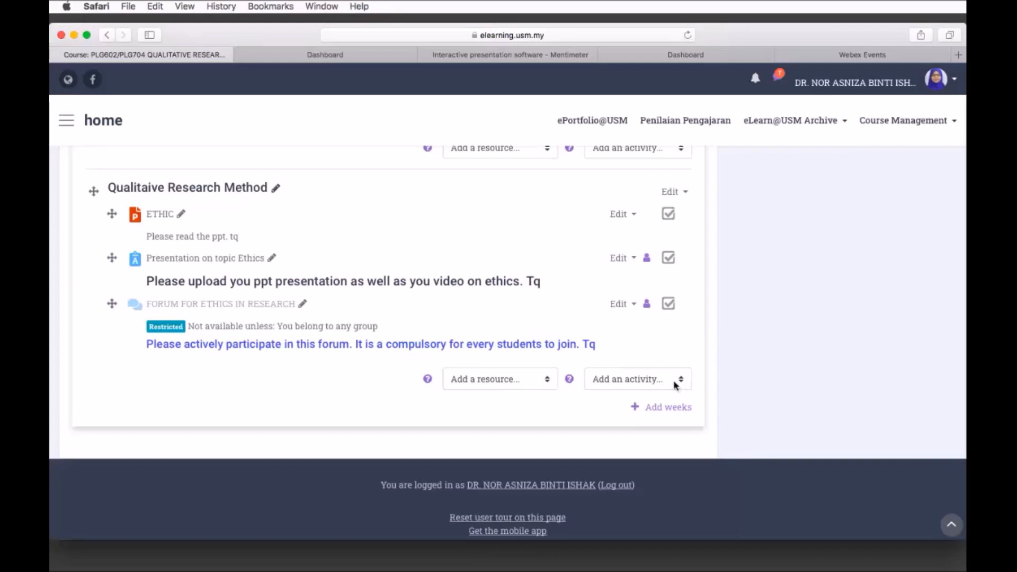
- Add a new Quiz activity to the Qualitaive Research Method section of the course
scroll(583, 319, "up", 2)
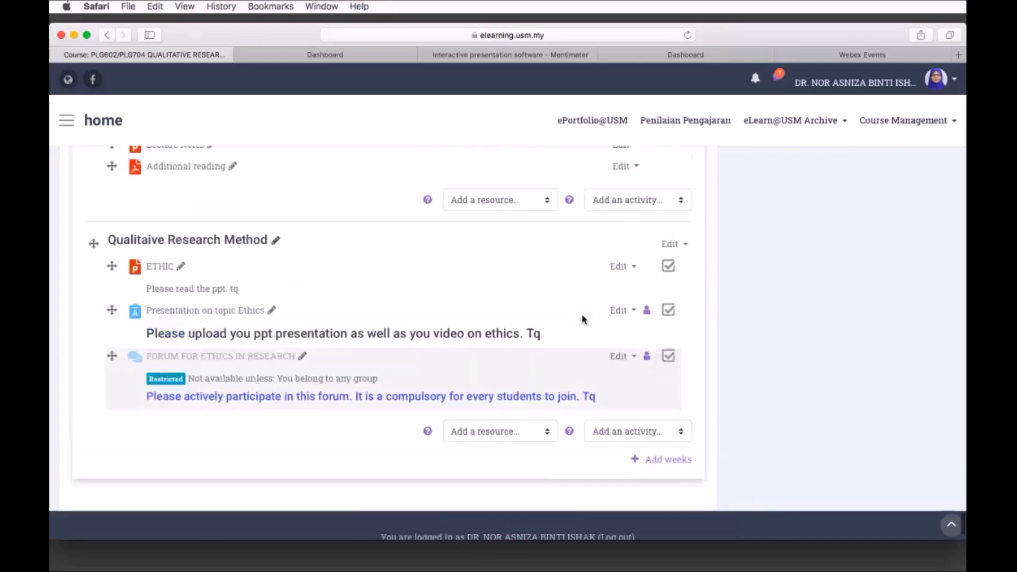
scroll(583, 319, "up", 1)
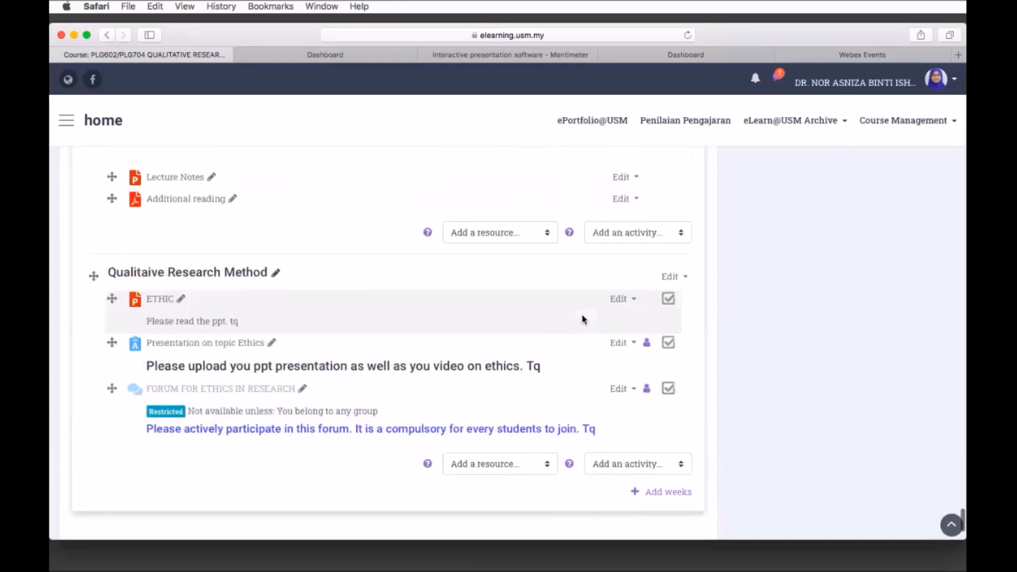
scroll(583, 319, "down", 1)
left_click(683, 444)
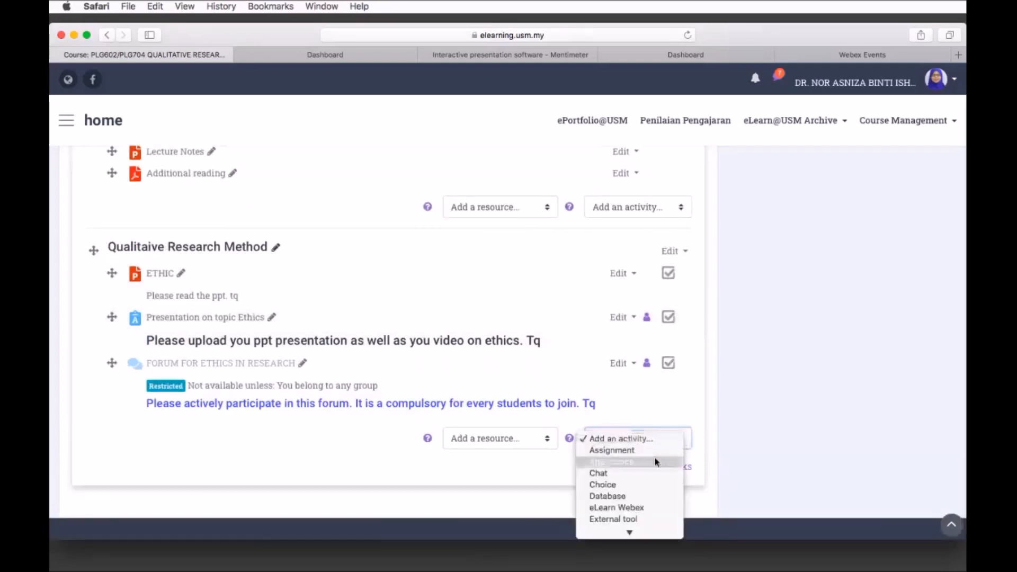
mouse_move(629, 532)
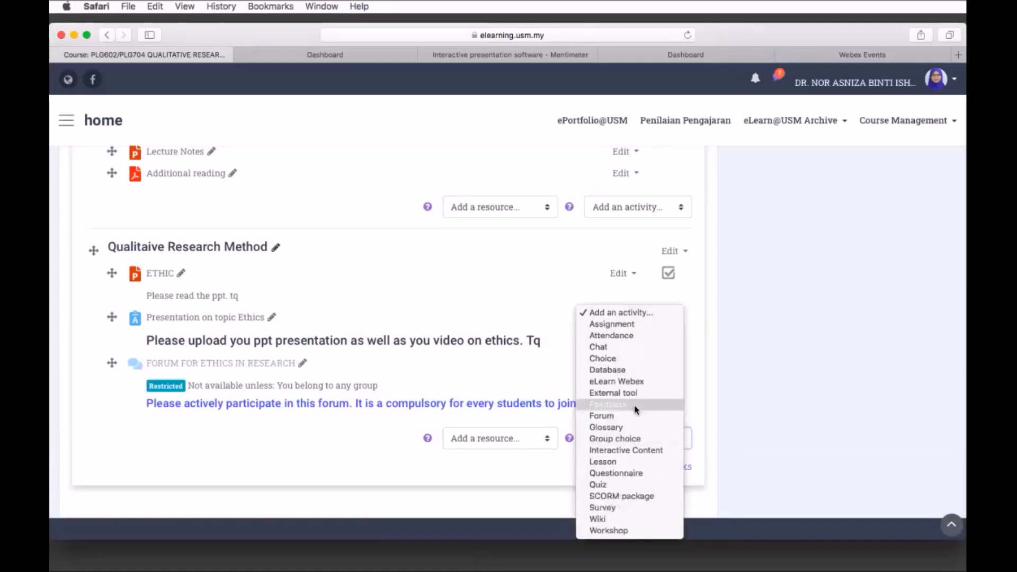
left_click(624, 485)
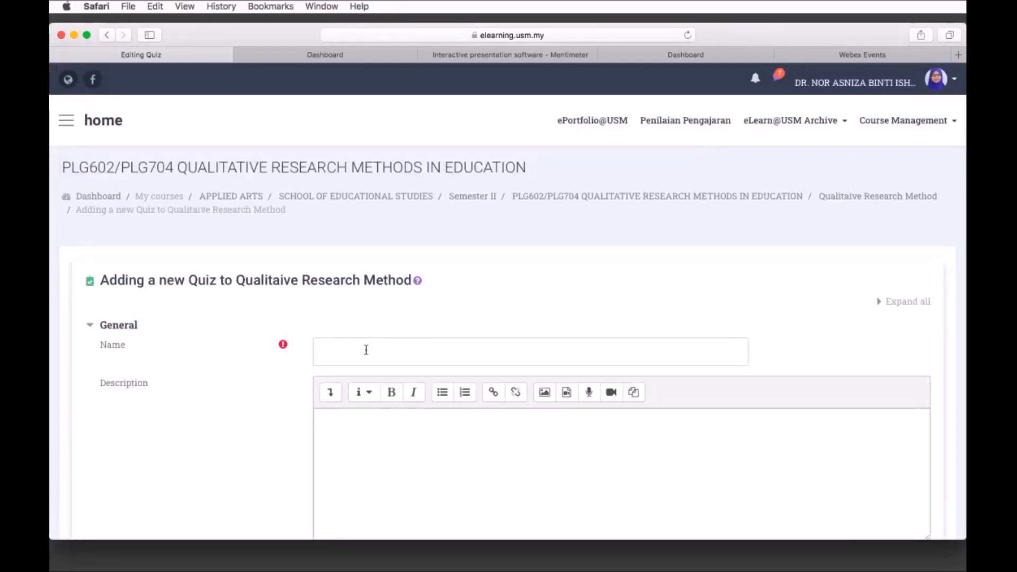
- Name the quiz QUIZ FOR ETHICS IN RESEARCH
type("quiz")
key("BackSpace")
key("BackSpace")
key("BackSpace")
key("BackSpace")
type("quiz")
key("BackSpace")
key("BackSpace")
key("BackSpace")
key("BackSpace")
type("QUIZ FOR ETHICS IN RESEARCH")
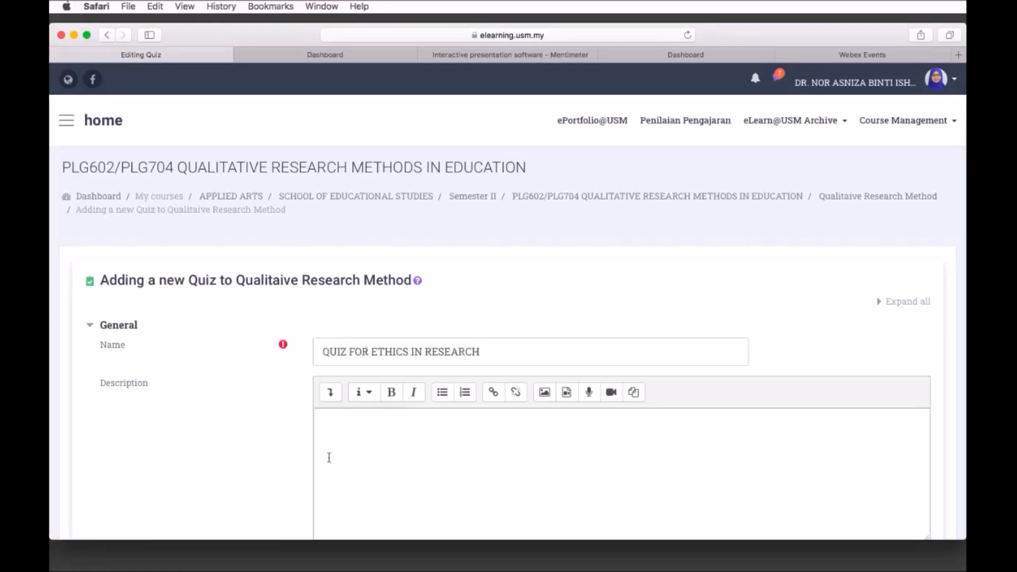
- Enter the quiz description "Please answer all questions. Tq" and enable displaying it on the course page
left_click(358, 415)
scroll(377, 443, "down", 2)
type("Please a")
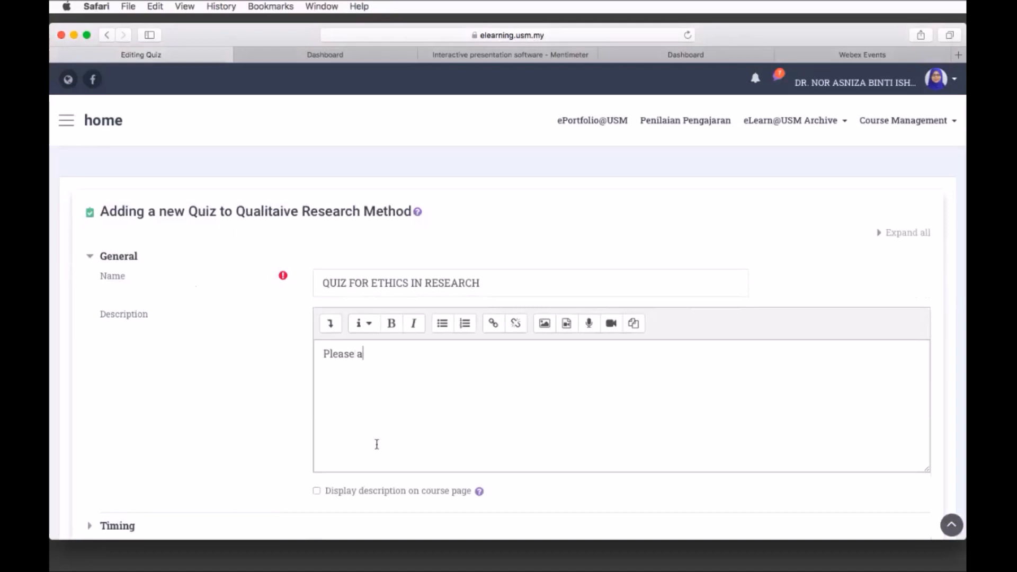
type("nswer all questions")
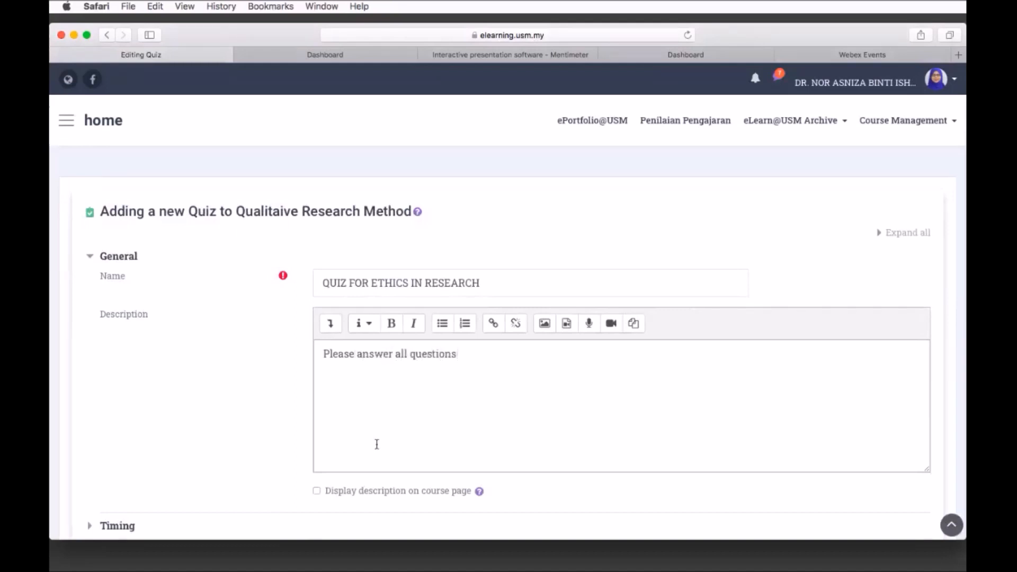
type(". Tq")
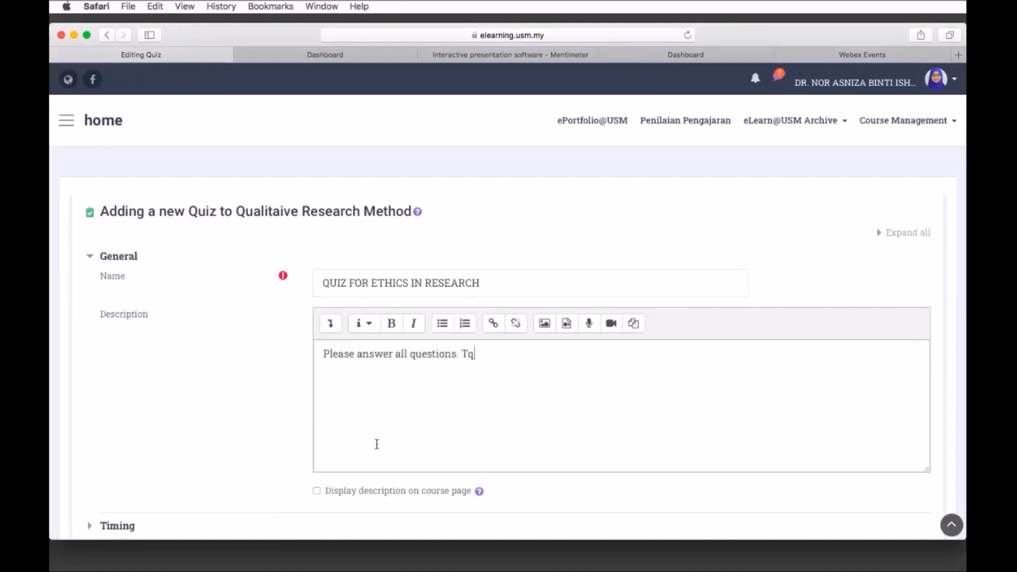
scroll(345, 441, "down", 3)
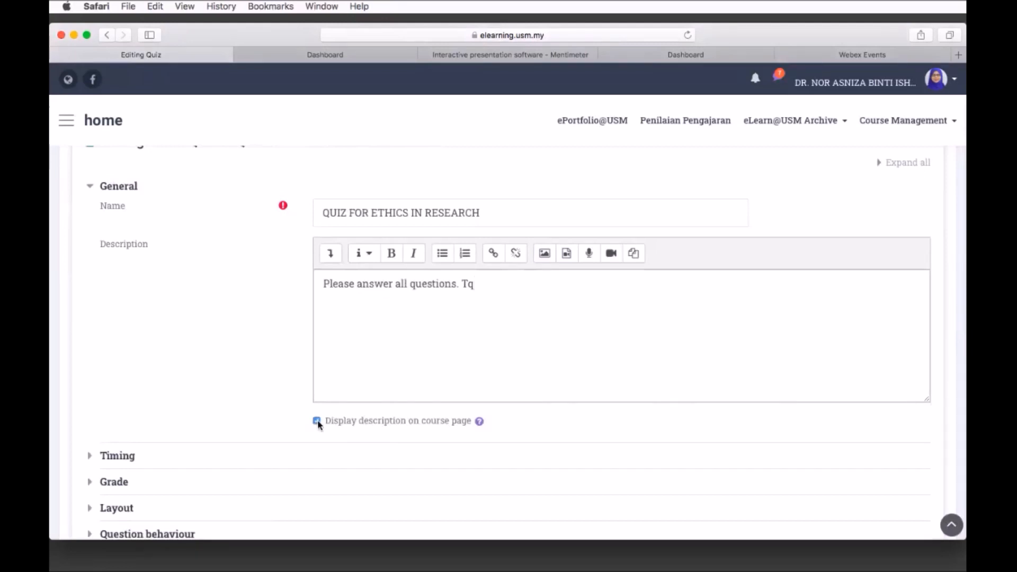
- Enable the quiz's opening date in the Timing settings and set it to 29 April 2020 at 13:00
scroll(318, 424, "down", 4)
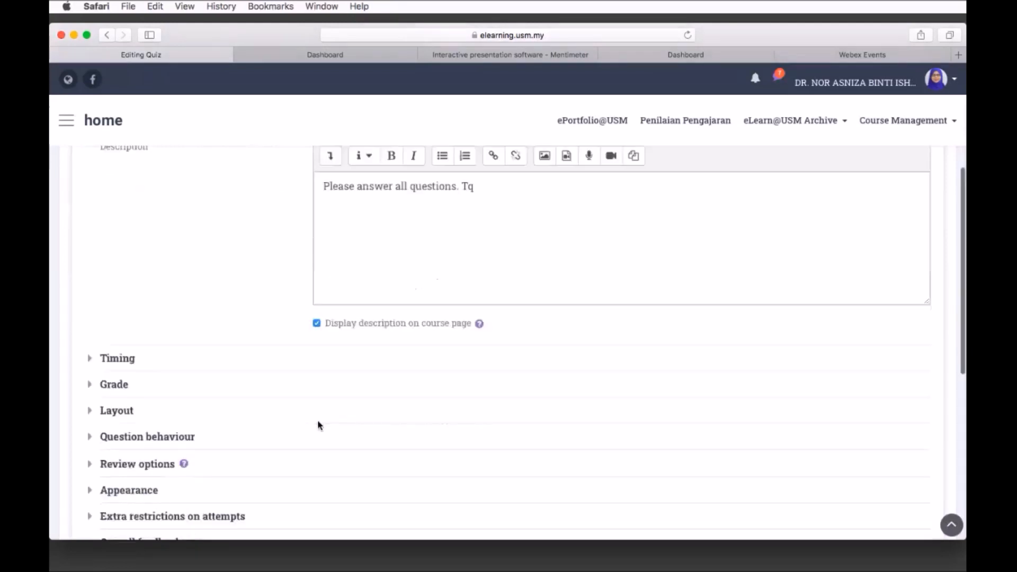
left_click(119, 358)
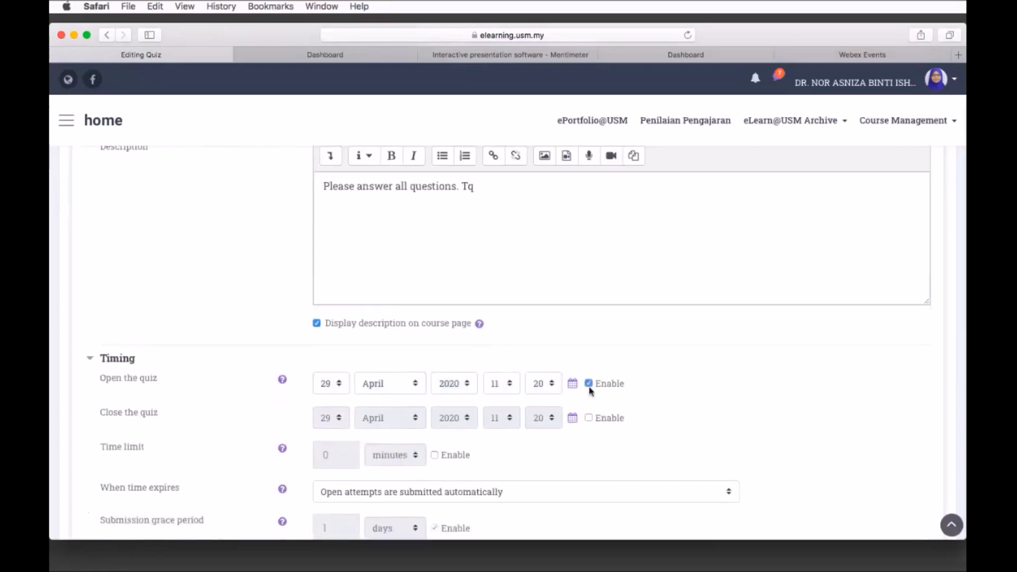
left_click(343, 386)
left_click(379, 375)
left_click(510, 384)
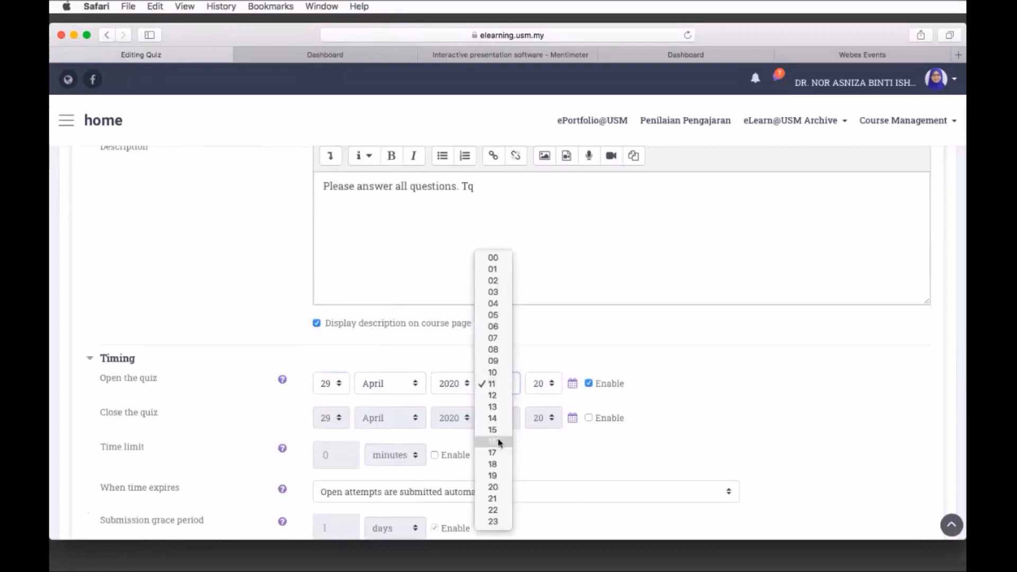
left_click(497, 410)
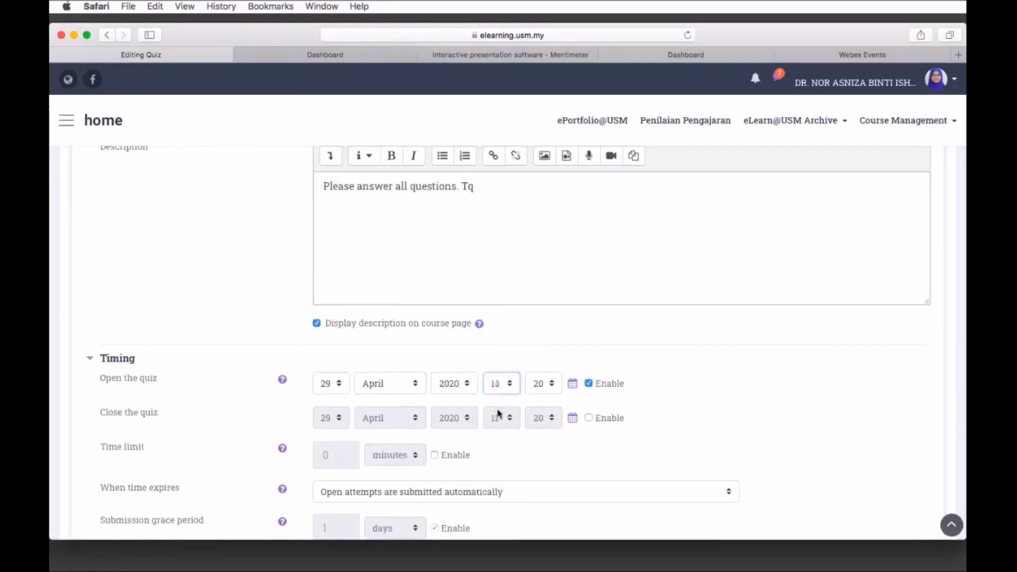
left_click(550, 384)
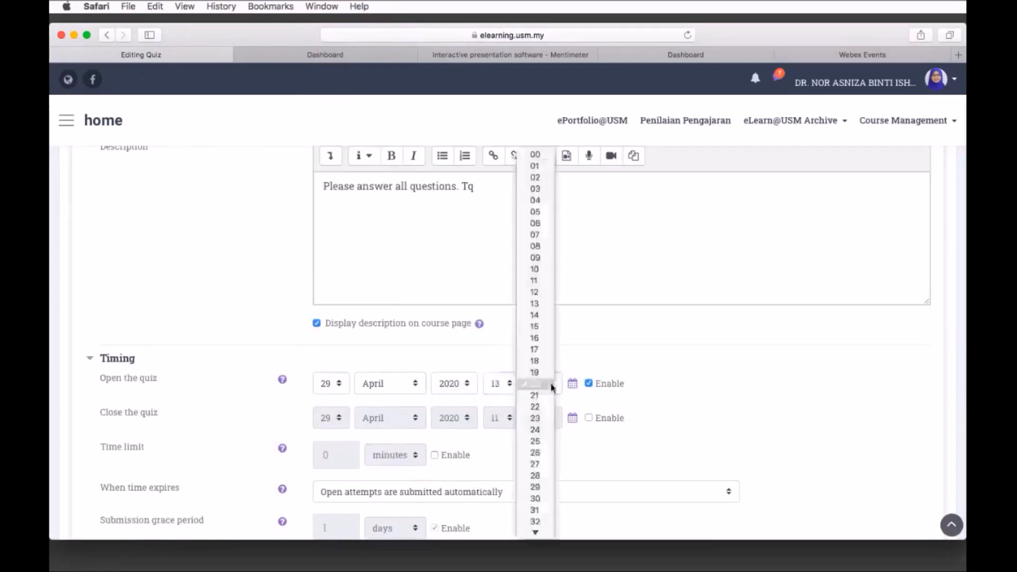
left_click(535, 159)
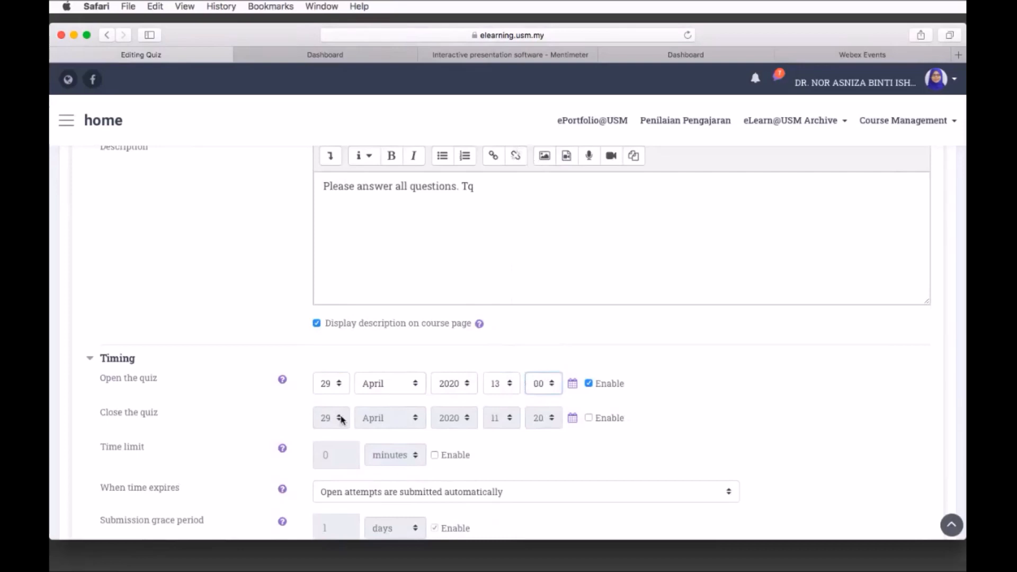
- Enable the quiz's closing date and set it to 29 April 2020 at 14:00
left_click(589, 418)
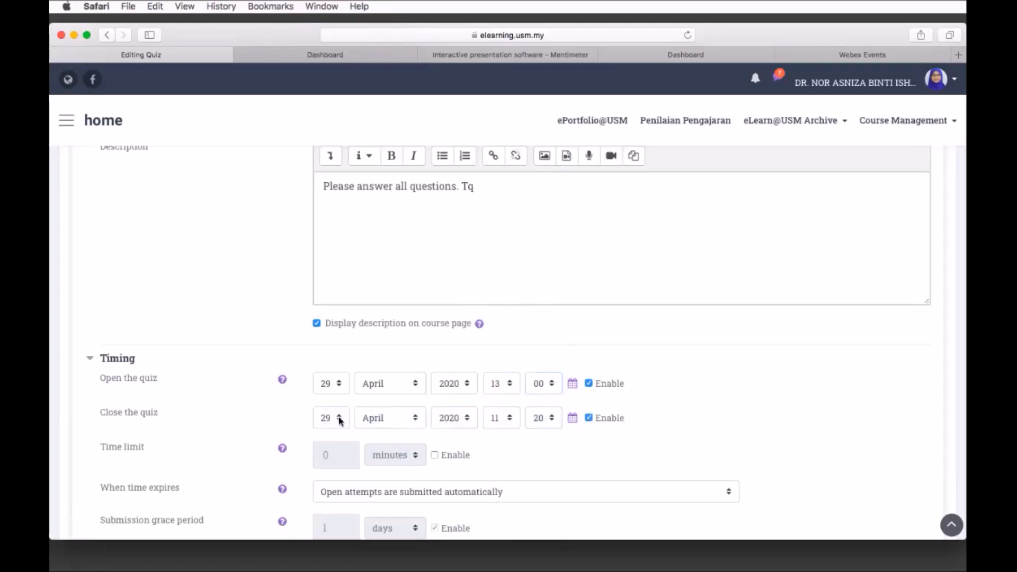
left_click(339, 418)
left_click(339, 419)
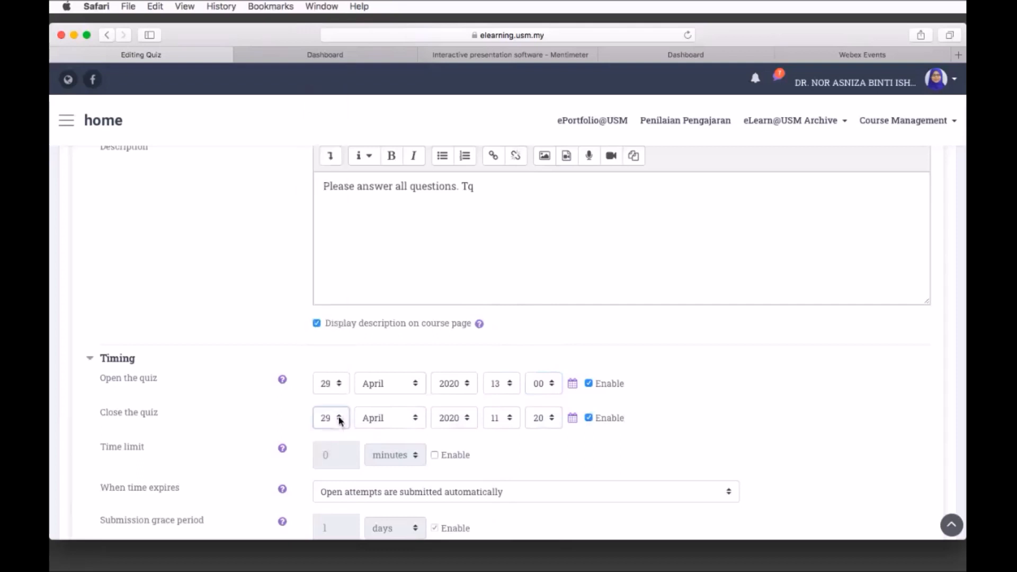
left_click(512, 421)
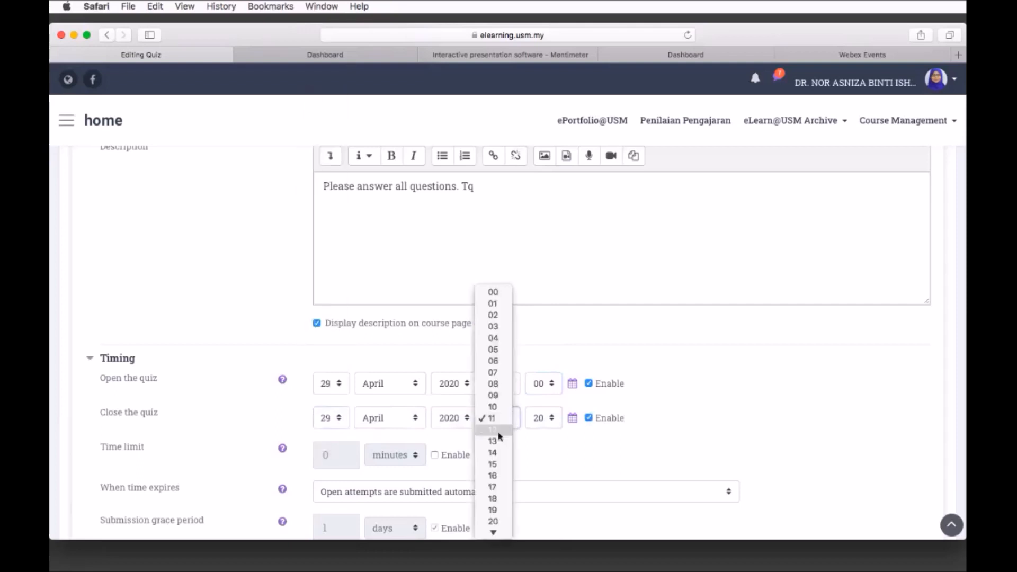
left_click(498, 431)
left_click(499, 429)
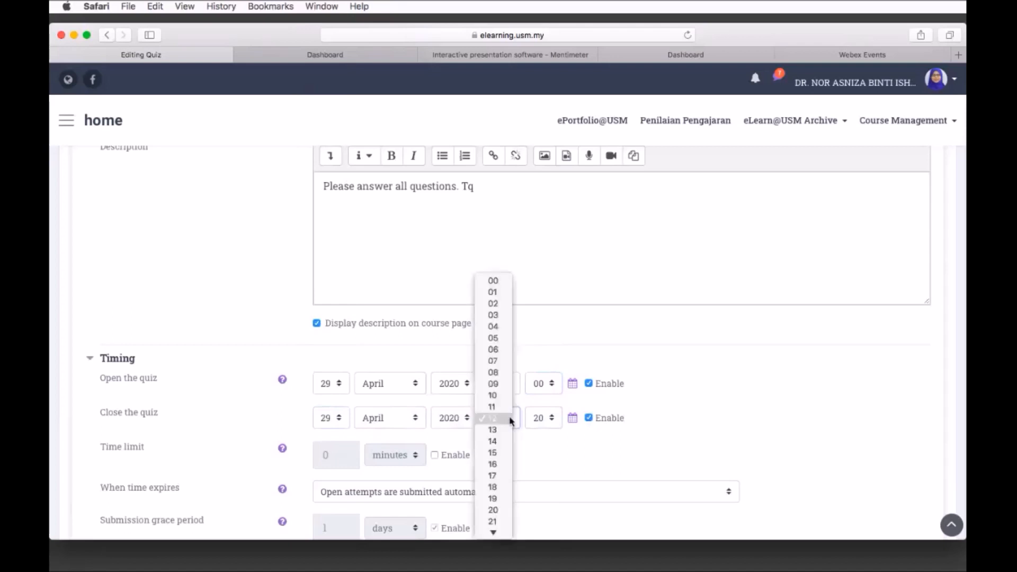
left_click(498, 442)
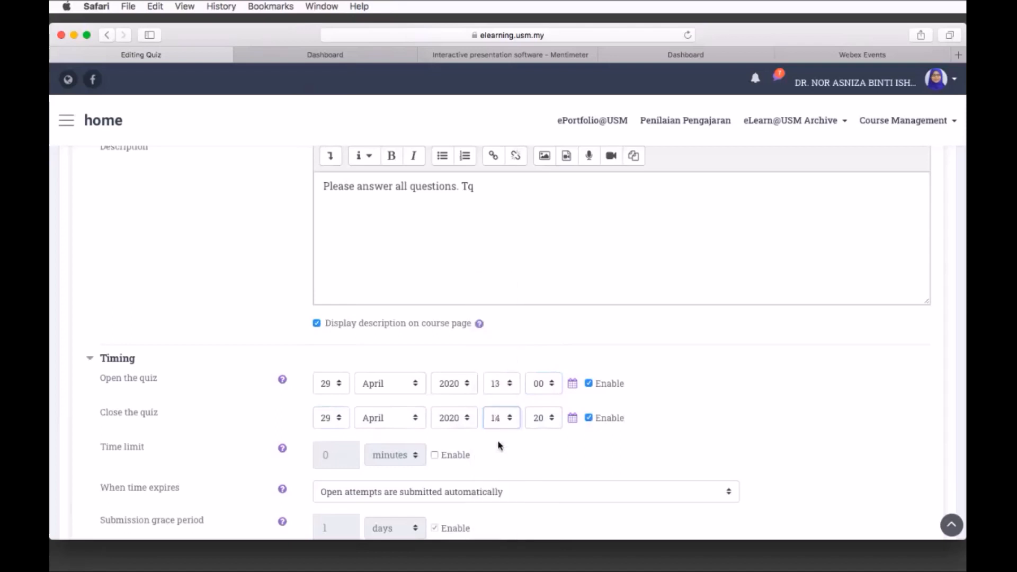
left_click(551, 421)
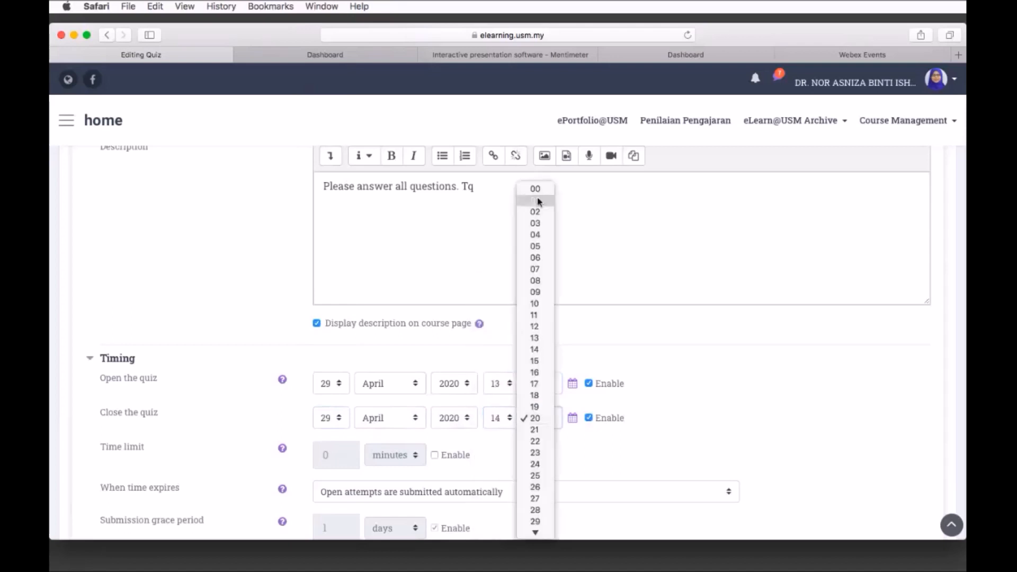
left_click(538, 200)
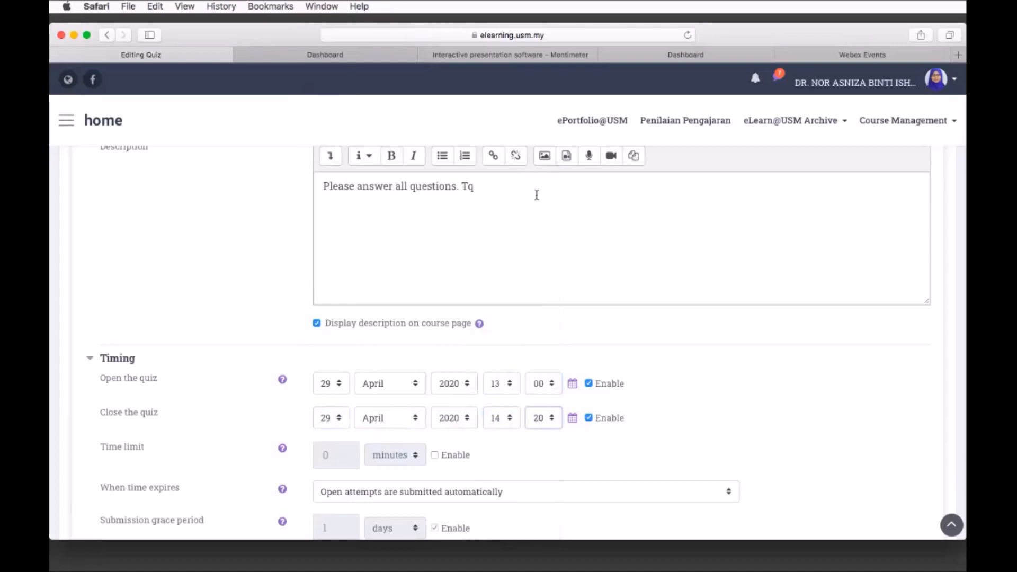
left_click(553, 420)
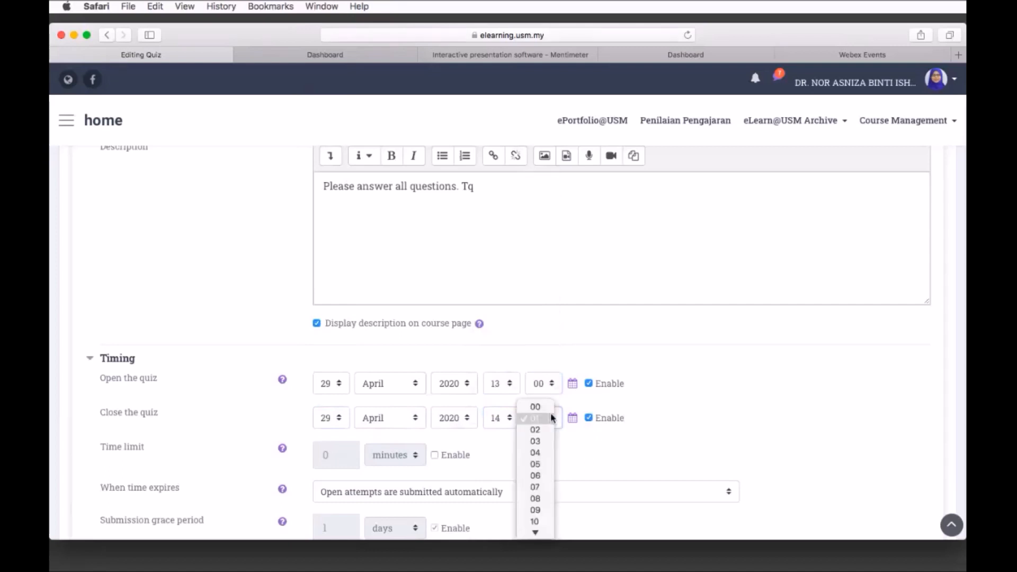
left_click(549, 407)
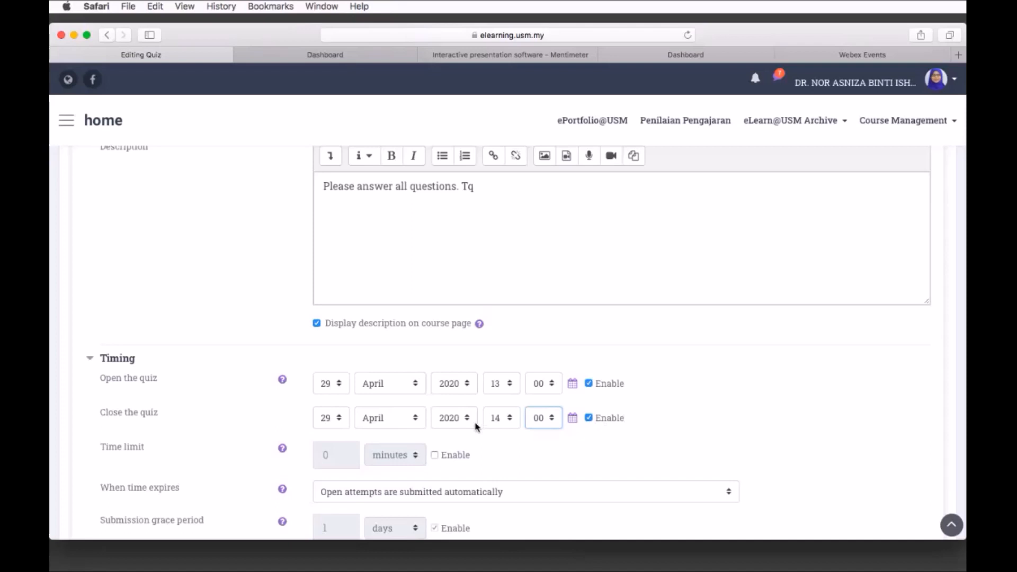
- Change the hour of the quiz's closing time to 13
scroll(580, 419, "down", 3)
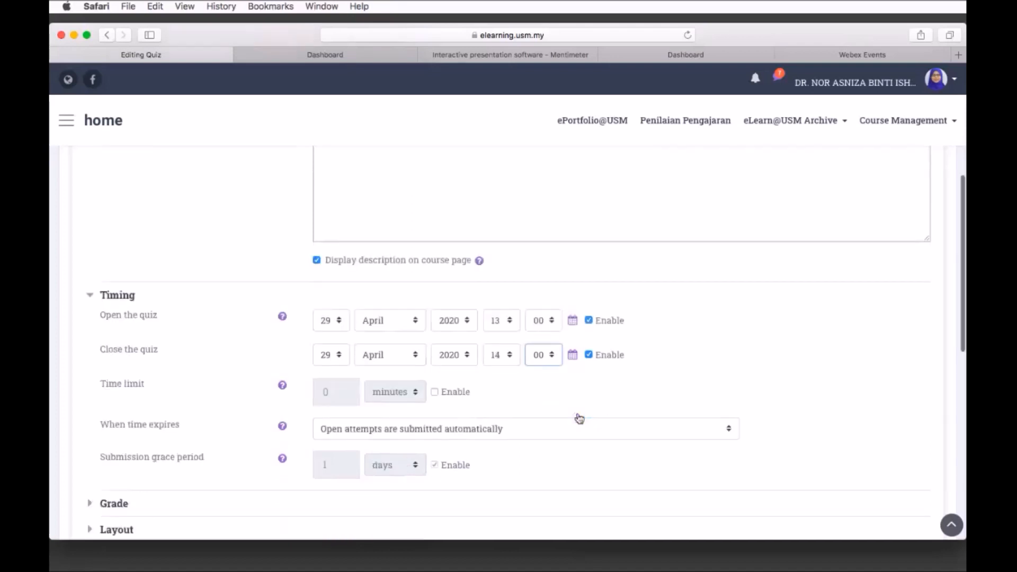
scroll(580, 419, "down", 1)
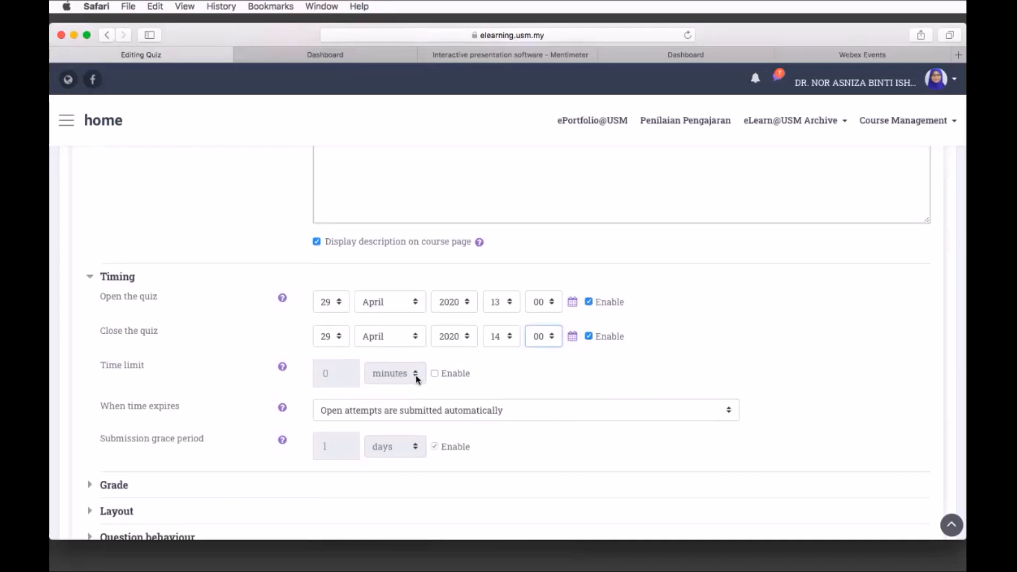
left_click(506, 336)
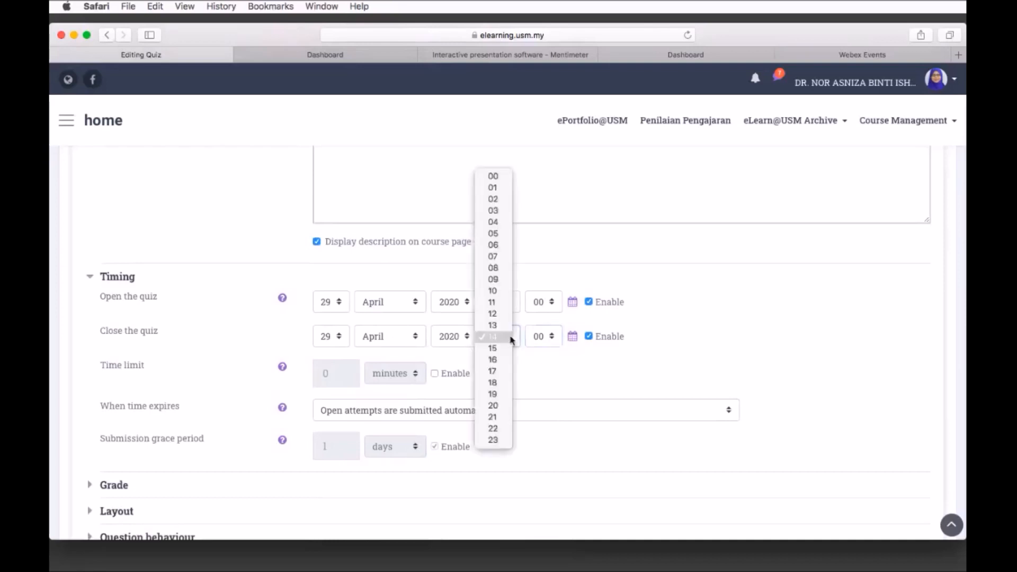
left_click(501, 325)
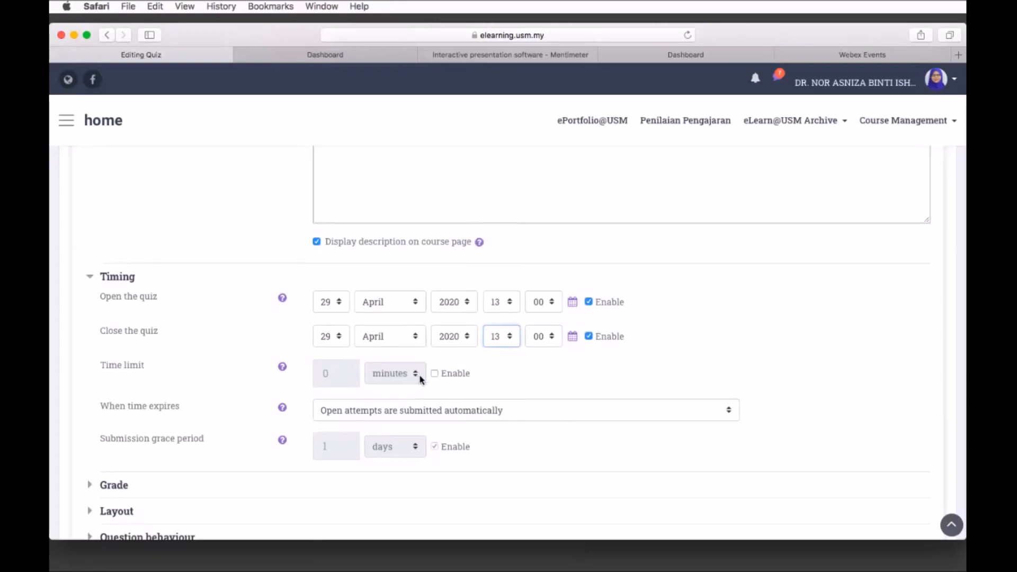
- Enable the quiz's time limit and set it to 1 hour
left_click(435, 375)
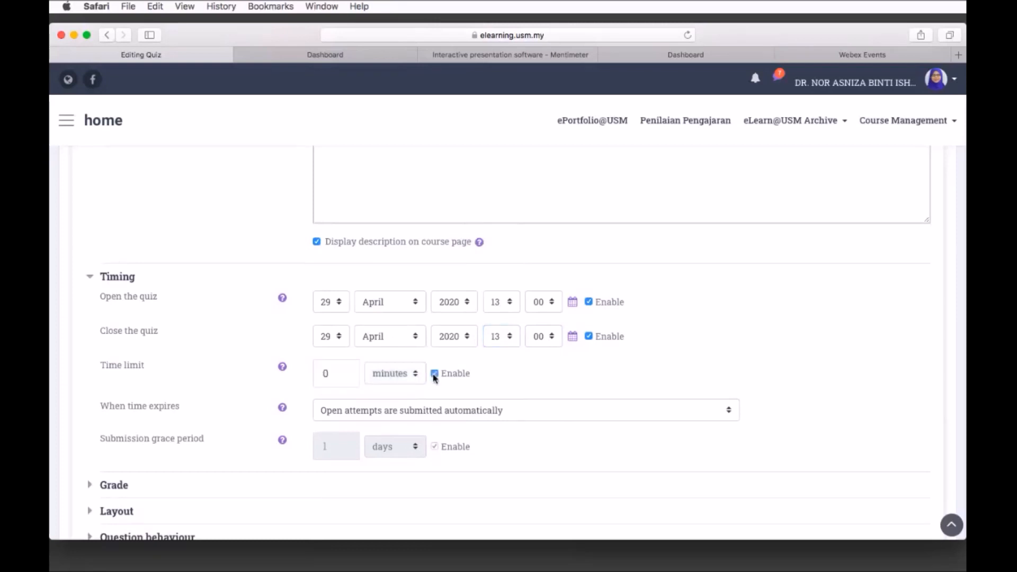
left_click(416, 375)
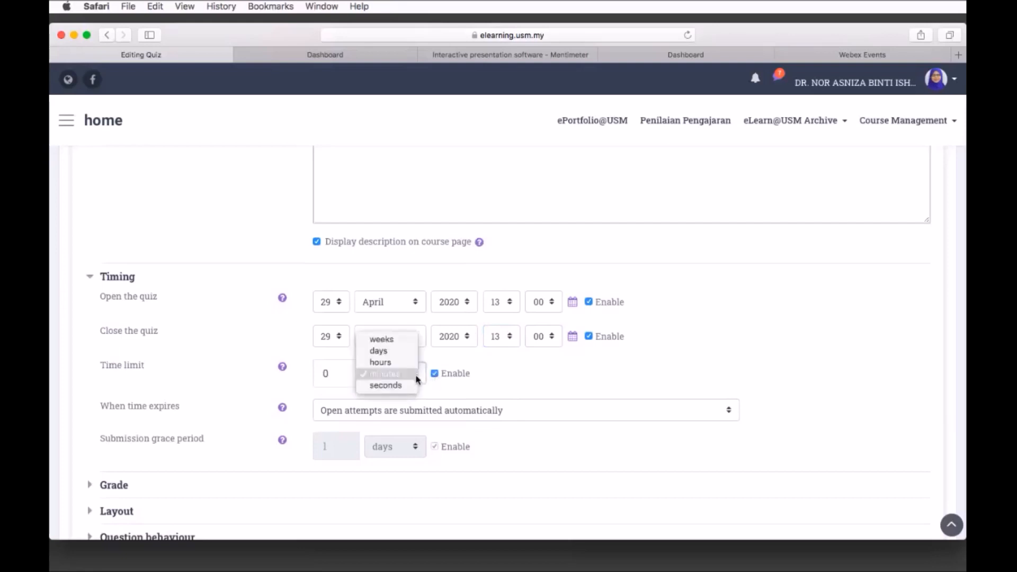
left_click(409, 364)
left_click(342, 371)
key("BackSpace")
type("1")
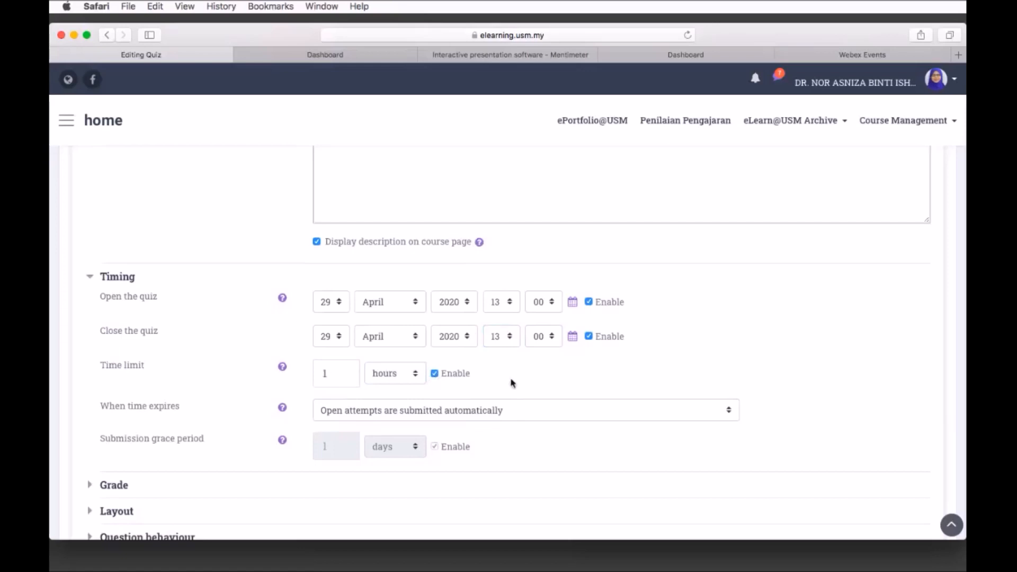
- Change the quiz's time limit to 30 minutes
left_click(418, 380)
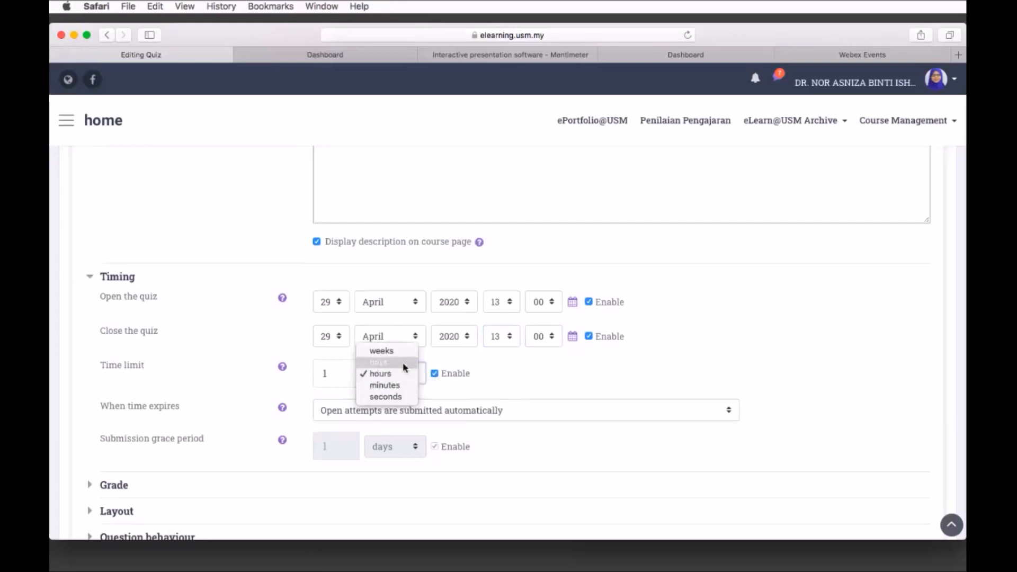
left_click(400, 387)
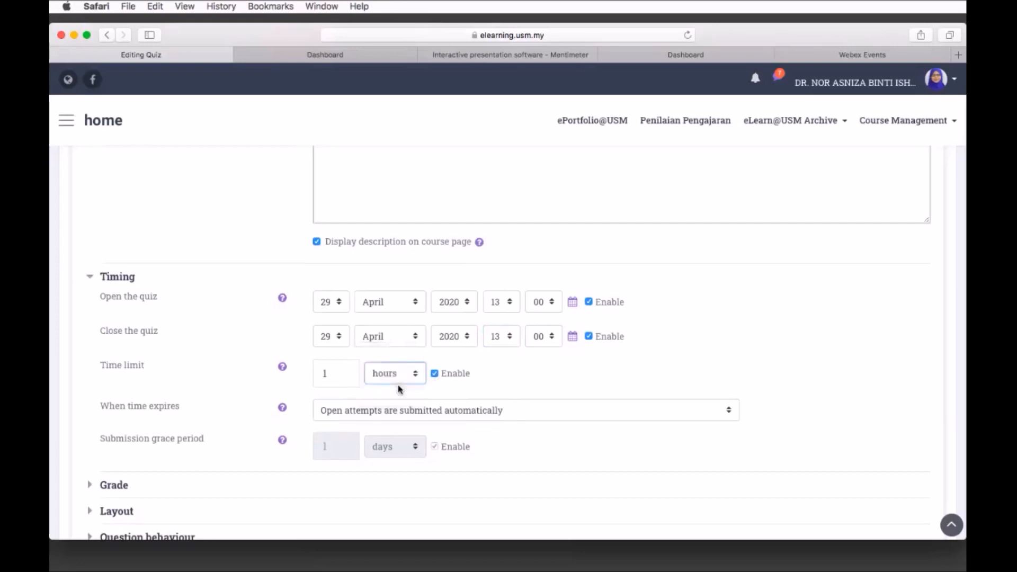
left_click(331, 375)
key("BackSpace")
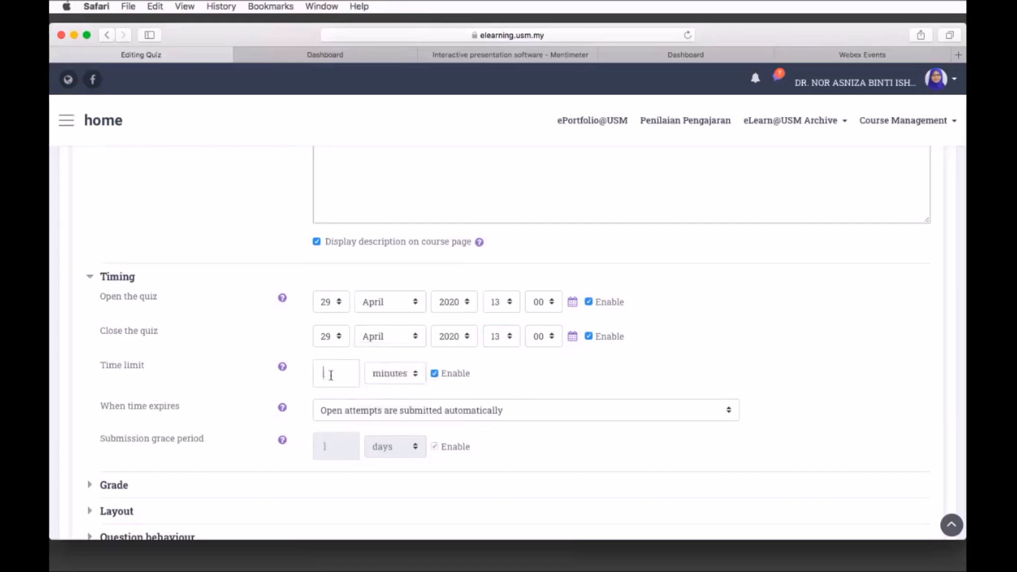
type("30")
- Set the quiz's time limit to 1 day and keep open attempts submitted automatically when time expires
left_click(417, 379)
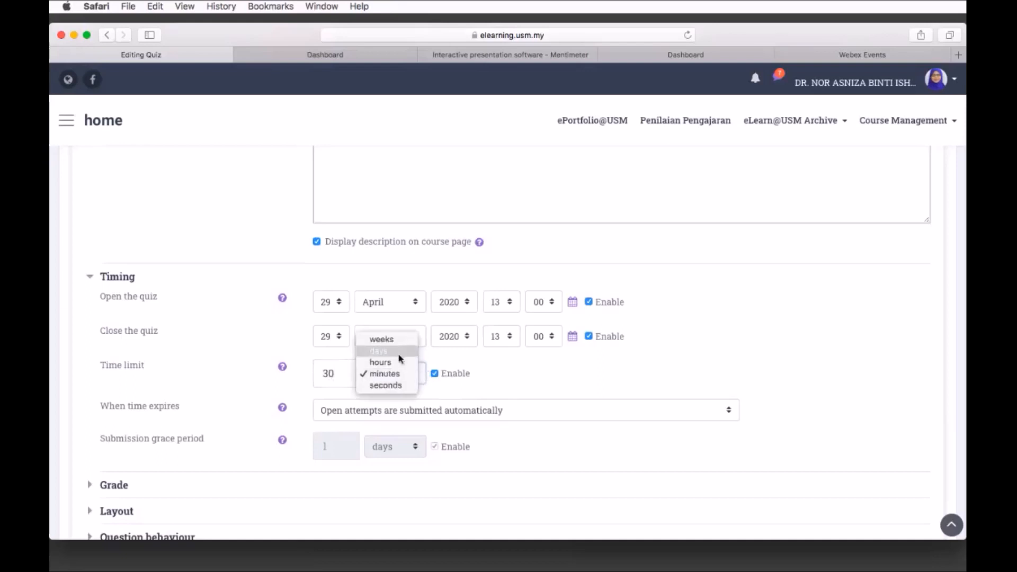
left_click(401, 354)
left_click(353, 376)
key("BackSpace")
key("BackSpace")
type("1")
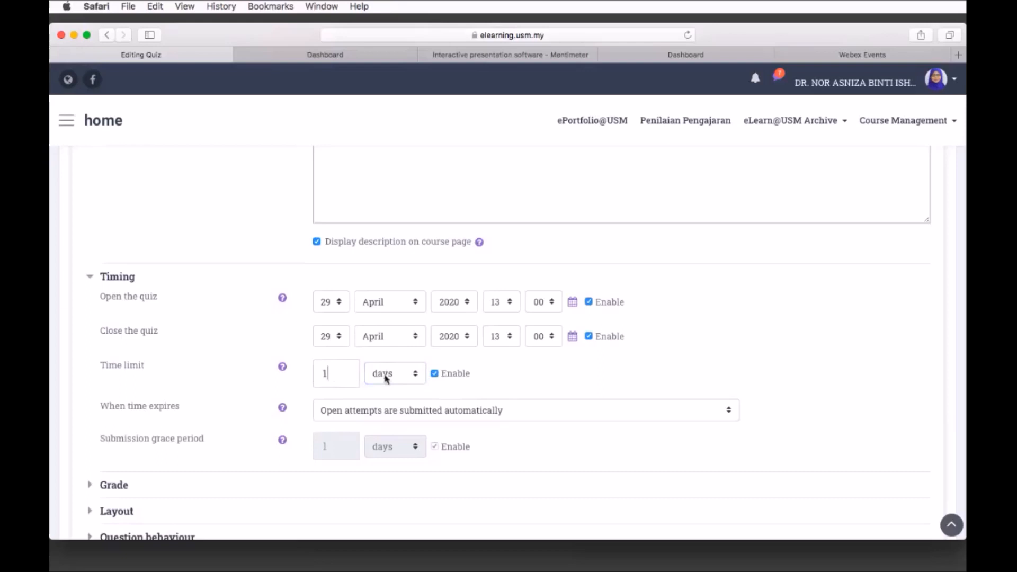
scroll(507, 374, "down", 2)
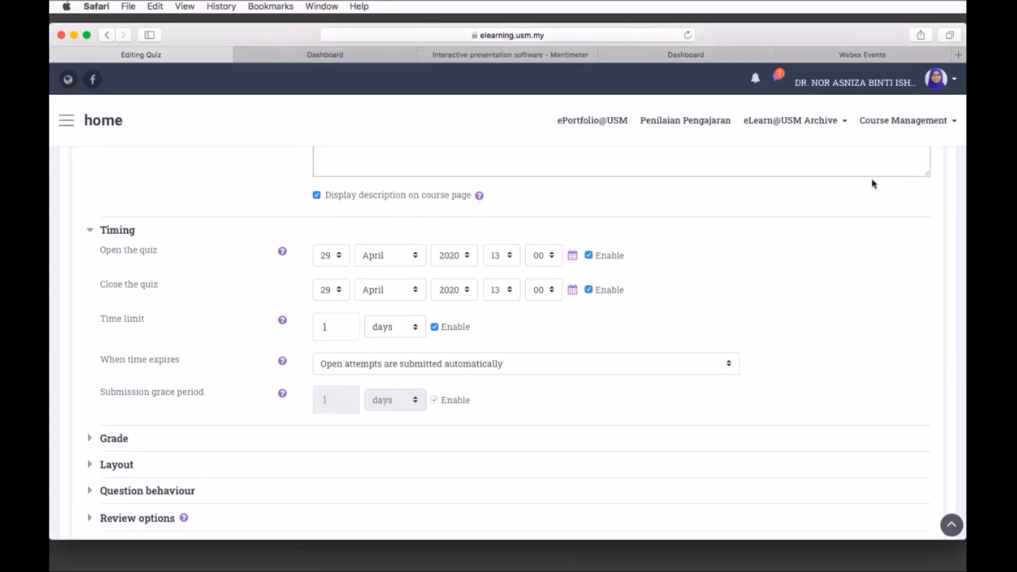
left_click(728, 366)
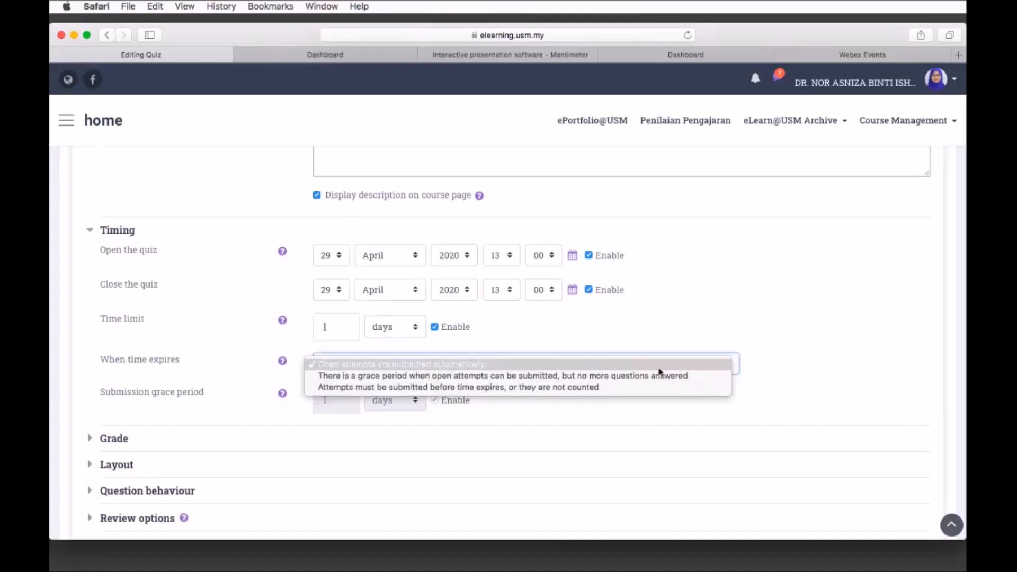
left_click(848, 409)
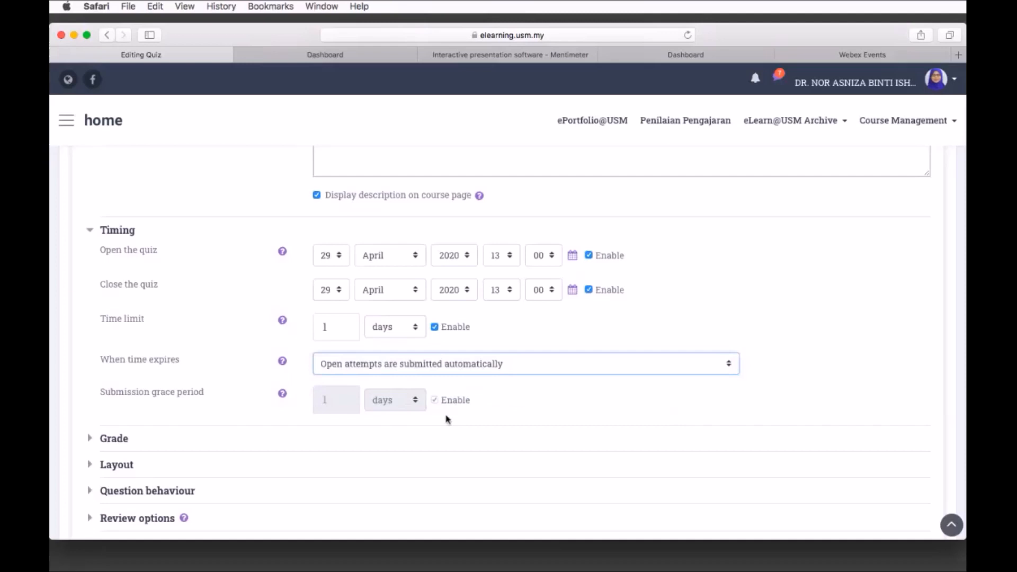
- In the quiz's Grade settings, set the grade to pass to 50 and the attempts allowed to 2
scroll(448, 419, "down", 3)
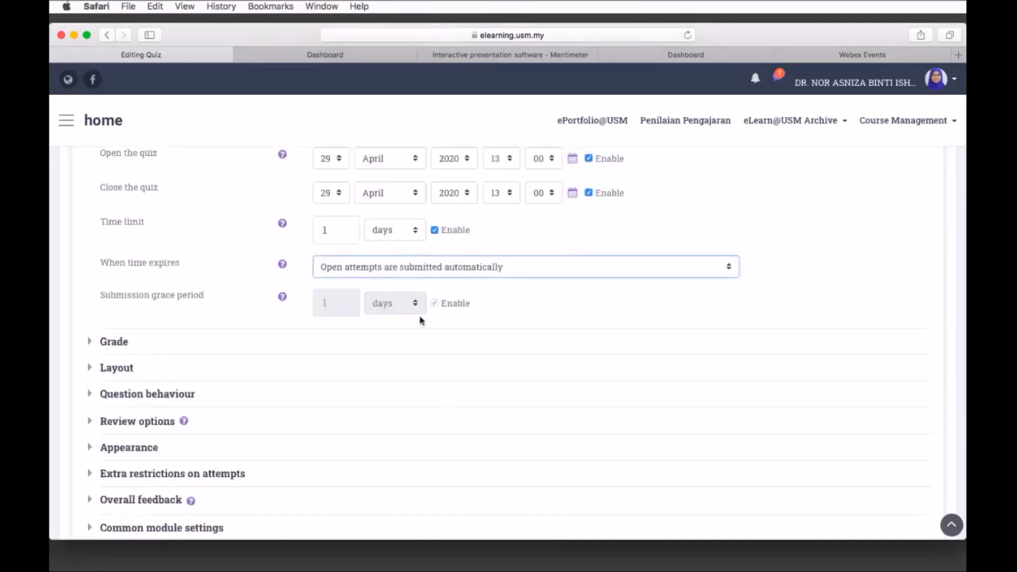
left_click(114, 342)
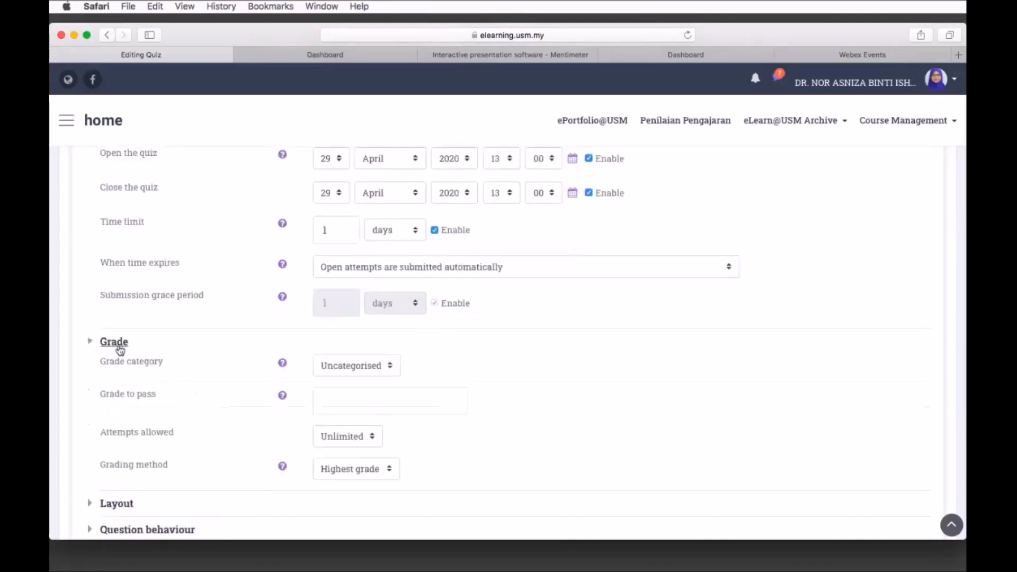
left_click(391, 367)
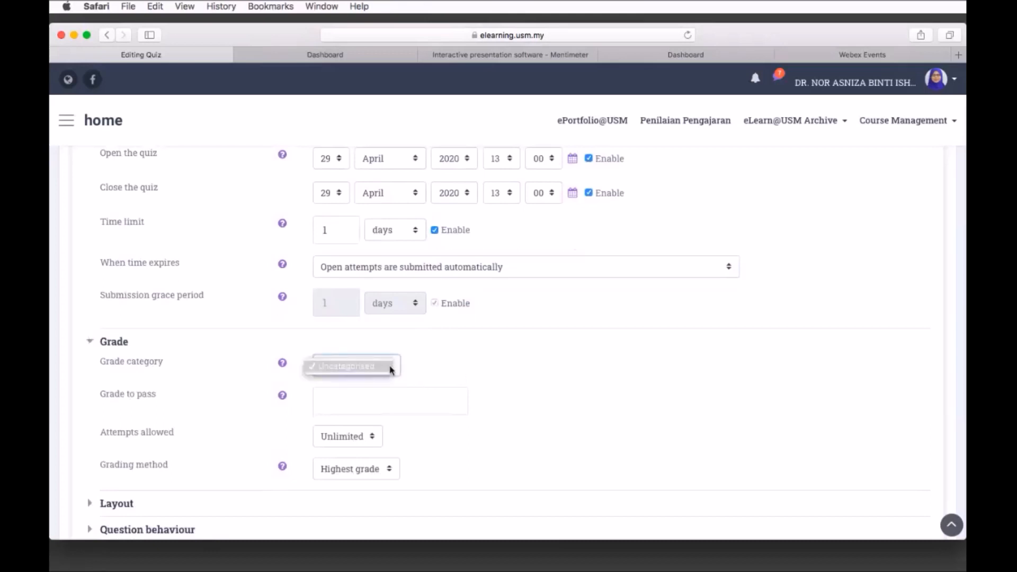
left_click(416, 370)
left_click(383, 406)
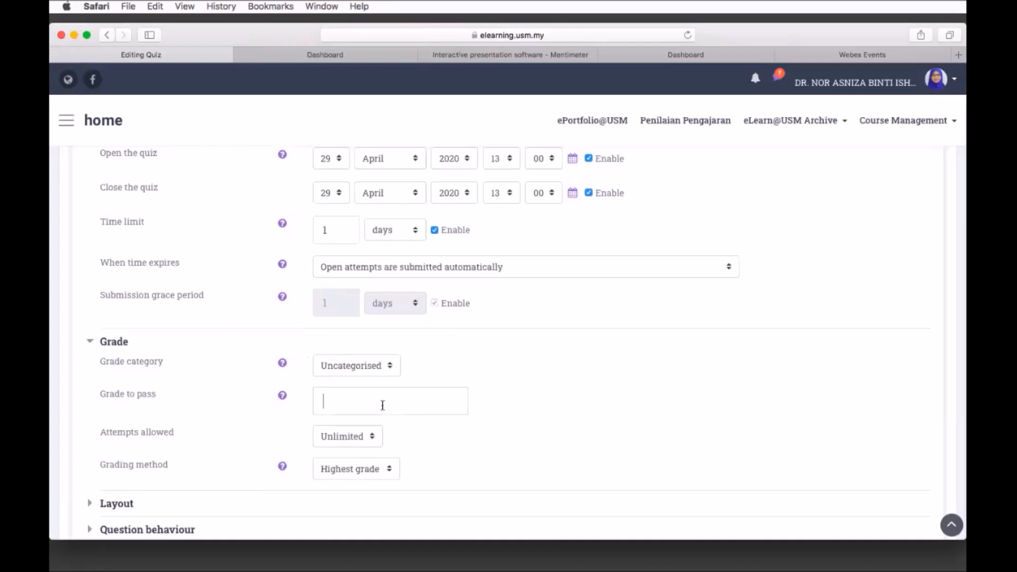
left_click(382, 405)
type("50")
left_click(373, 439)
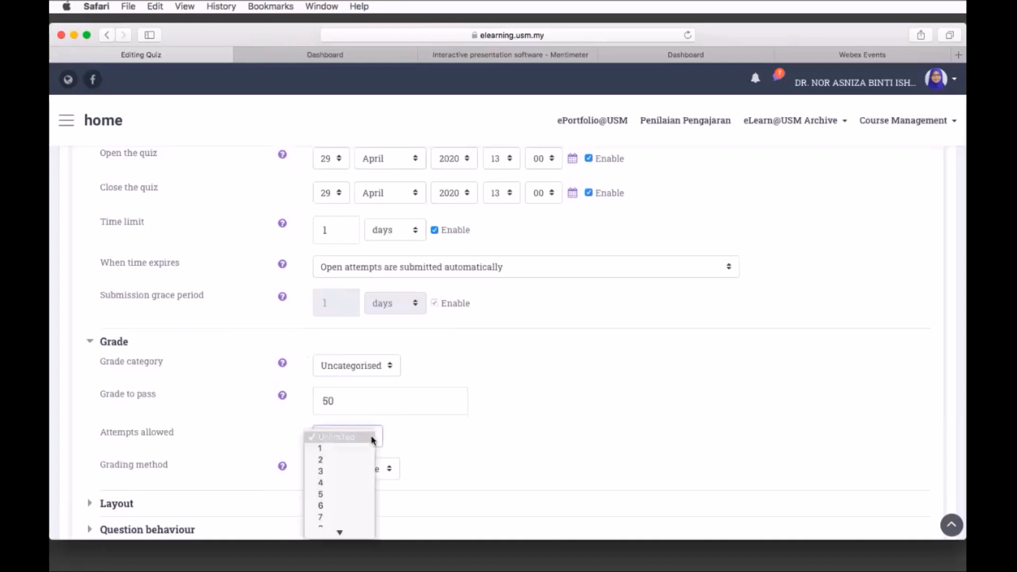
left_click(348, 460)
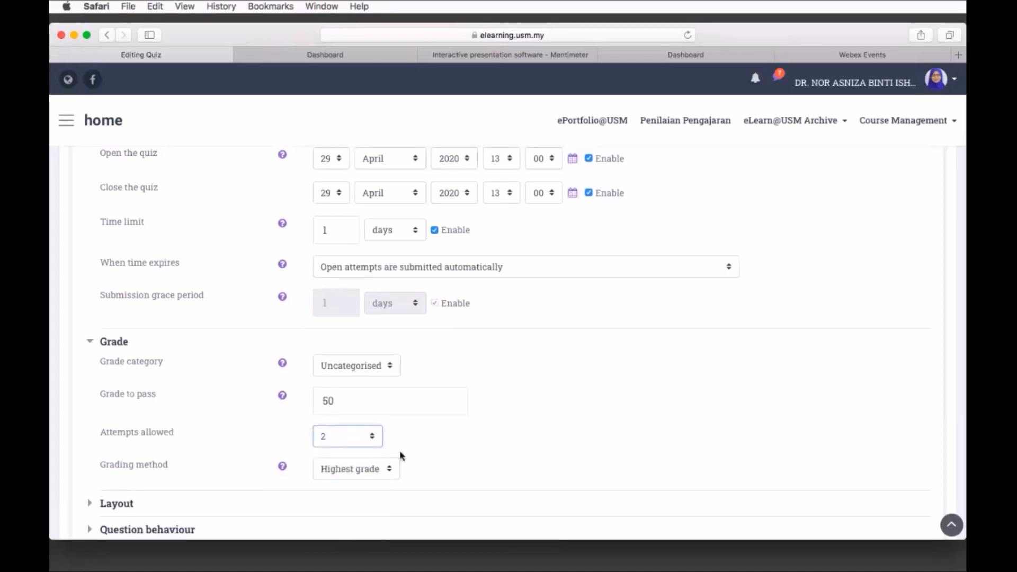
- Review the grading method choices and select Highest grade for the quiz
scroll(399, 450, "down", 2)
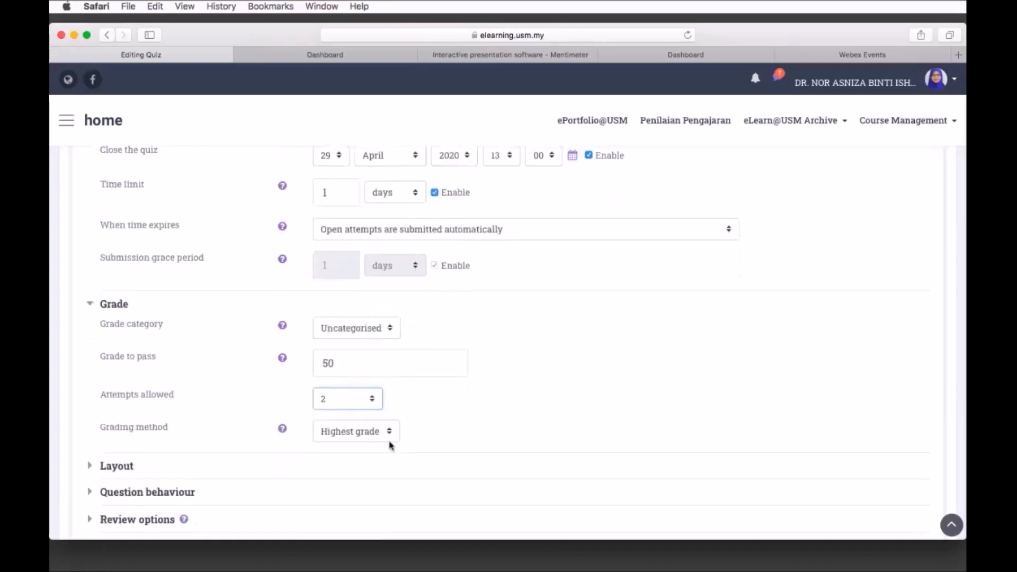
left_click(390, 432)
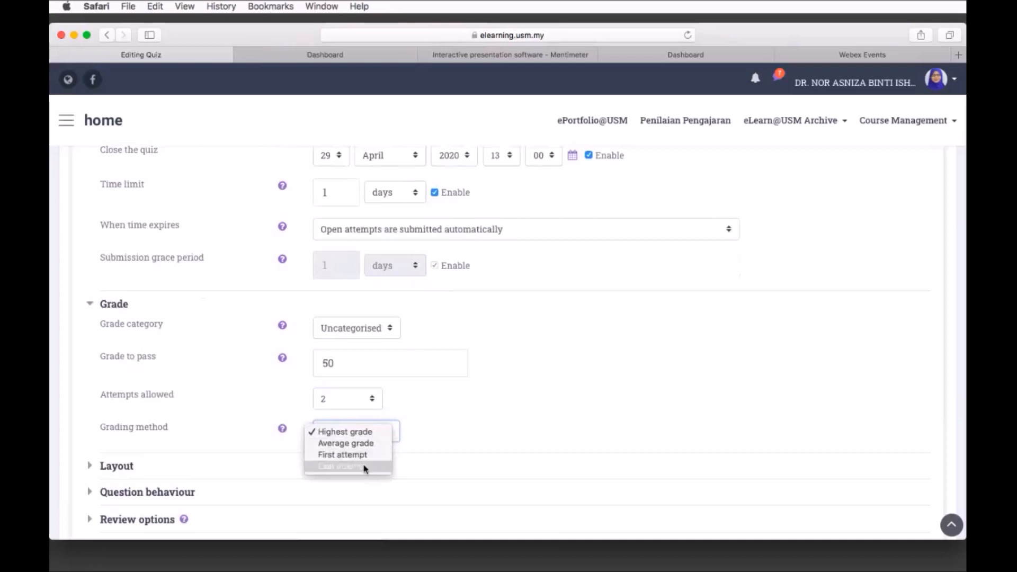
left_click(378, 436)
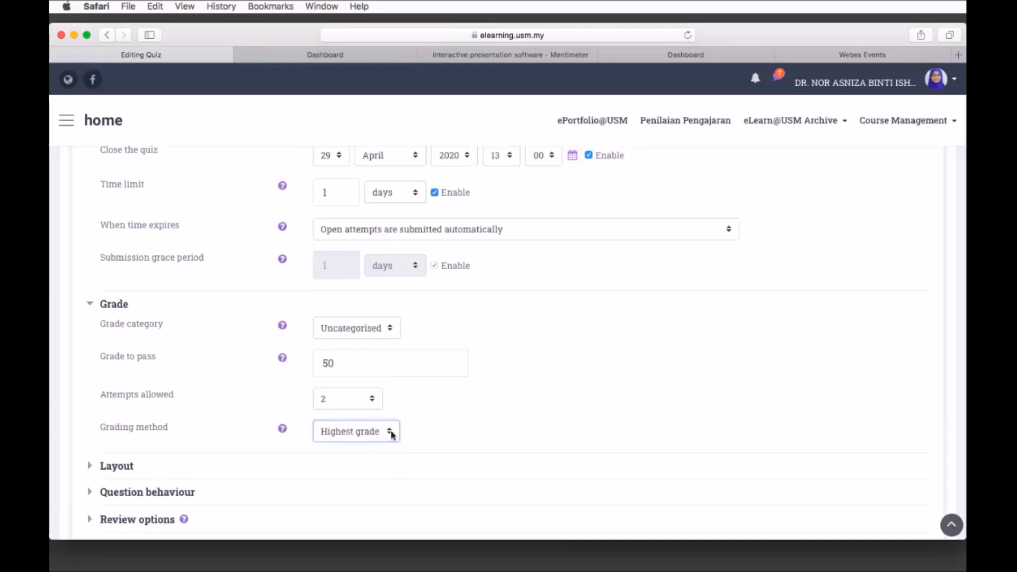
left_click(391, 431)
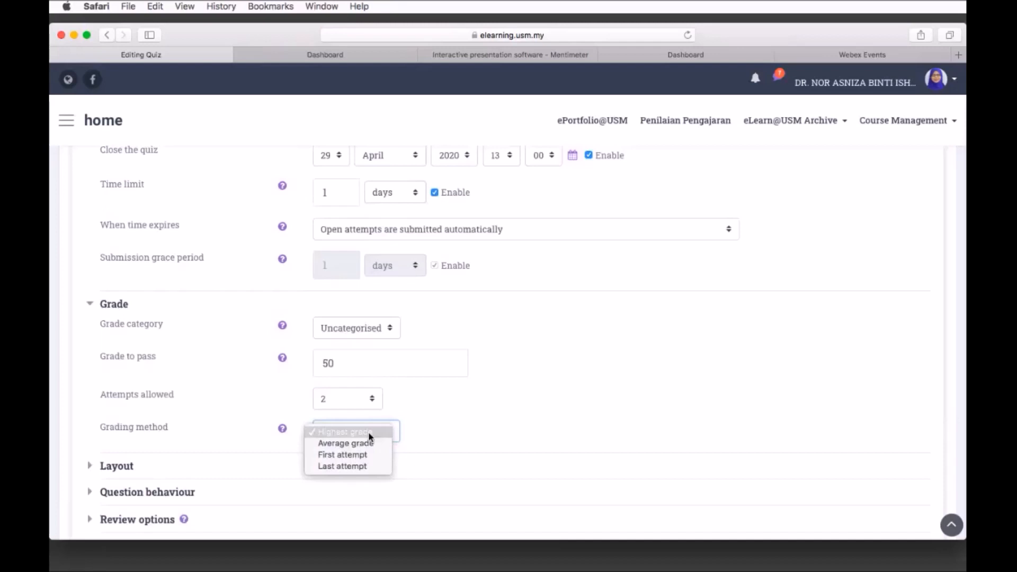
left_click(370, 434)
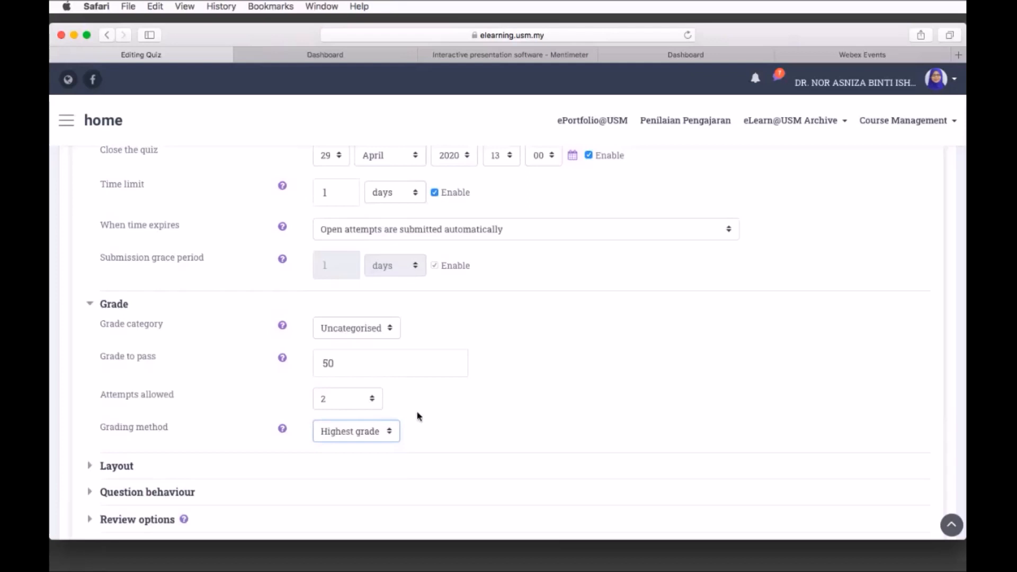
- In the quiz's Layout settings, start a new page every 2 questions and reveal the navigation method option
scroll(419, 416, "down", 1)
scroll(418, 416, "down", 4)
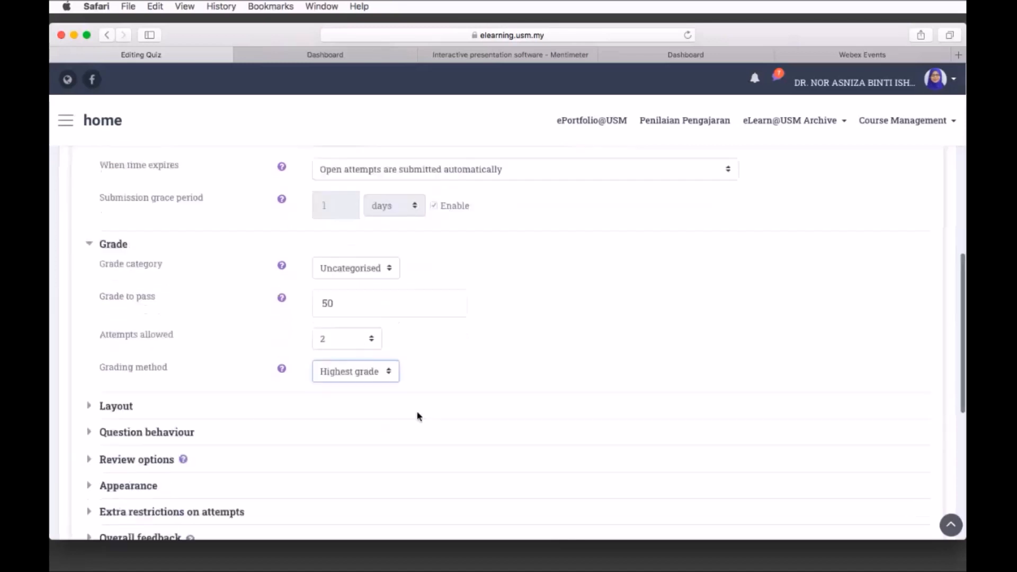
left_click(117, 379)
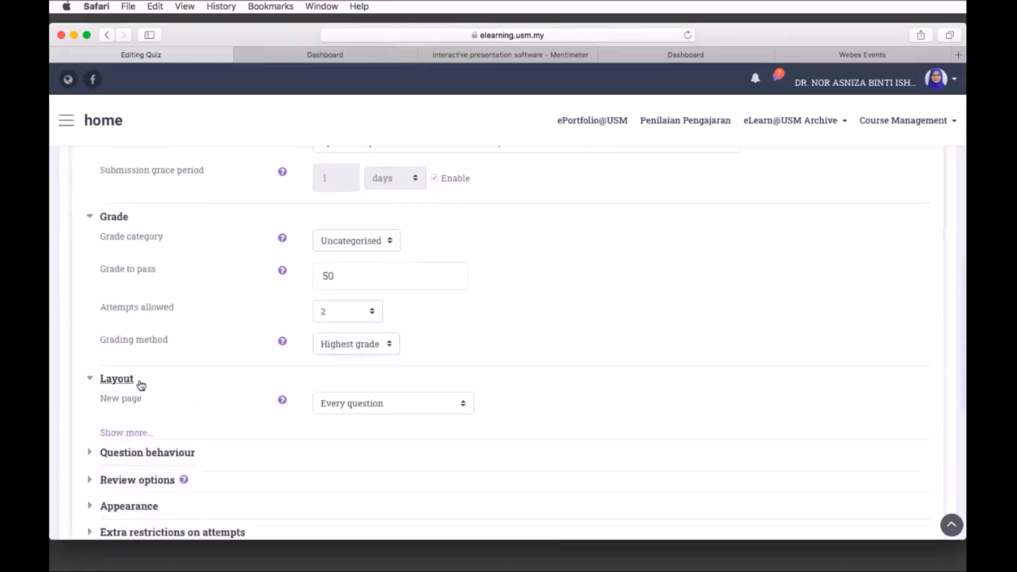
left_click(466, 413)
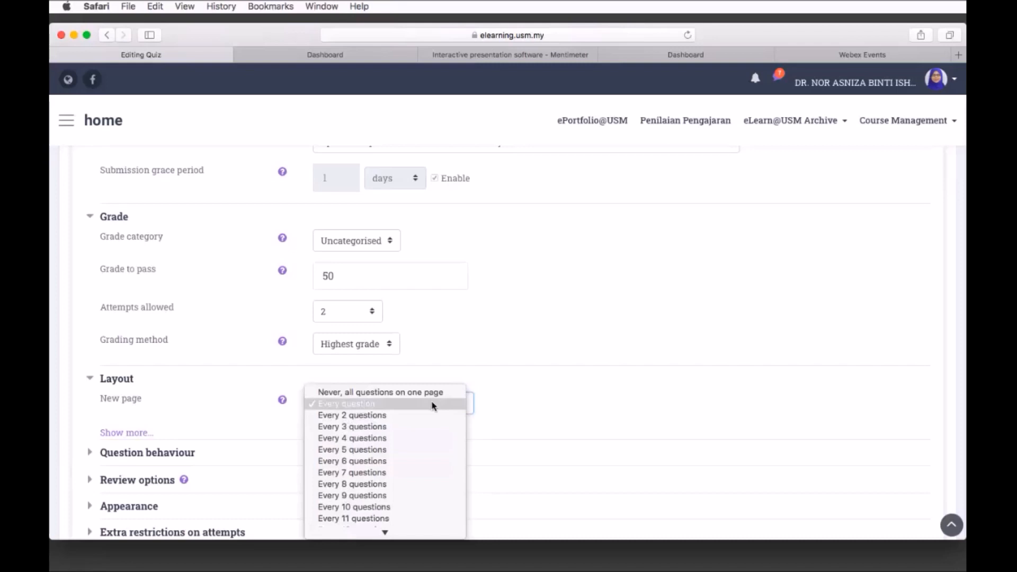
left_click(404, 420)
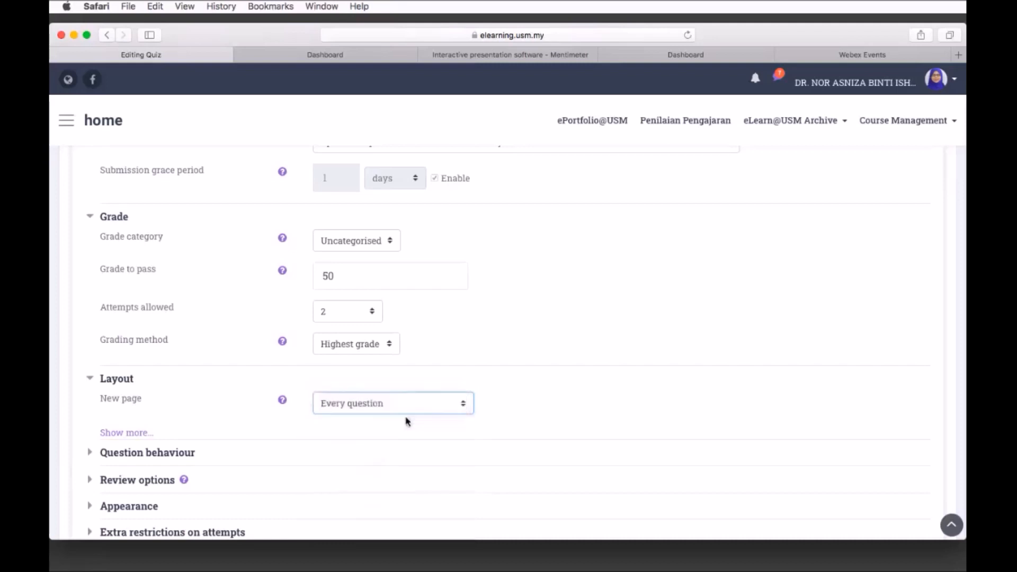
scroll(473, 424, "down", 2)
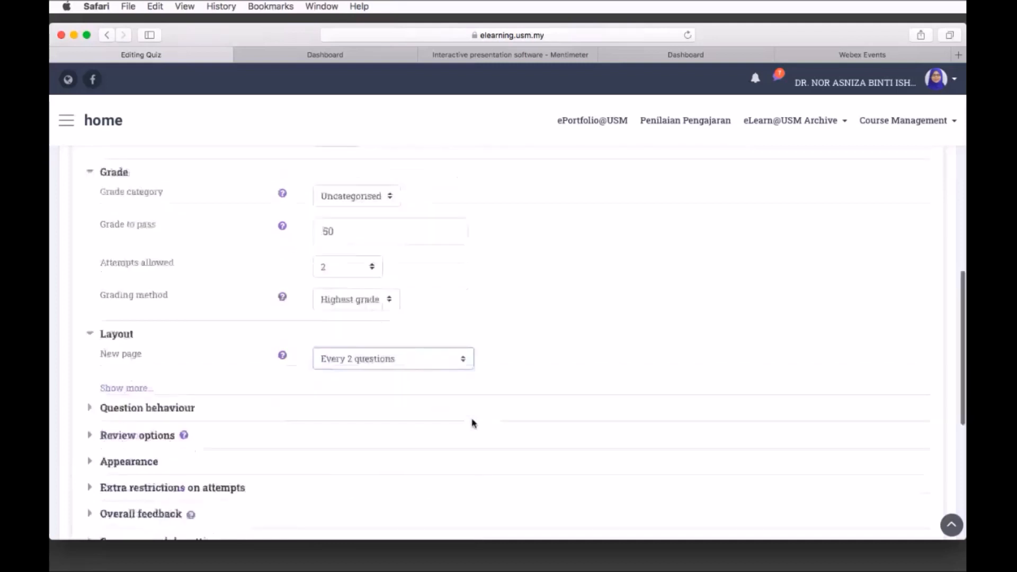
left_click(134, 390)
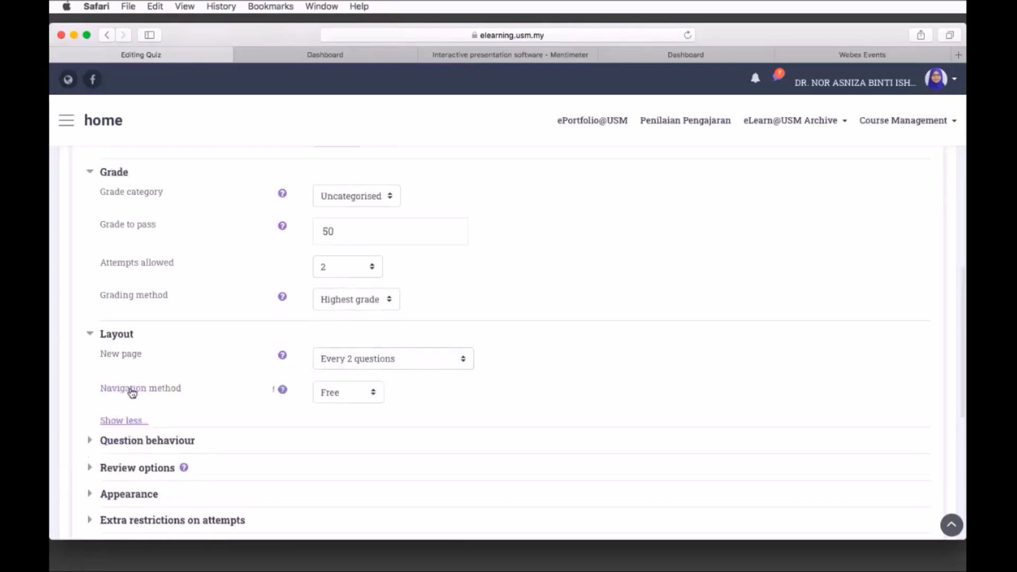
- Expand the Question behaviour settings, review how questions can behave, and keep Deferred feedback selected
left_click(141, 443)
scroll(406, 395, "down", 1)
scroll(406, 395, "down", 2)
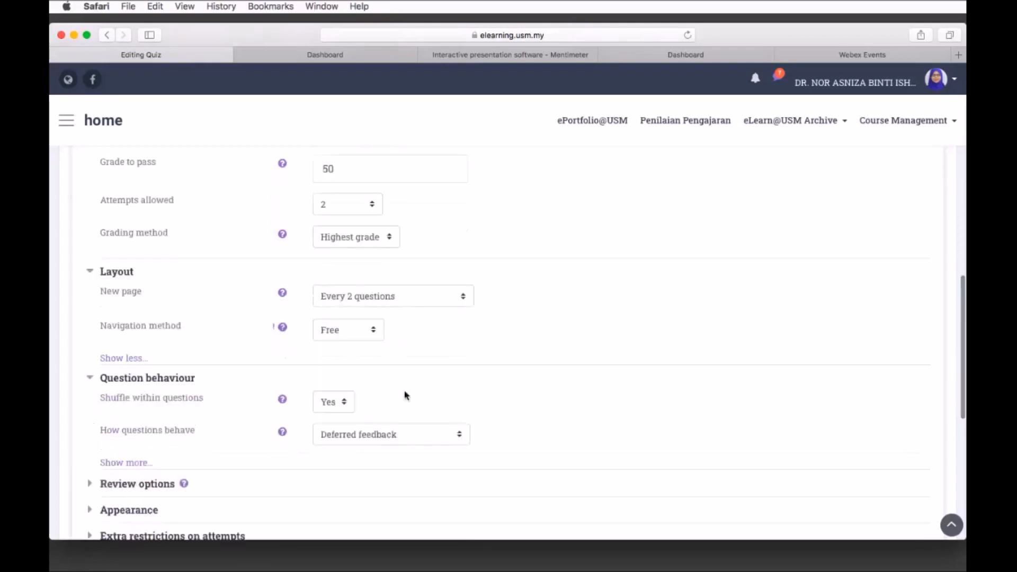
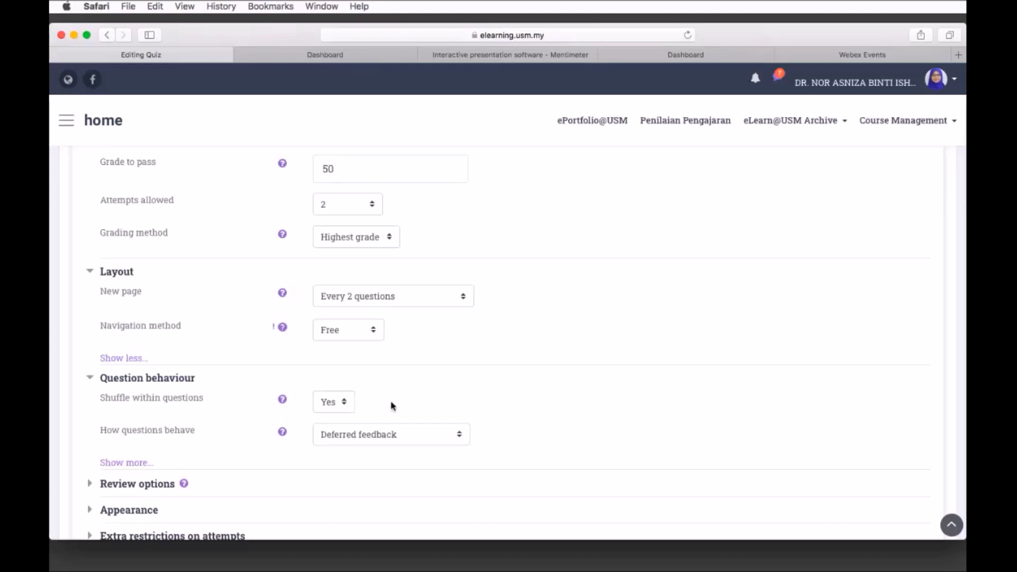
left_click(460, 436)
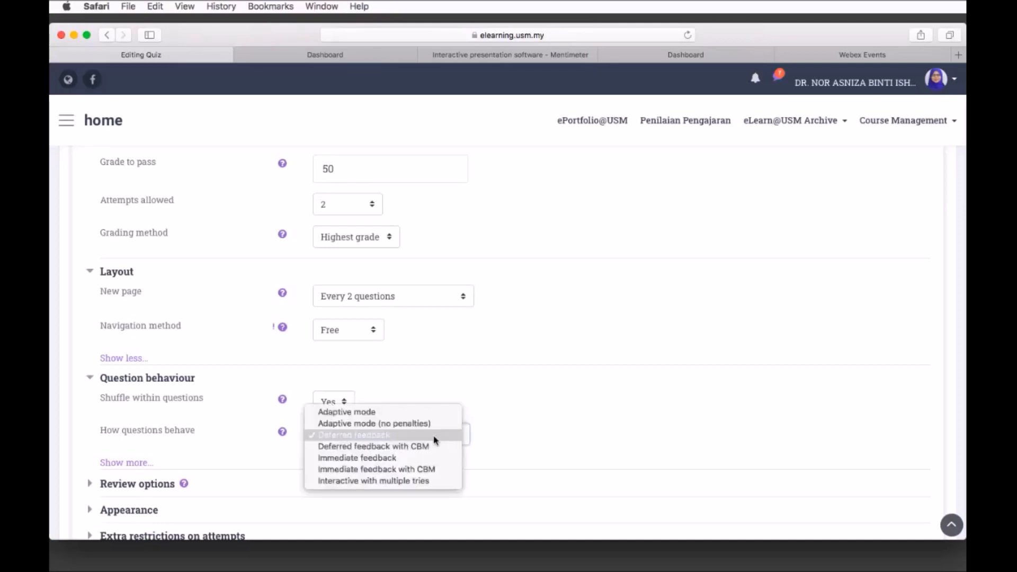
left_click(434, 440)
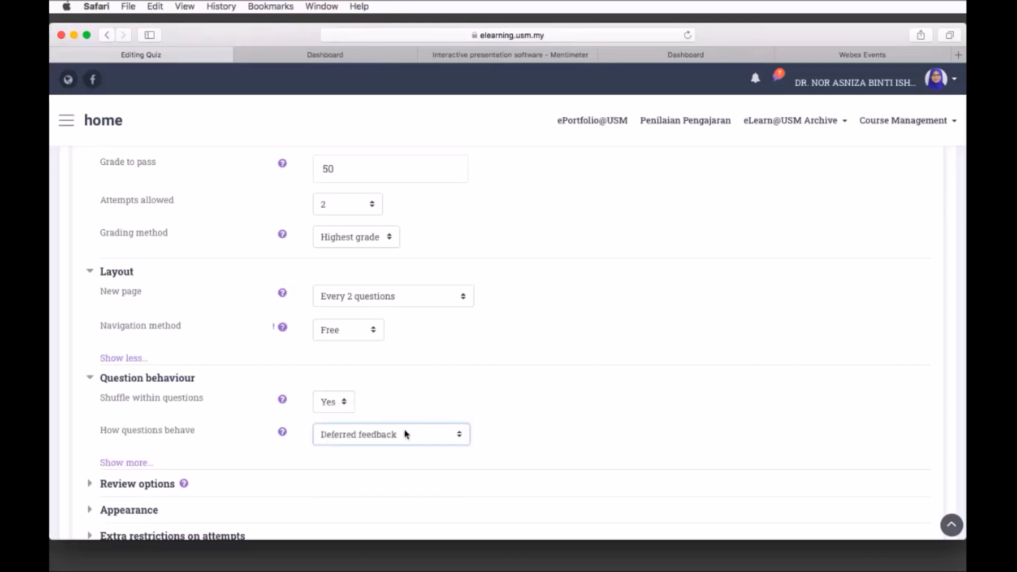
- Expand the quiz's Review options and Appearance settings, keeping No image for showing the user's picture
scroll(153, 407, "down", 3)
left_click(153, 405)
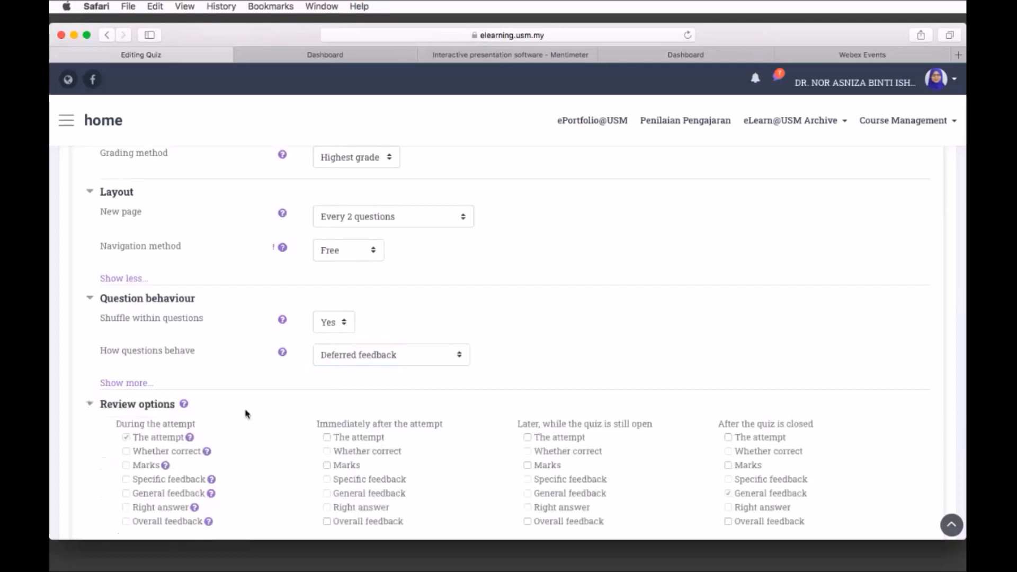
scroll(245, 414, "down", 5)
left_click(130, 423)
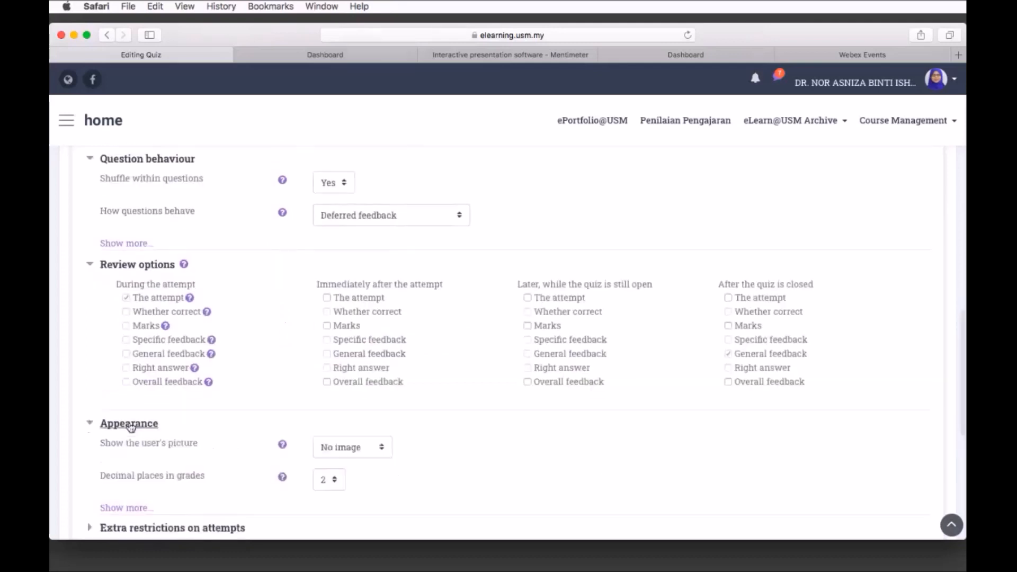
scroll(131, 428, "down", 2)
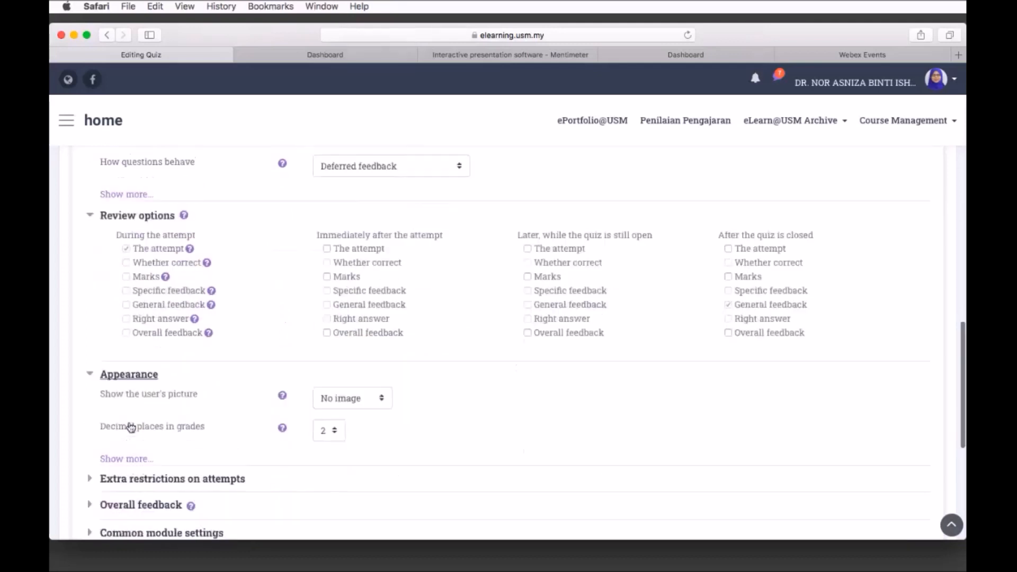
left_click(382, 403)
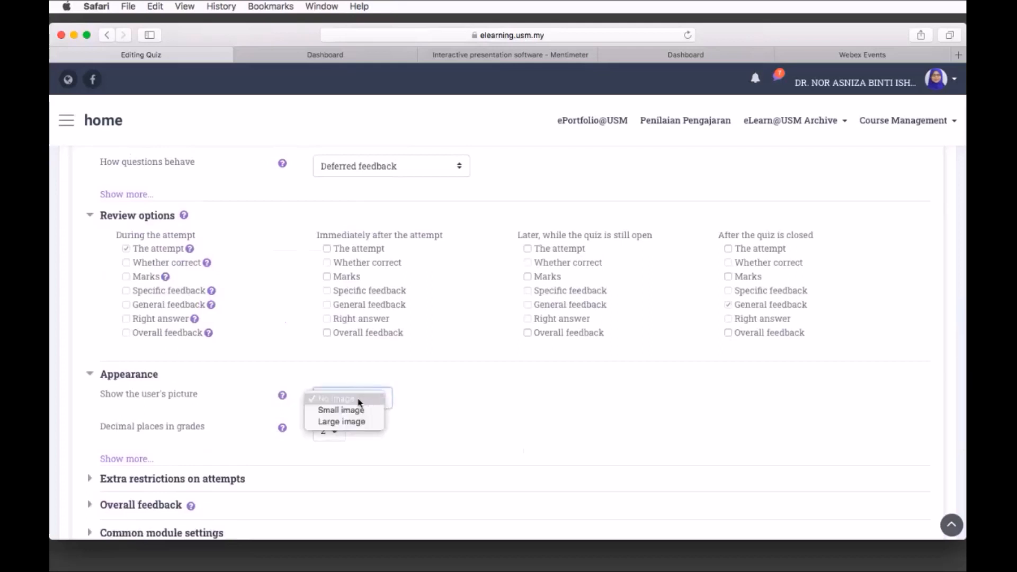
left_click(360, 401)
scroll(422, 416, "down", 3)
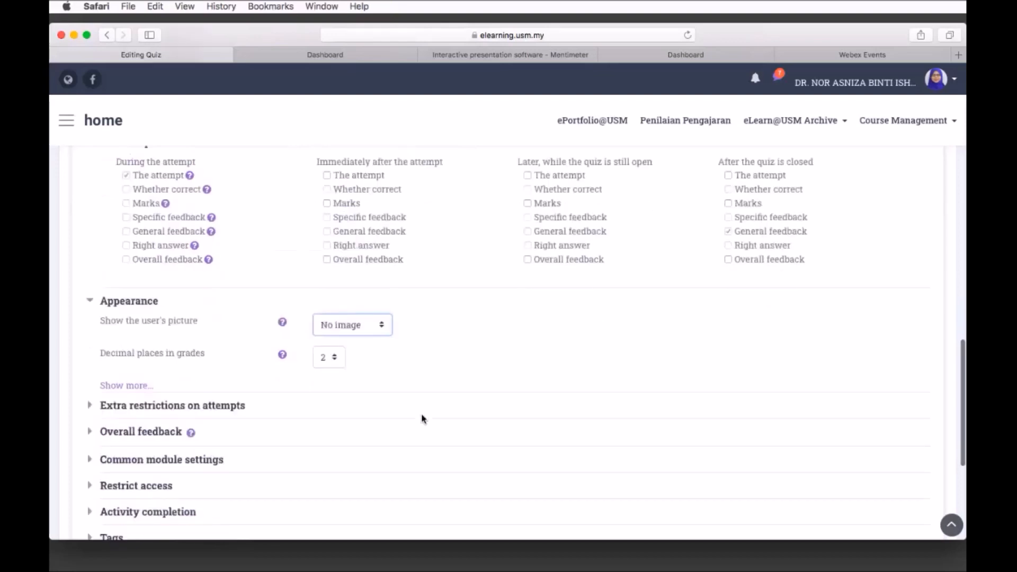
scroll(422, 418, "down", 1)
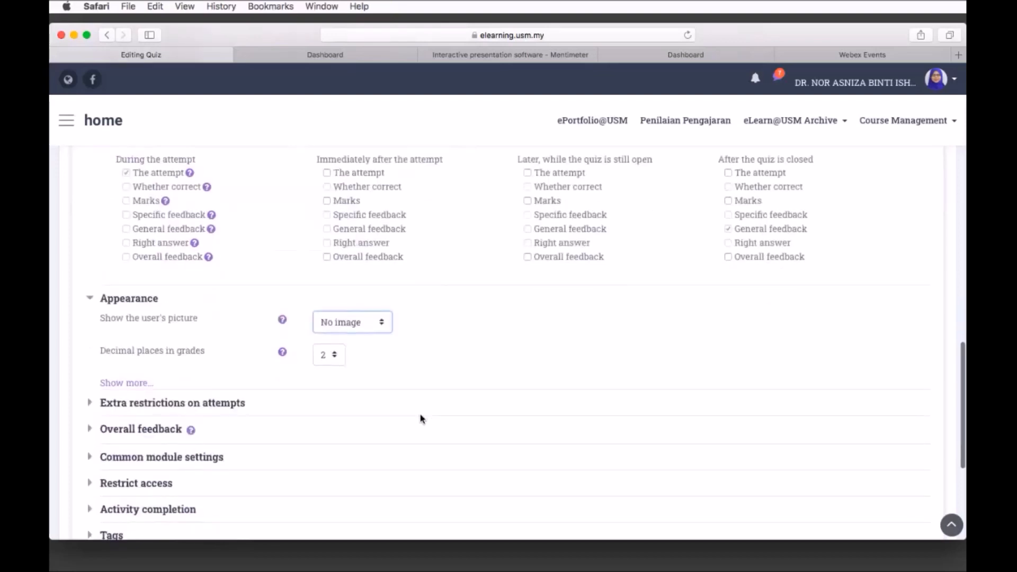
- Expand Extra restrictions on attempts and look at the required password field, leaving it empty
left_click(171, 405)
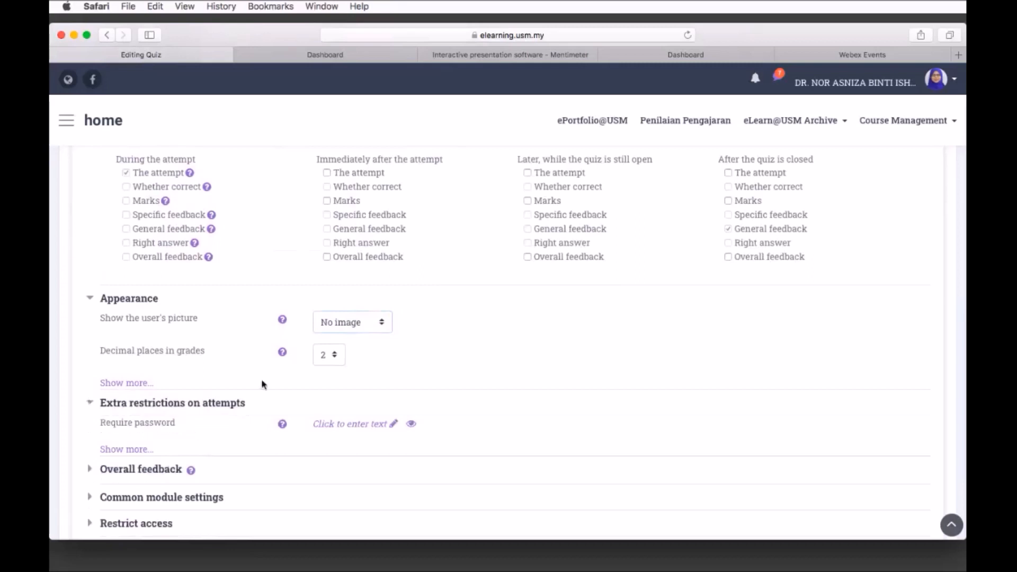
scroll(415, 374, "down", 2)
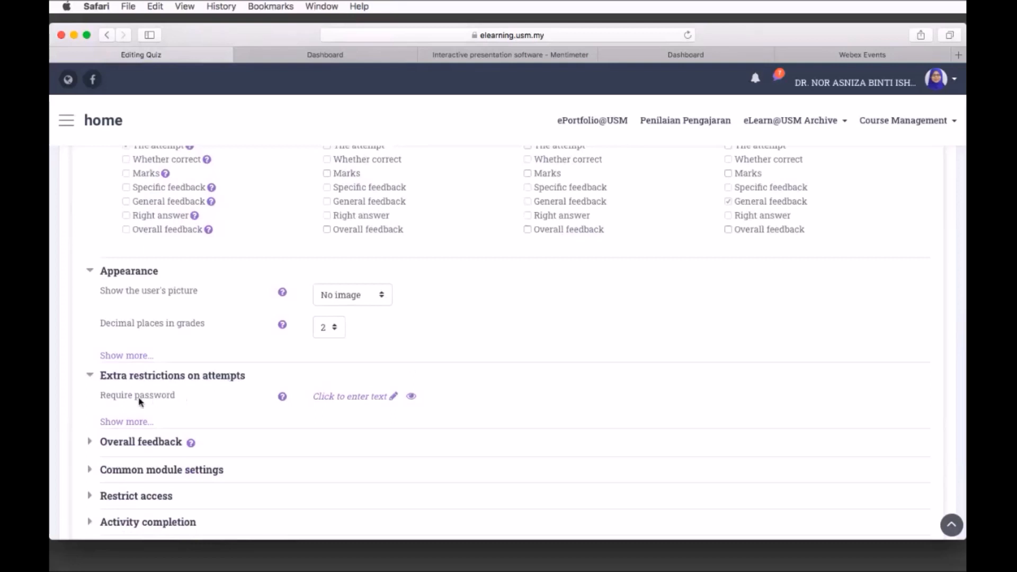
left_click(340, 403)
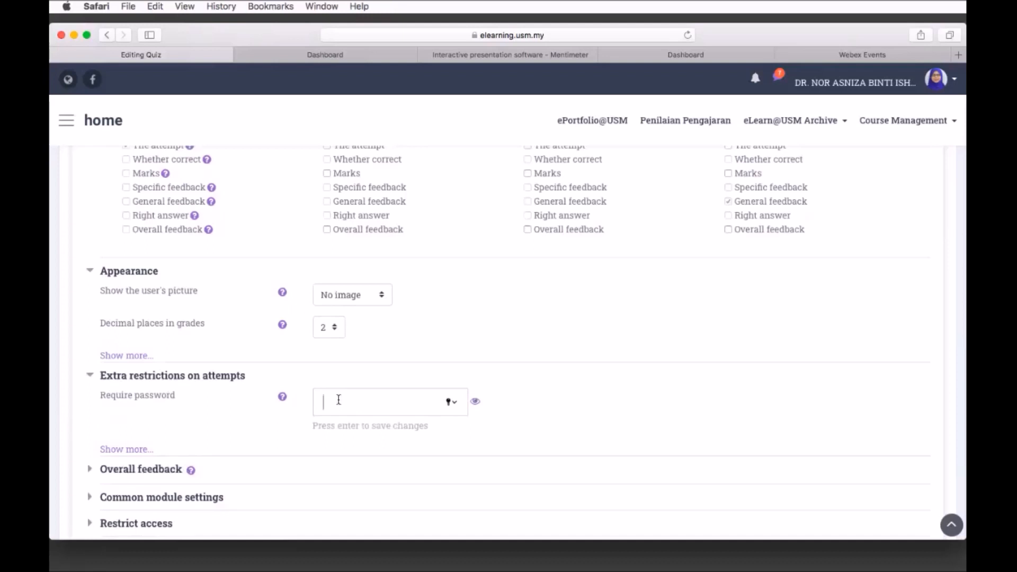
left_click(339, 399)
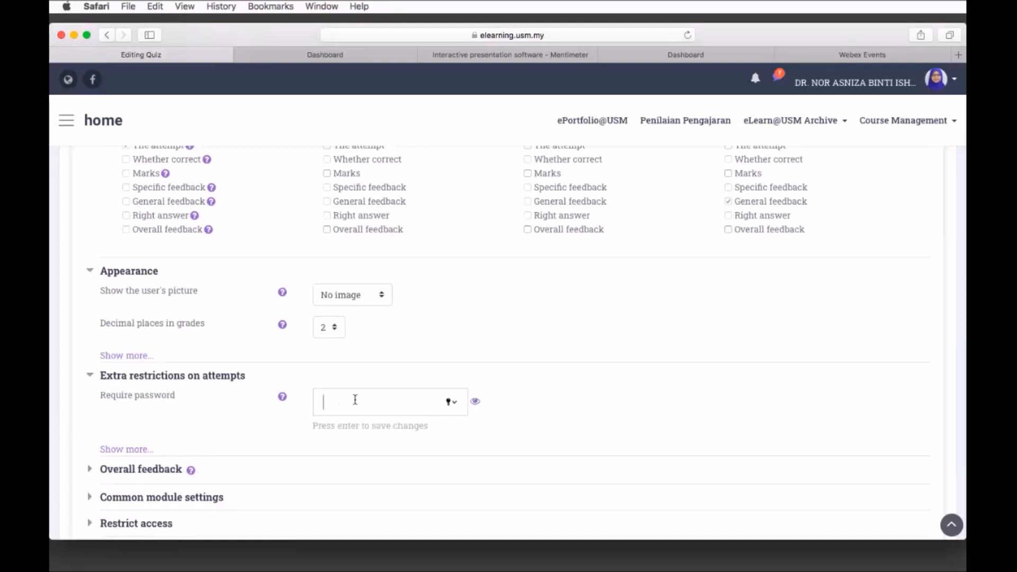
left_click(305, 443)
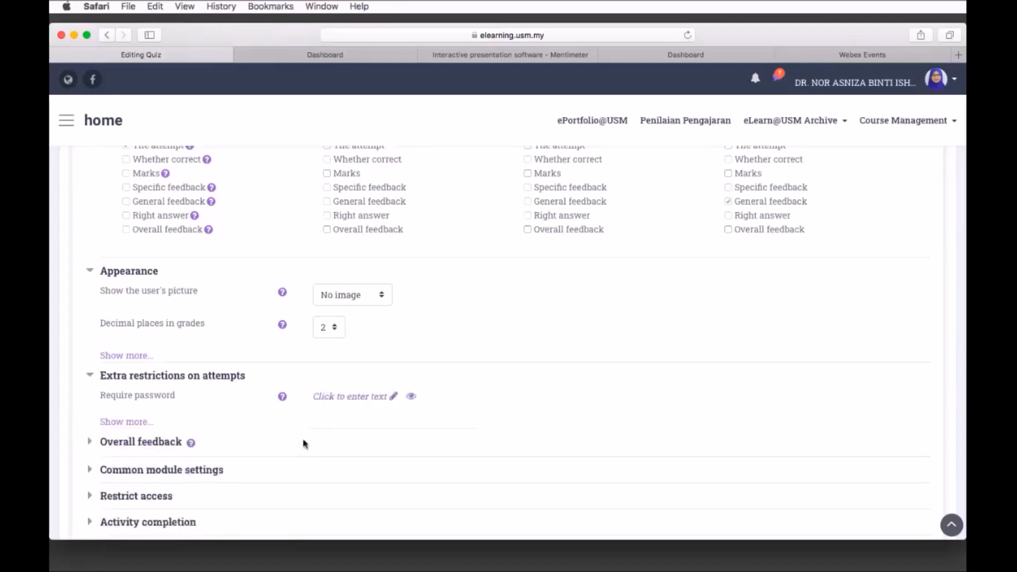
- In the quiz's Overall feedback settings, enter "Well done.." as the feedback for the 100% grade boundary
scroll(295, 432, "down", 2)
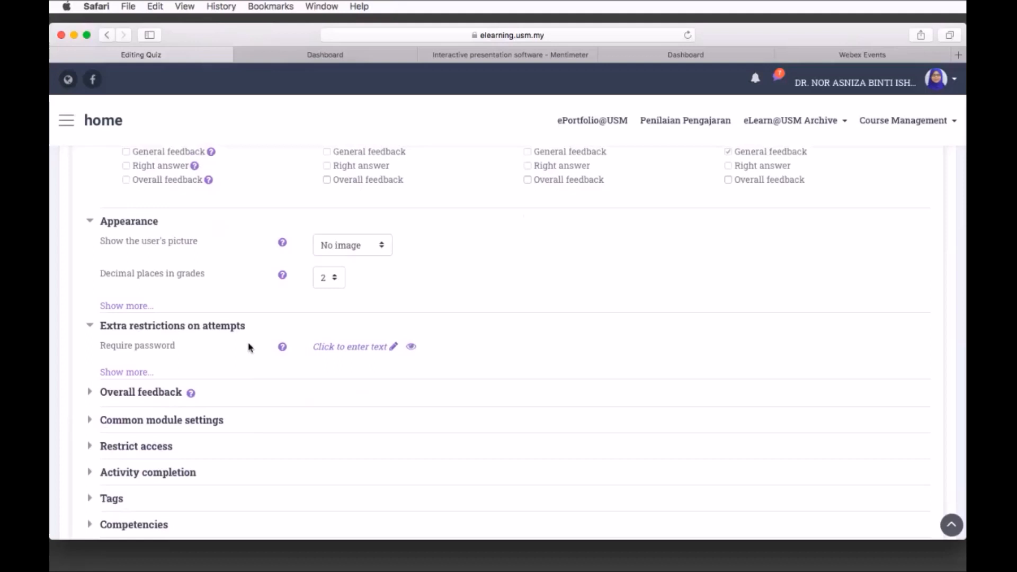
scroll(249, 346, "down", 2)
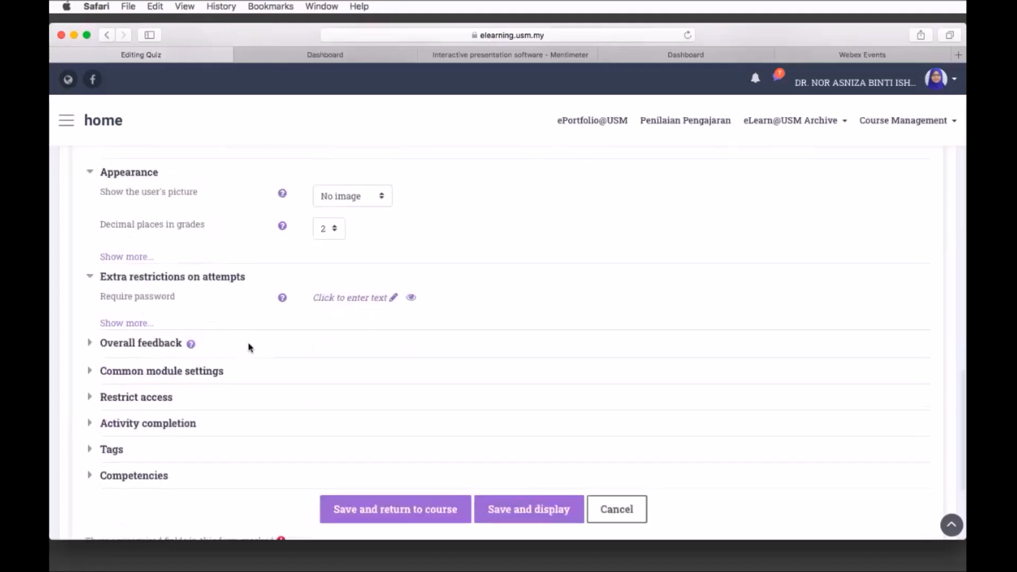
left_click(151, 349)
scroll(206, 388, "down", 2)
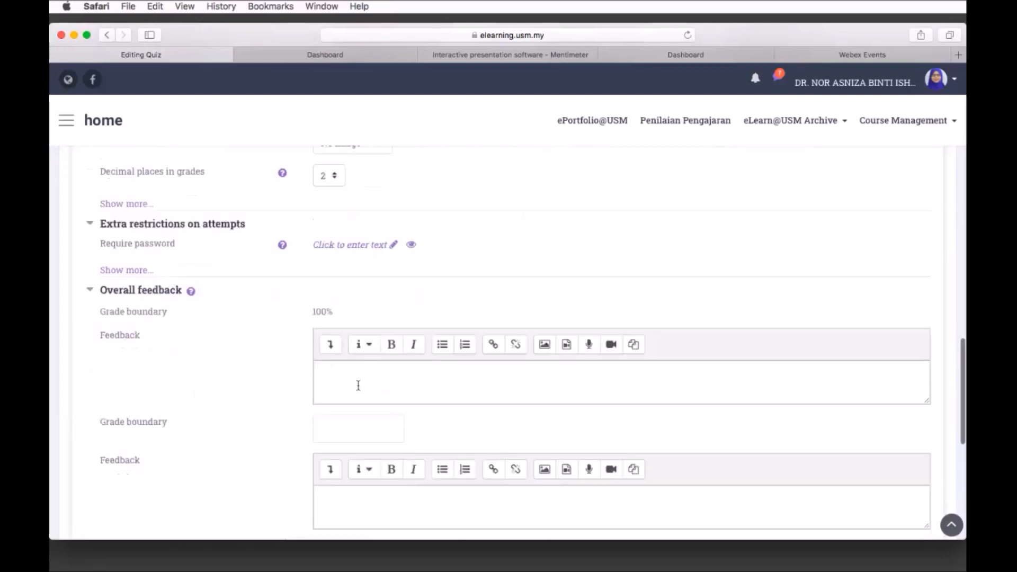
scroll(358, 385, "down", 1)
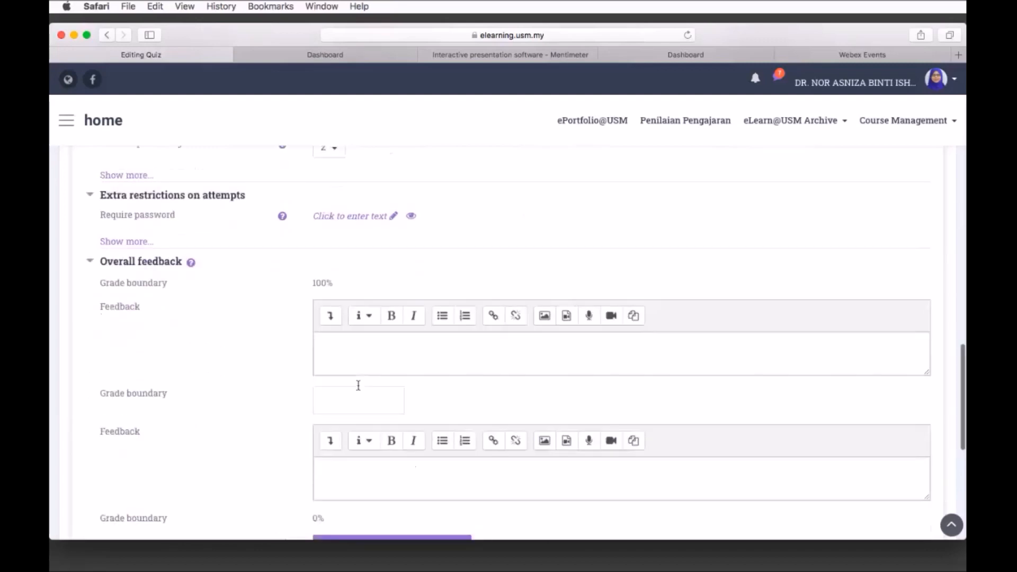
left_click(335, 339)
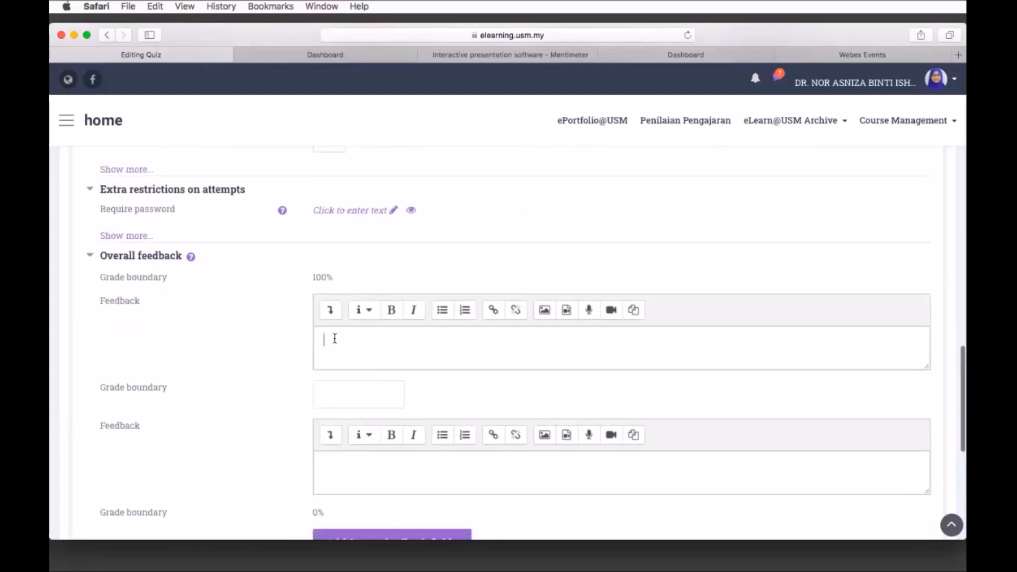
type("Well done.")
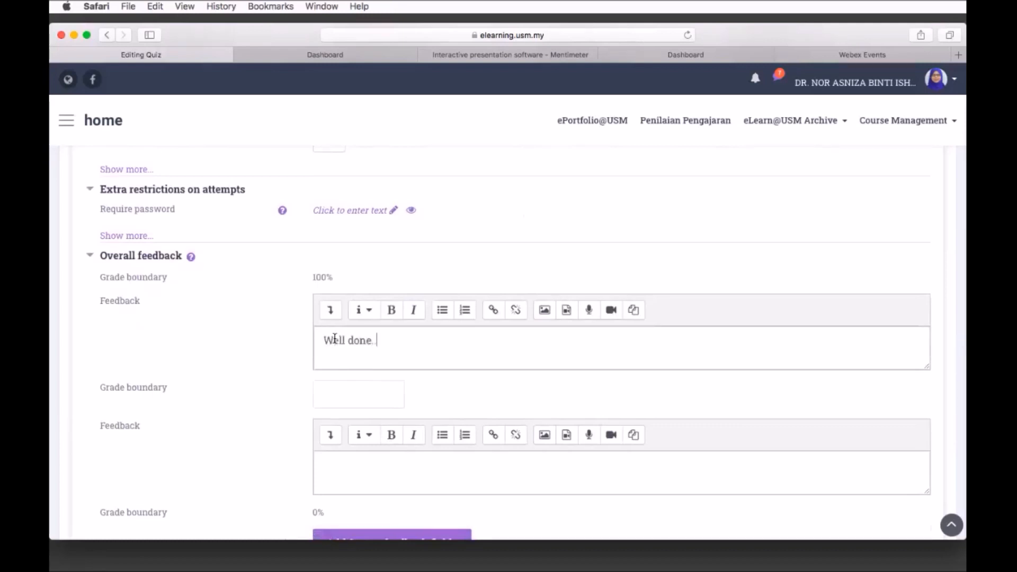
- Set the second overall feedback grade boundary to 40 and enter "Try again.." as the feedback beneath it
scroll(335, 339, "down", 3)
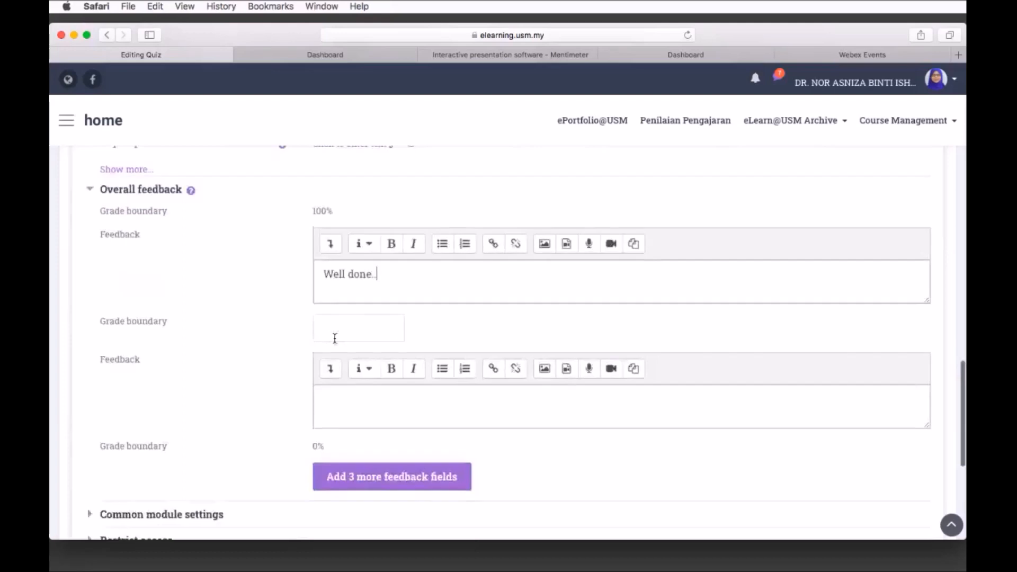
scroll(335, 339, "down", 2)
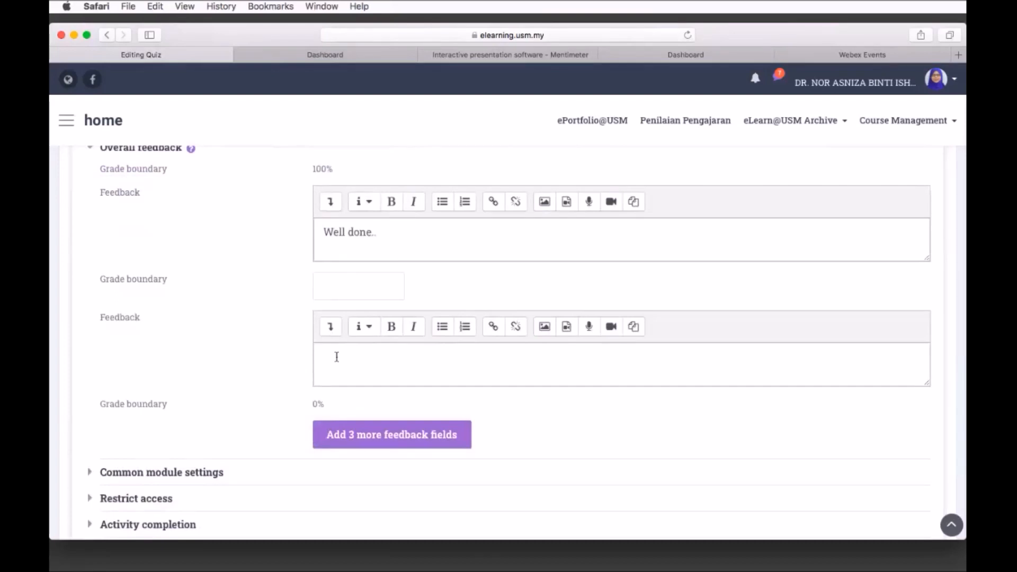
left_click(358, 284)
type("40")
left_click(346, 387)
type("Try again")
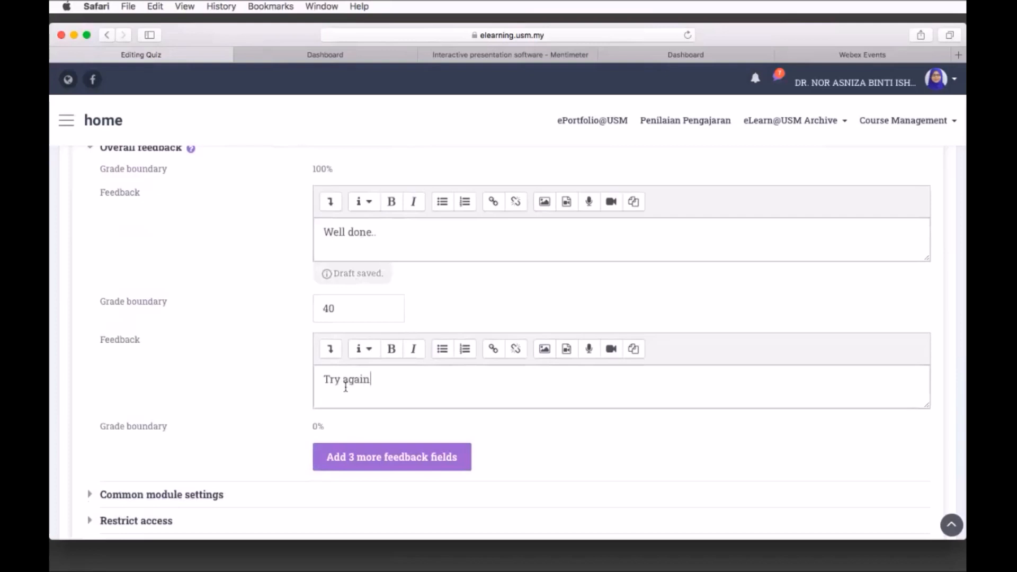
type("..")
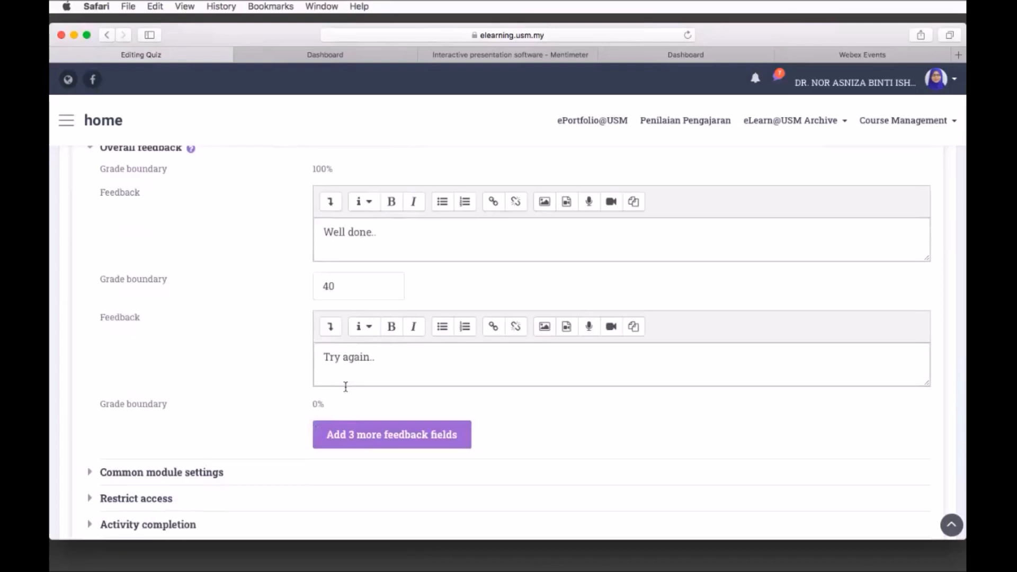
- Add 3 more overall feedback fields to the quiz and expand its Common module settings
scroll(346, 387, "down", 3)
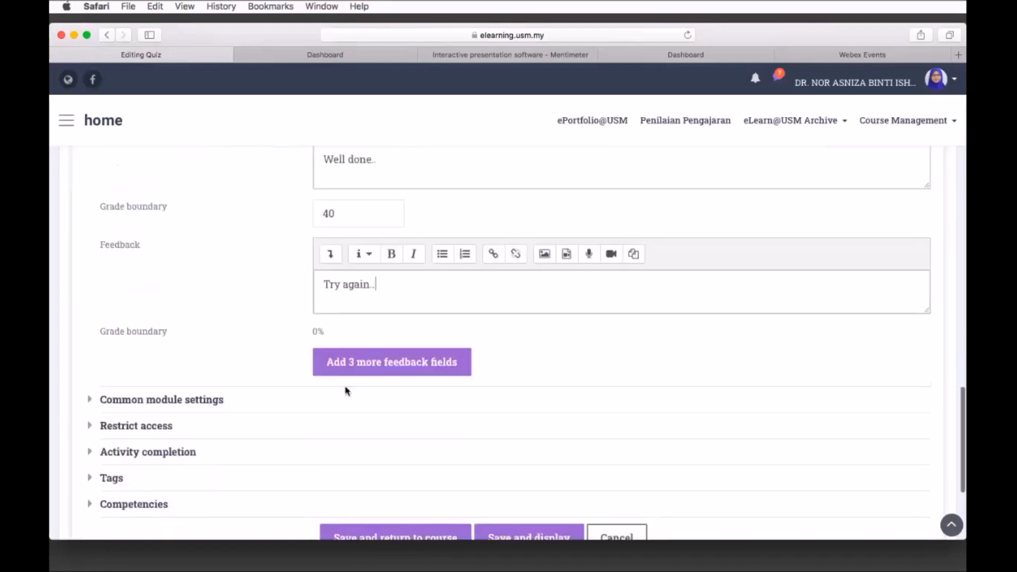
left_click(415, 367)
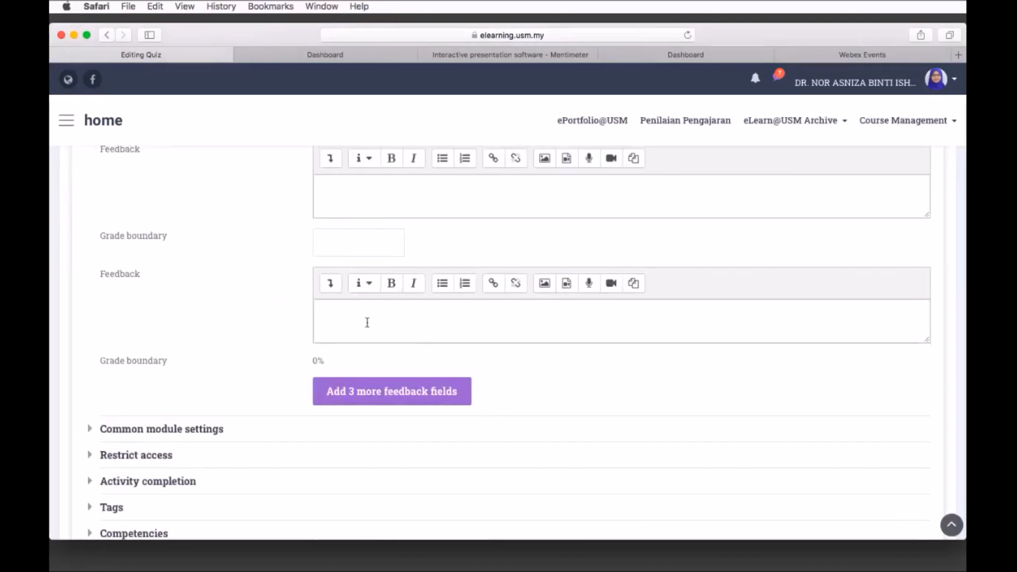
scroll(367, 322, "down", 3)
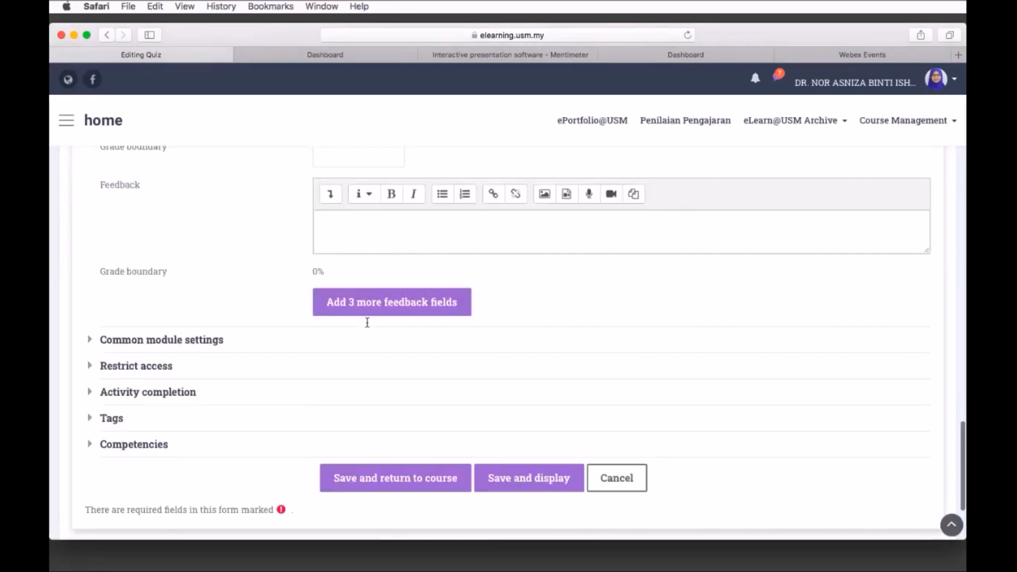
left_click(198, 342)
scroll(196, 348, "down", 4)
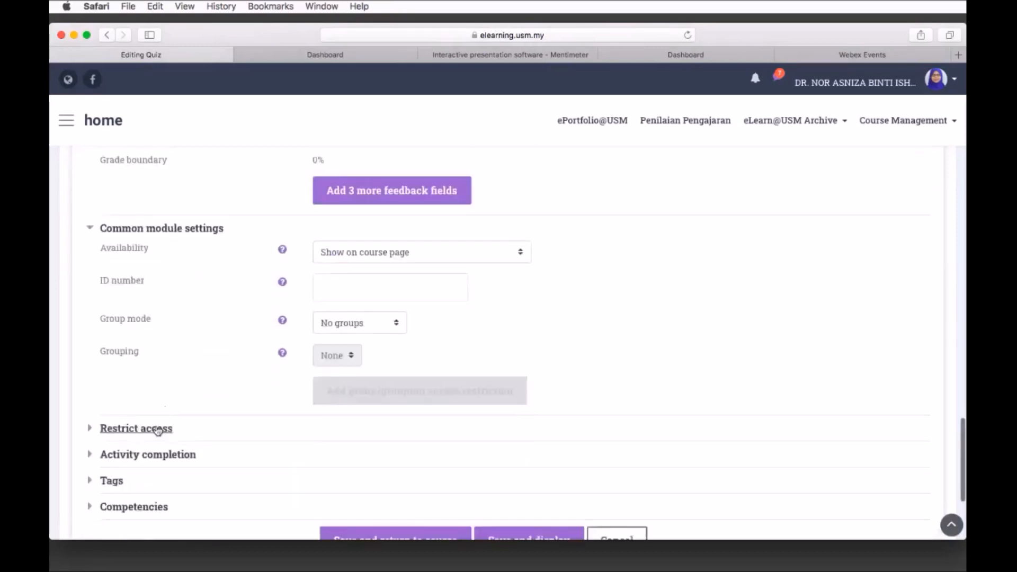
- Expand the quiz's Restrict access, Activity completion, Tags and Competencies settings, leave them unchanged, and try to save and display the quiz
left_click(157, 429)
scroll(226, 402, "down", 4)
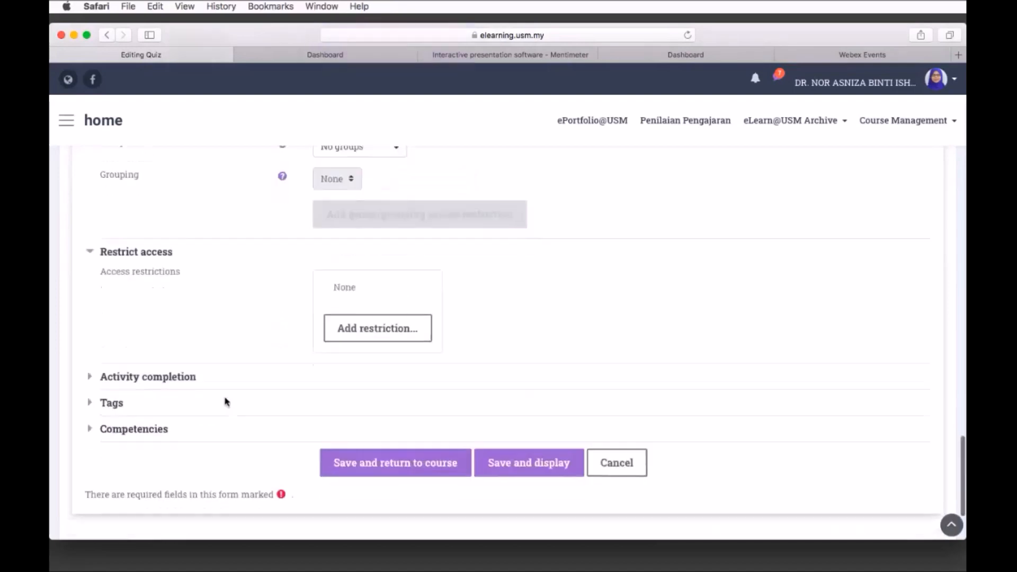
left_click(157, 378)
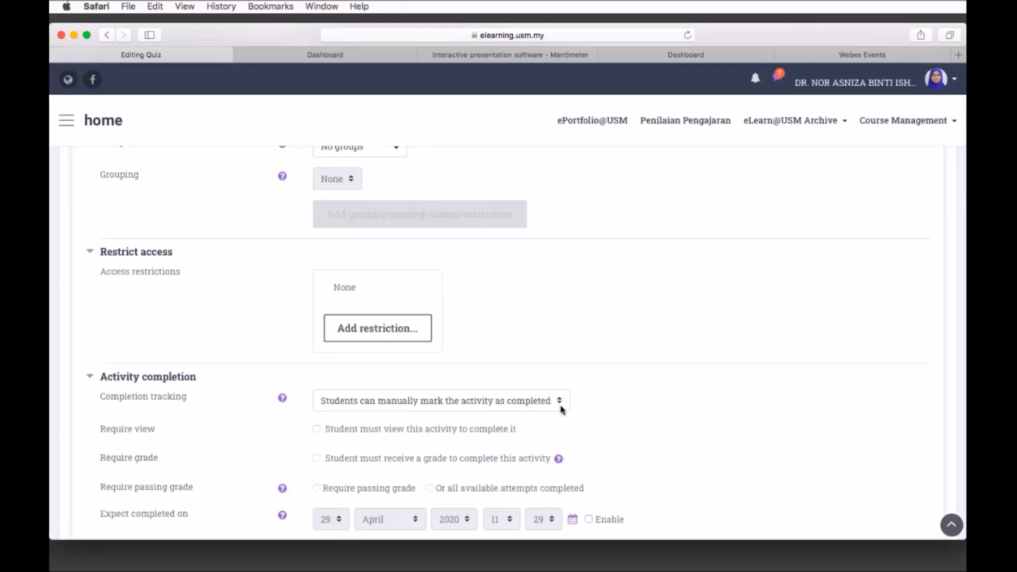
scroll(563, 410, "down", 5)
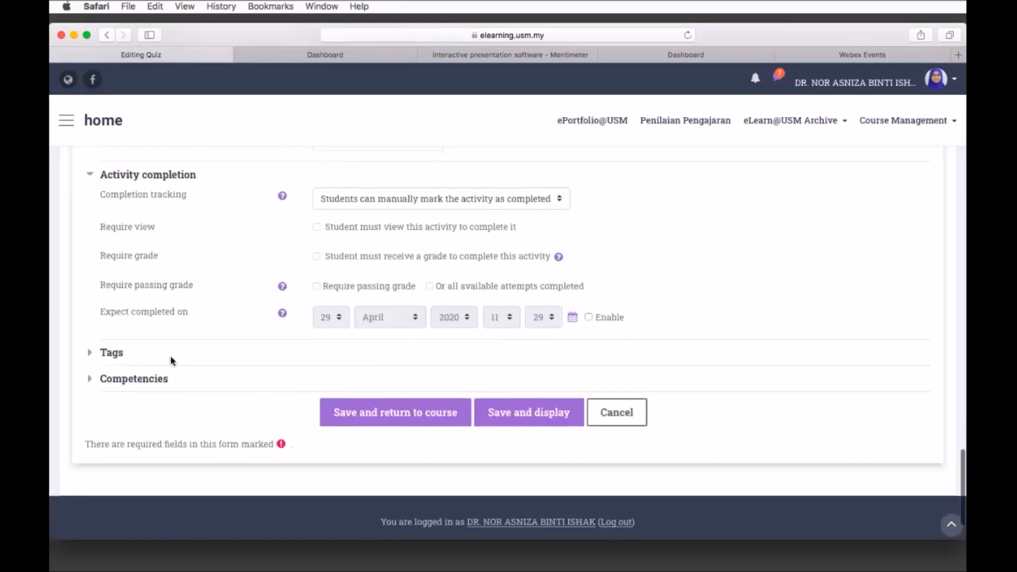
left_click(112, 353)
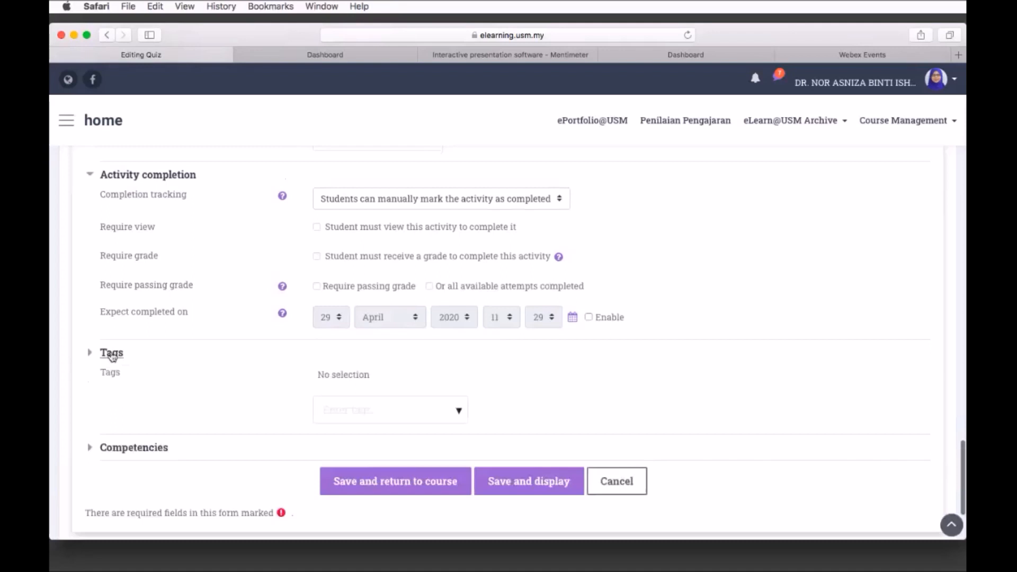
left_click(131, 449)
scroll(344, 419, "down", 6)
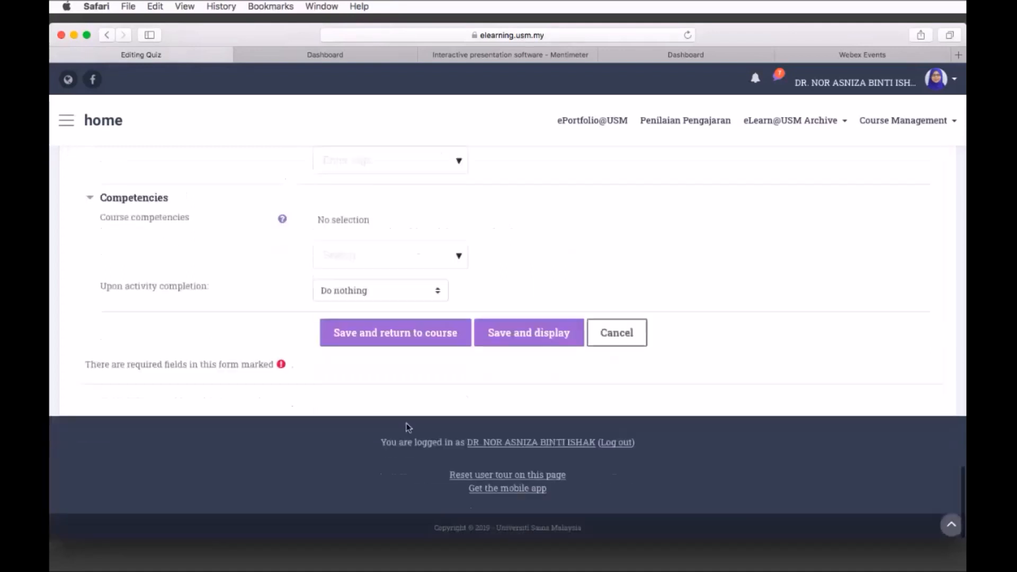
left_click(499, 333)
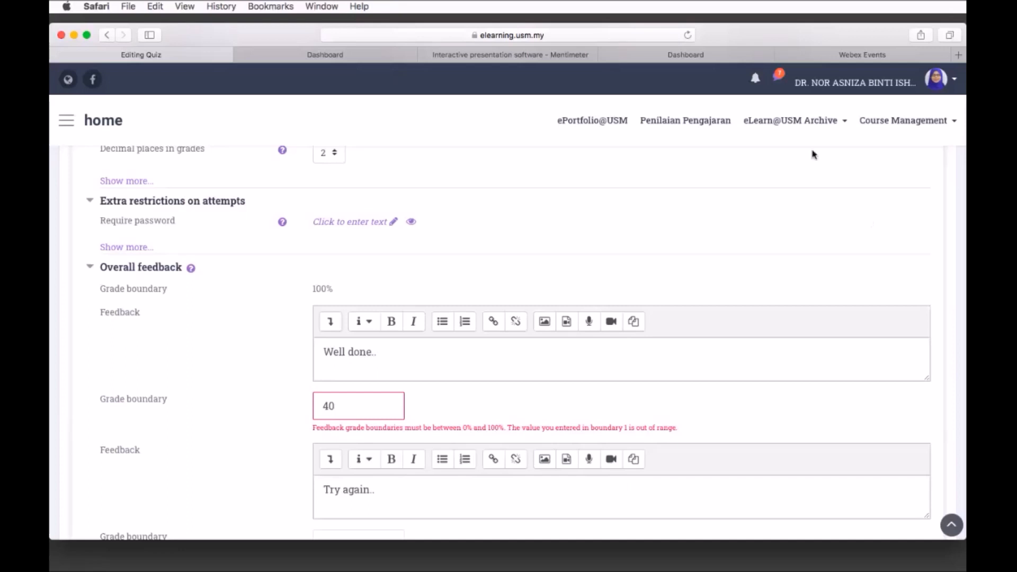
- Clear the second overall feedback grade boundary and try again to save and display the quiz
scroll(504, 301, "down", 2)
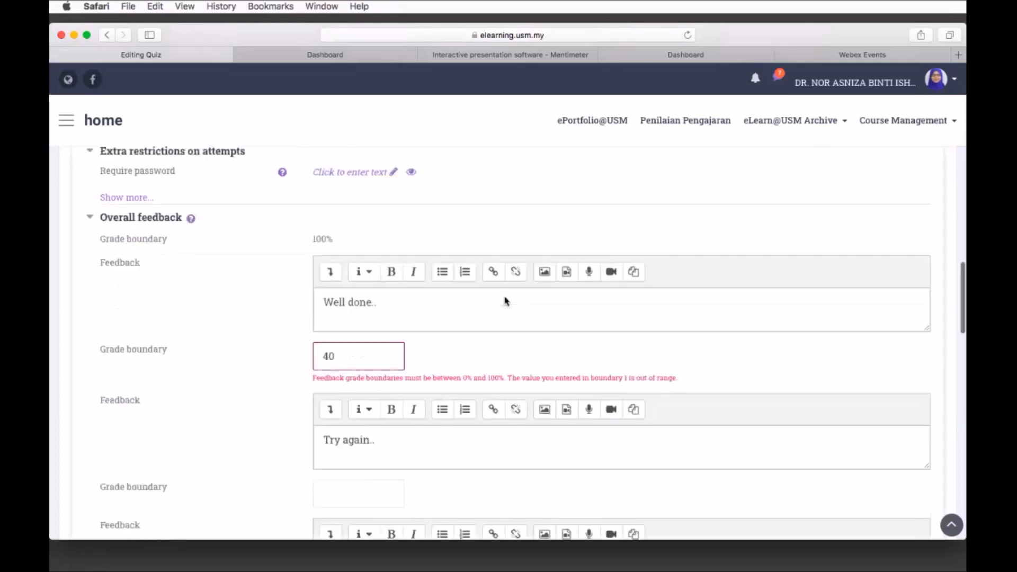
left_click(339, 354)
key("BackSpace")
key("BackSpace")
scroll(338, 354, "down", 5)
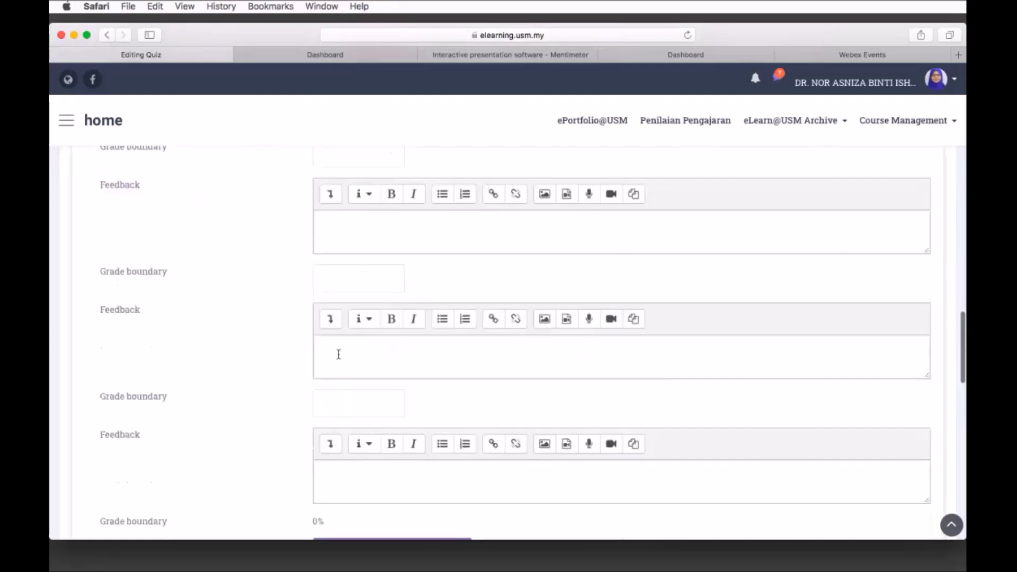
scroll(339, 354, "down", 5)
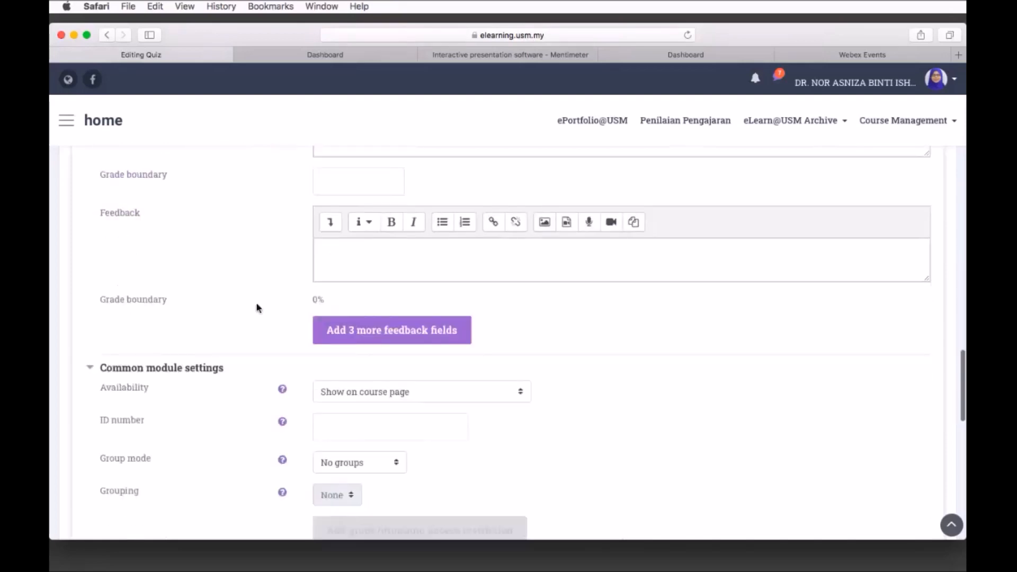
scroll(459, 345, "down", 15)
scroll(459, 345, "down", 4)
left_click(523, 340)
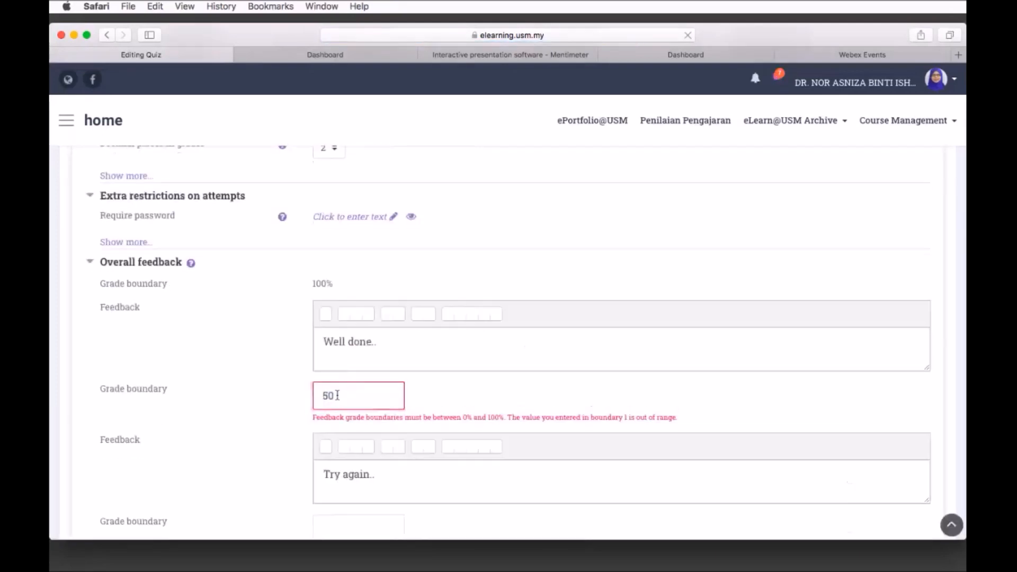
scroll(385, 371, "down", 20)
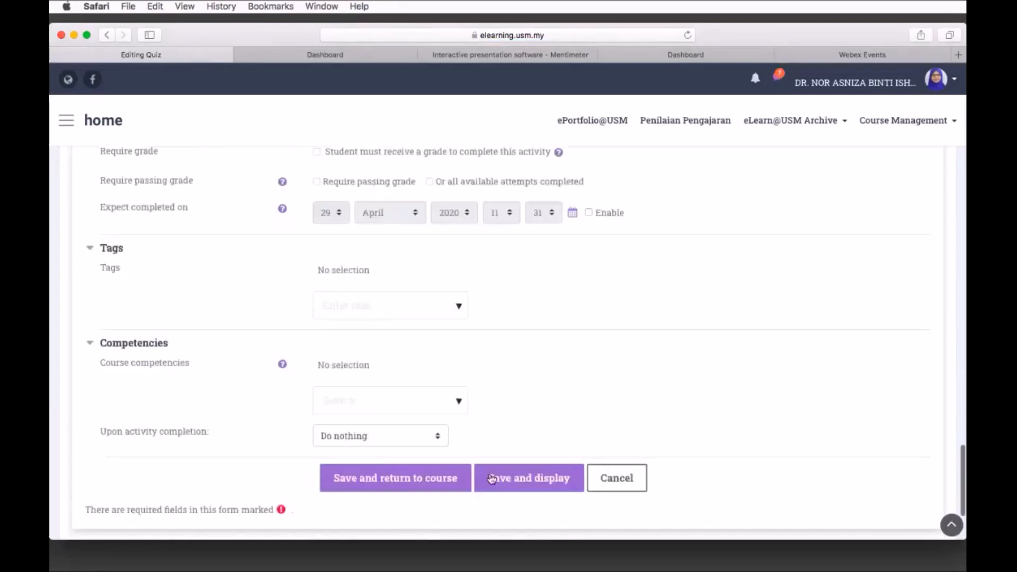
left_click(495, 480)
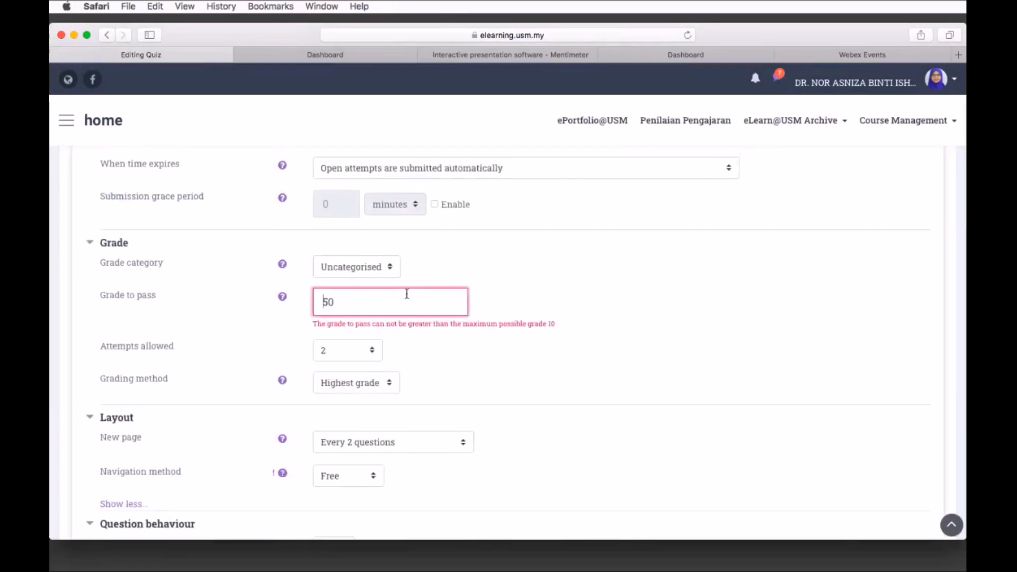
- Bring the Grade to pass value within the maximum grade of 10 and delete the "Well done.." feedback for the 100% boundary
key("BackSpace")
scroll(399, 299, "down", 15)
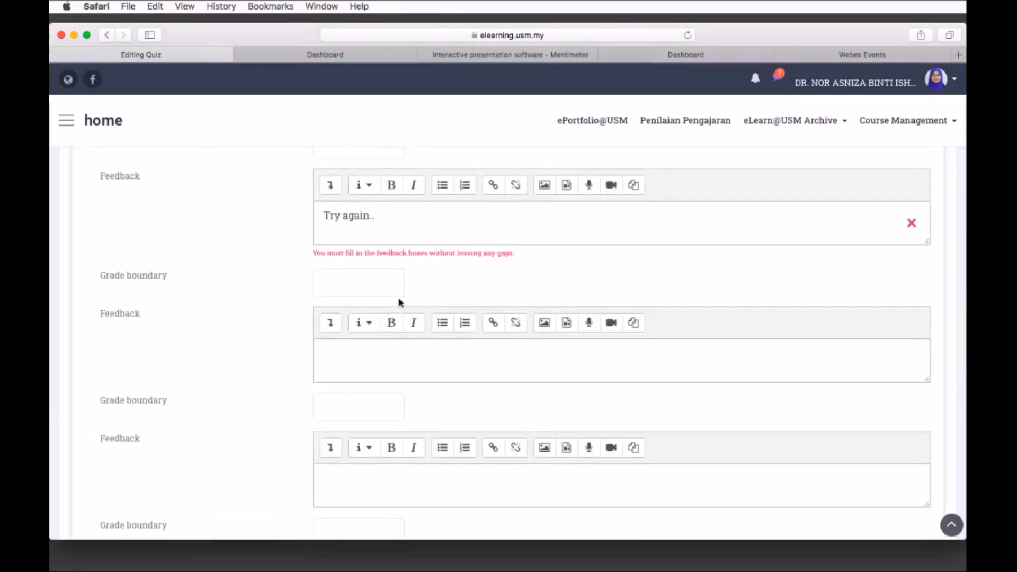
scroll(399, 302, "up", 3)
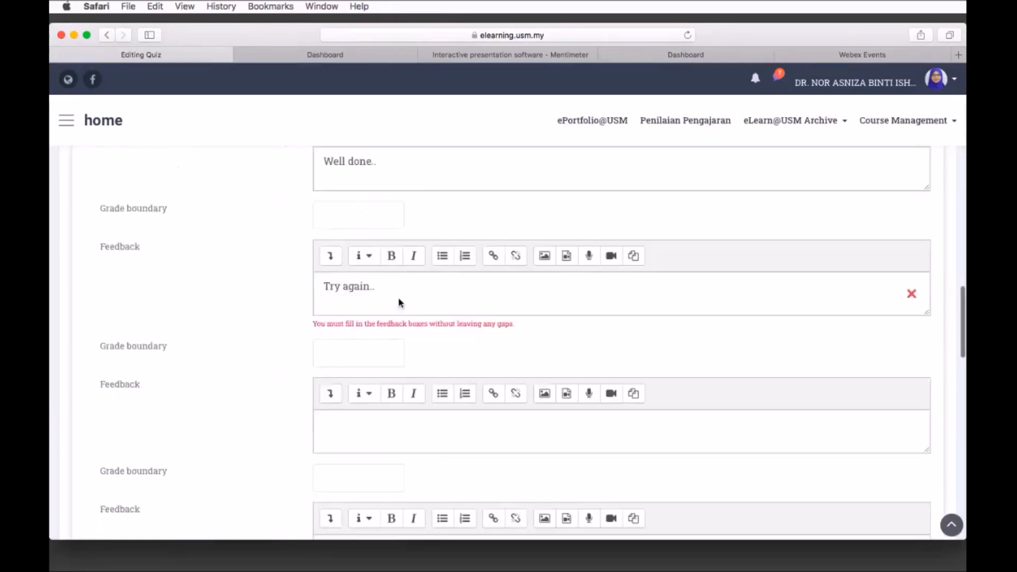
scroll(376, 293, "up", 1)
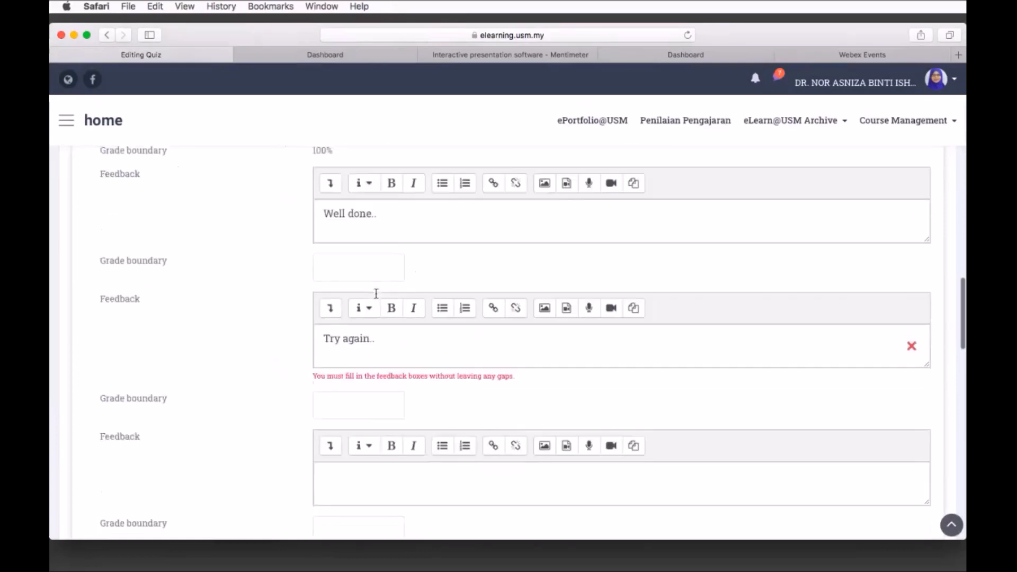
scroll(376, 294, "up", 4)
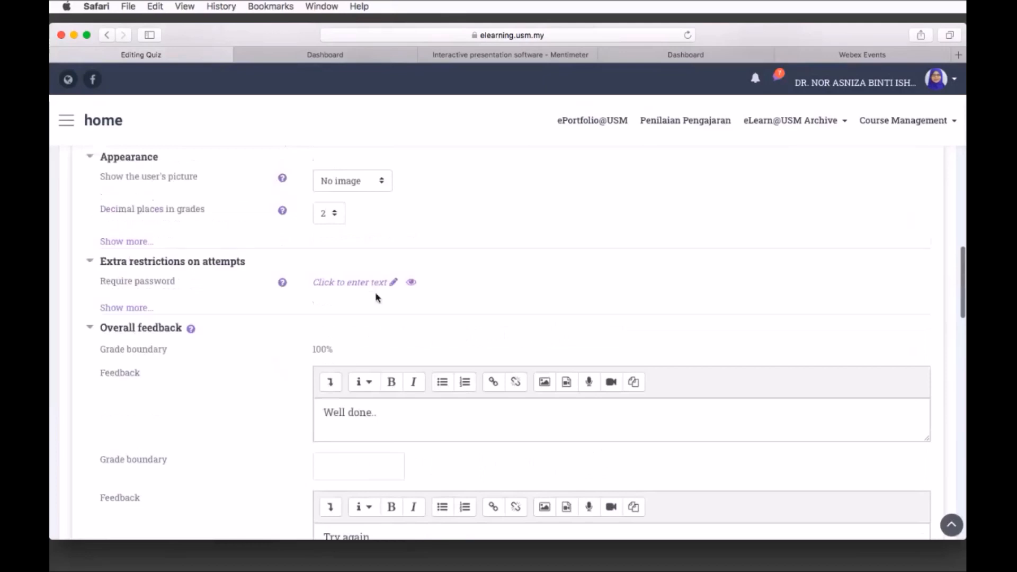
scroll(377, 297, "down", 1)
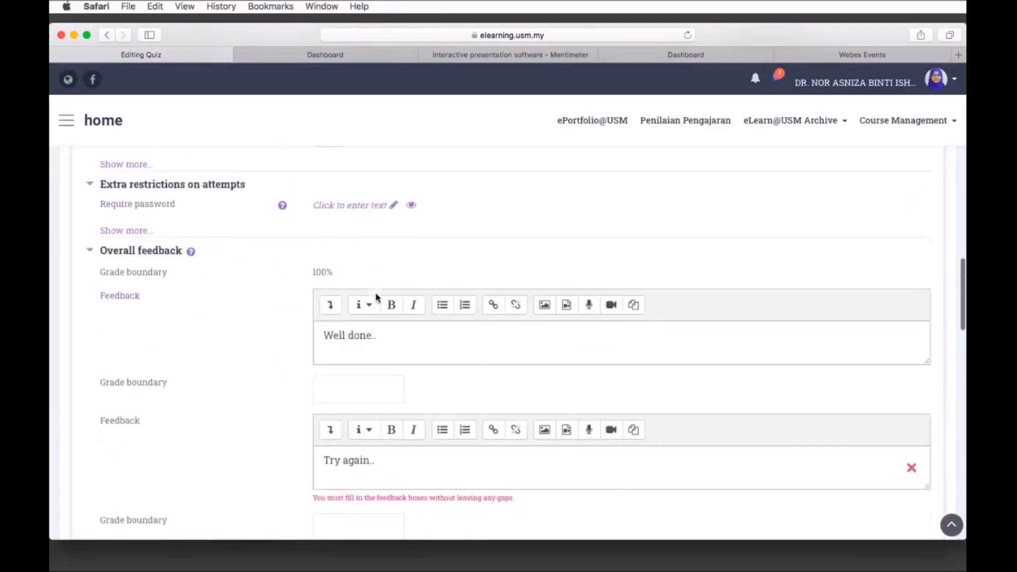
left_click_drag(379, 335, 316, 338)
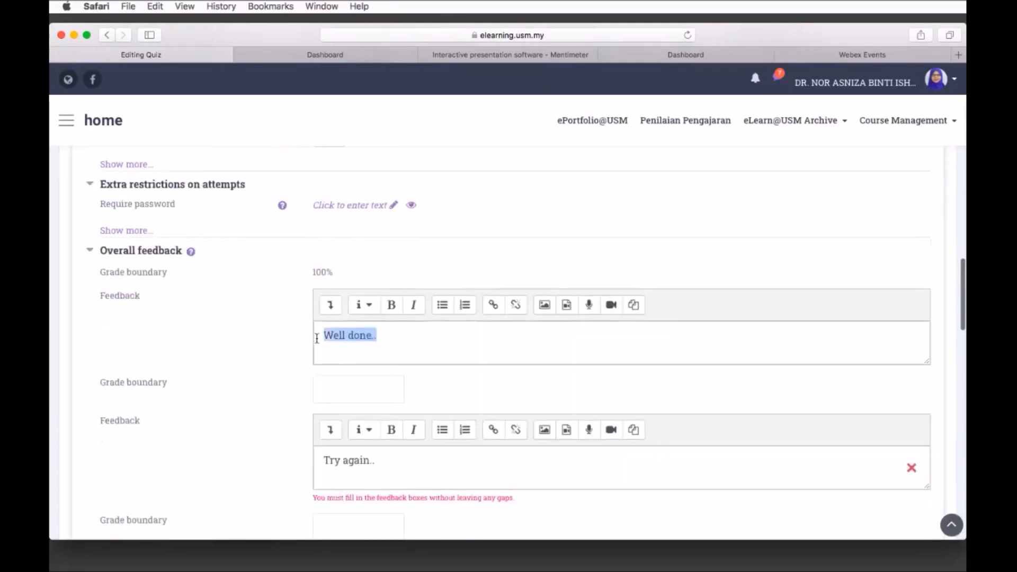
key("BackSpace")
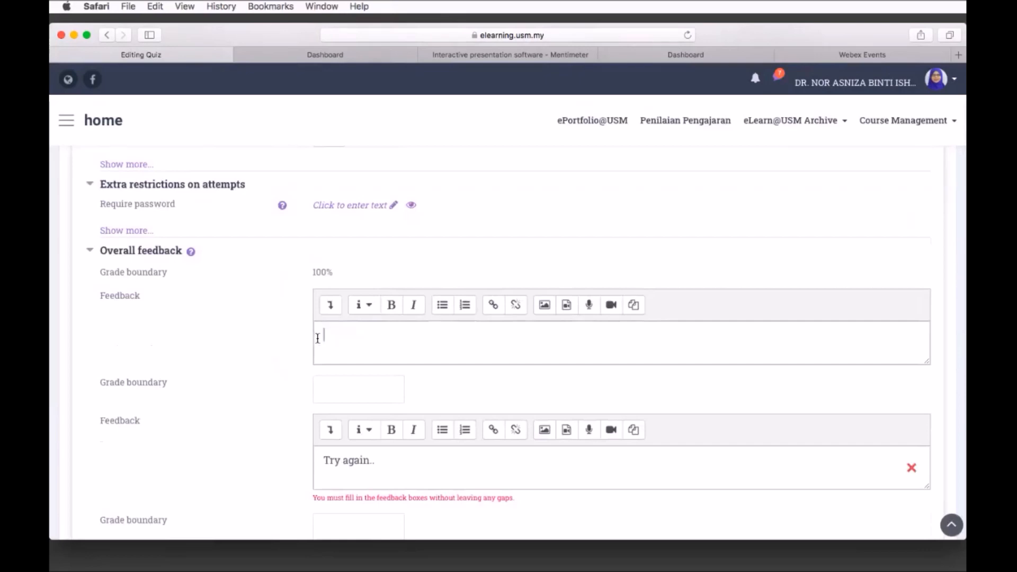
- Save and display the corrected quiz
scroll(912, 468, "down", 5)
scroll(912, 468, "down", 15)
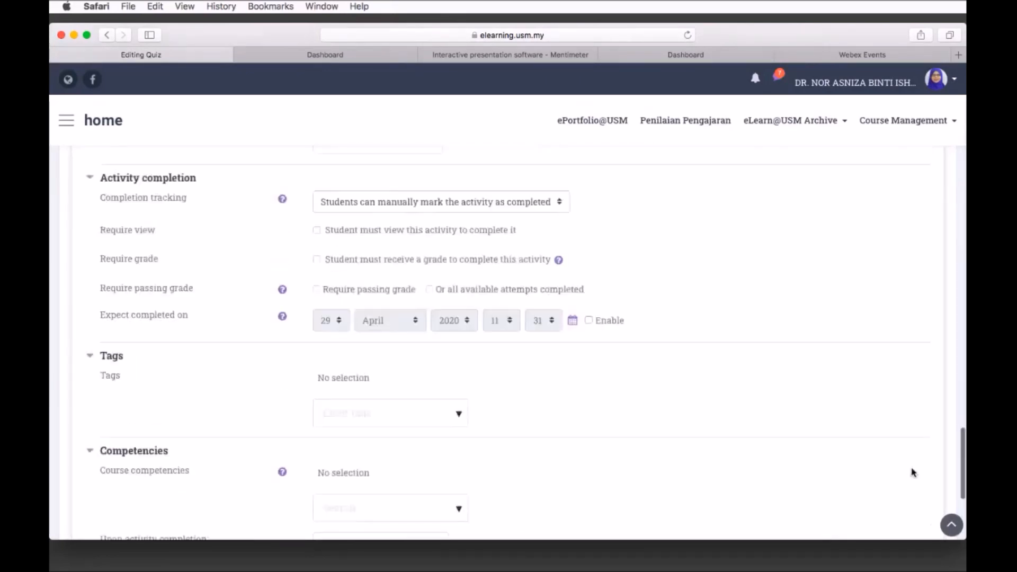
scroll(912, 472, "down", 4)
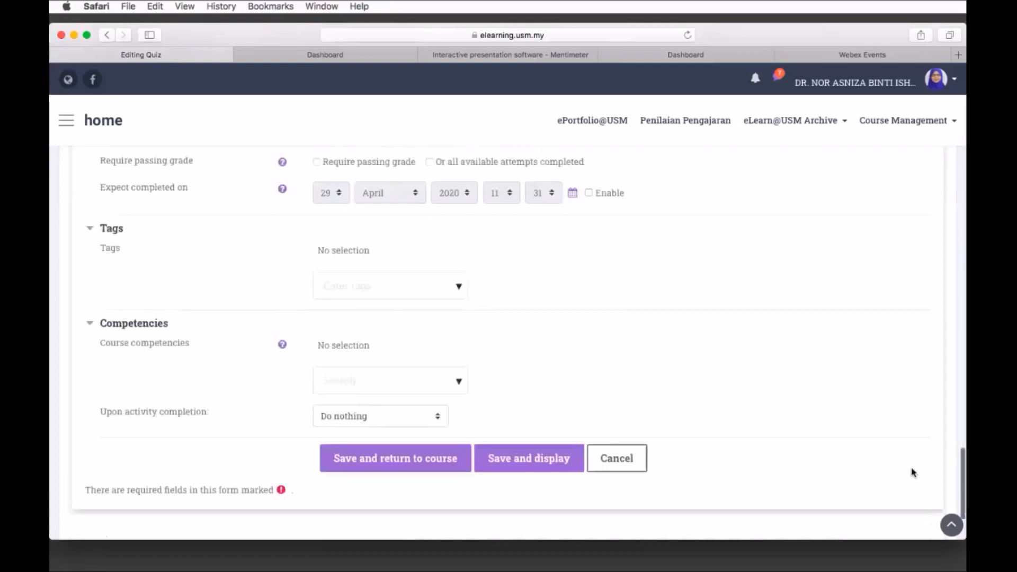
scroll(912, 473, "down", 2)
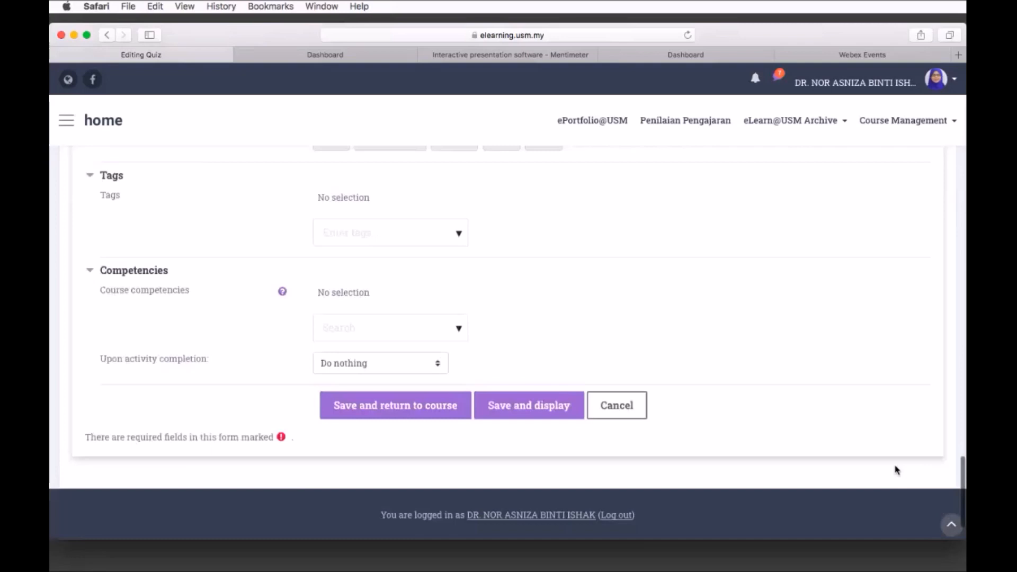
left_click(567, 413)
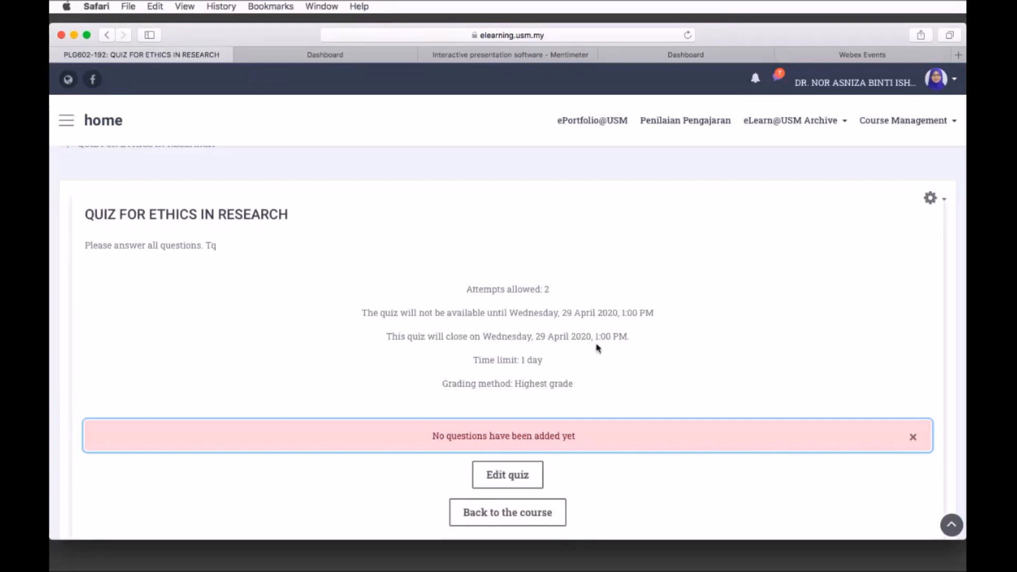
- Check the quiz's summary of attempts, dates and time limit, and open the quiz for editing its questions
scroll(597, 348, "down", 3)
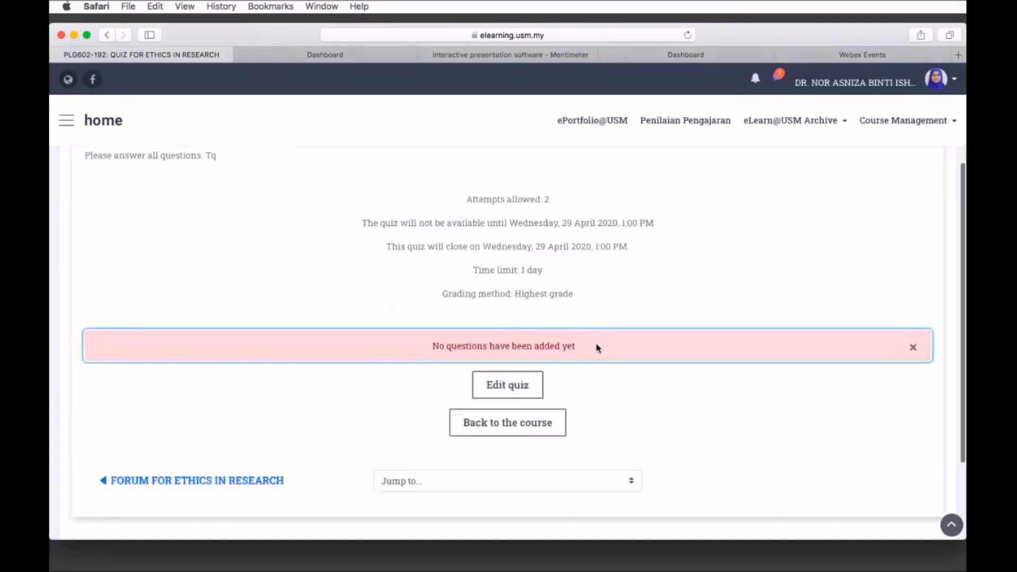
scroll(615, 281, "up", 1)
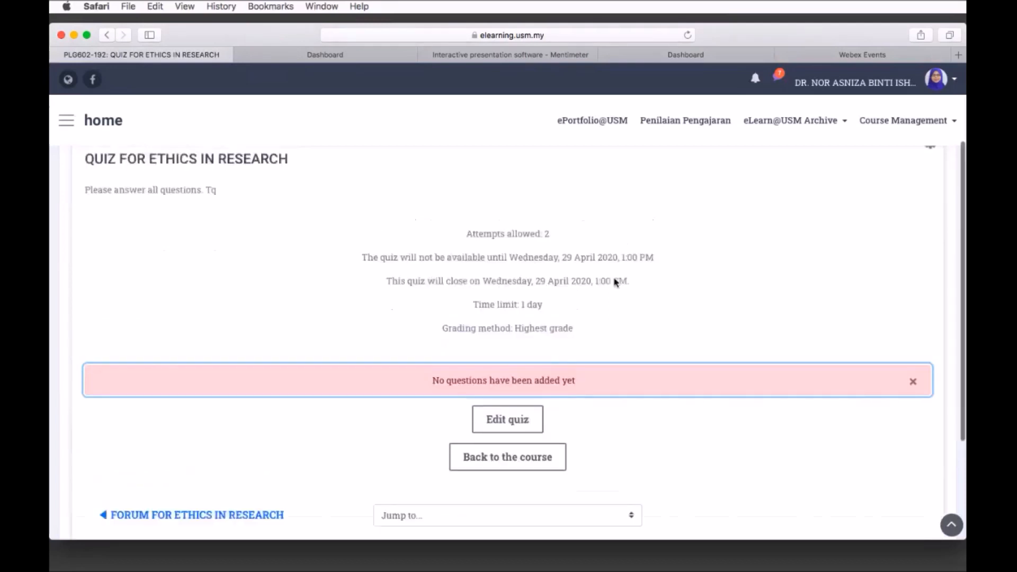
scroll(615, 280, "down", 2)
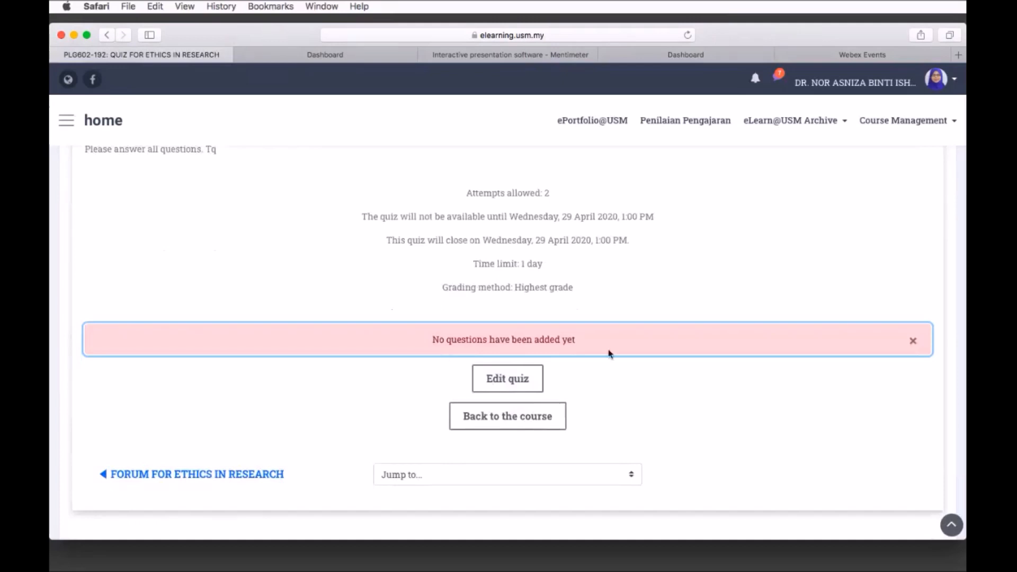
scroll(609, 354, "up", 1)
scroll(609, 354, "up", 5)
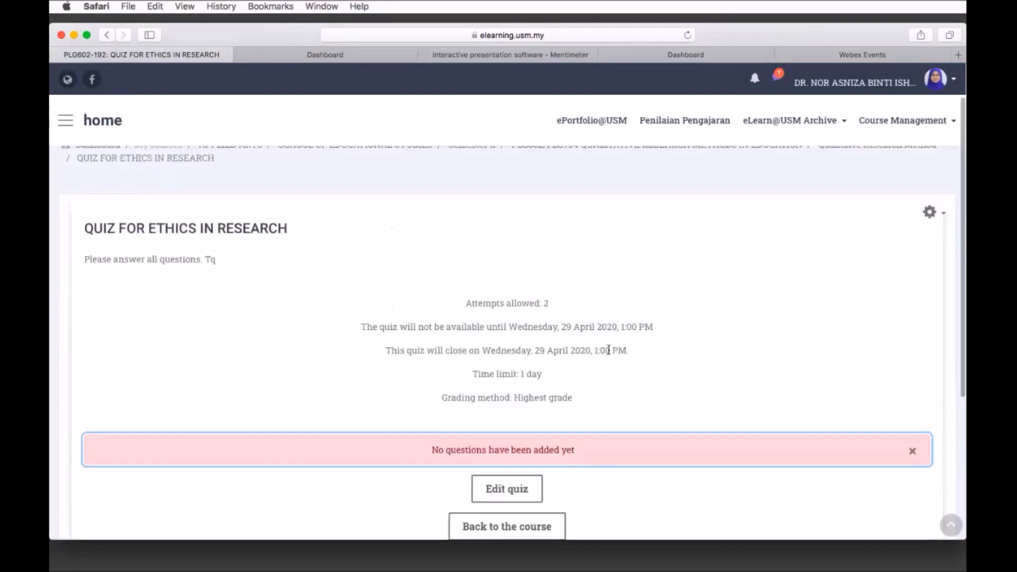
left_click(937, 218)
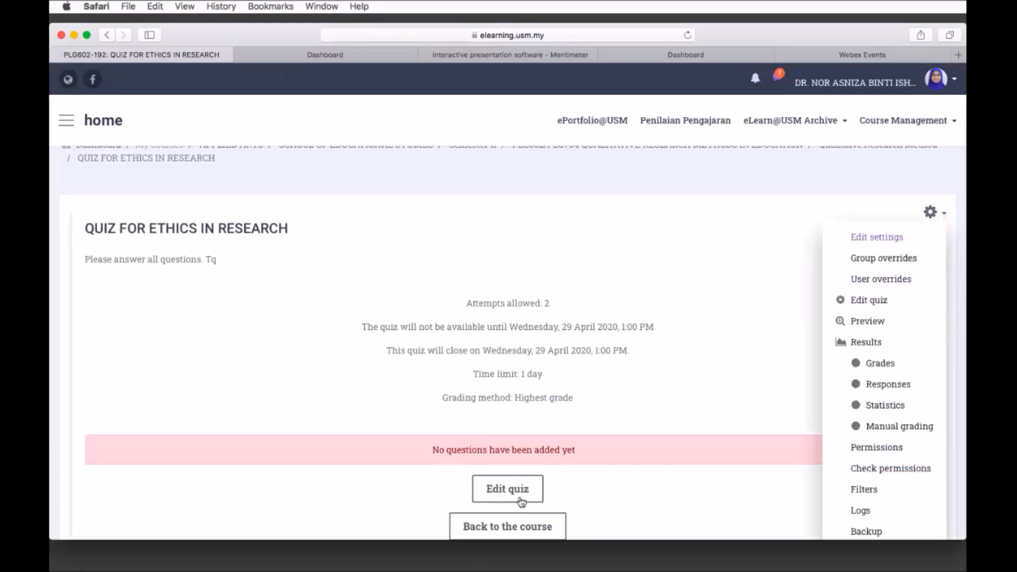
left_click(875, 301)
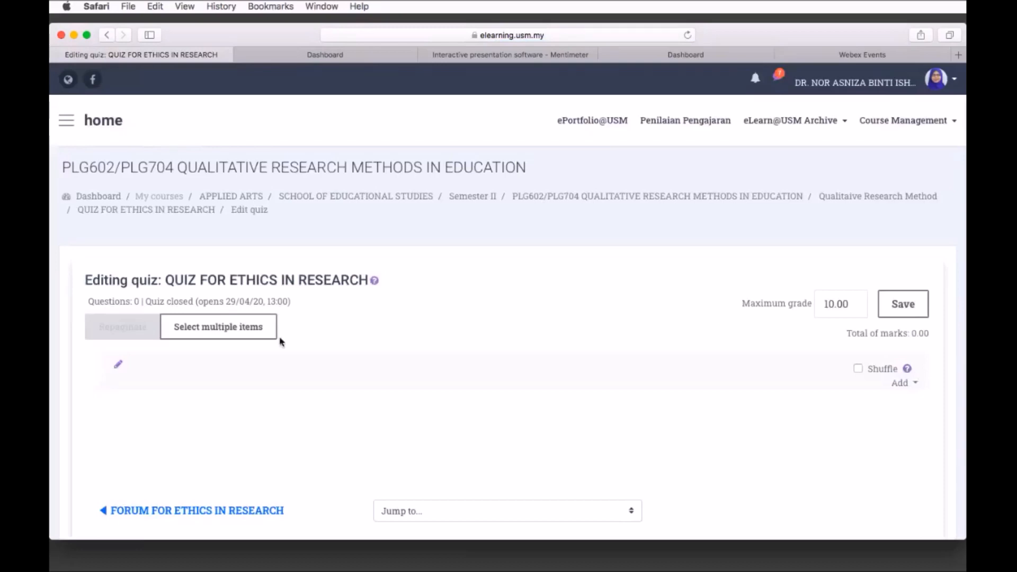
- Start adding a new Multiple choice question to QUIZ FOR ETHICS IN RESEARCH
scroll(732, 395, "down", 3)
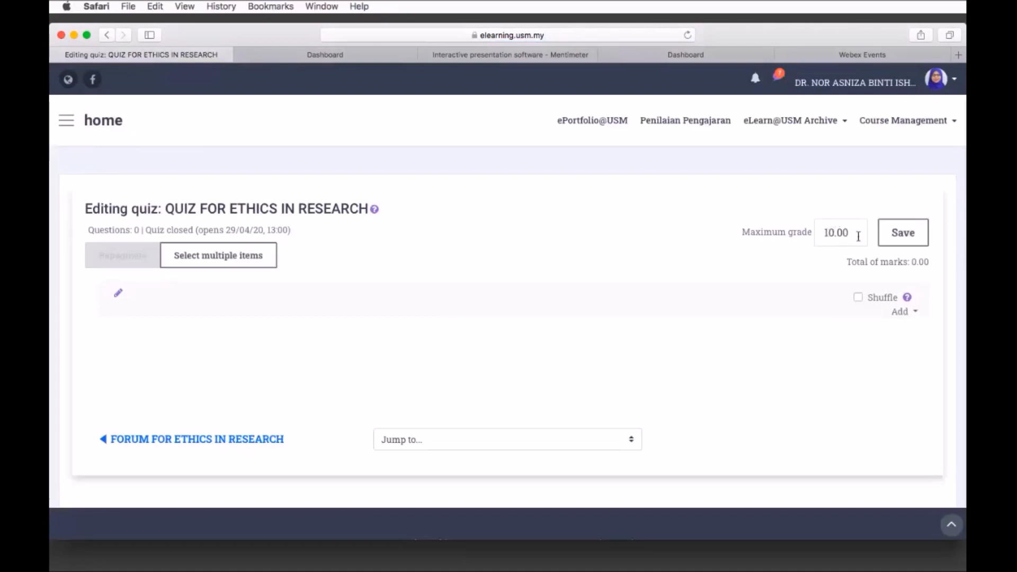
left_click(916, 313)
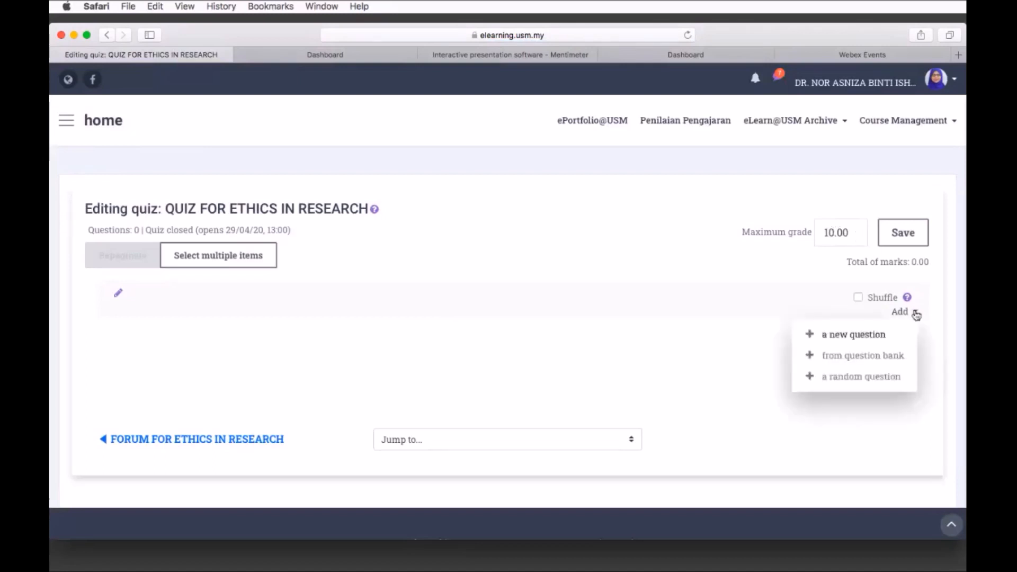
left_click(862, 336)
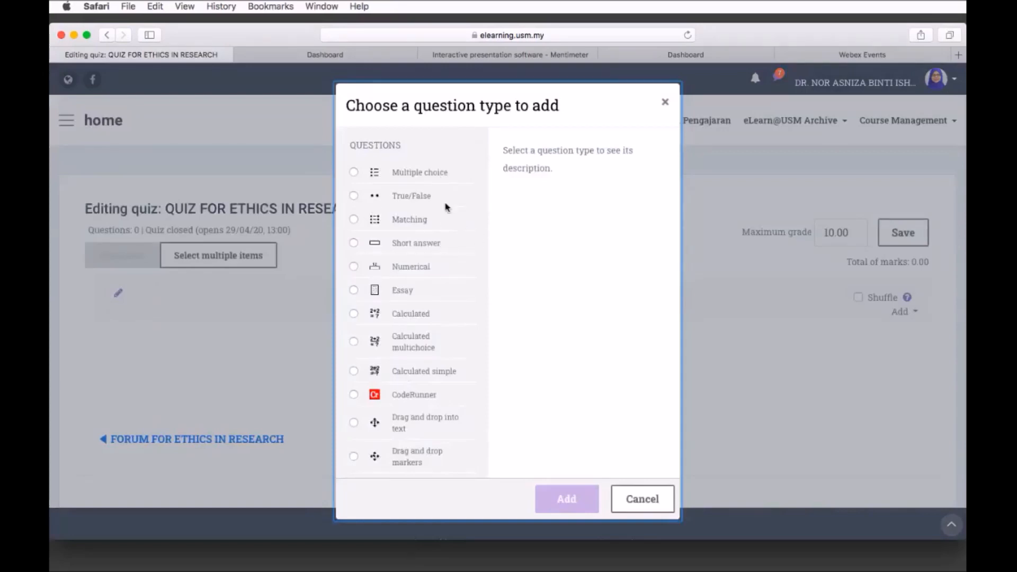
left_click(354, 173)
left_click(566, 501)
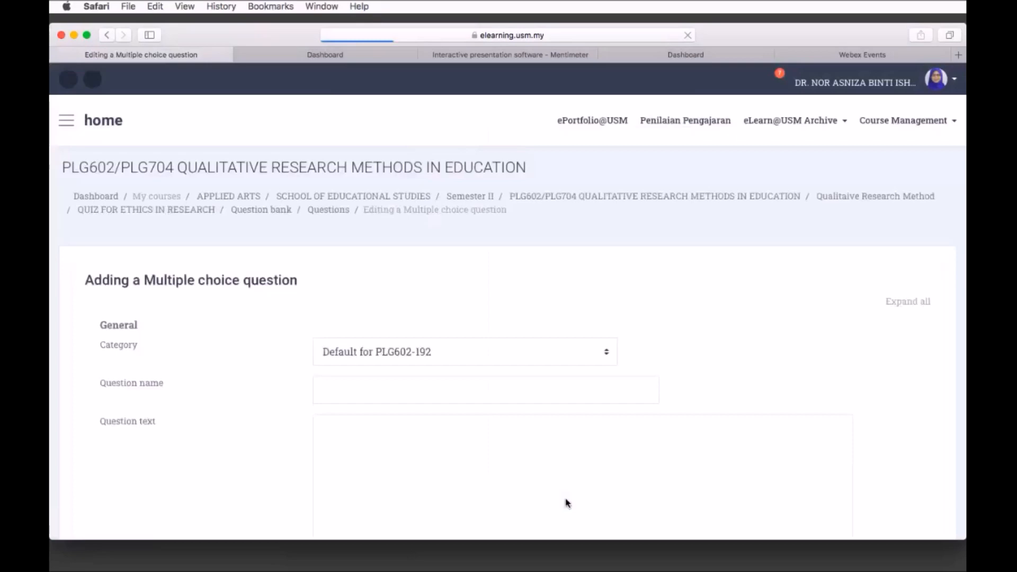
- Keep Default for PLG602-192 as the category of the new multiple choice question
scroll(608, 298, "down", 2)
left_click(607, 294)
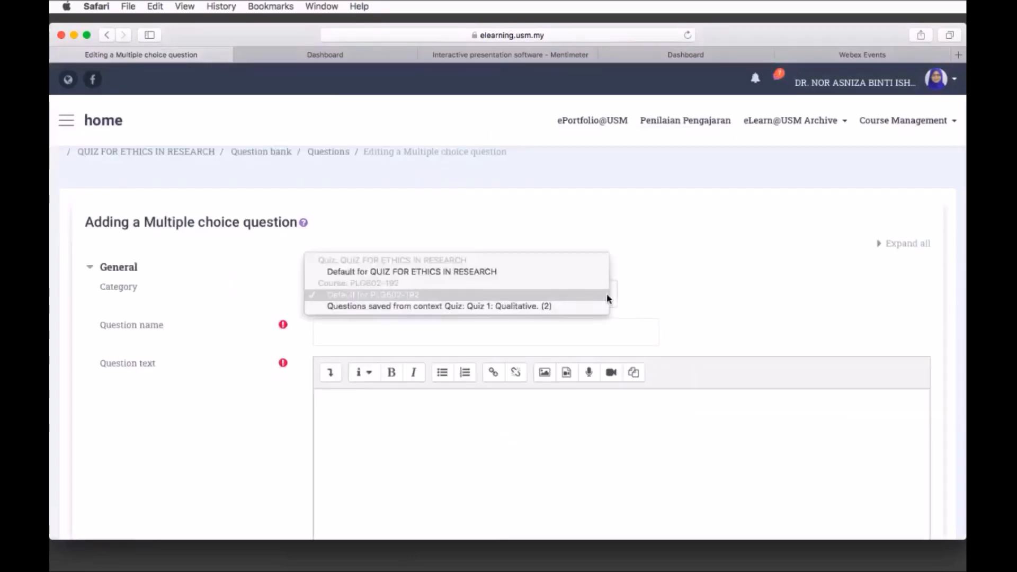
left_click(461, 295)
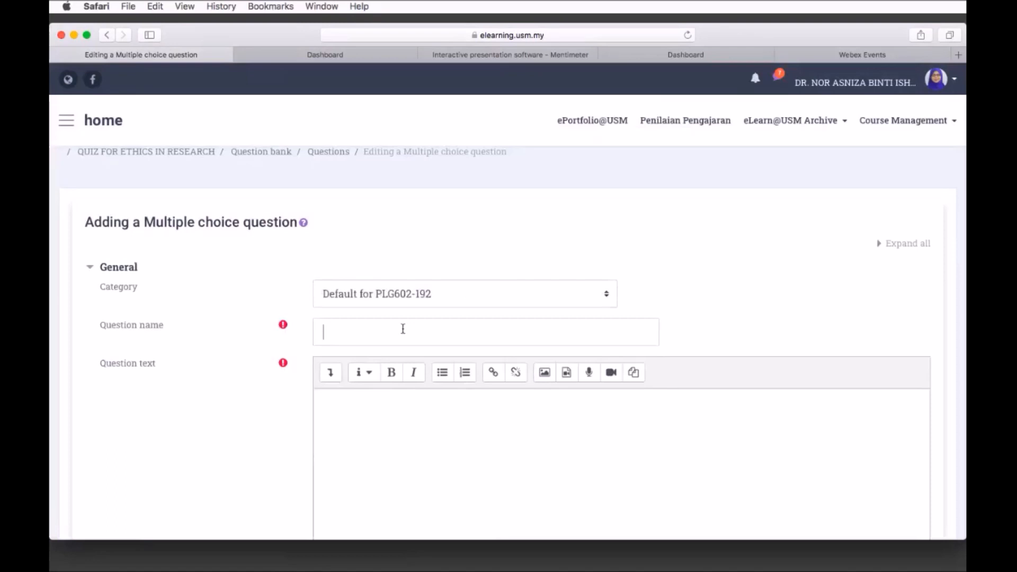
- Name the question QUESTION 1 and enter the question text "Which one is not the types of qualitative research method?"
type("QUESTION 1")
left_click(455, 409)
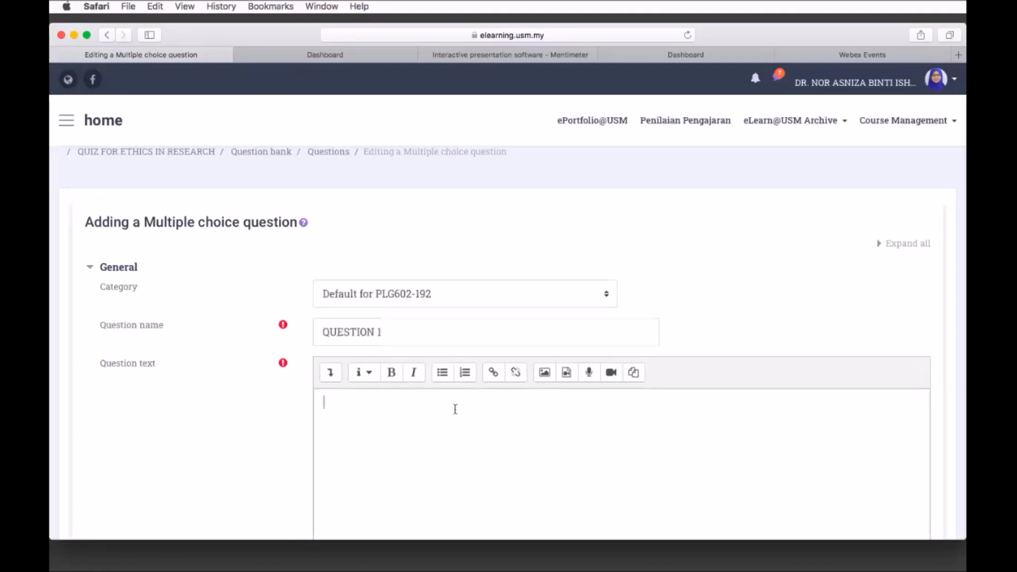
scroll(455, 409, "down", 2)
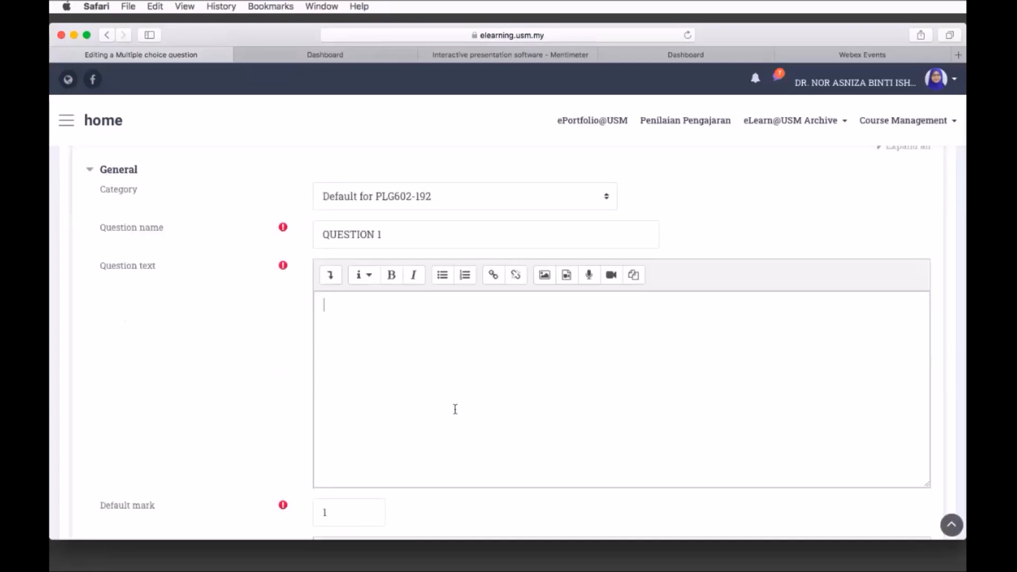
type("Which one is not the types of qualitative research metjod")
scroll(455, 410, "down", 1)
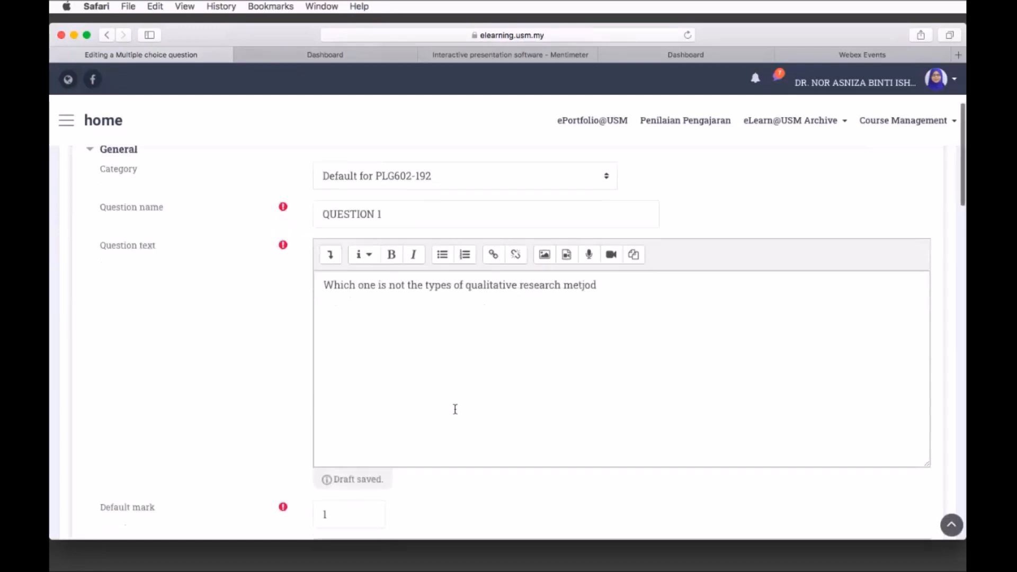
key("BackSpace")
key("BackSpace")
key("BackSpace")
type("hod")
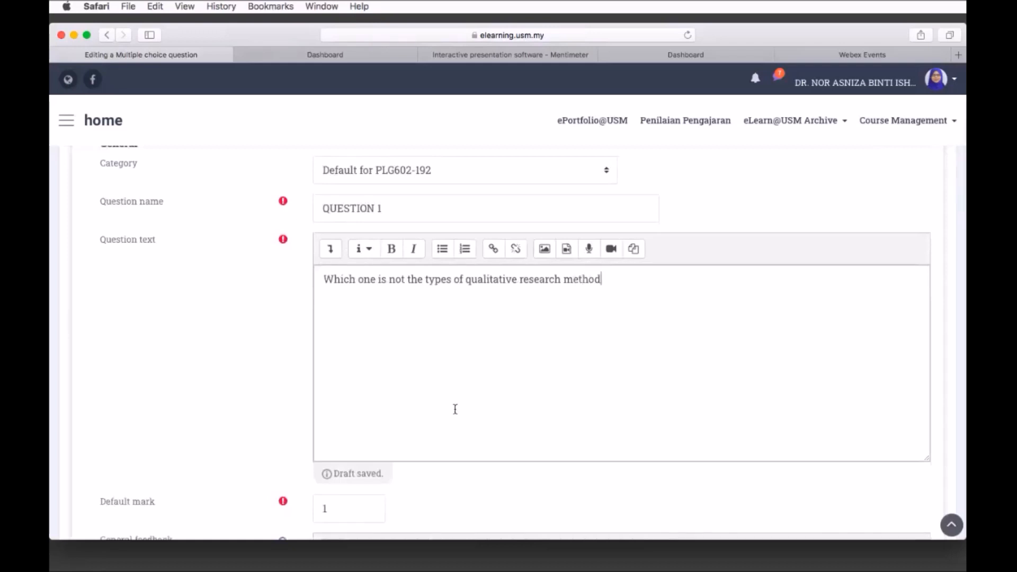
type("?")
- Go through the question's general settings and keep One answer only for the number of answers
scroll(456, 409, "down", 5)
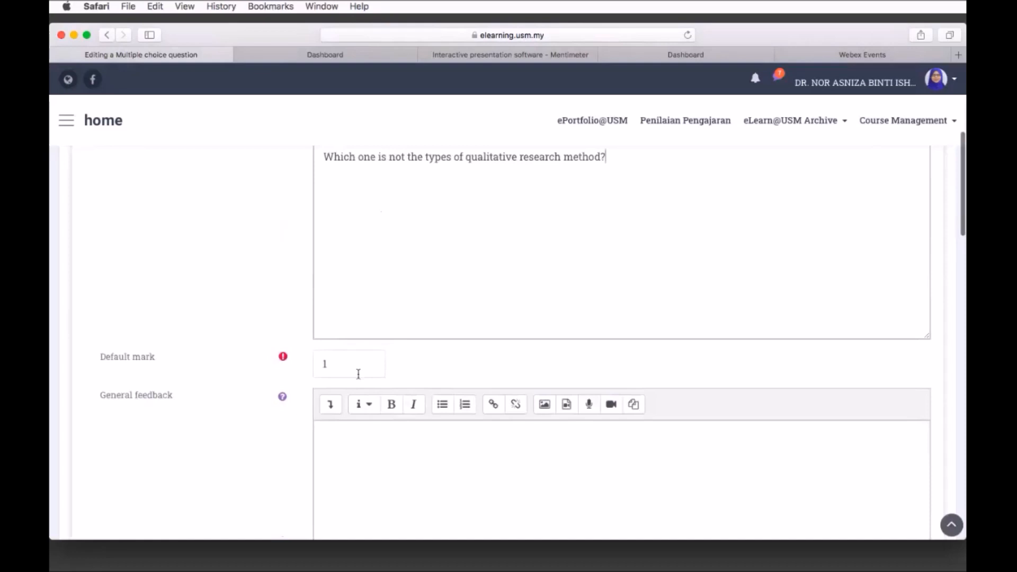
scroll(358, 374, "down", 5)
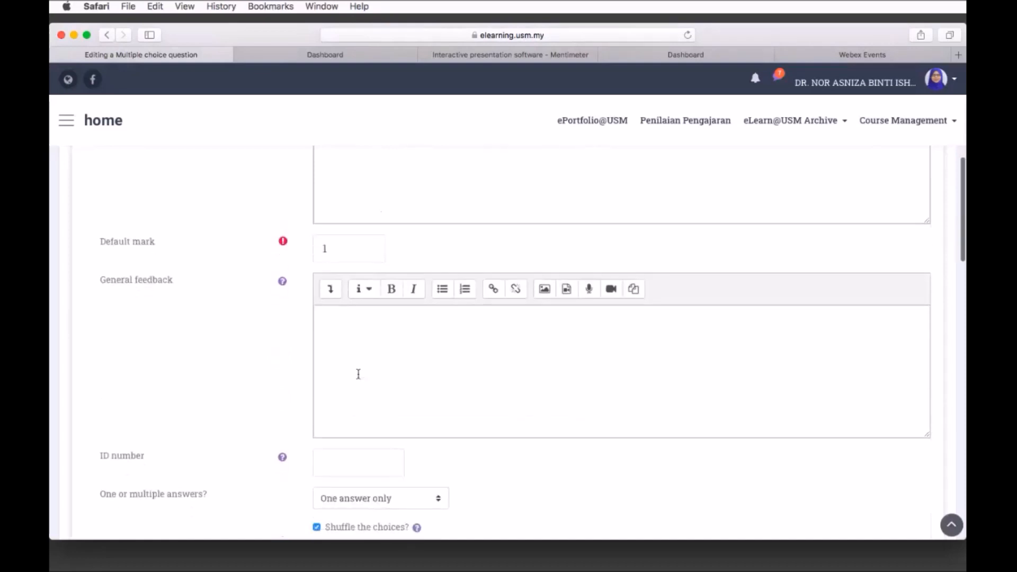
scroll(359, 374, "up", 5)
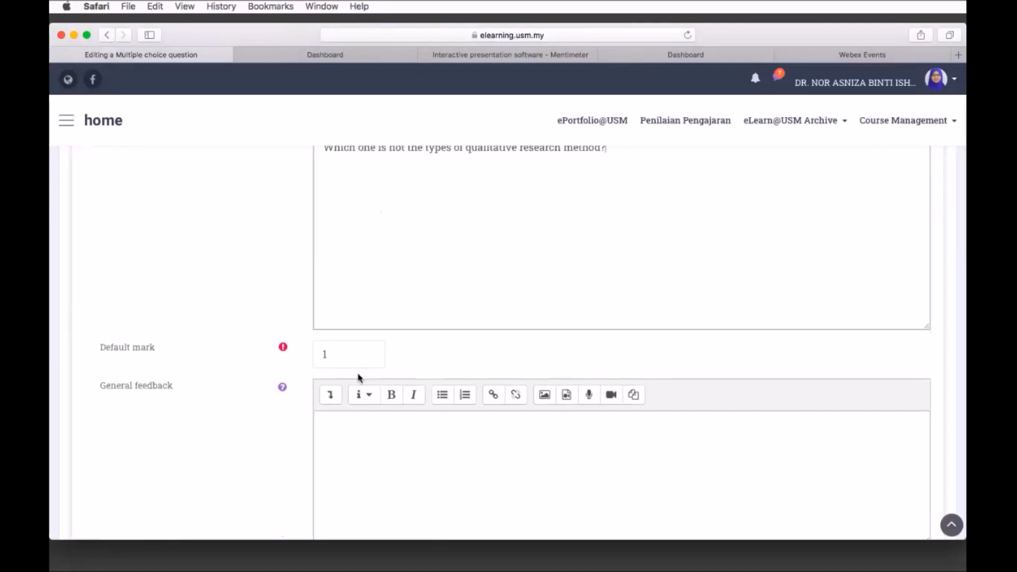
scroll(358, 378, "down", 3)
left_click(359, 374)
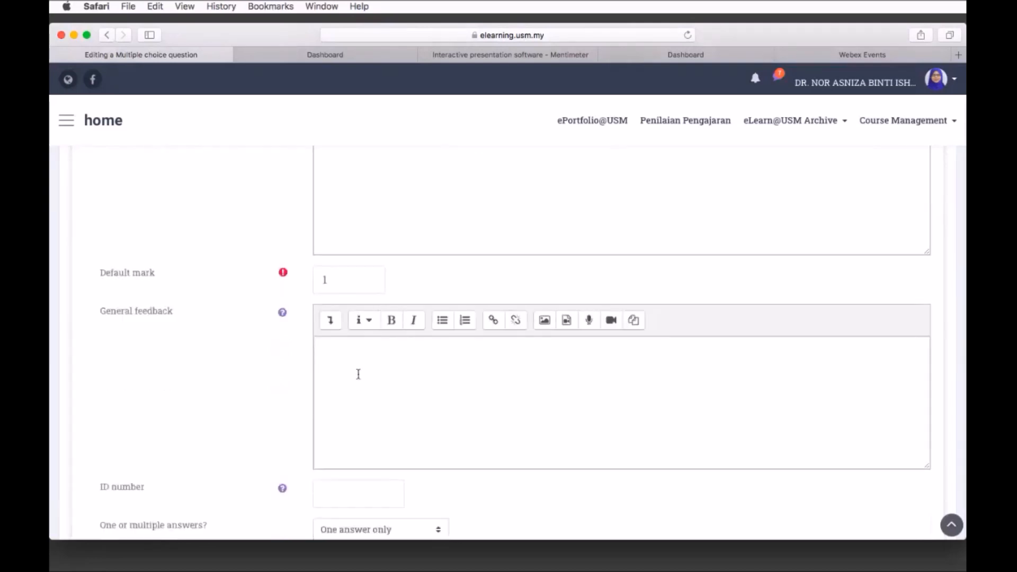
scroll(358, 374, "down", 2)
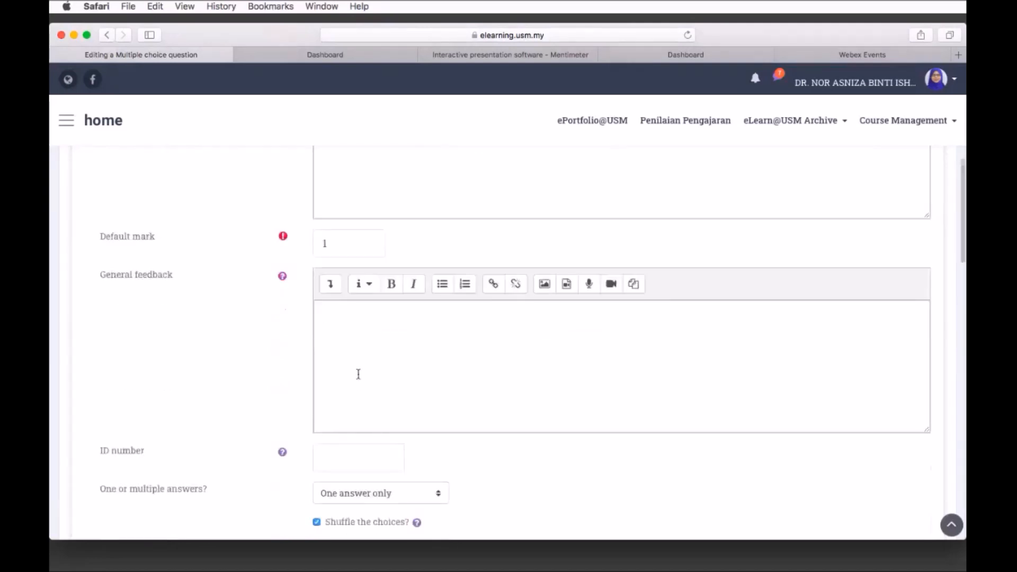
scroll(358, 374, "down", 5)
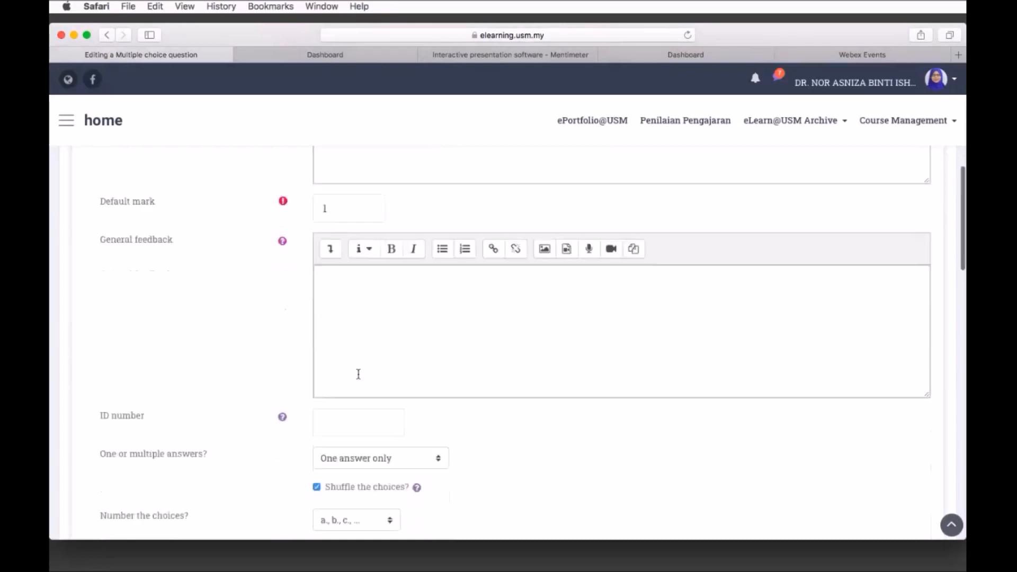
scroll(359, 374, "down", 4)
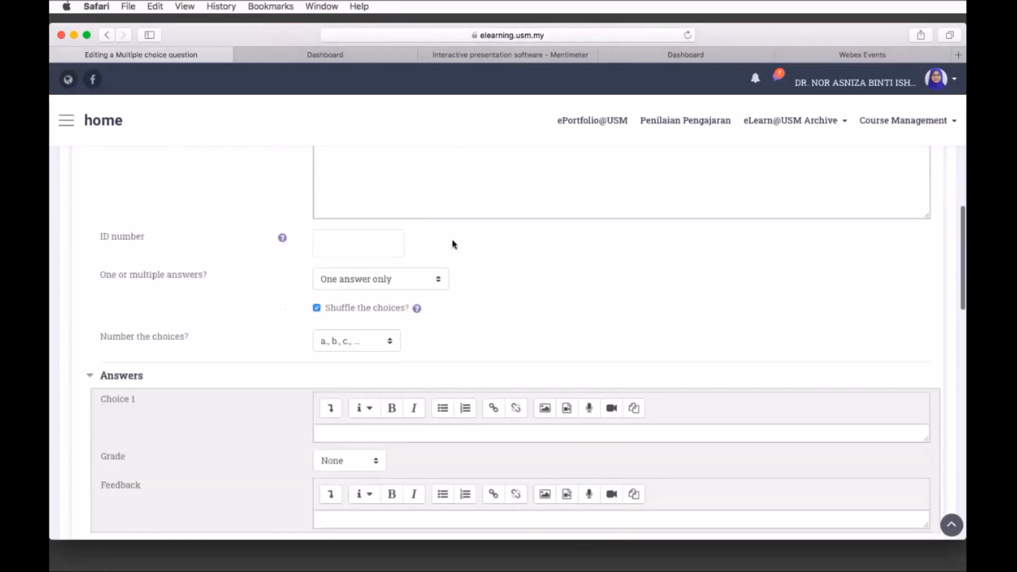
left_click(439, 284)
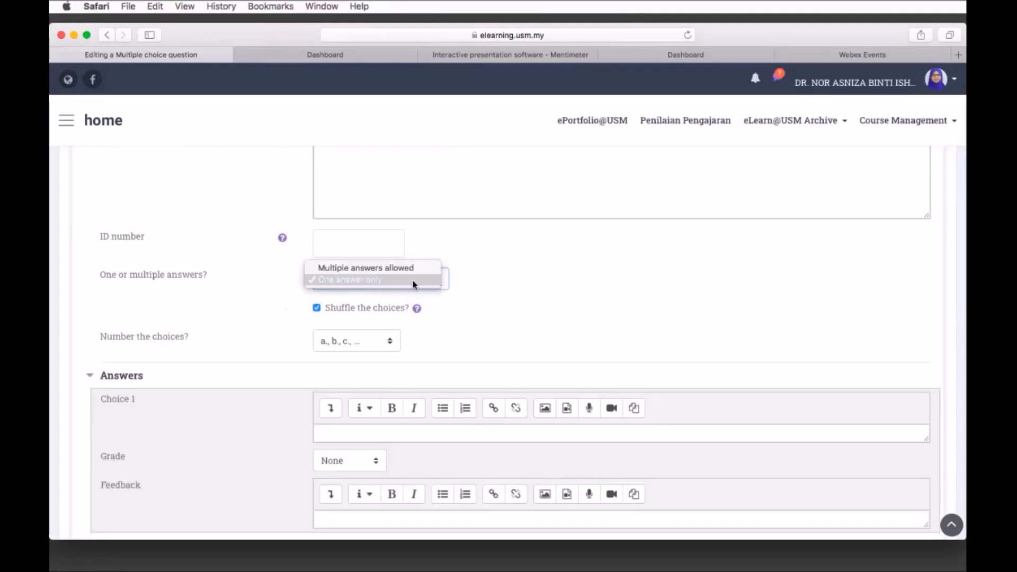
left_click(413, 280)
scroll(561, 313, "down", 3)
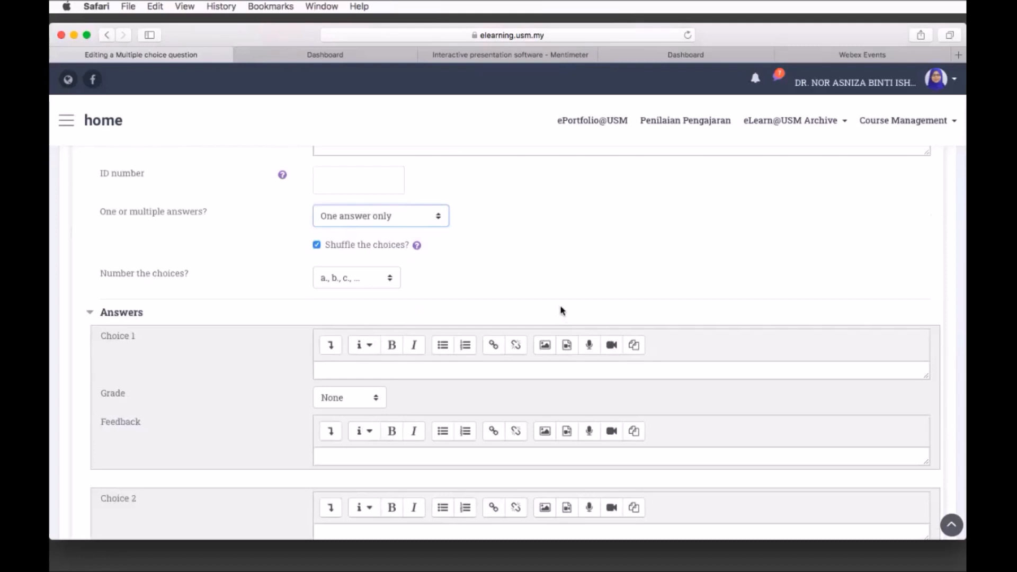
scroll(562, 311, "down", 2)
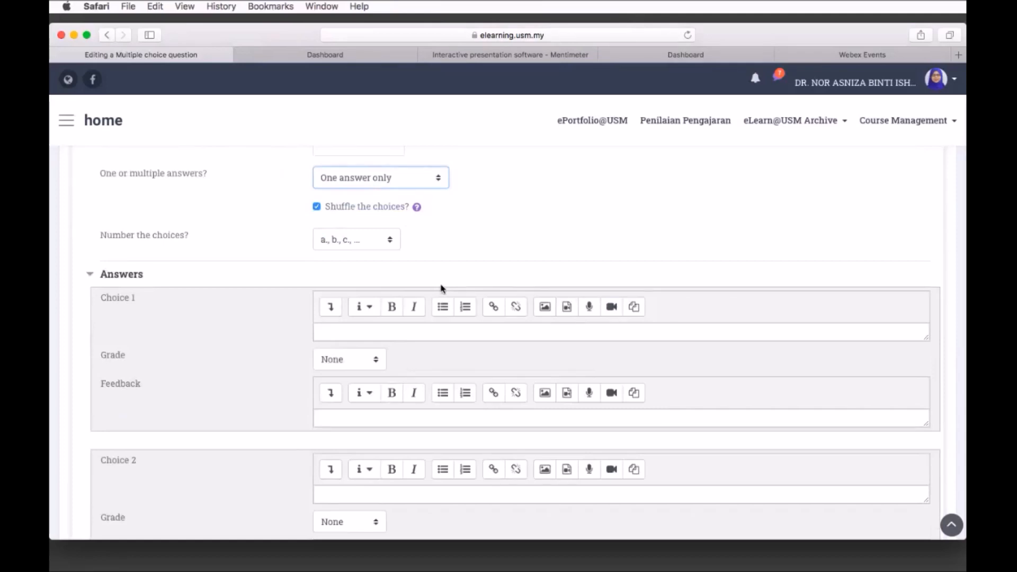
scroll(441, 288, "down", 3)
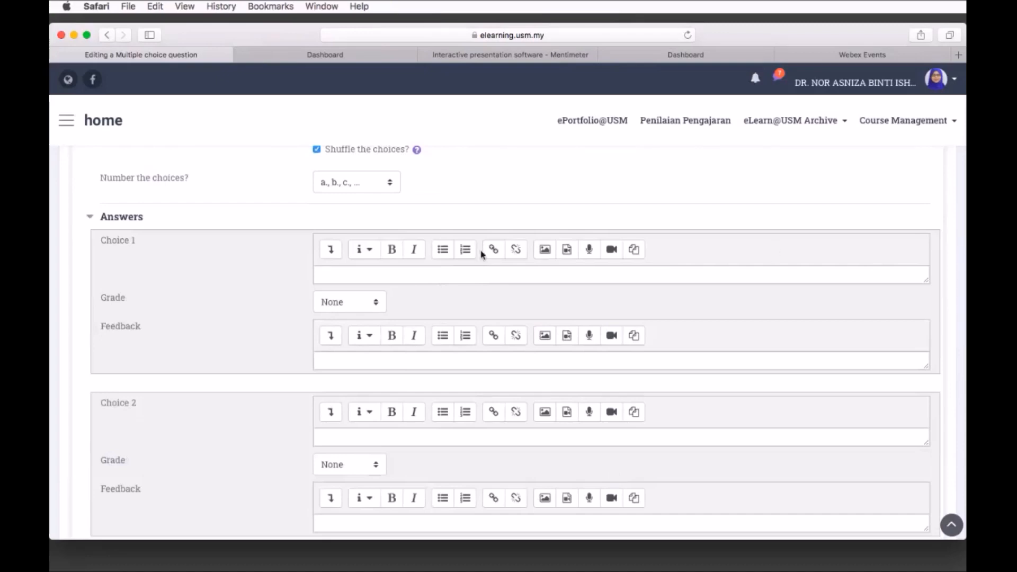
left_click(335, 277)
- Change "not" in the question text to capitals, NOT, and make the word bold
scroll(336, 278, "up", 4)
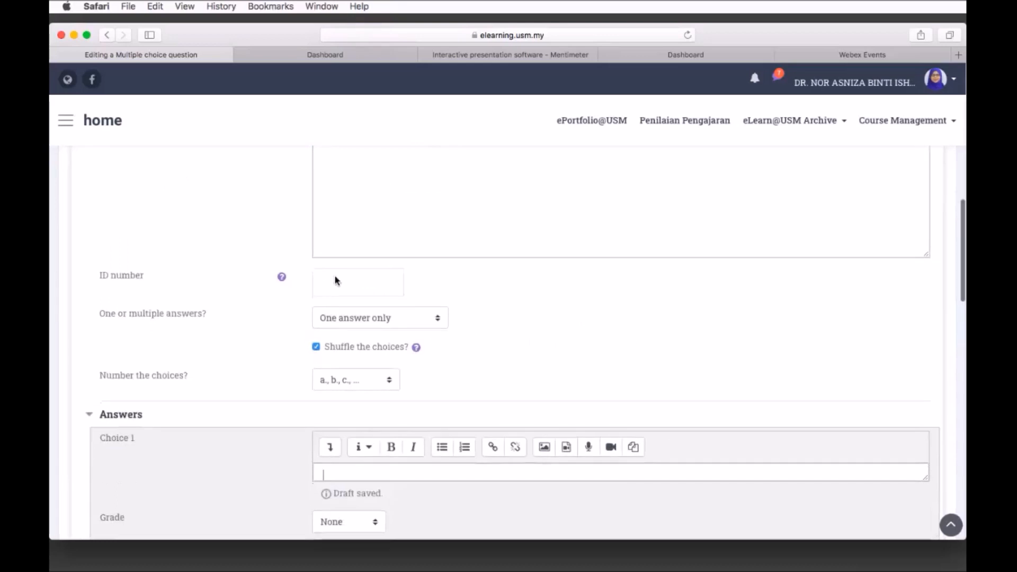
scroll(336, 280, "up", 1)
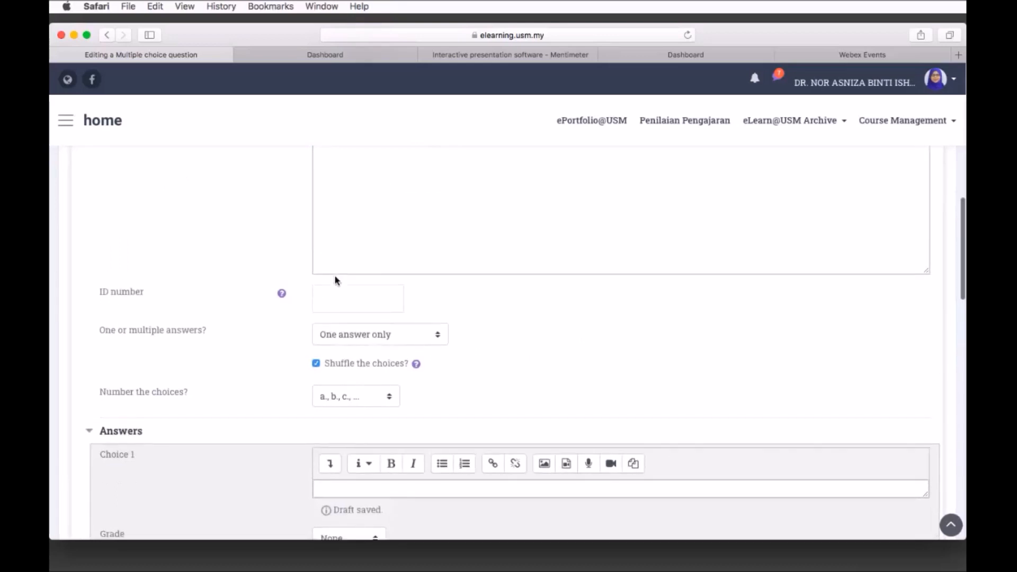
scroll(336, 279, "up", 10)
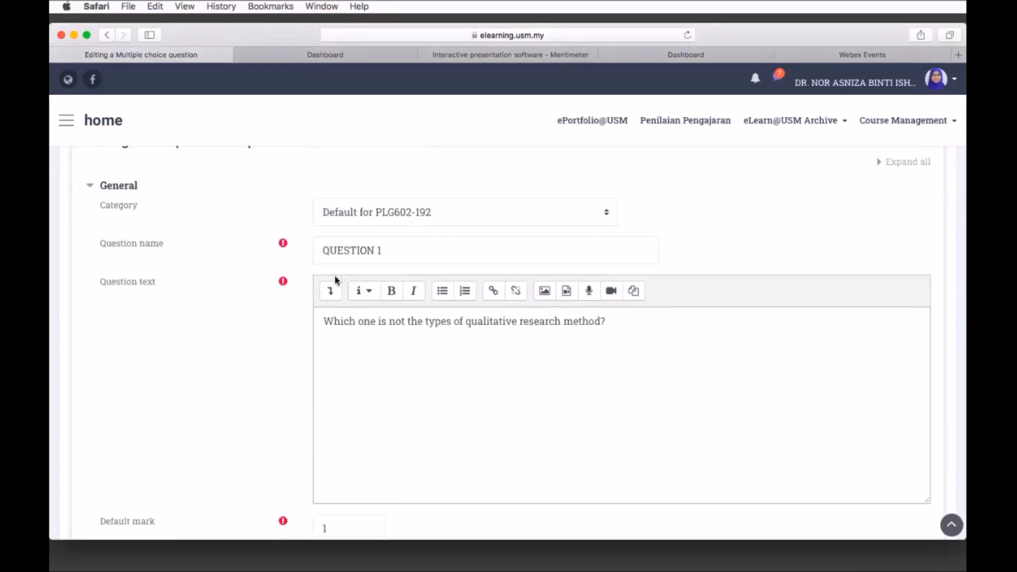
left_click(403, 321)
key("BackSpace")
key("BackSpace")
key("BackSpace")
type("NOT")
double_click(392, 321)
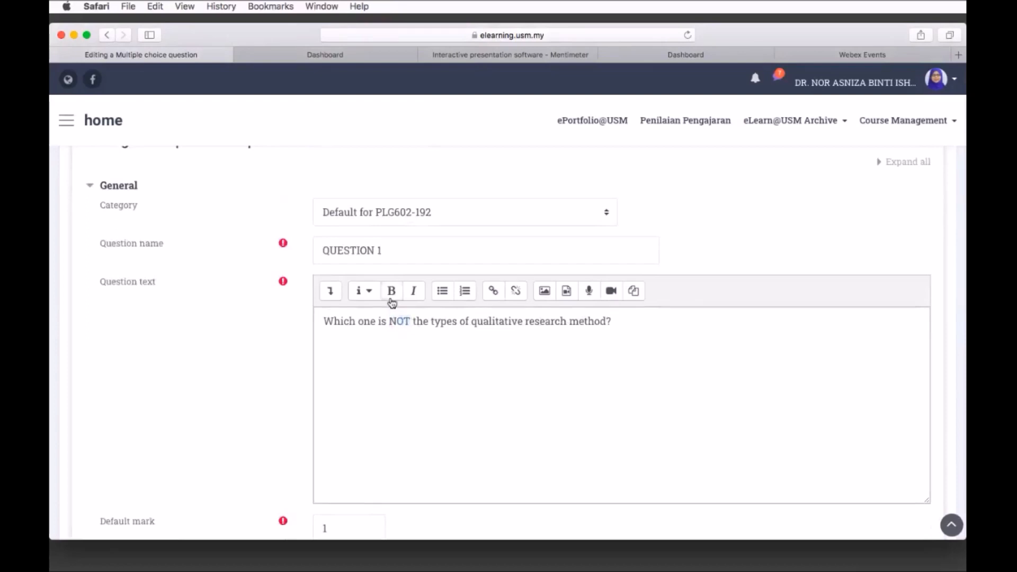
left_click(391, 299)
- Enter "narrative research" as Choice 1 and keep its grade at None
scroll(411, 352, "down", 5)
scroll(412, 353, "down", 10)
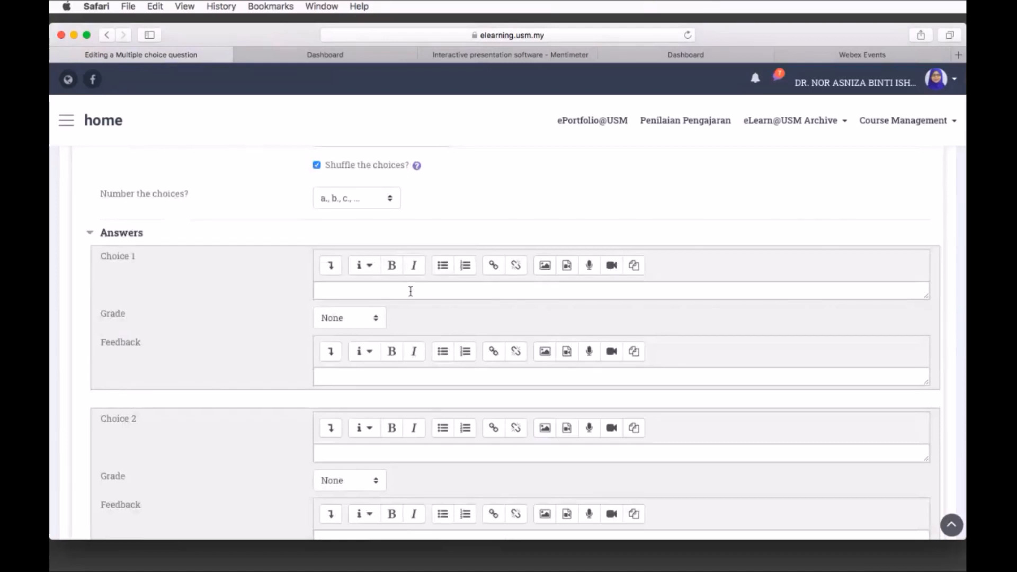
left_click(410, 290)
type("narrative research")
key("Return")
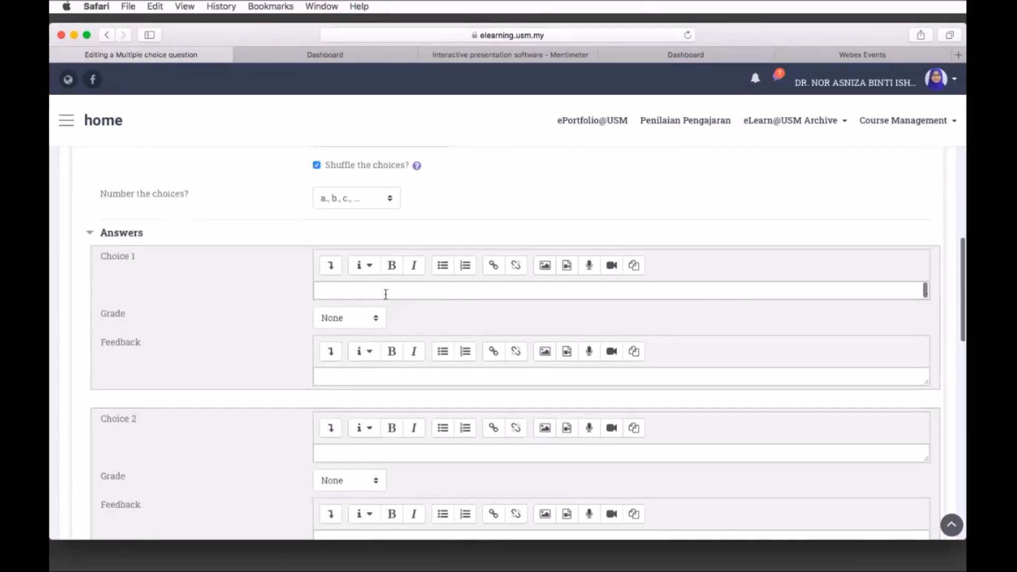
key("BackSpace")
left_click(375, 320)
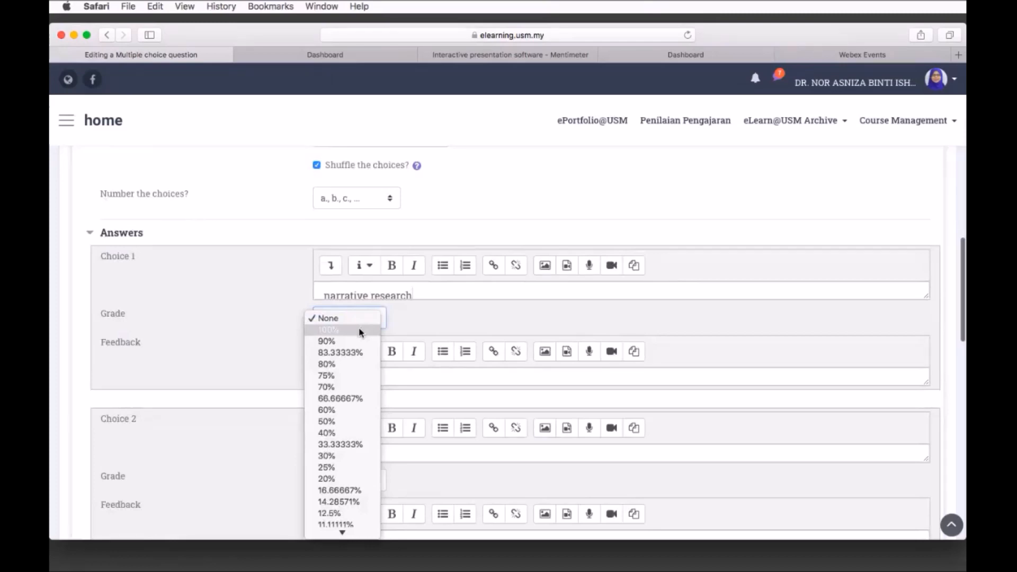
left_click(357, 319)
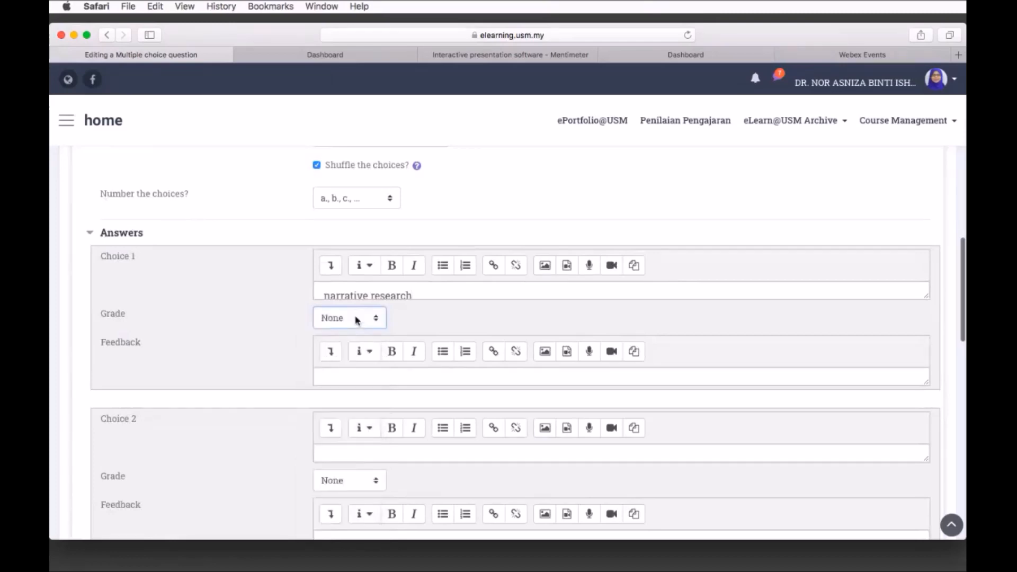
- Enter "case study" as the answer text of Choice 2
scroll(448, 320, "down", 2)
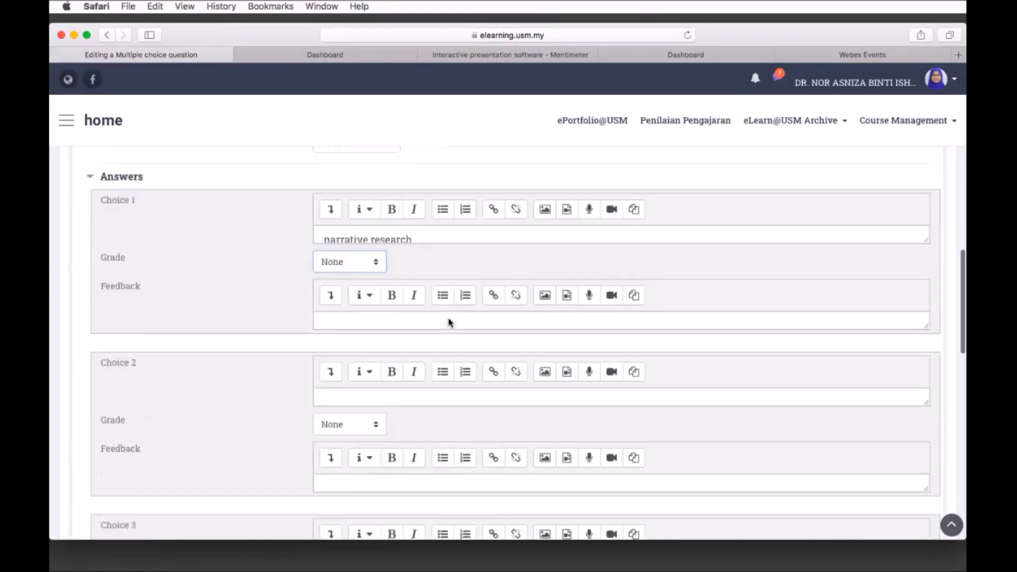
left_click(418, 401)
type("case study")
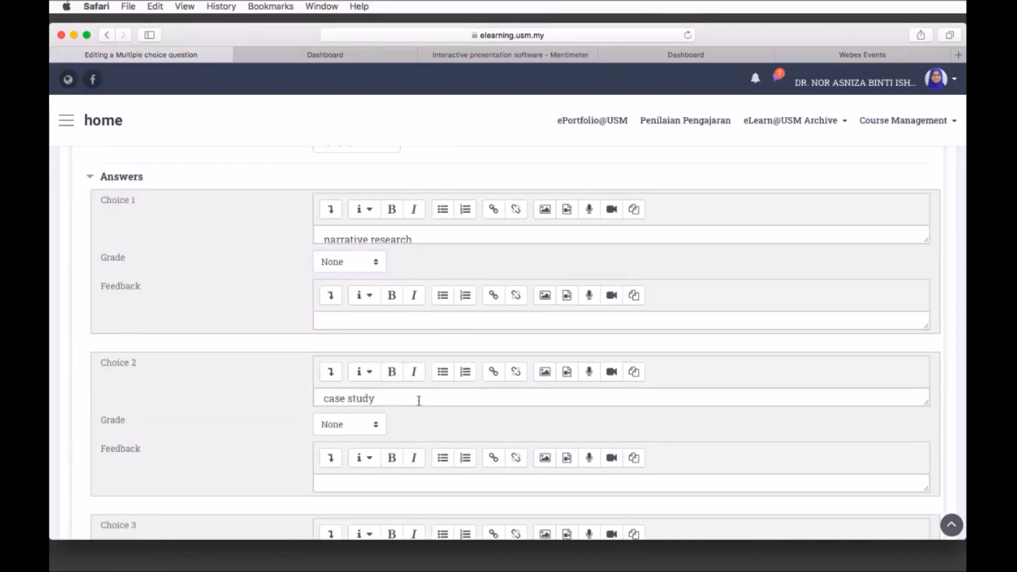
key("Return")
key("BackSpace")
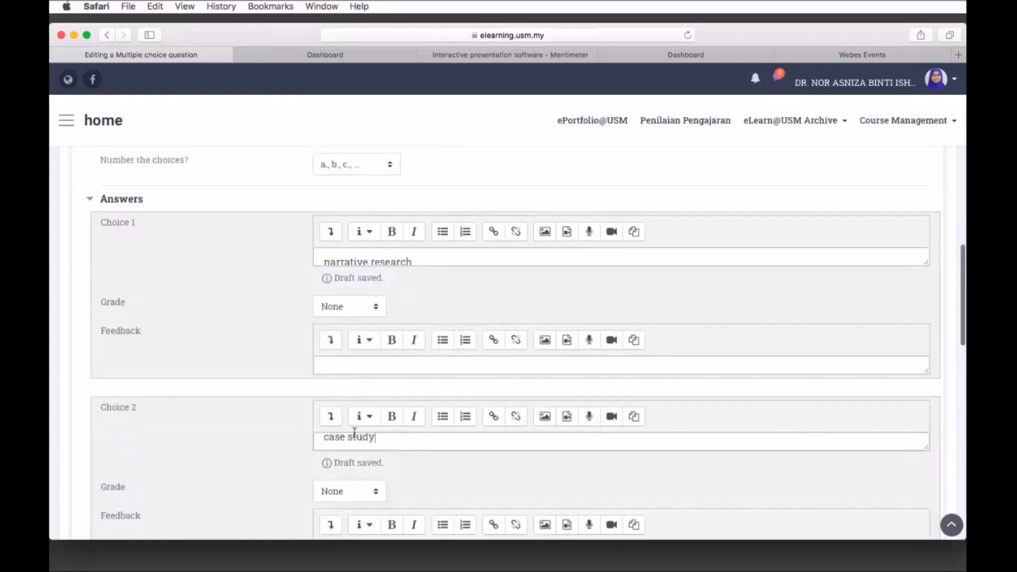
- Enter "phenomenological research" as the answer text of Choice 3
scroll(424, 419, "down", 5)
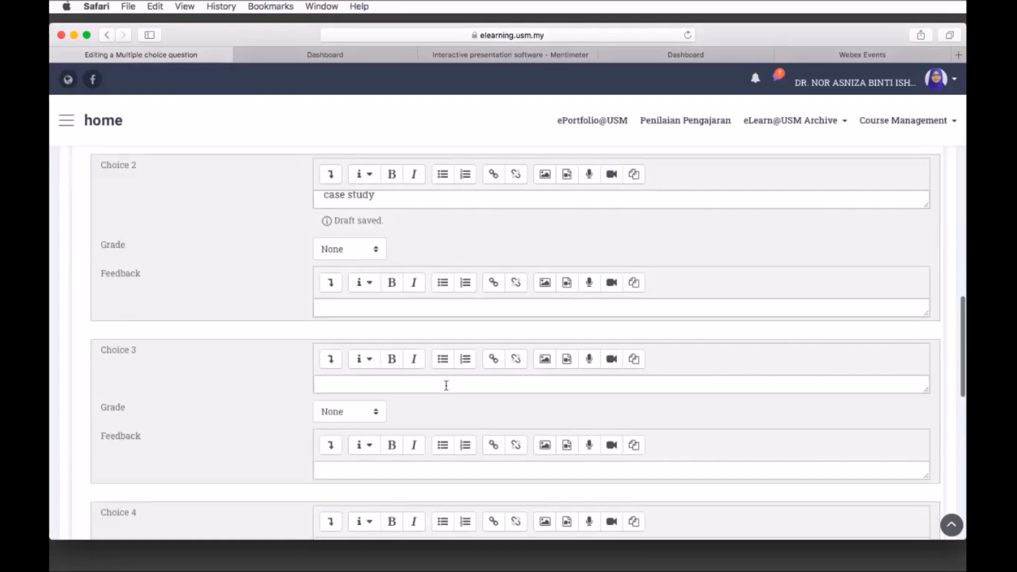
scroll(446, 385, "down", 2)
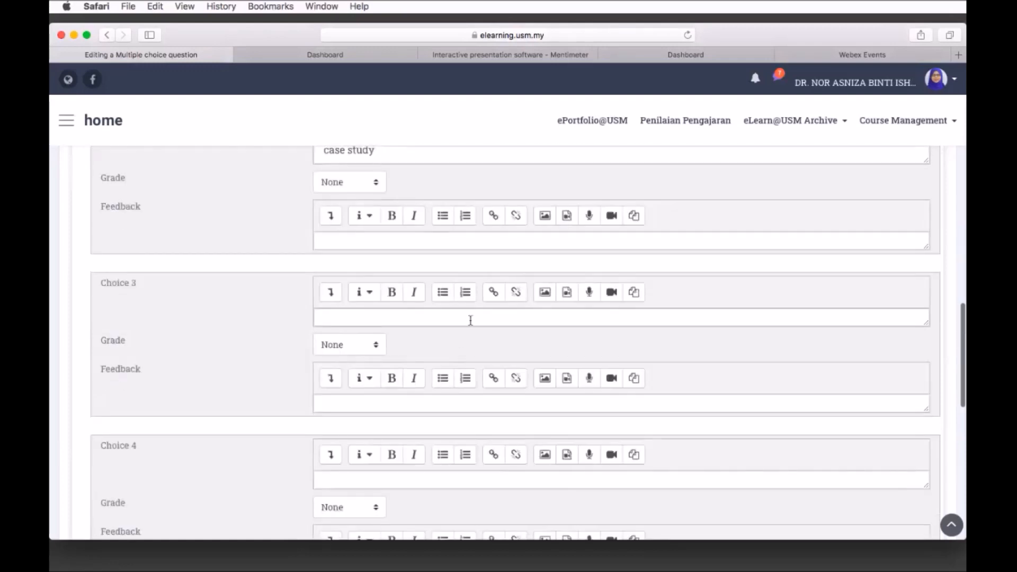
left_click(363, 349)
left_click(392, 316)
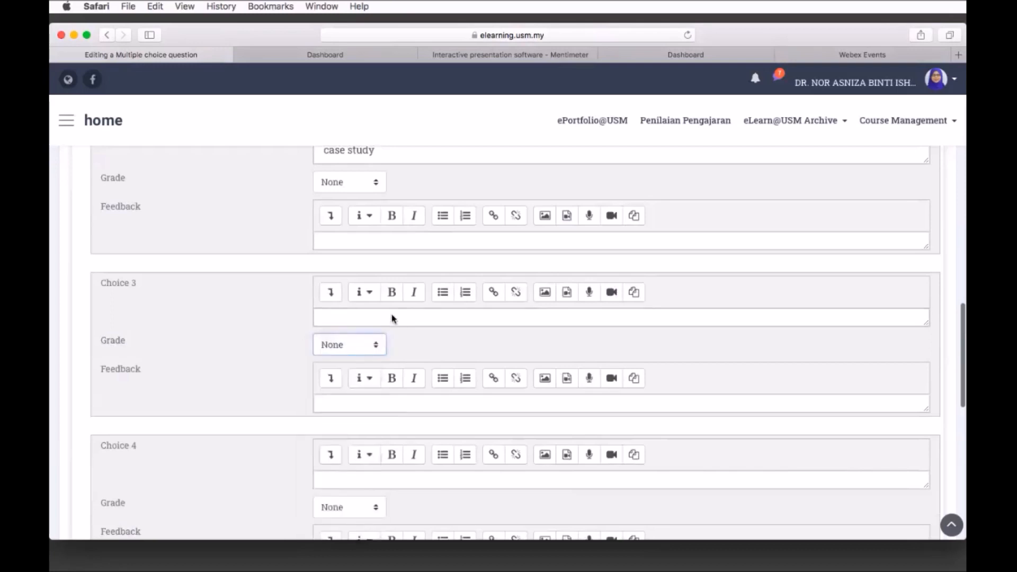
left_click(392, 318)
scroll(416, 321, "up", 3)
left_click(361, 390)
type("p")
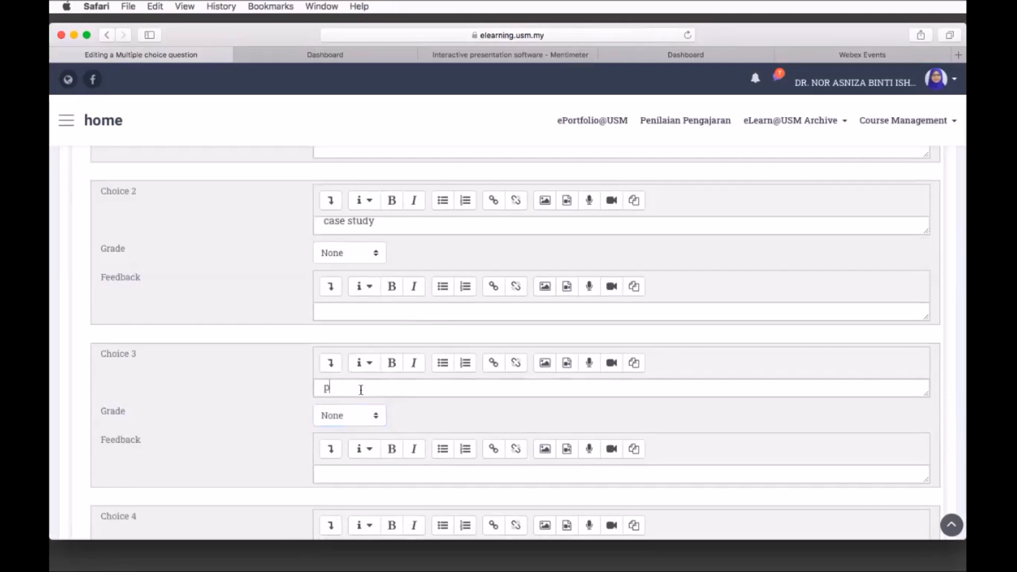
type("henomenological research")
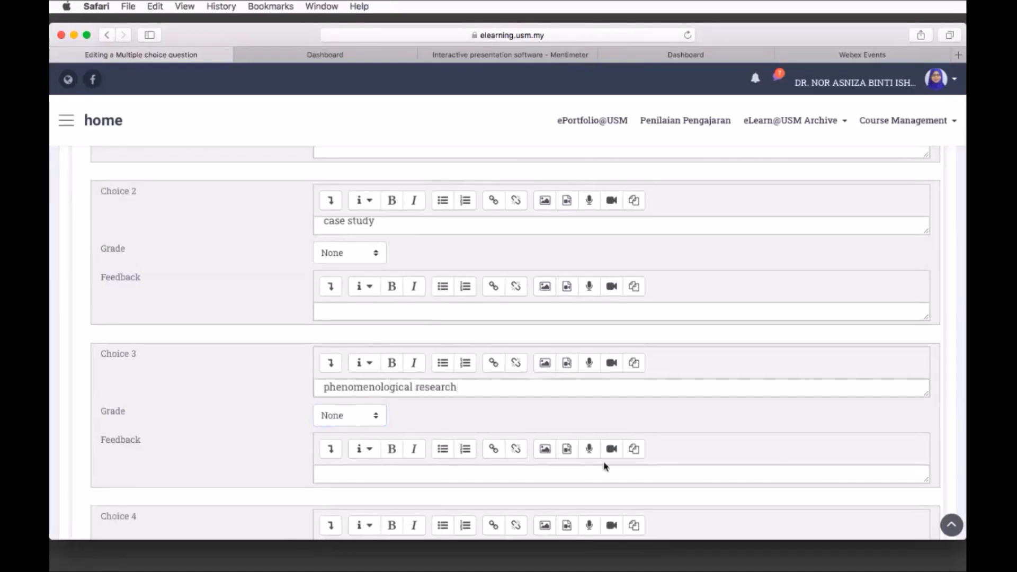
- Enter "quasi experimental research" as the answer text of Choice 4, correcting the spelling of "experimental"
scroll(605, 466, "down", 3)
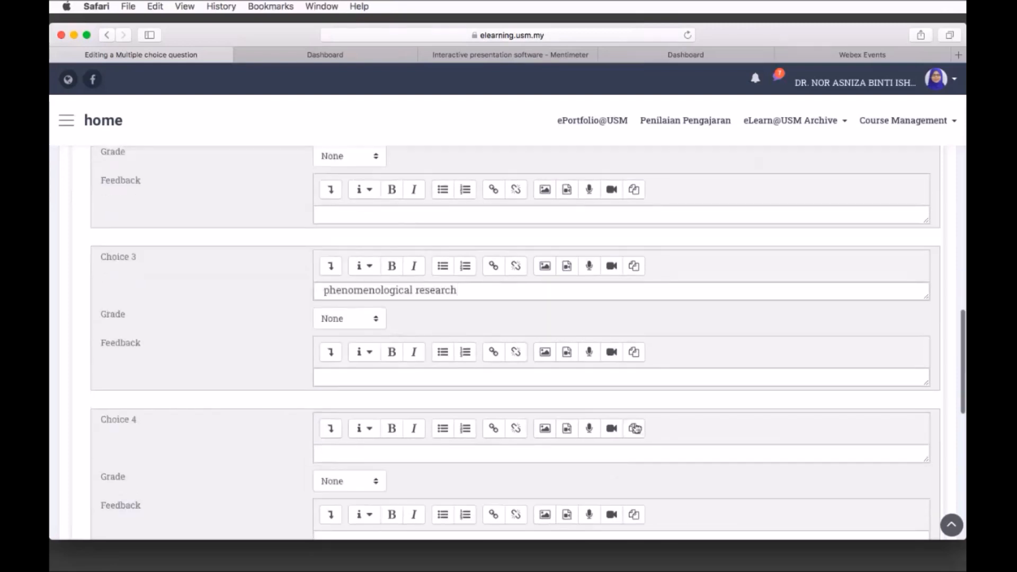
scroll(637, 428, "down", 2)
left_click(459, 393)
type("quasi experiemn")
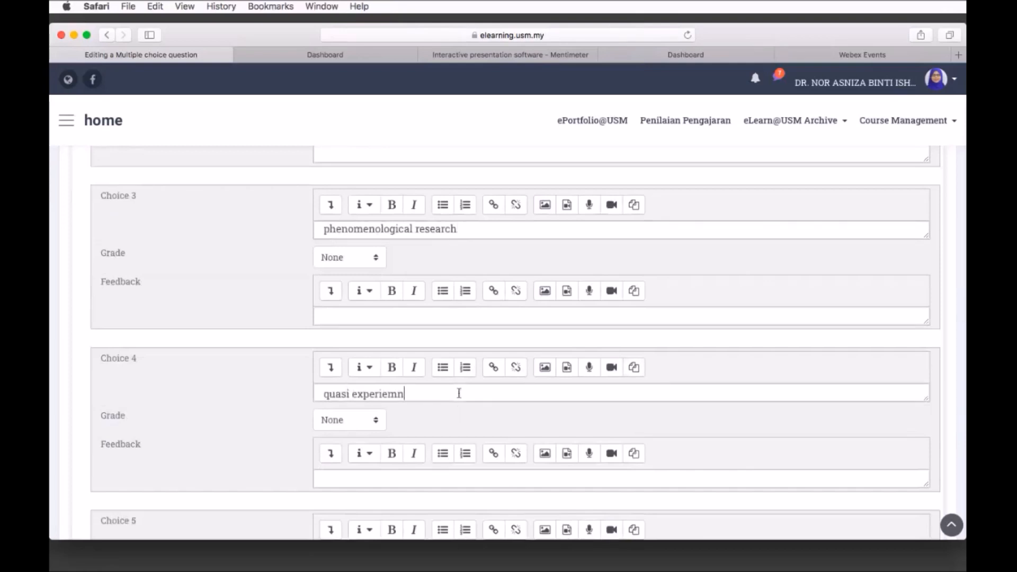
key("BackSpace")
type("ental research")
left_click(385, 395)
key("BackSpace")
left_click(387, 394)
- Set the grade of Choice 4, the quasi experimental research answer, to 100%
left_click(377, 421)
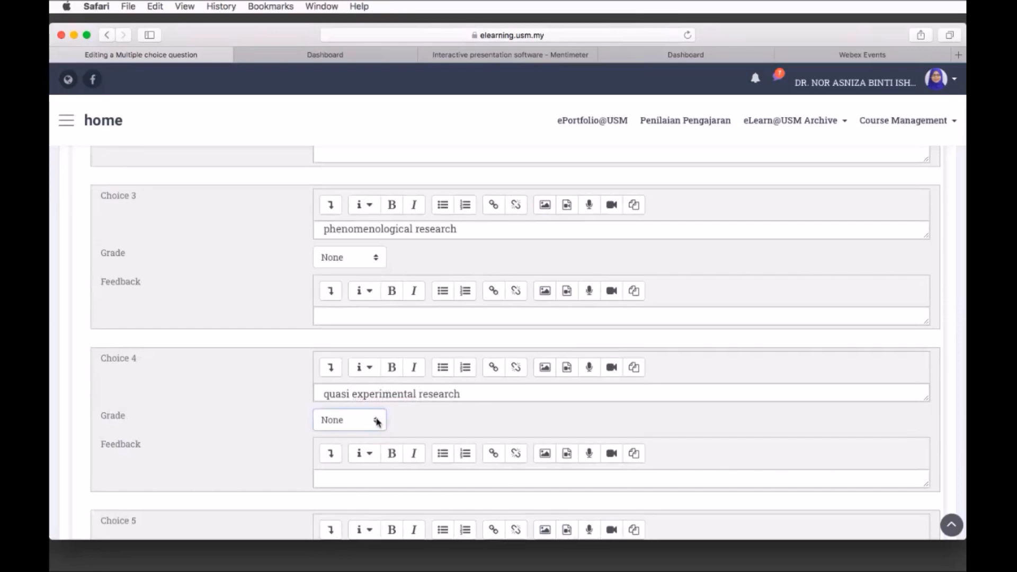
left_click(377, 421)
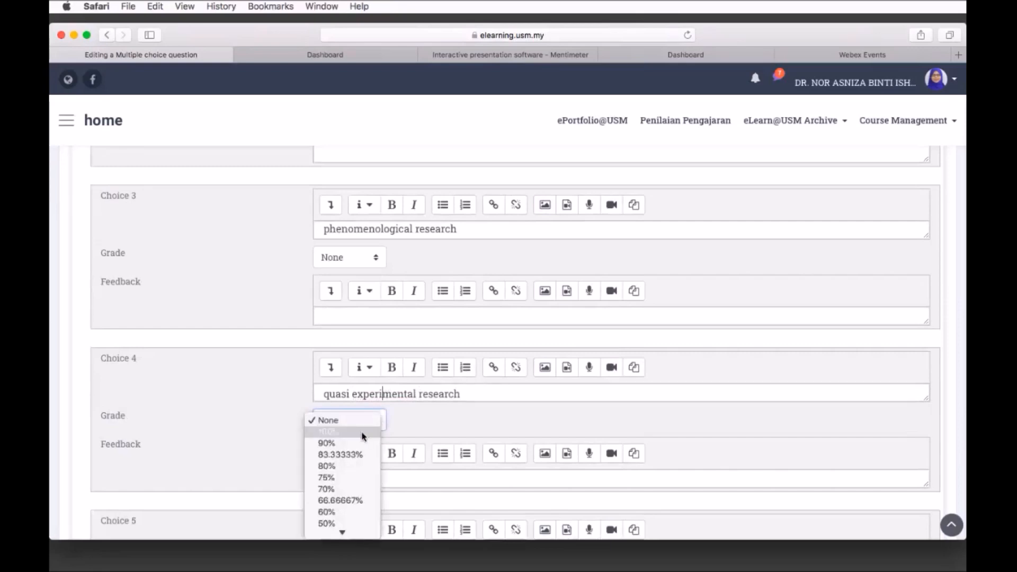
left_click(363, 432)
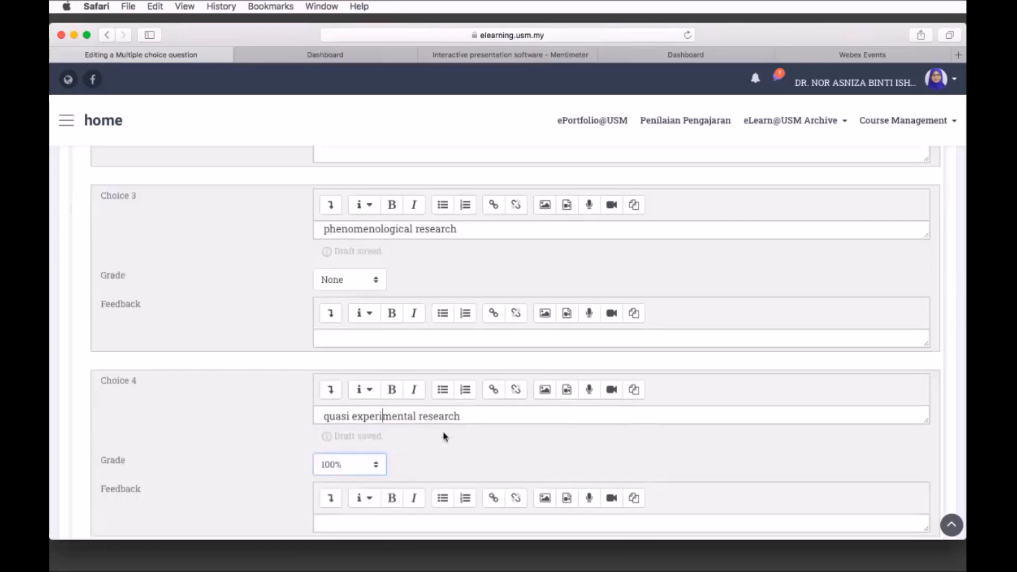
- Review the question's remaining settings below the choices, expanding Combined feedback, Multiple tries and Tags
scroll(443, 431, "down", 5)
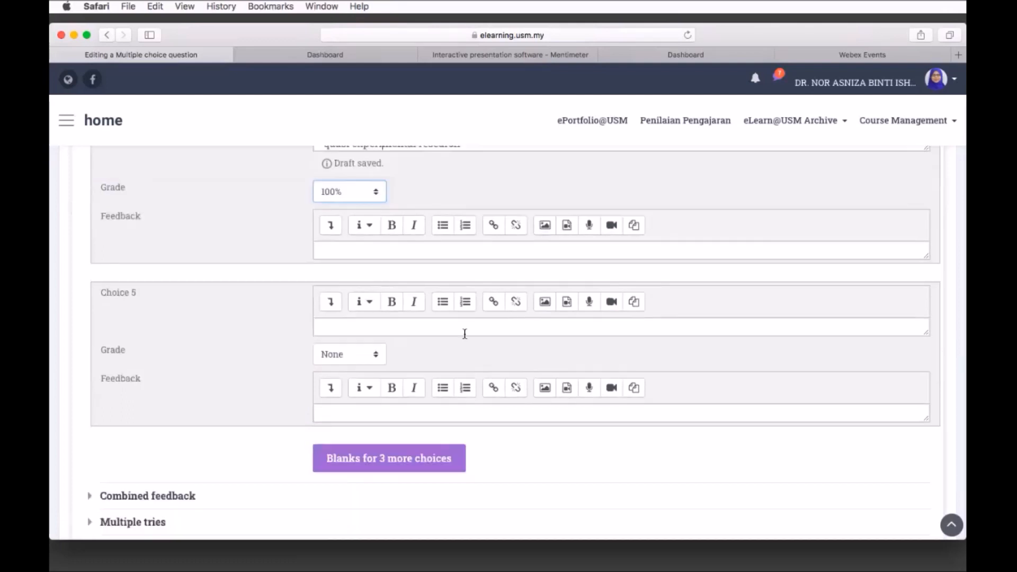
scroll(465, 334, "down", 2)
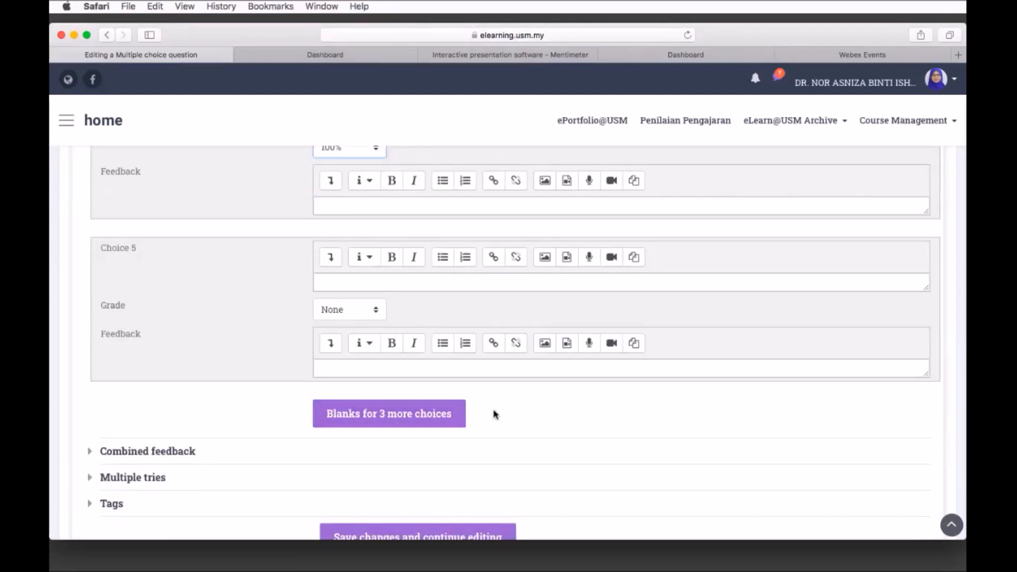
scroll(495, 415, "down", 3)
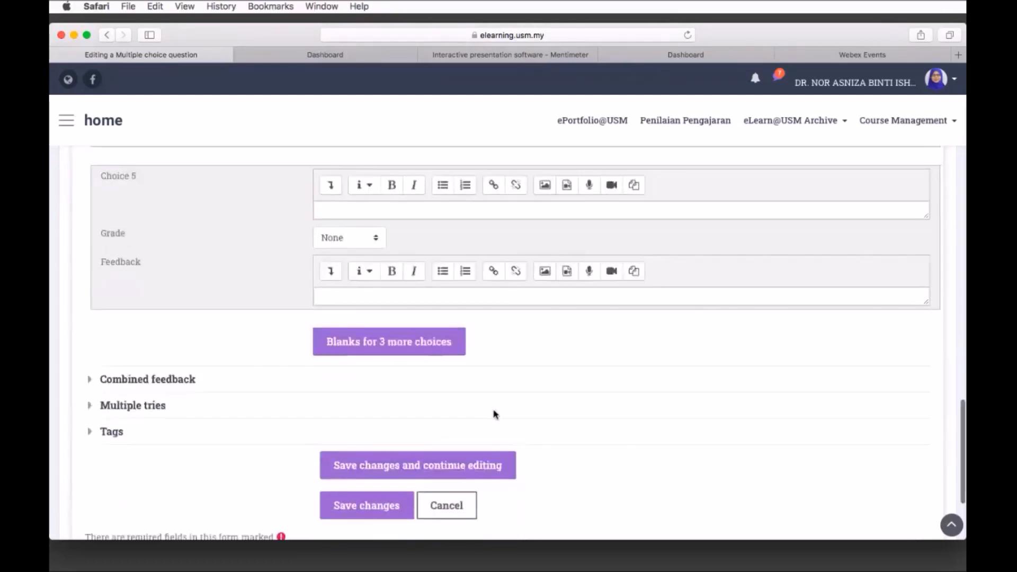
scroll(495, 415, "down", 2)
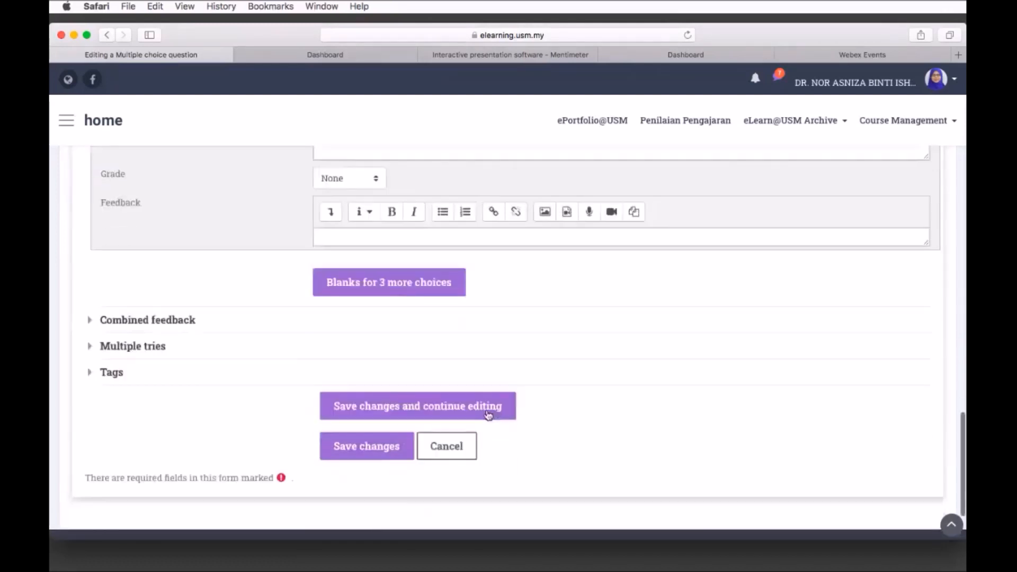
left_click(148, 324)
scroll(167, 371, "down", 2)
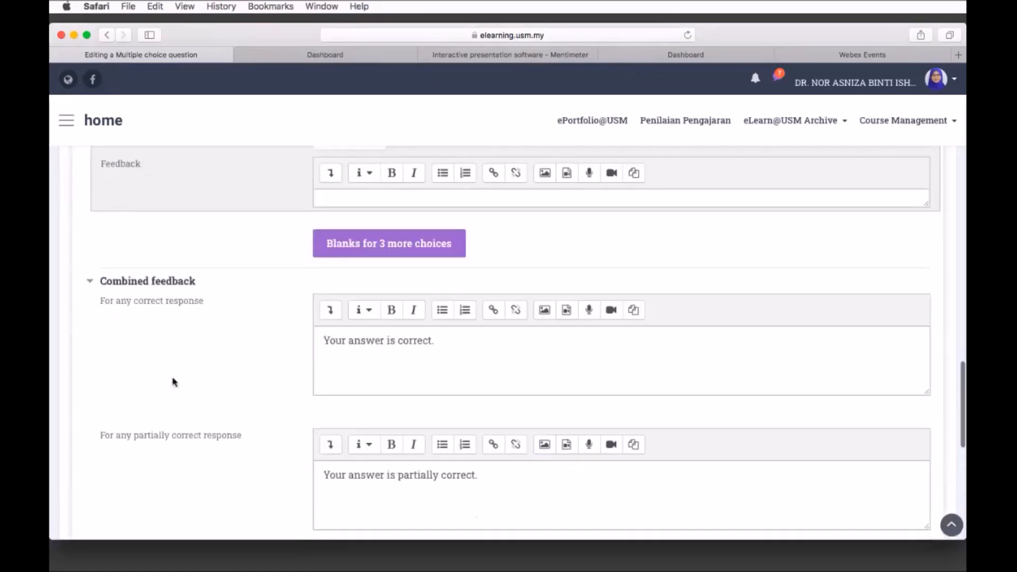
scroll(174, 381, "down", 12)
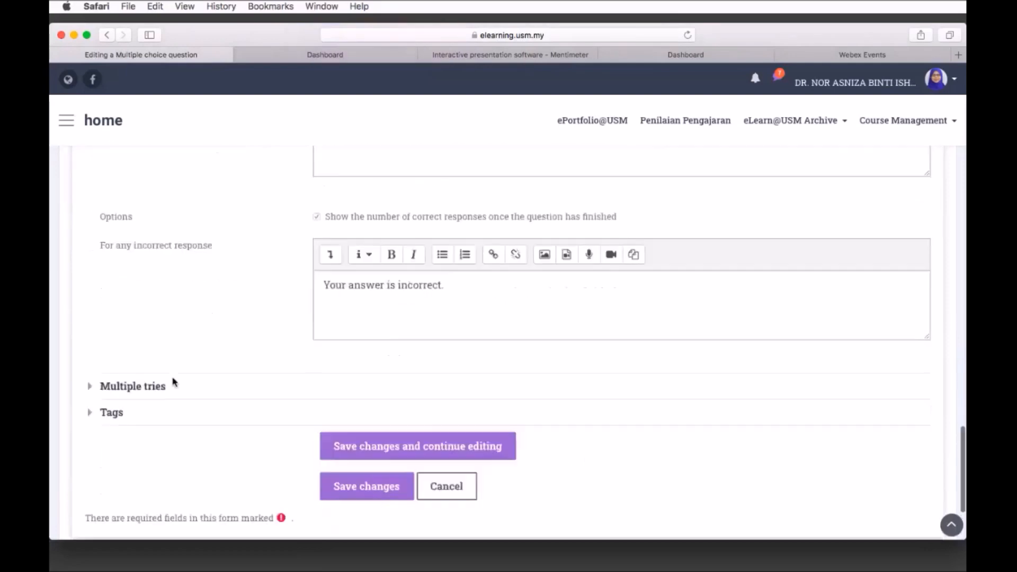
scroll(172, 381, "down", 4)
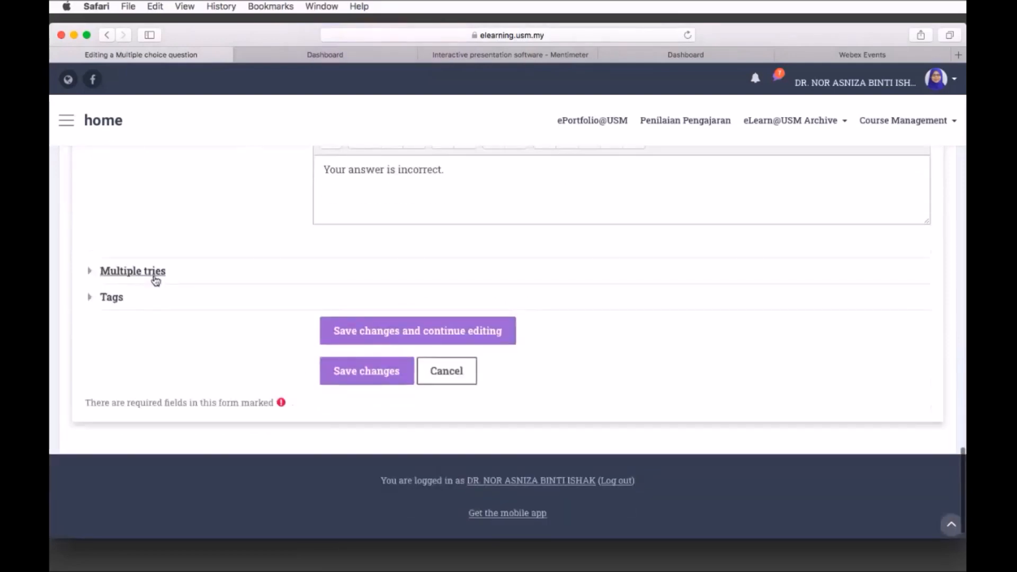
left_click(155, 273)
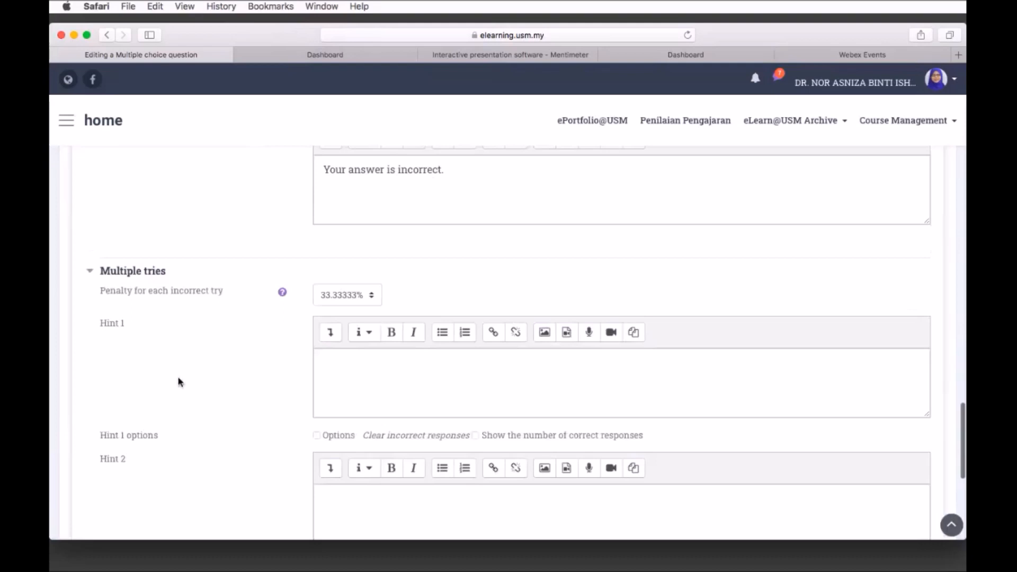
scroll(178, 381, "down", 10)
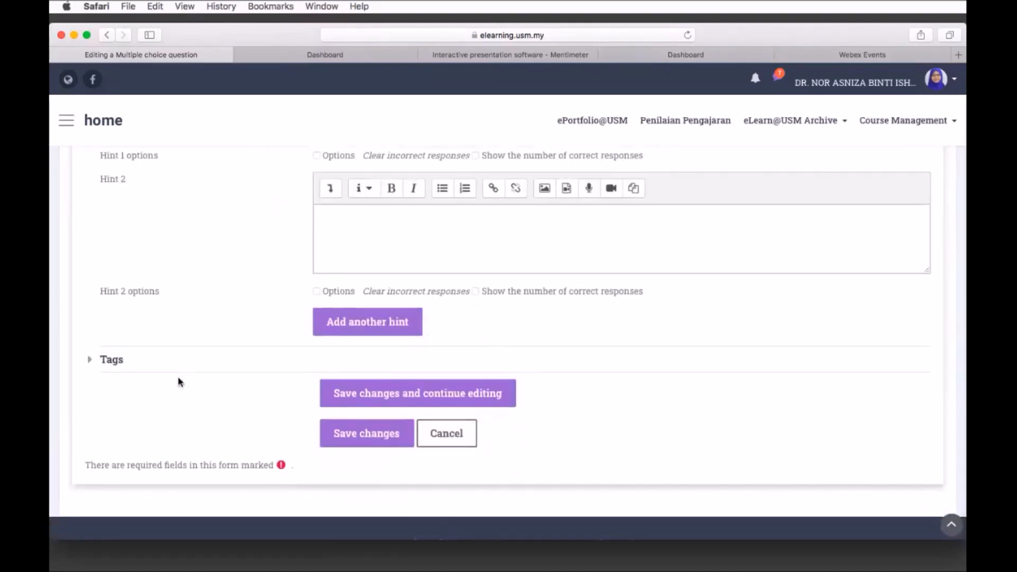
left_click(111, 361)
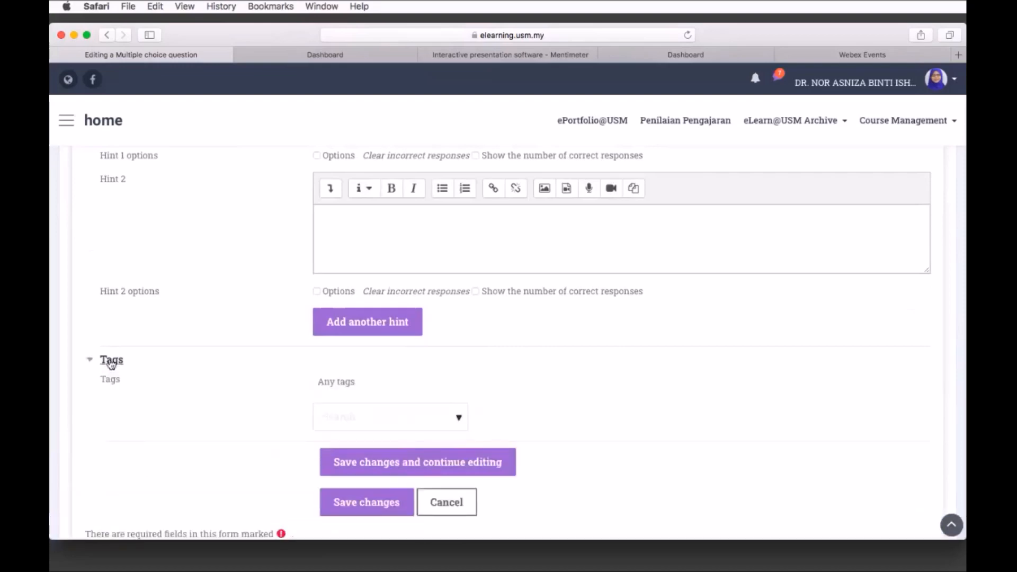
scroll(145, 381, "down", 1)
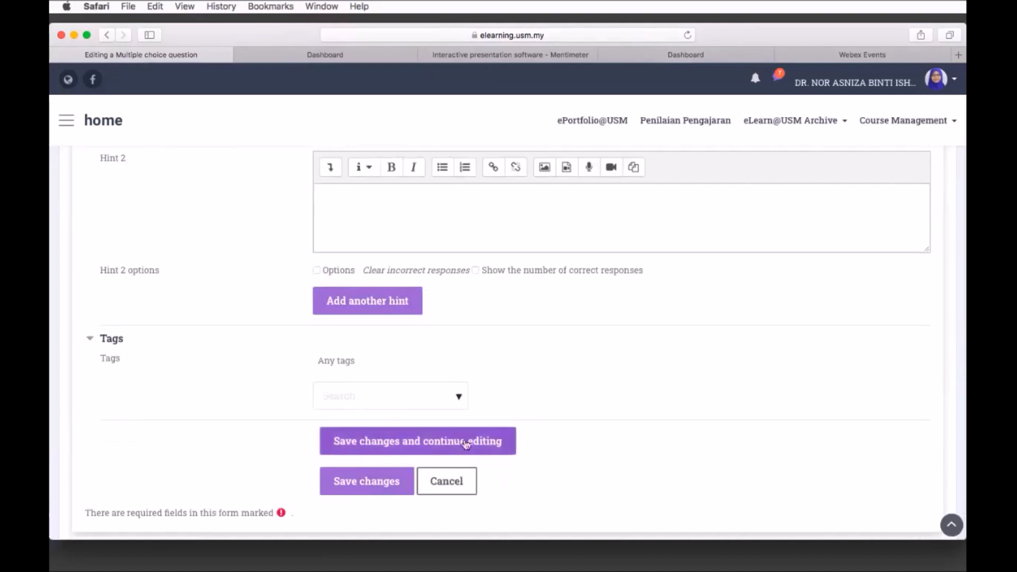
- Save the finished question and add a new Multiple choice question below it in the ethics quiz
left_click(383, 483)
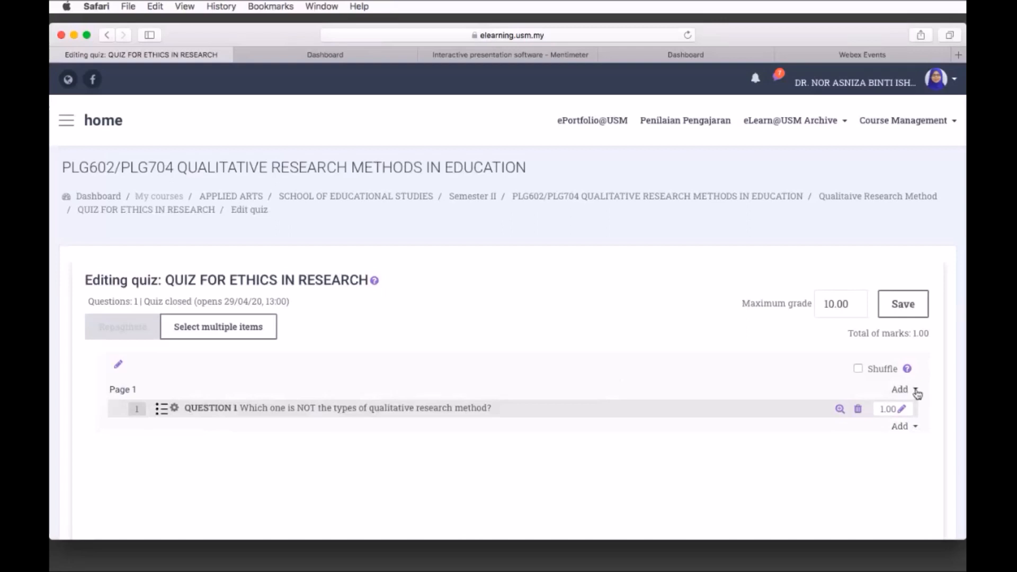
left_click(916, 427)
left_click(873, 450)
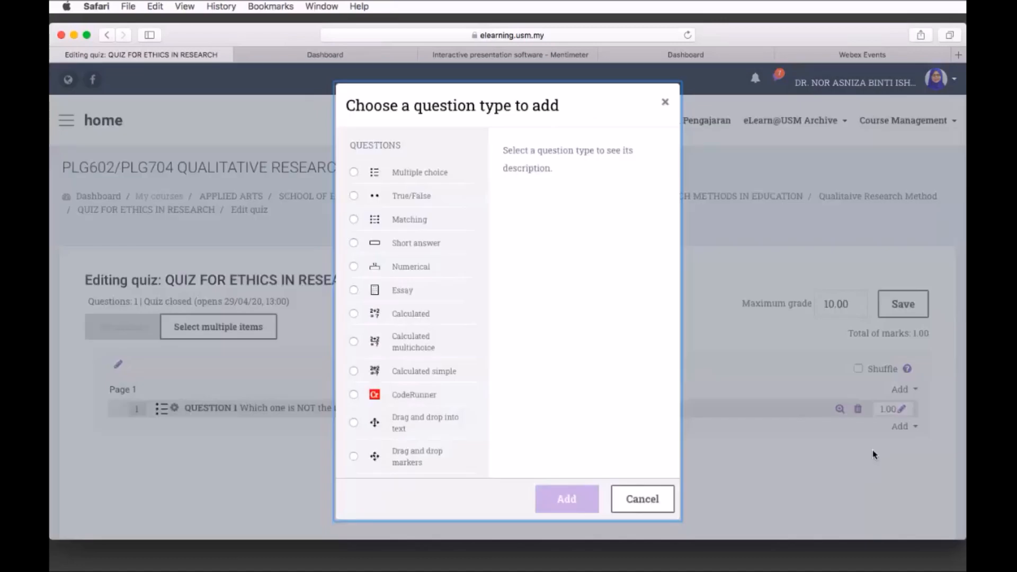
left_click(445, 178)
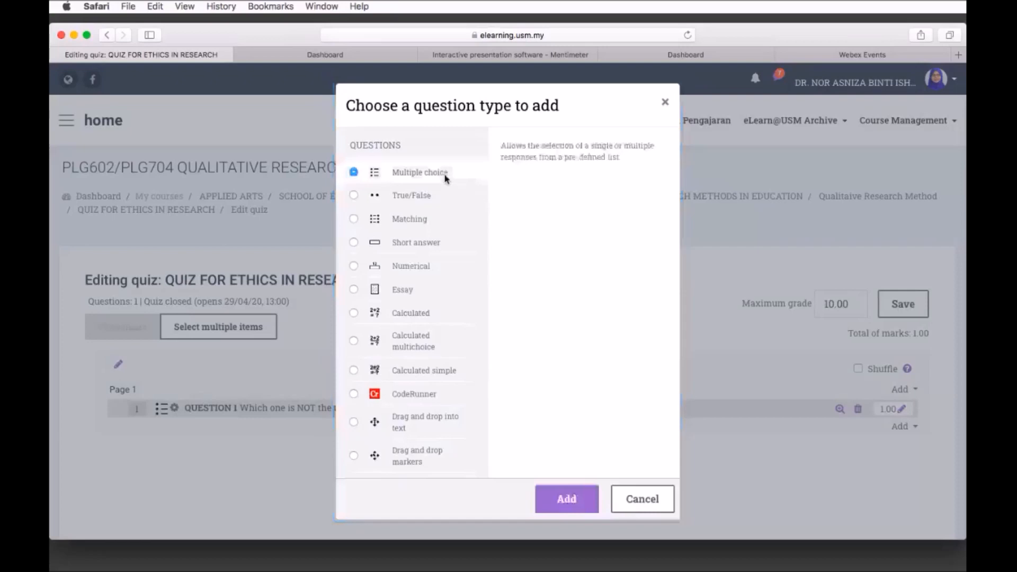
left_click(581, 501)
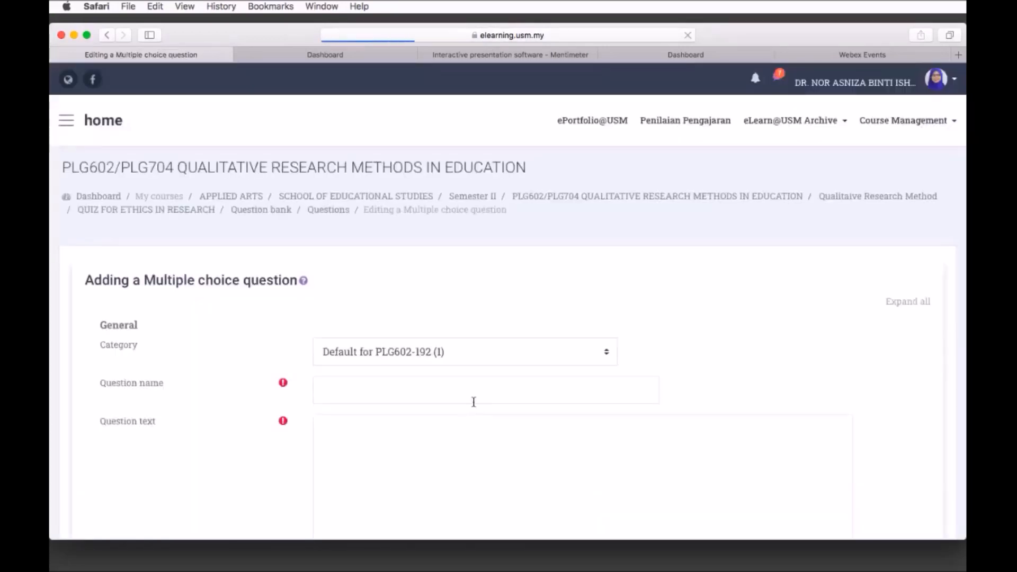
- Name the new multiple choice question "QUESTION 2" in capital letters
left_click(476, 391)
type("questi")
key("BackSpace")
key("BackSpace")
key("BackSpace")
key("BackSpace")
key("BackSpace")
key("BackSpace")
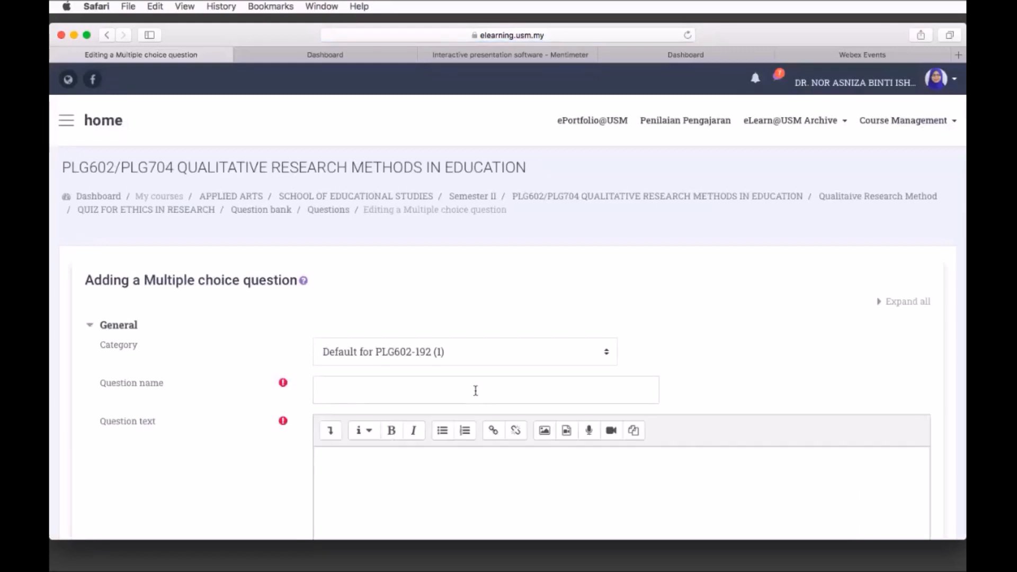
type("QUESTION 2")
- Enter the question text "Which among these research methods in qualitative is the most suitable to be implemented when studying orang asli STEM education?"
left_click(507, 488)
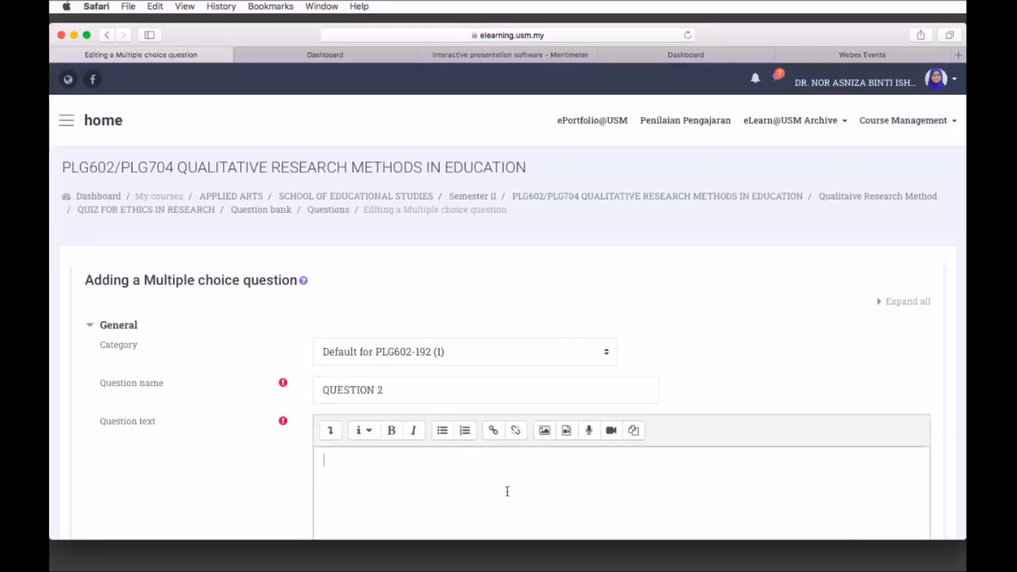
type("Which among these research")
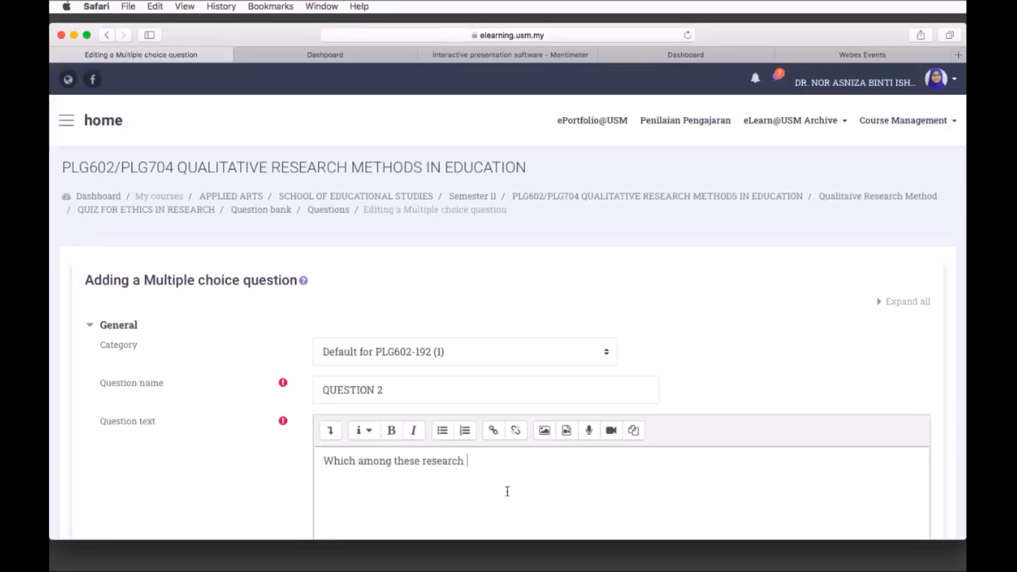
type(" methods in quali")
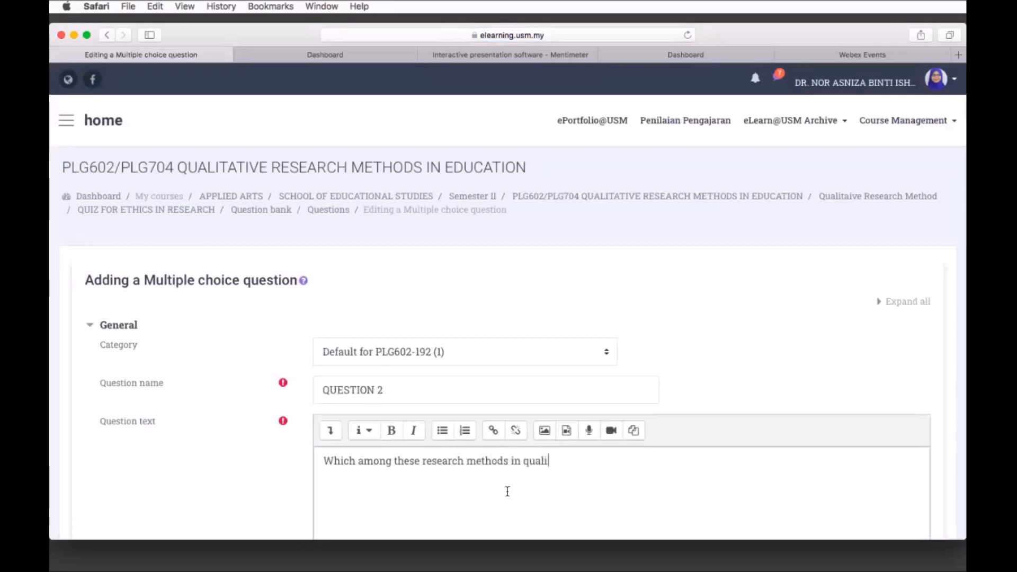
type("tative")
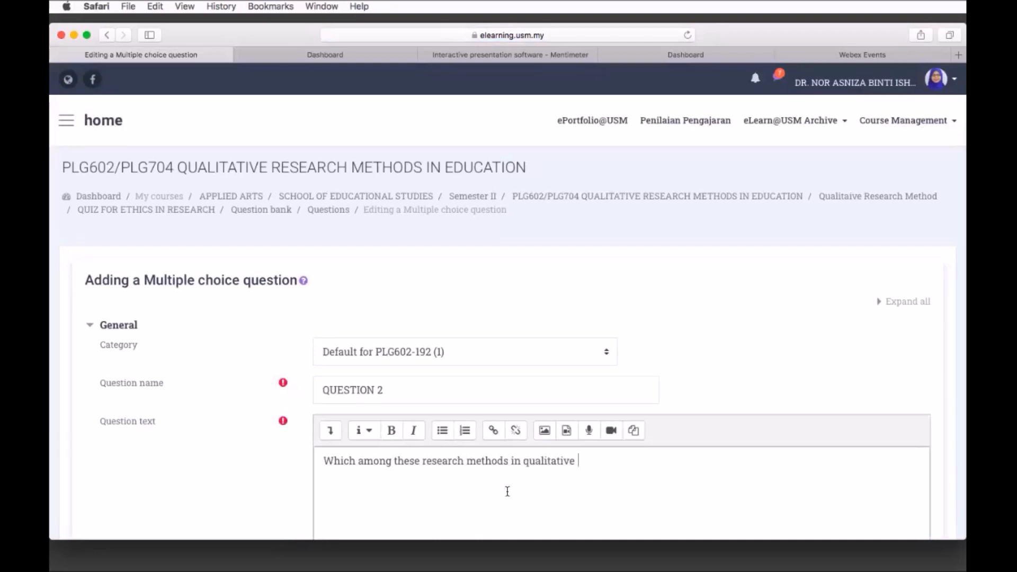
type(" is the most suitable ")
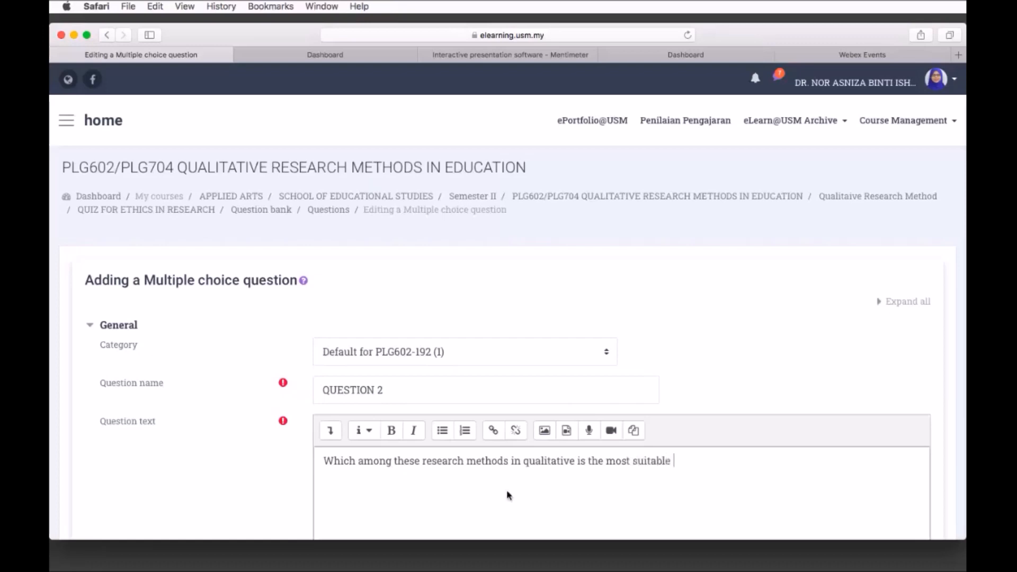
type("to be implement")
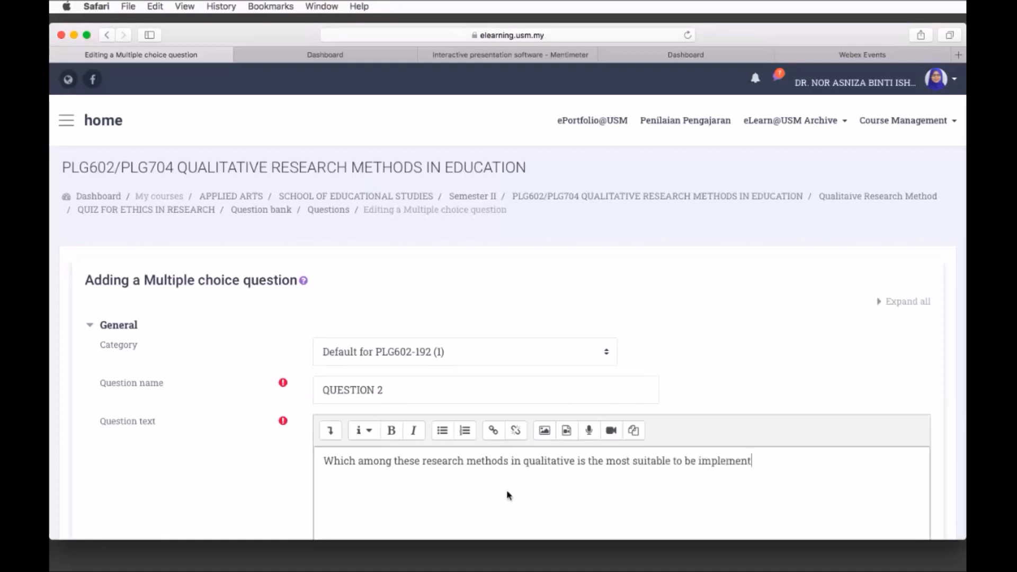
type("ed when studying ")
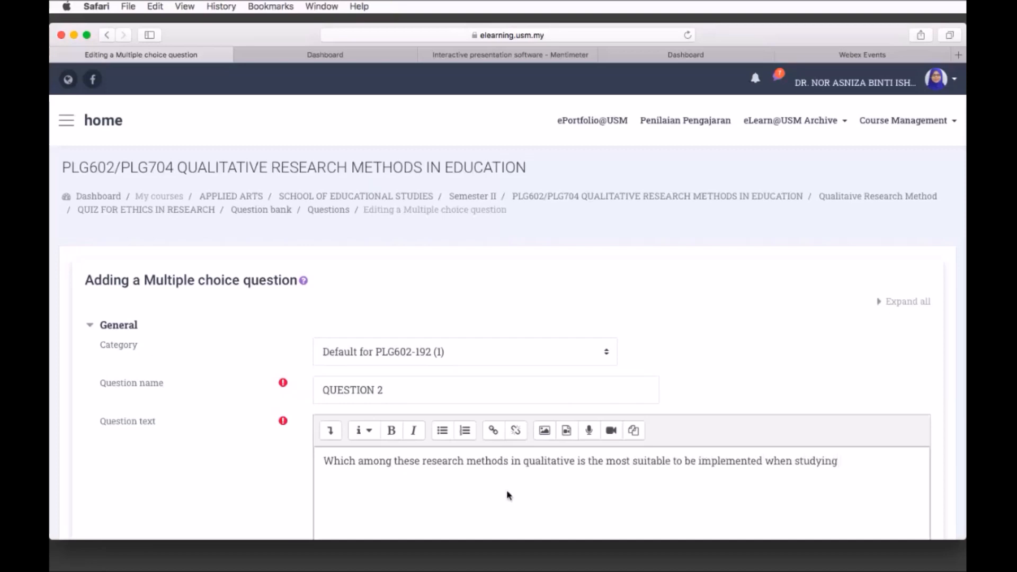
type("orang asli STEM")
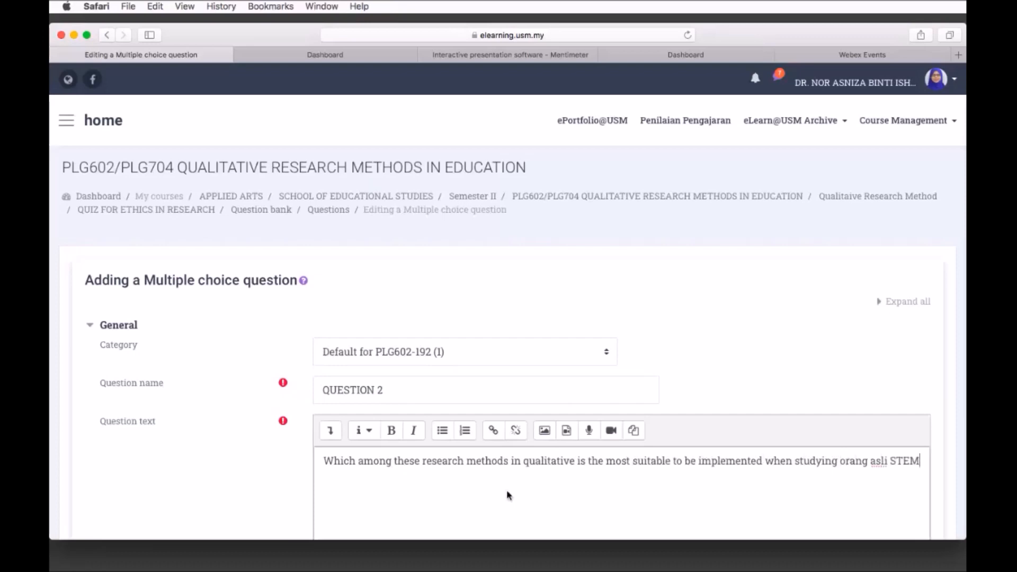
type(" education?")
- Capitalize the first letter of "asli" in the question text so that it reads "Asli"
left_click(877, 459)
key("BackSpace")
type("A")
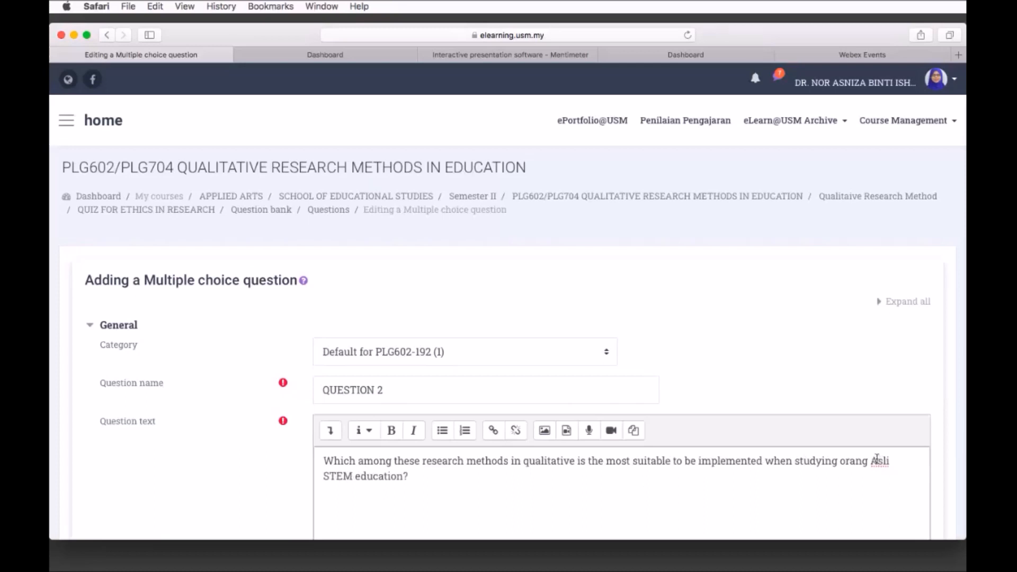
right_click(914, 481)
left_click(915, 480)
left_click(914, 480)
- Enter "Survey" as the Choice 1 answer of QUESTION 2
scroll(753, 484, "down", 5)
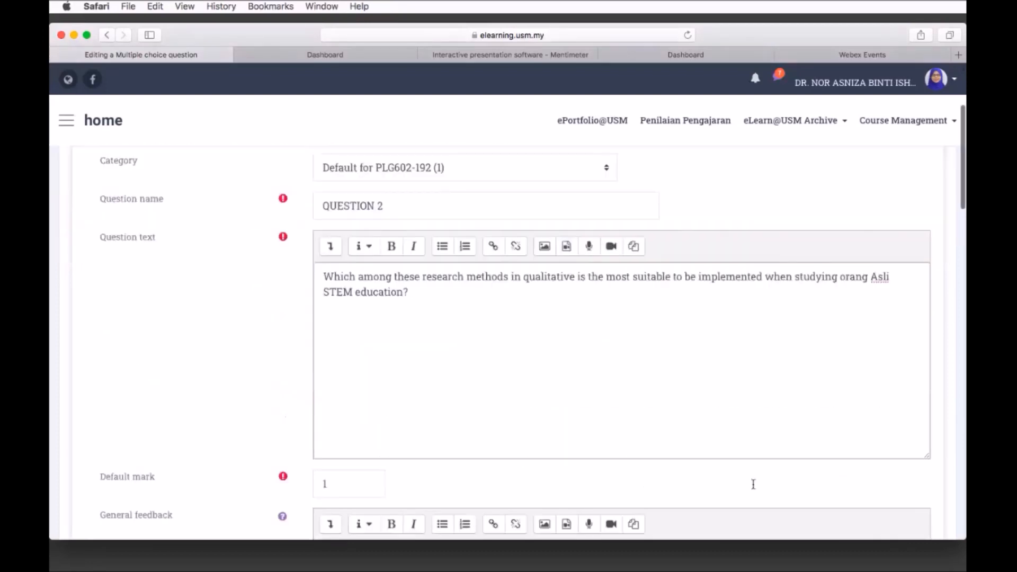
scroll(754, 484, "down", 6)
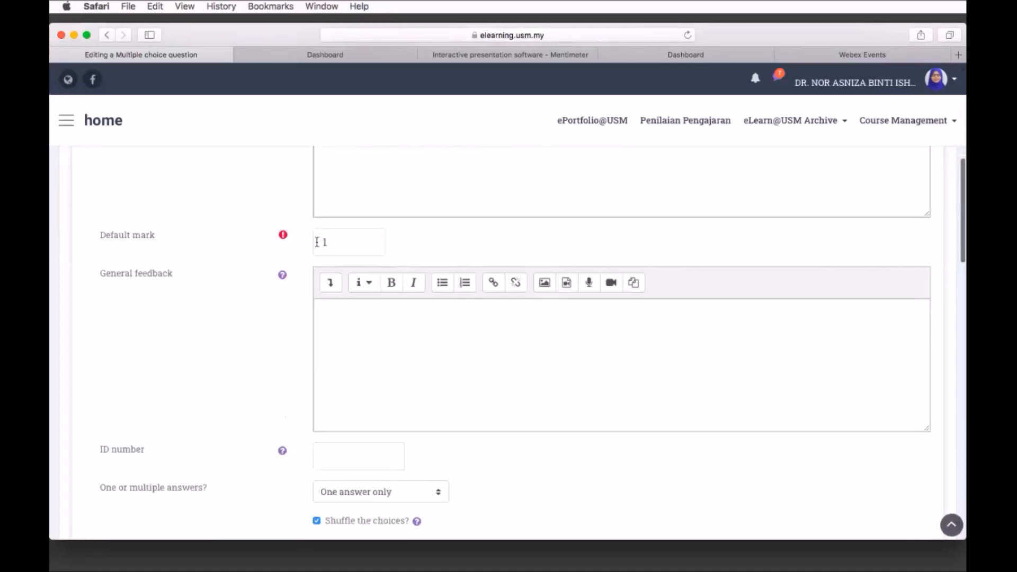
scroll(520, 292, "down", 2)
scroll(520, 292, "down", 2)
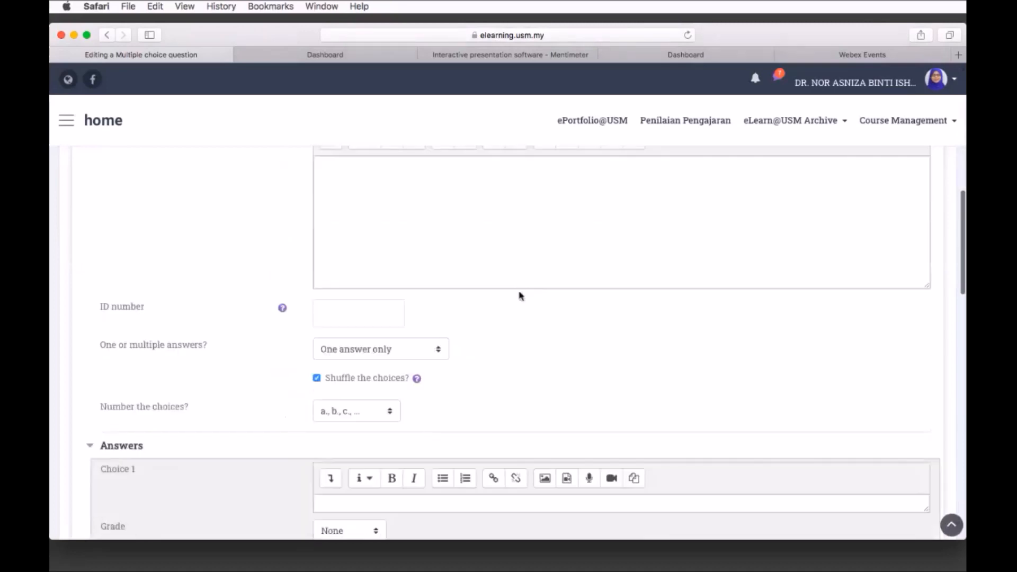
scroll(519, 295, "down", 3)
scroll(520, 295, "down", 2)
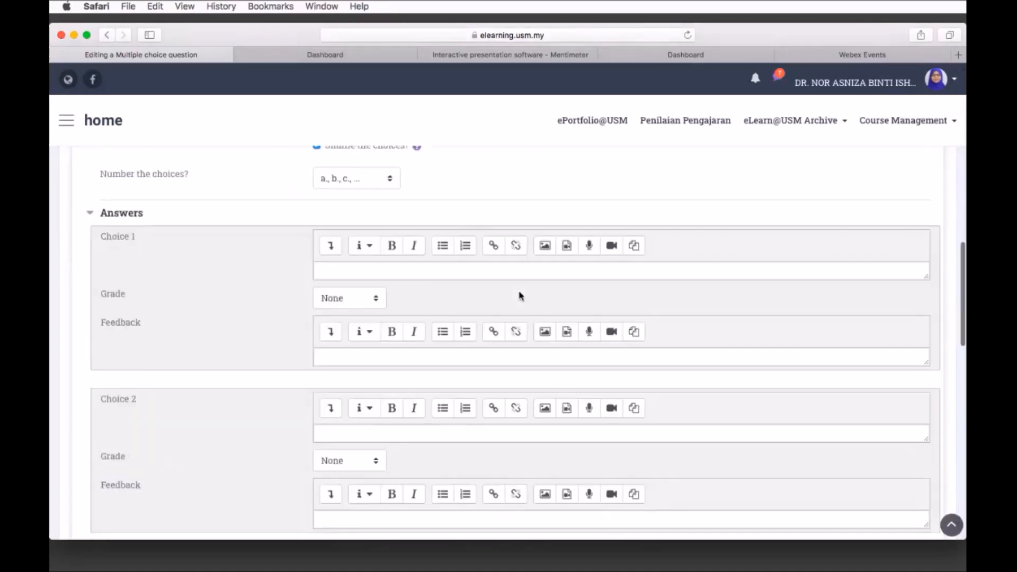
left_click(464, 273)
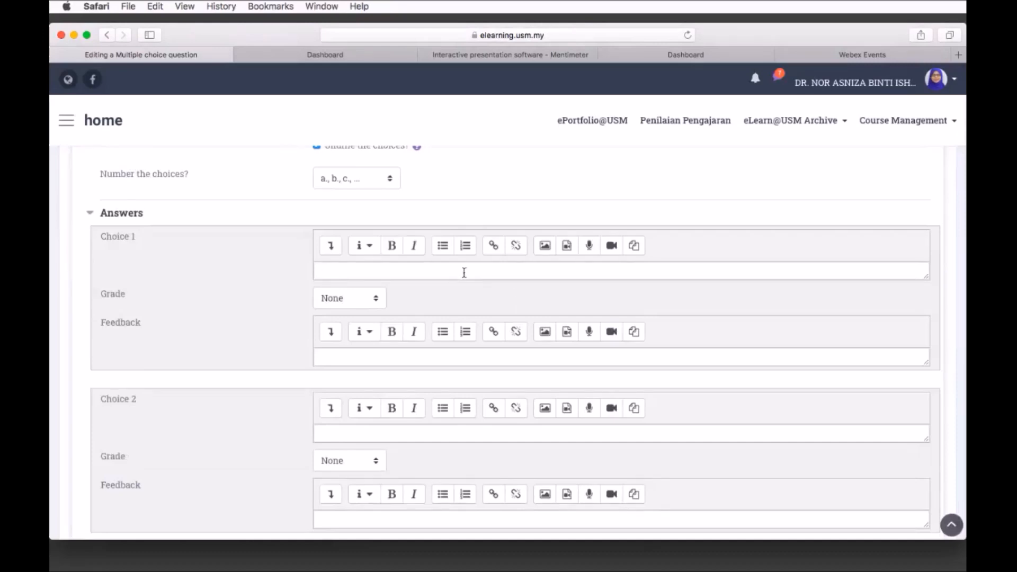
type("Survey")
- Enter "Case study" as the Choice 2 answer
left_click(382, 434)
type("Case study")
key("BackSpace")
key("BackSpace")
key("BackSpace")
key("BackSpace")
key("BackSpace")
key("BackSpace")
key("BackSpace")
key("BackSpace")
key("BackSpace")
key("BackSpace")
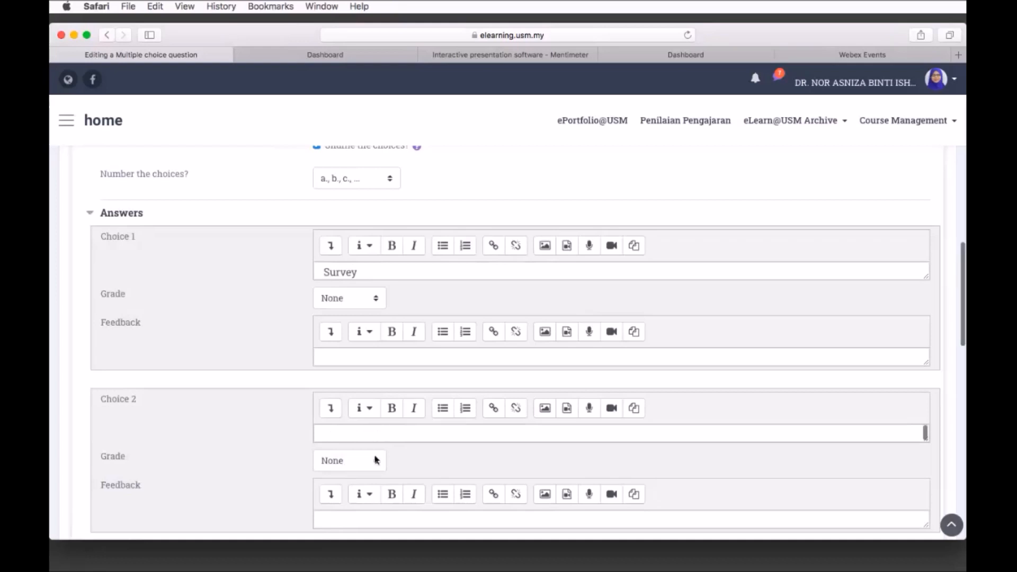
scroll(377, 459, "up", 1)
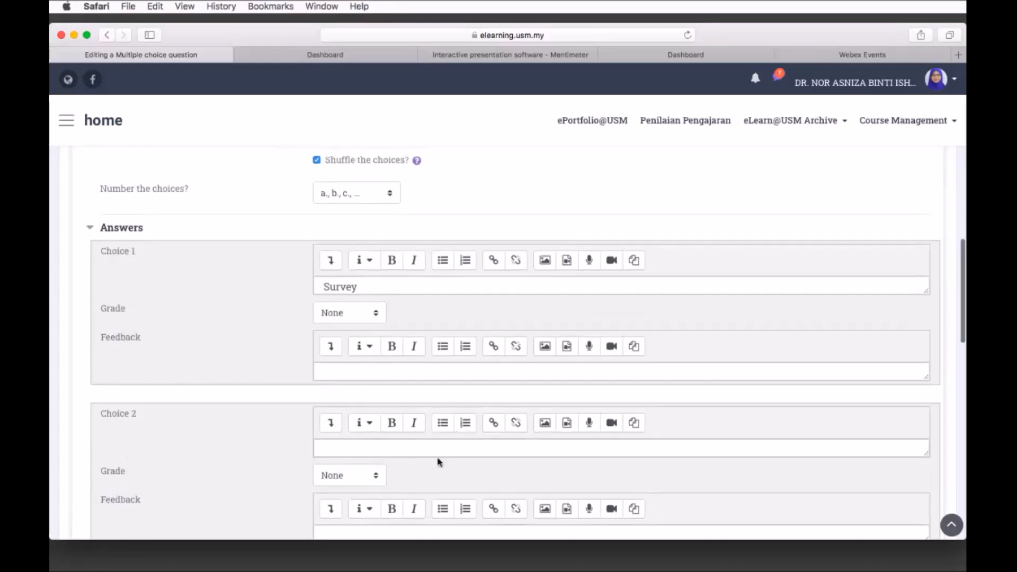
scroll(439, 461, "up", 1)
scroll(673, 424, "down", 3)
scroll(681, 402, "up", 1)
scroll(667, 397, "up", 1)
scroll(667, 397, "down", 1)
scroll(726, 490, "down", 1)
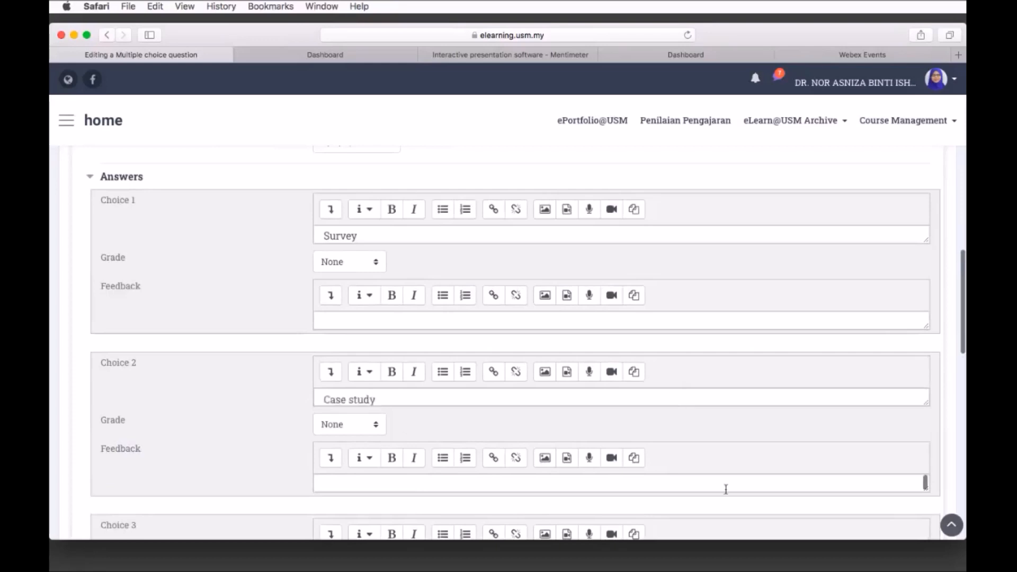
- Enter "observational" as the Choice 3 answer
scroll(748, 525, "down", 5)
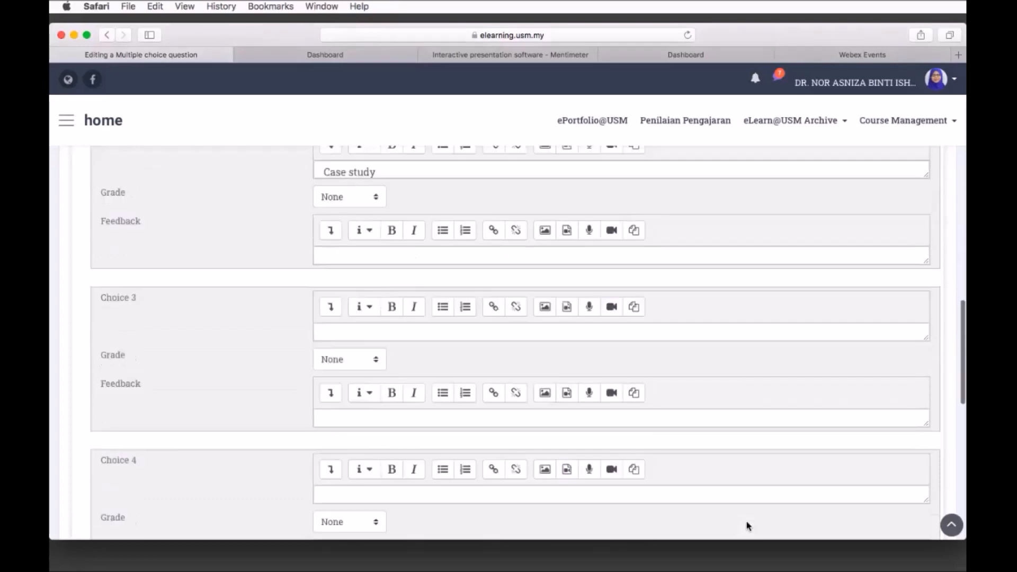
left_click(547, 335)
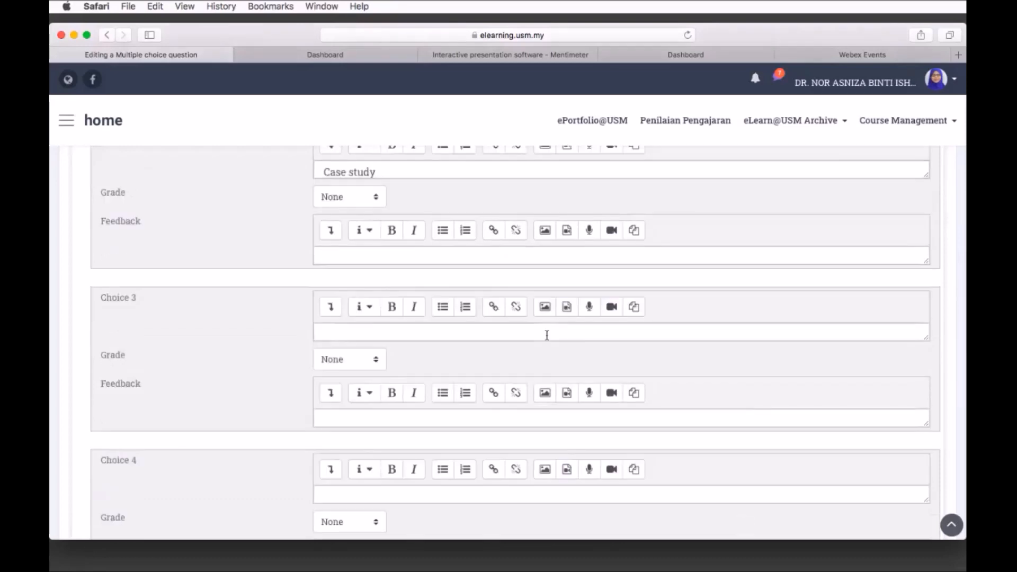
type("rvational")
- Enter "ethnography" as the Choice 4 answer and set its grade to 100%
scroll(831, 484, "down", 1)
scroll(831, 485, "down", 2)
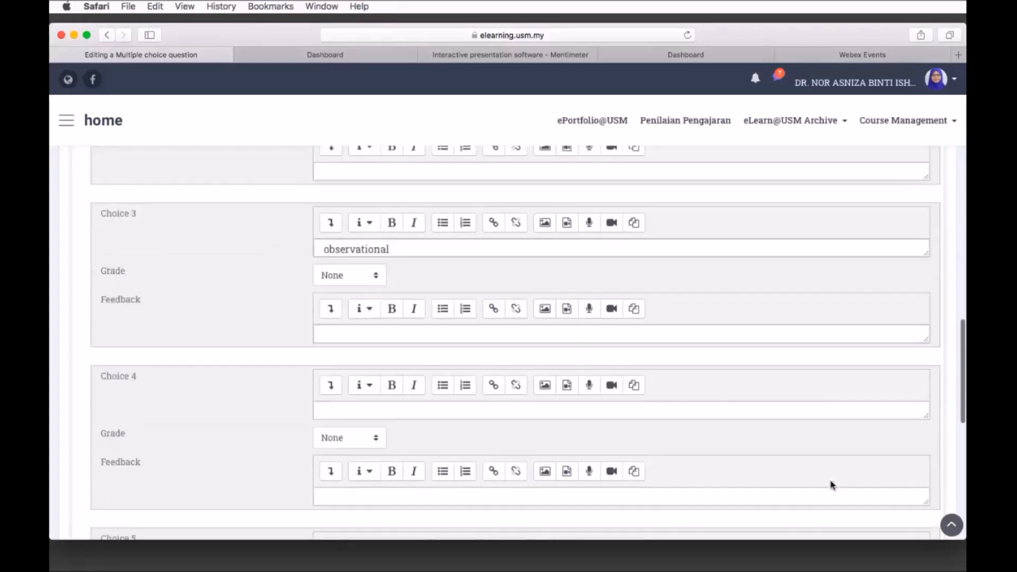
left_click(706, 415)
type("ethnograp")
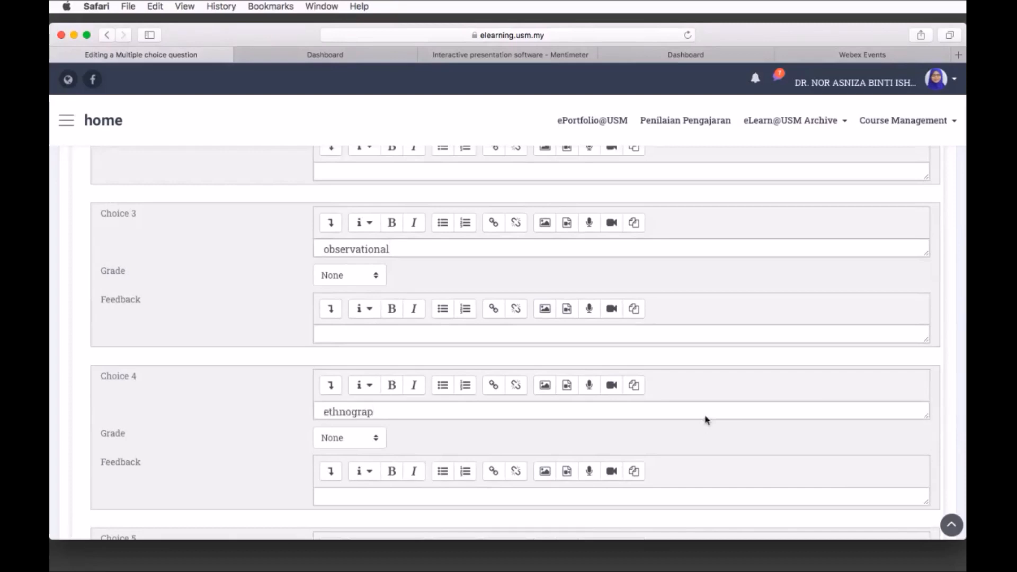
type("hy")
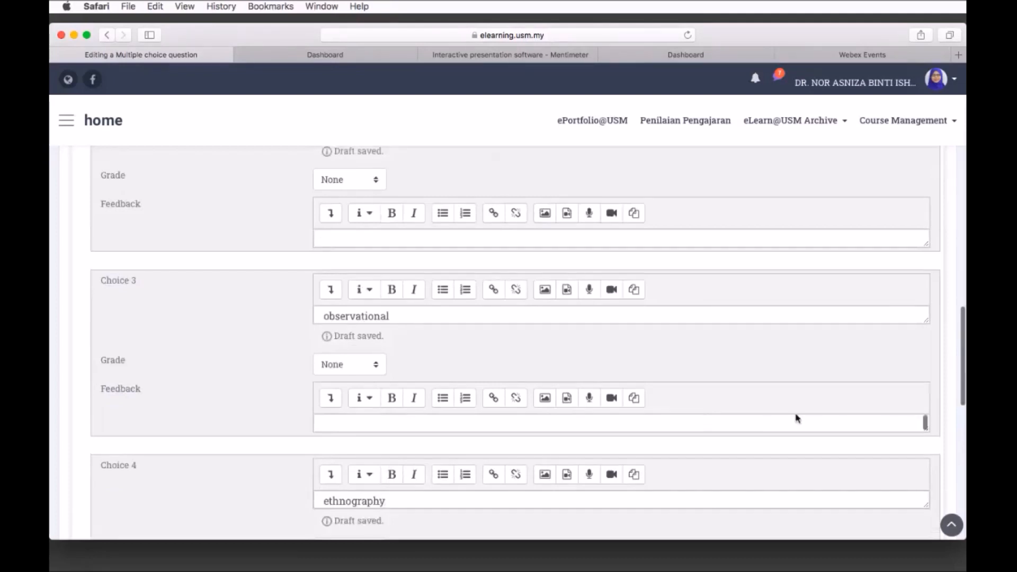
scroll(795, 415, "down", 3)
left_click(378, 454)
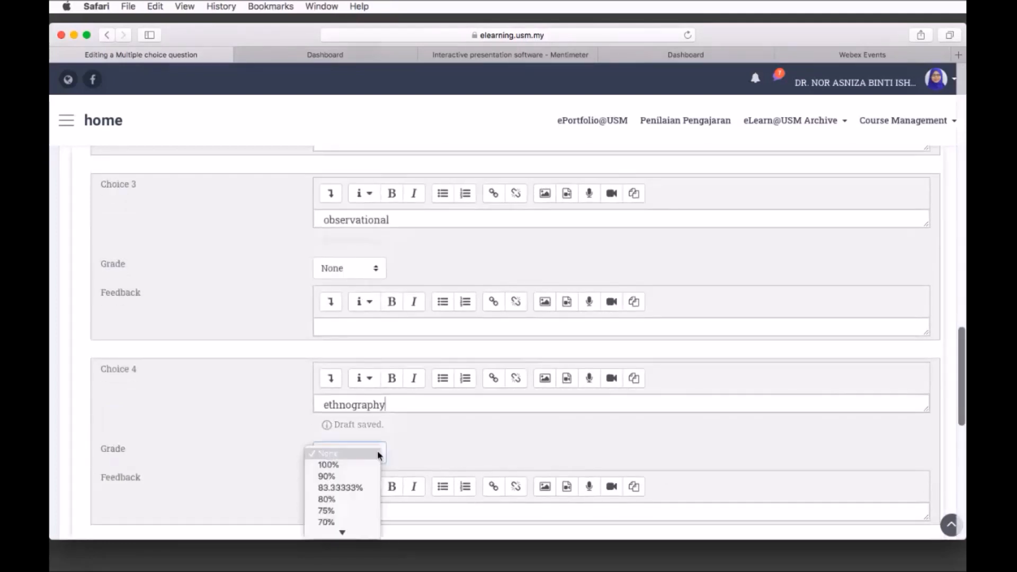
left_click(328, 465)
- Save the completed QUESTION 2 and return to editing the ethics quiz
scroll(345, 470, "down", 3)
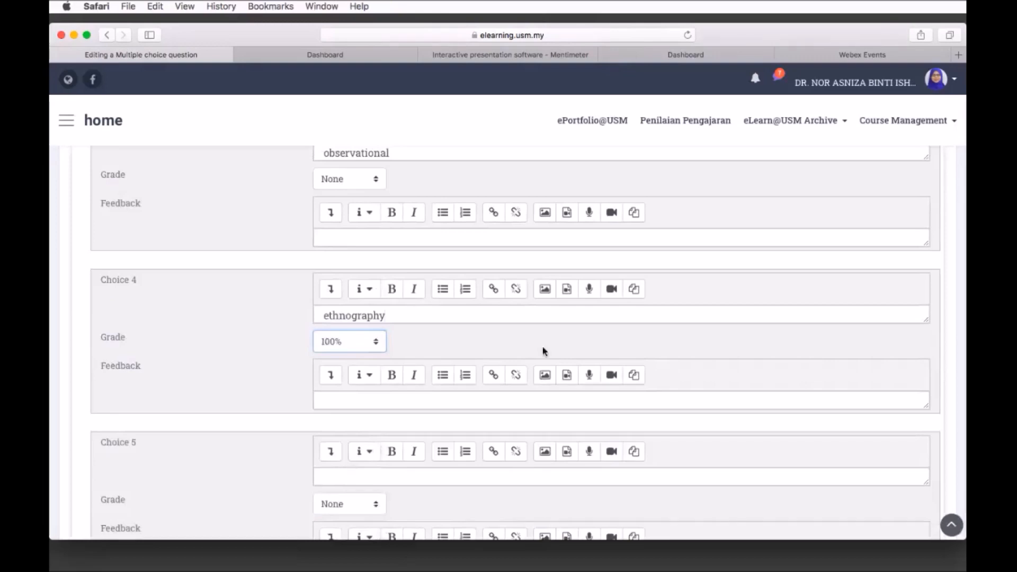
scroll(543, 351, "down", 10)
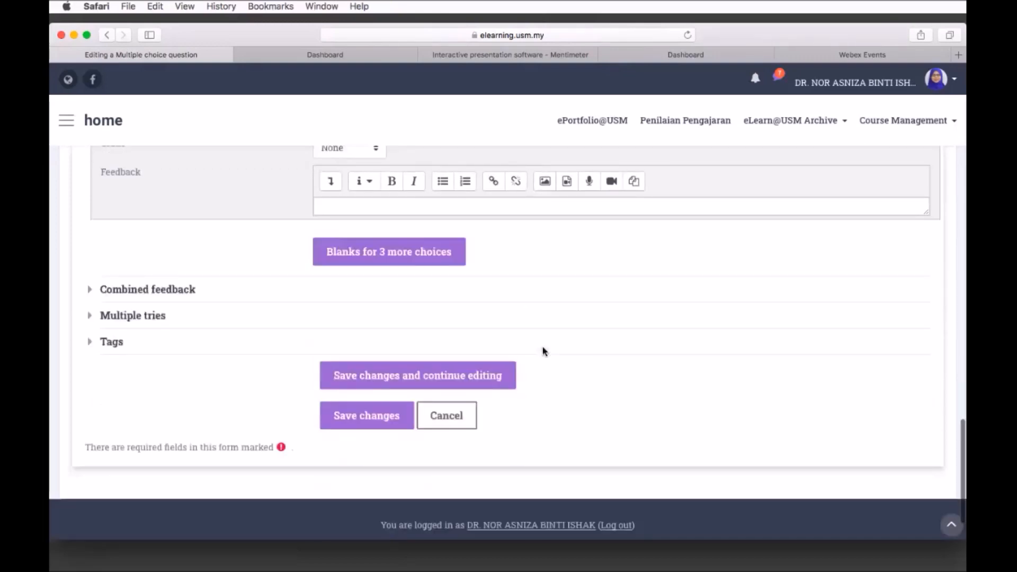
scroll(543, 351, "down", 2)
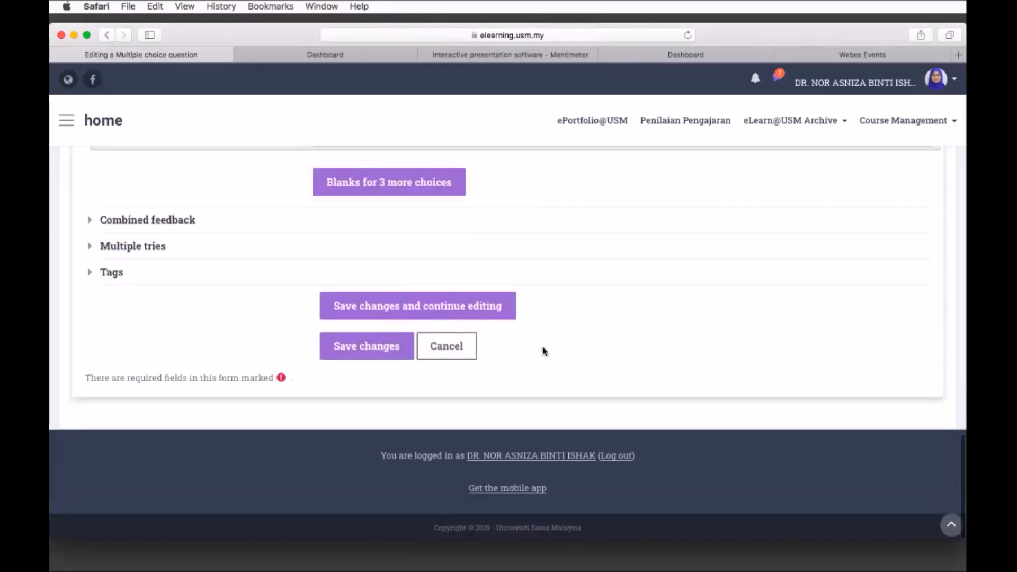
left_click(385, 354)
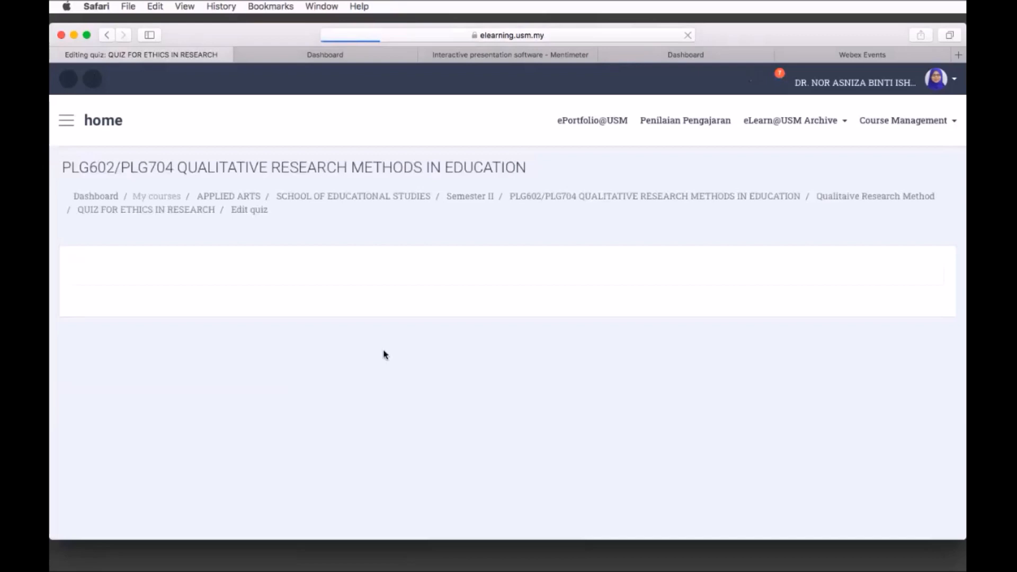
- Add a new Essay question to page 1 of the ethics quiz and name it "QUESTION 3"
scroll(574, 428, "down", 2)
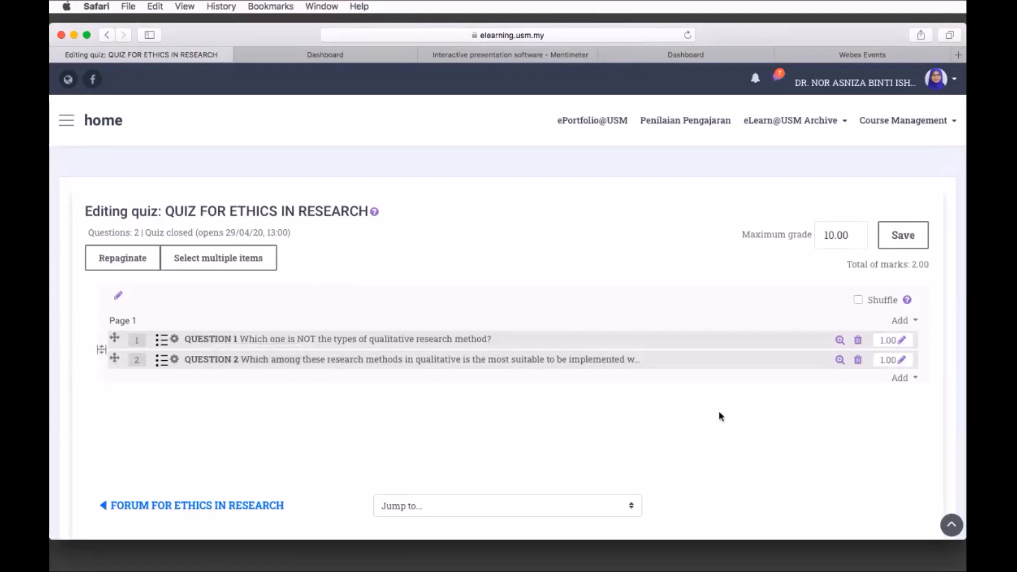
left_click(904, 324)
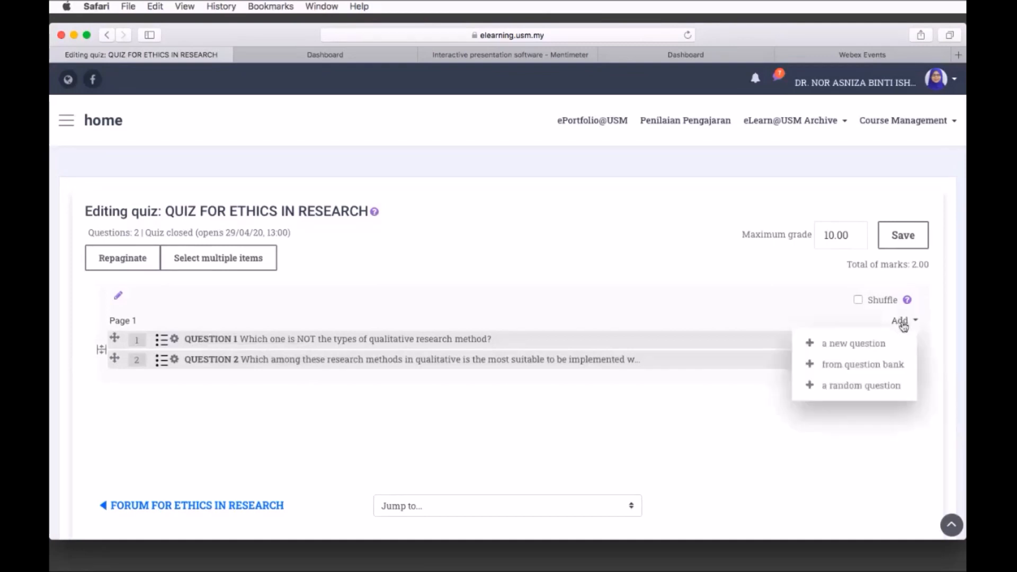
left_click(876, 349)
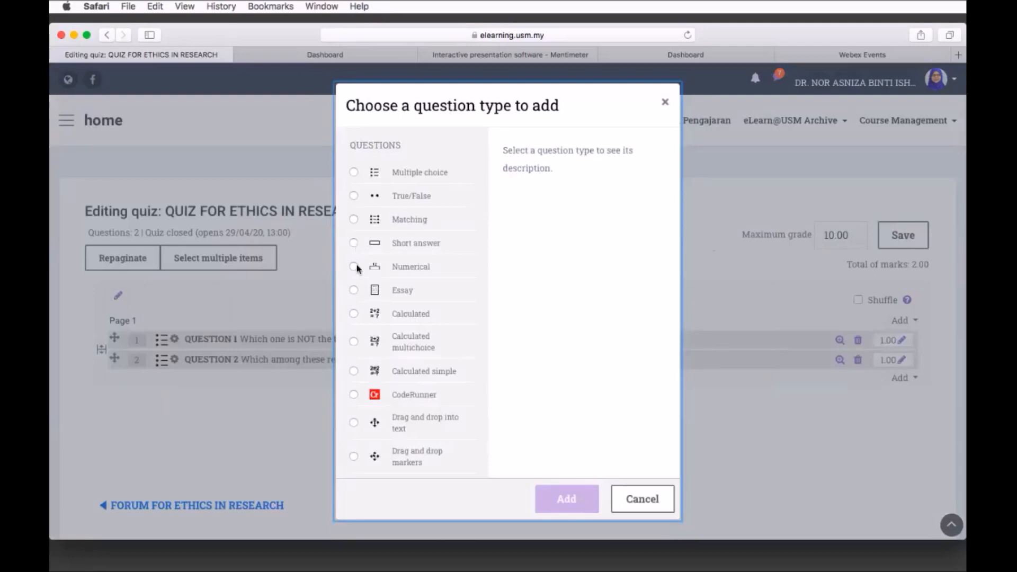
left_click(354, 290)
left_click(577, 502)
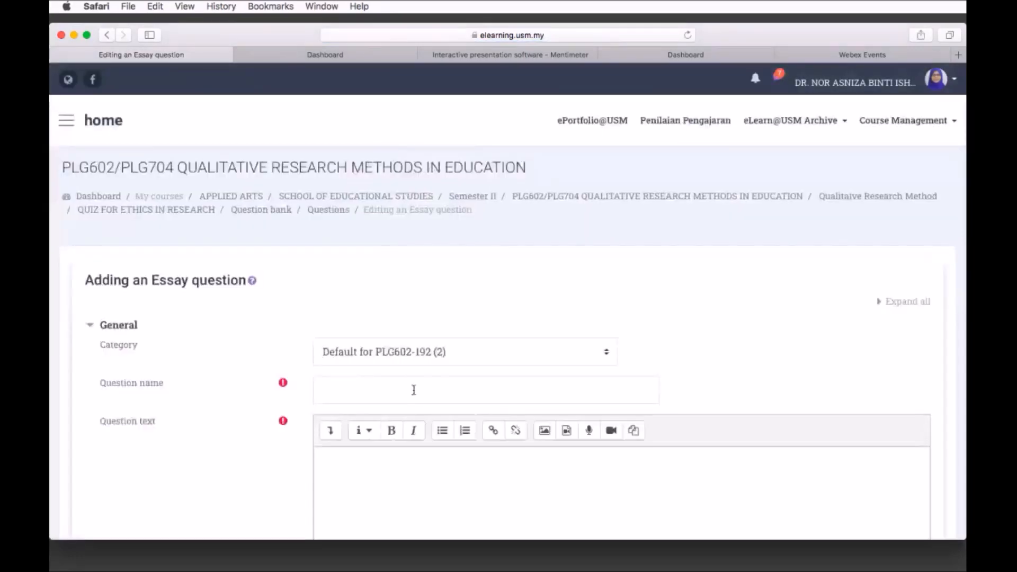
left_click(414, 390)
type("QUESTION 3")
- Enter the question text "What is ethics and in your opinion what has ethics got to do with research and explain the major approach to ethics."
scroll(414, 391, "down", 2)
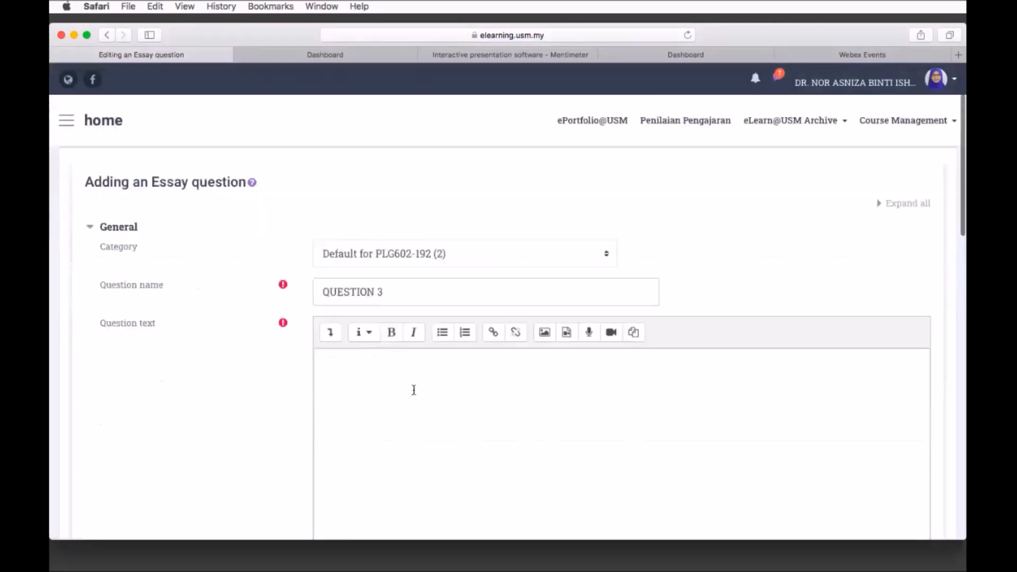
left_click(455, 409)
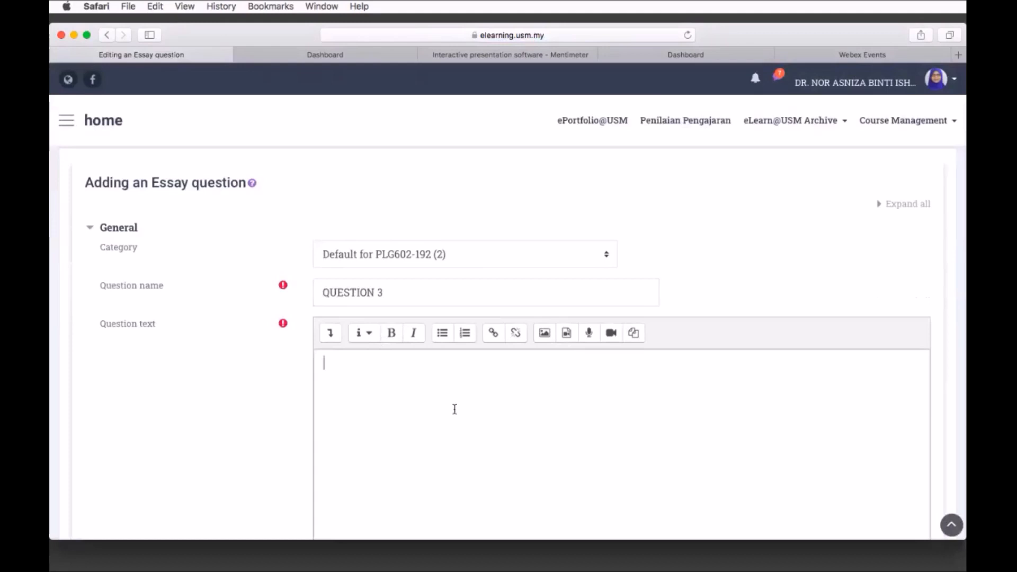
type("What is ethics and ")
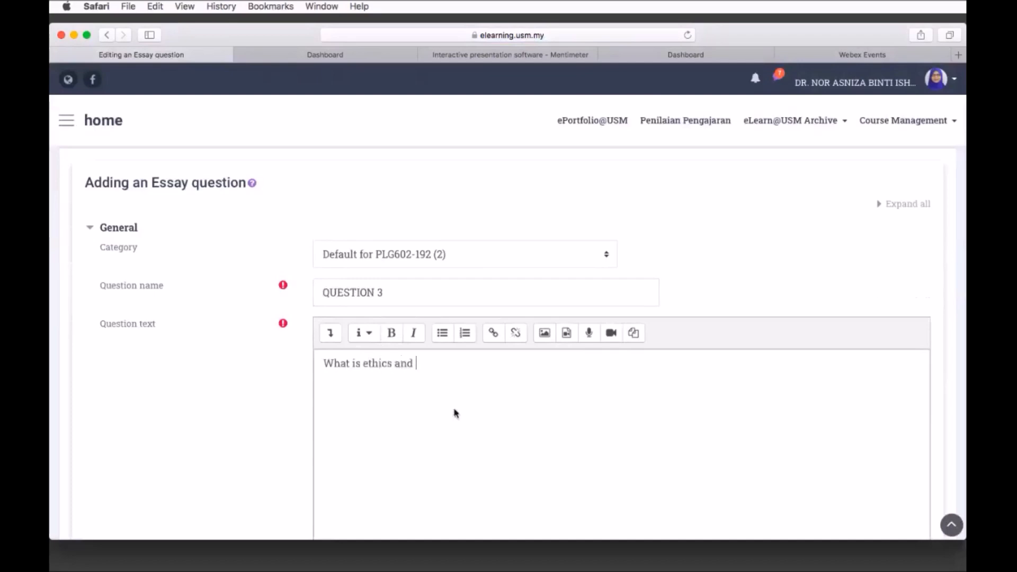
type("in your opinion")
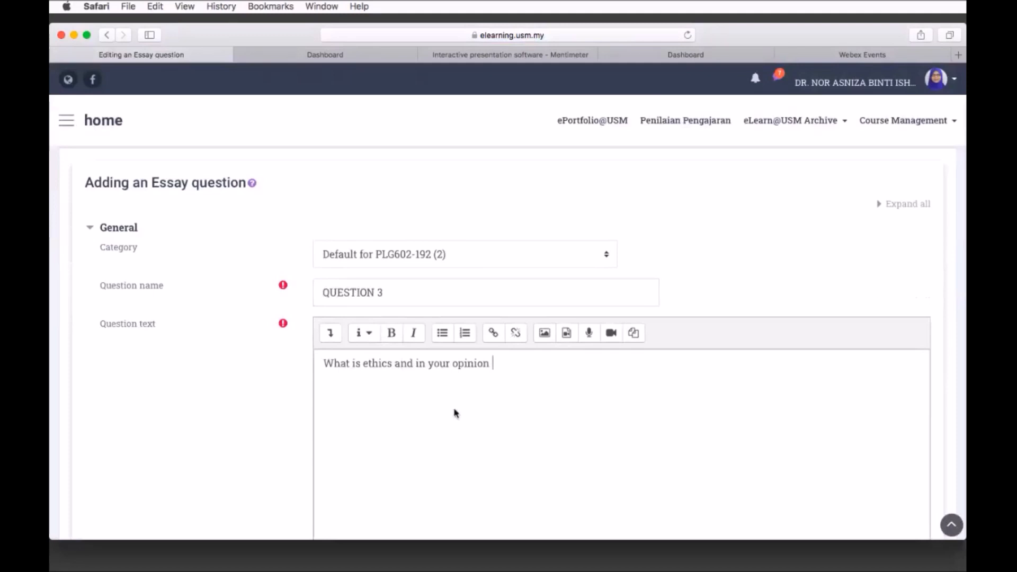
type("what has ethics got to do with research")
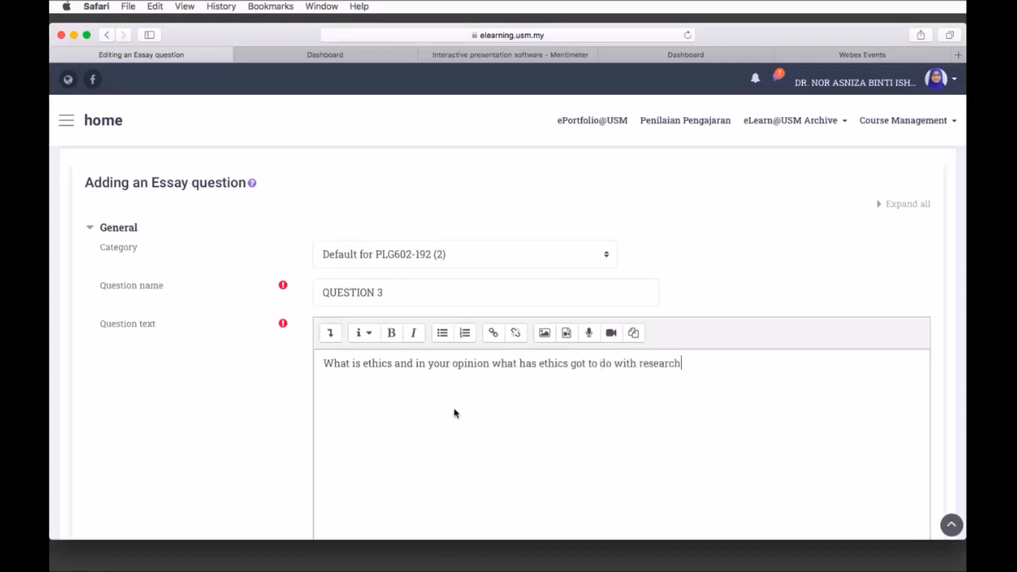
type(" and explain th")
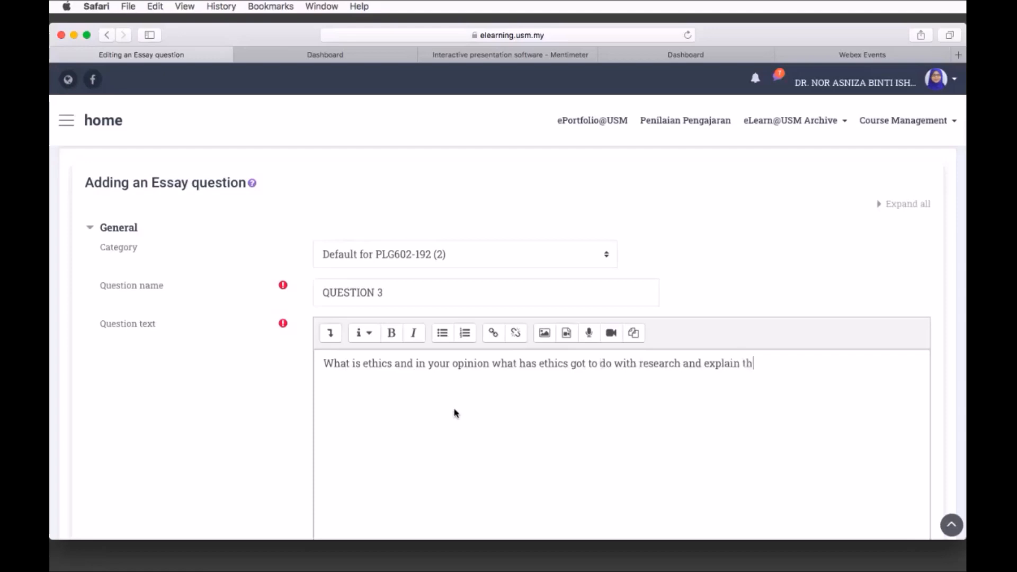
type("e major approach to e")
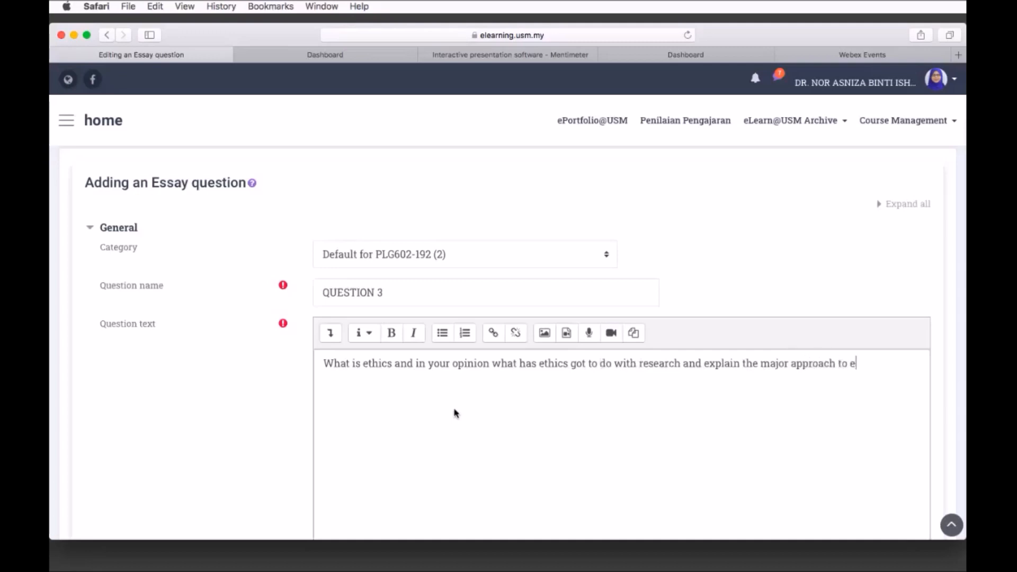
type("thics.")
- Try a default mark of 10 for the essay question
scroll(454, 413, "down", 1)
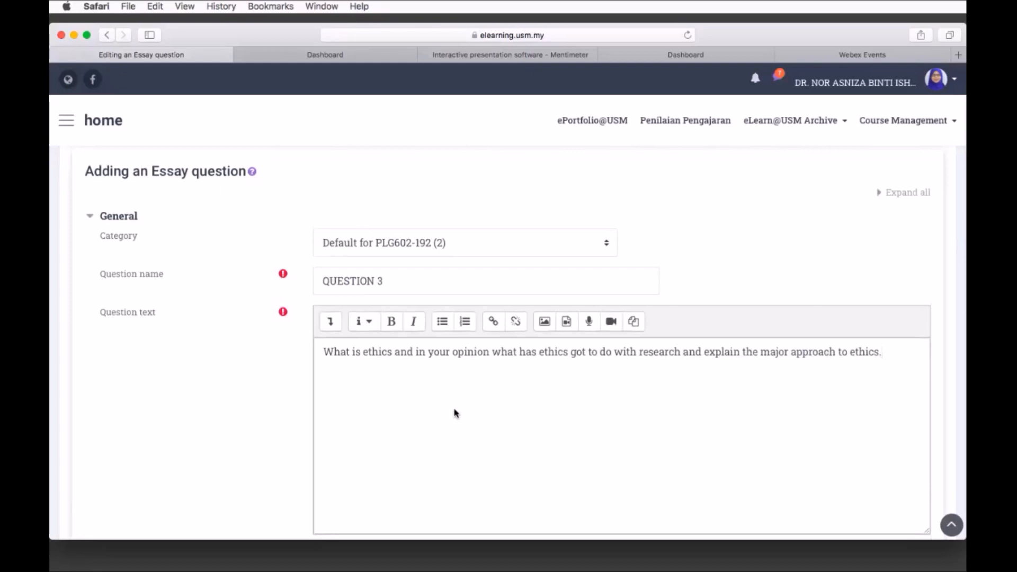
scroll(454, 414, "down", 3)
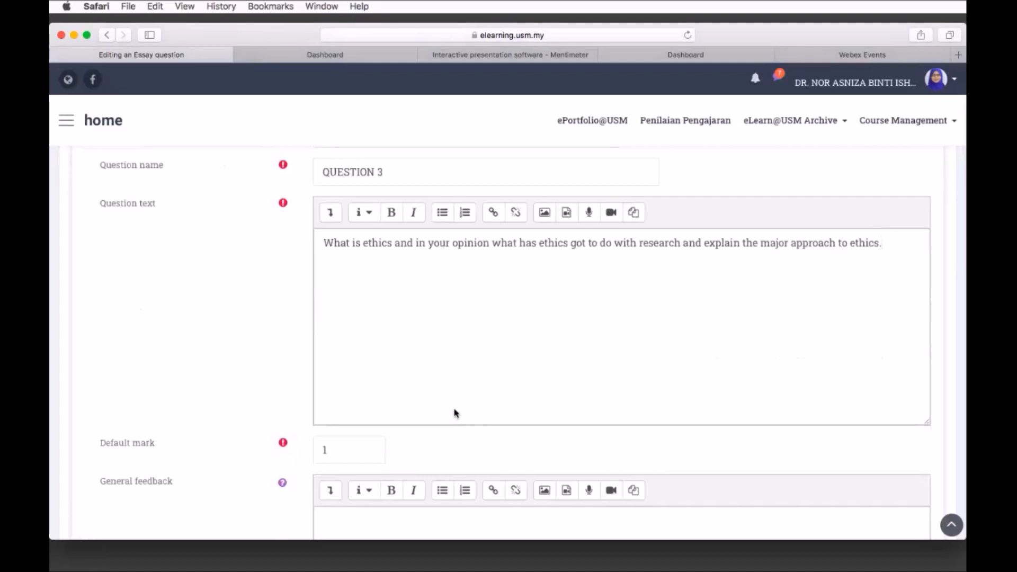
scroll(454, 414, "down", 2)
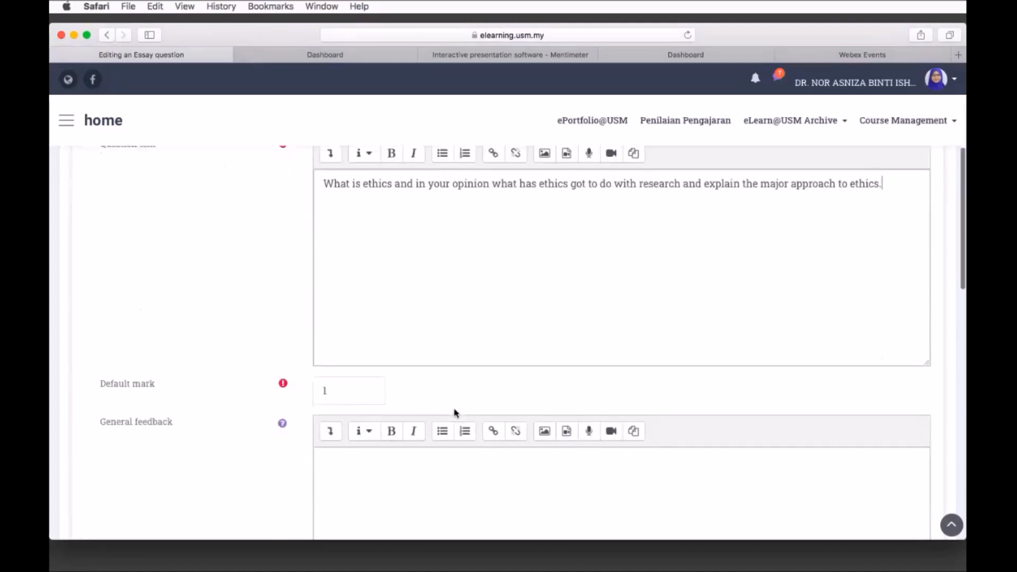
scroll(454, 414, "down", 2)
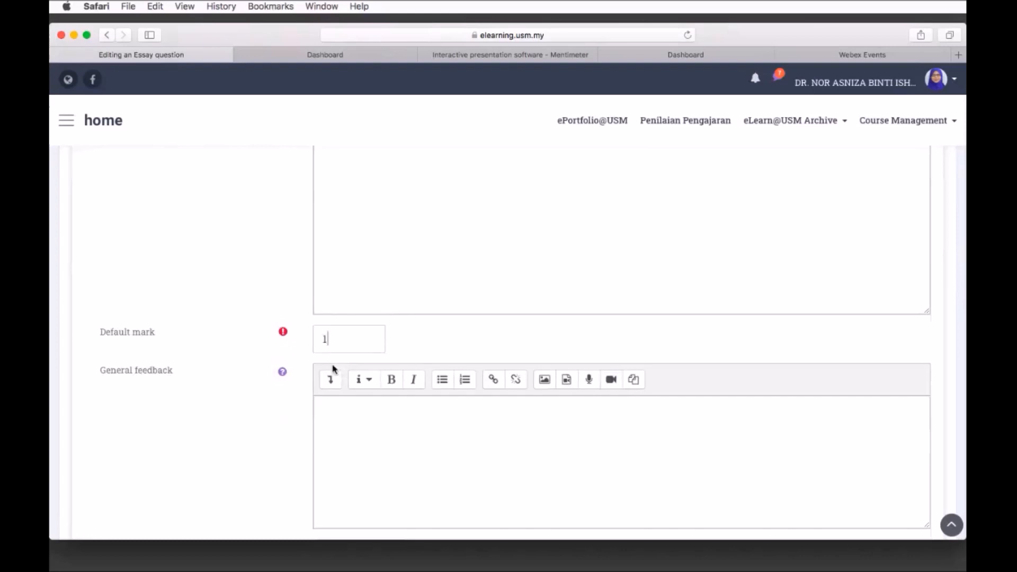
type("0")
key("BackSpace")
- Choose HTML editor as the response format of the essay question
scroll(363, 436, "down", 10)
left_click(451, 303)
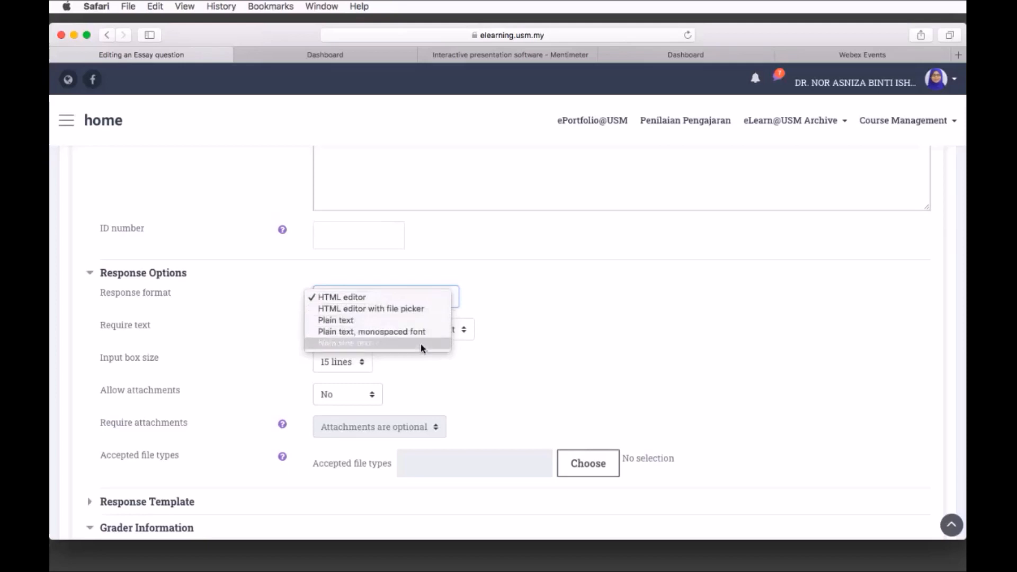
left_click(420, 301)
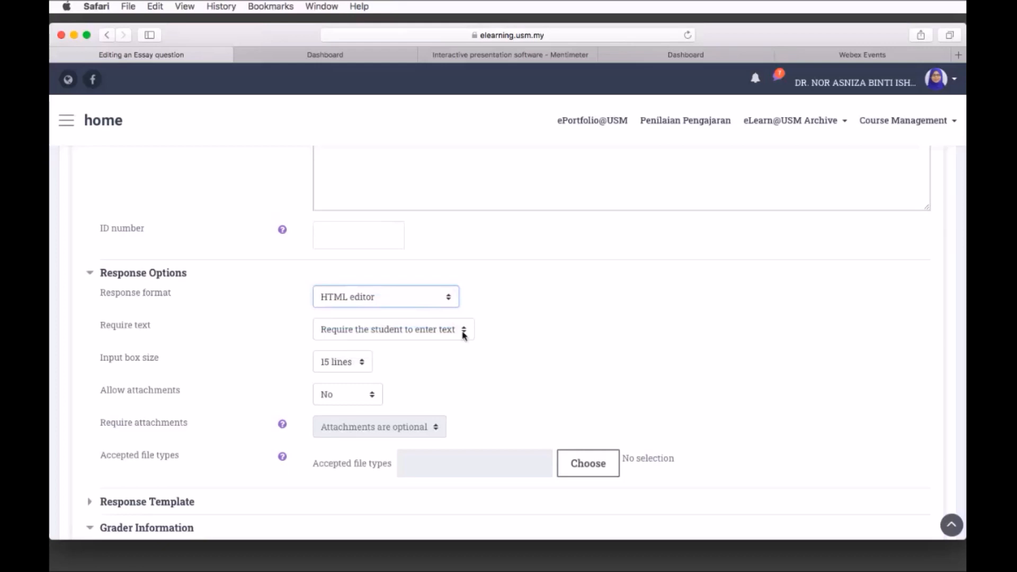
- Keep the essay response text required from the student and set its input box size to 30 lines
left_click(464, 335)
left_click(452, 332)
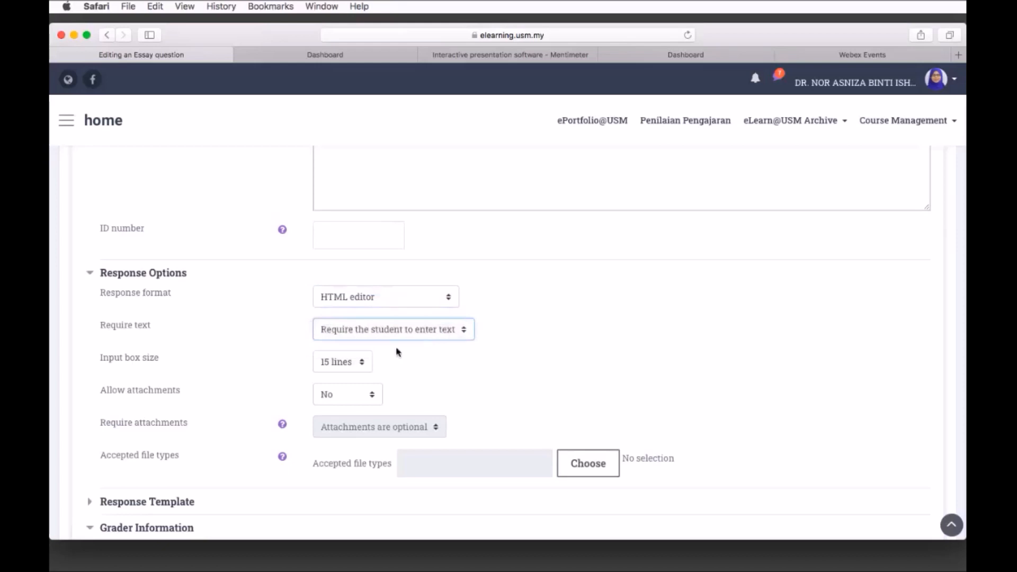
left_click(362, 365)
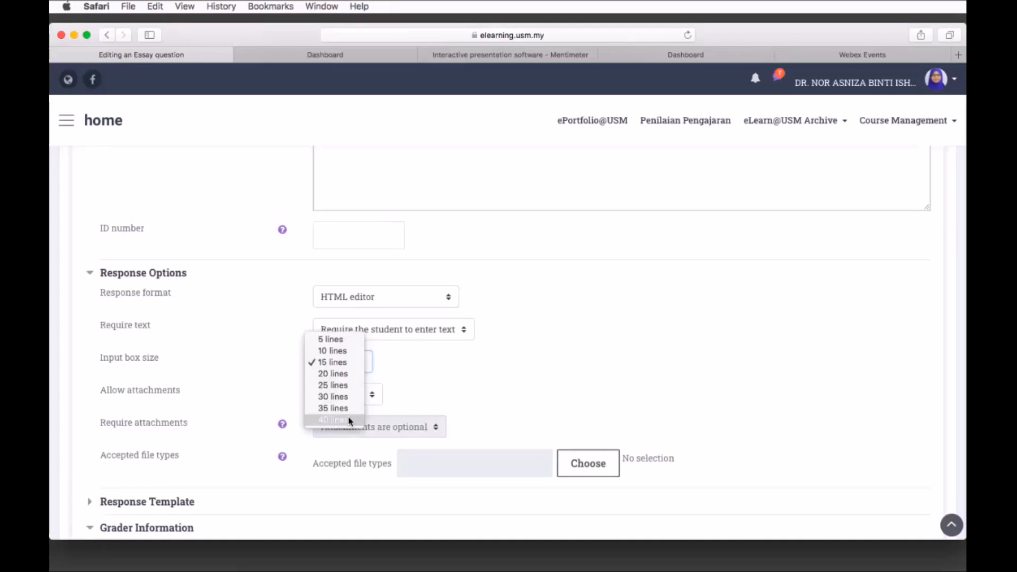
left_click(345, 398)
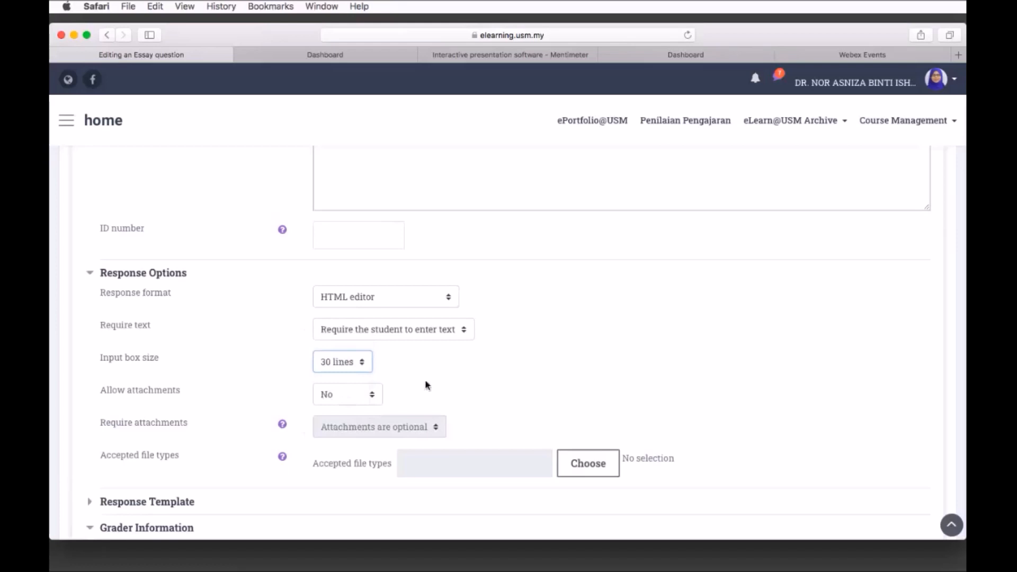
- Allow 1 attachment for the essay question and require 1 attachment
scroll(426, 381, "down", 2)
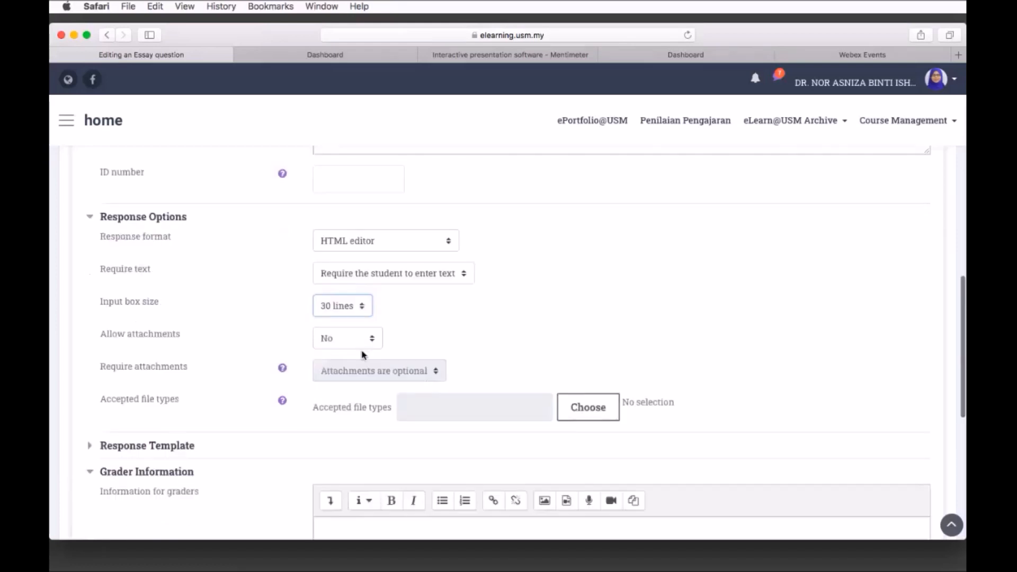
left_click(374, 343)
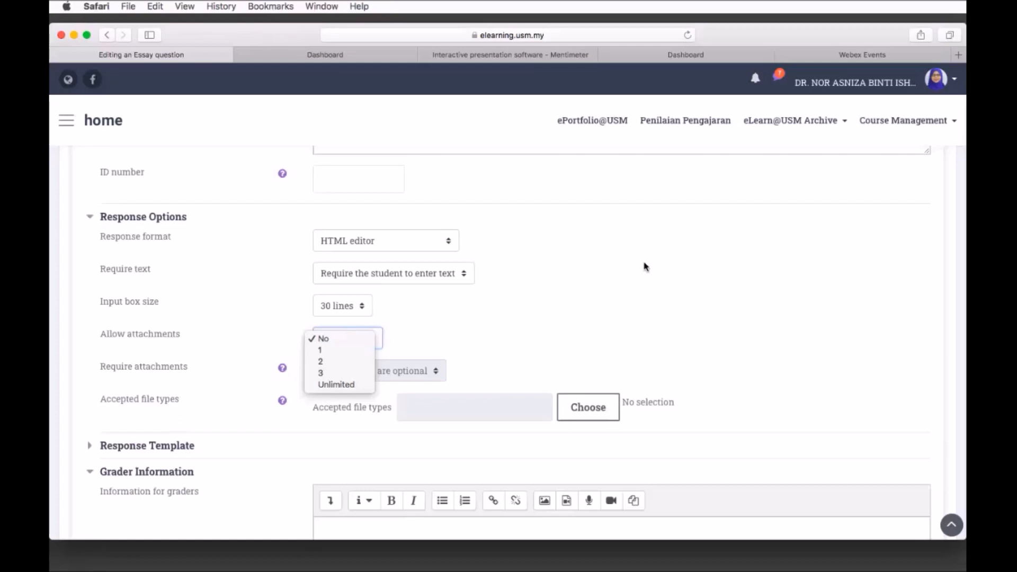
left_click(354, 354)
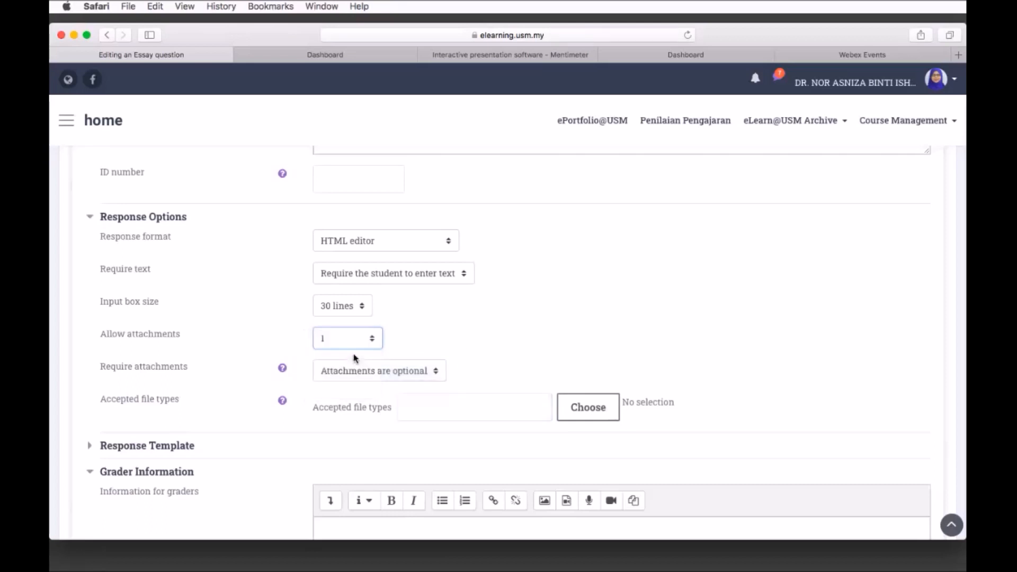
scroll(463, 340, "down", 2)
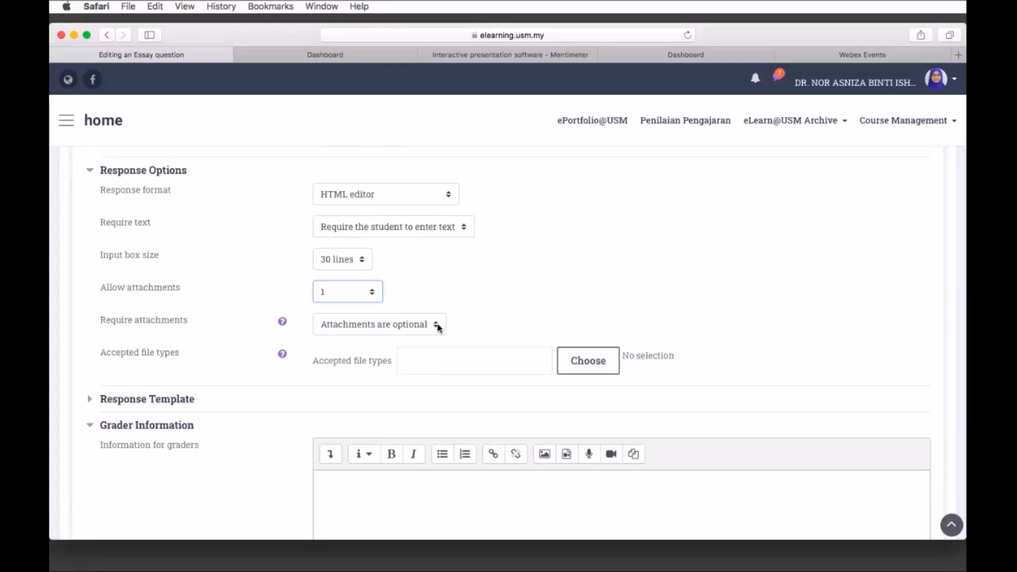
left_click(439, 328)
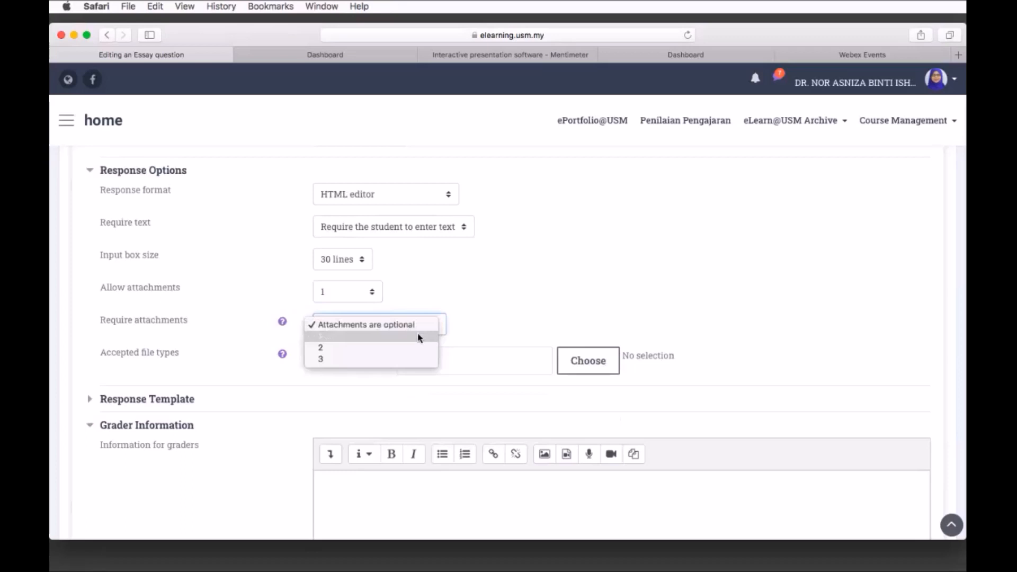
left_click(419, 337)
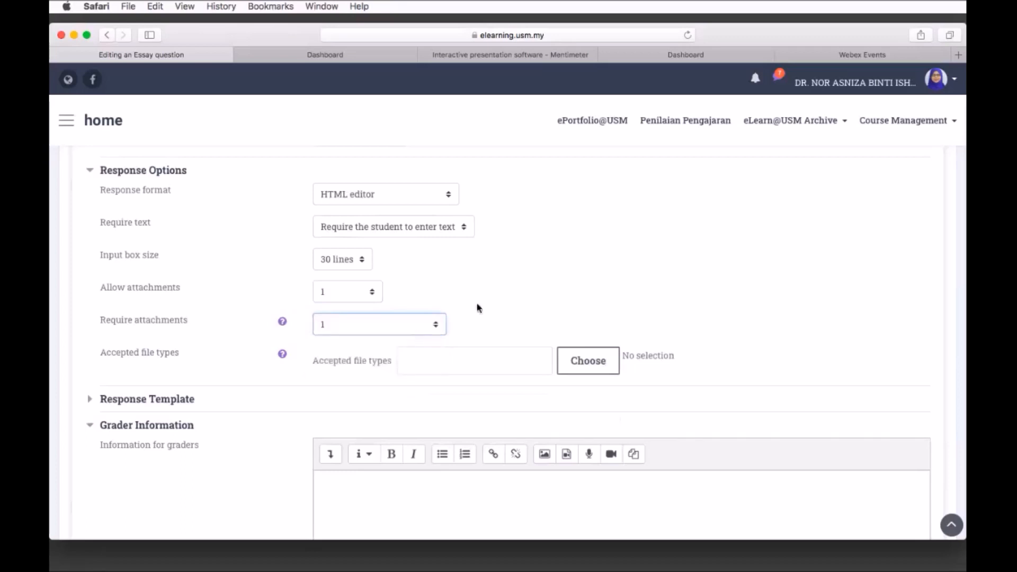
- Set the accepted file types for the essay attachment to All file types
scroll(479, 308, "down", 2)
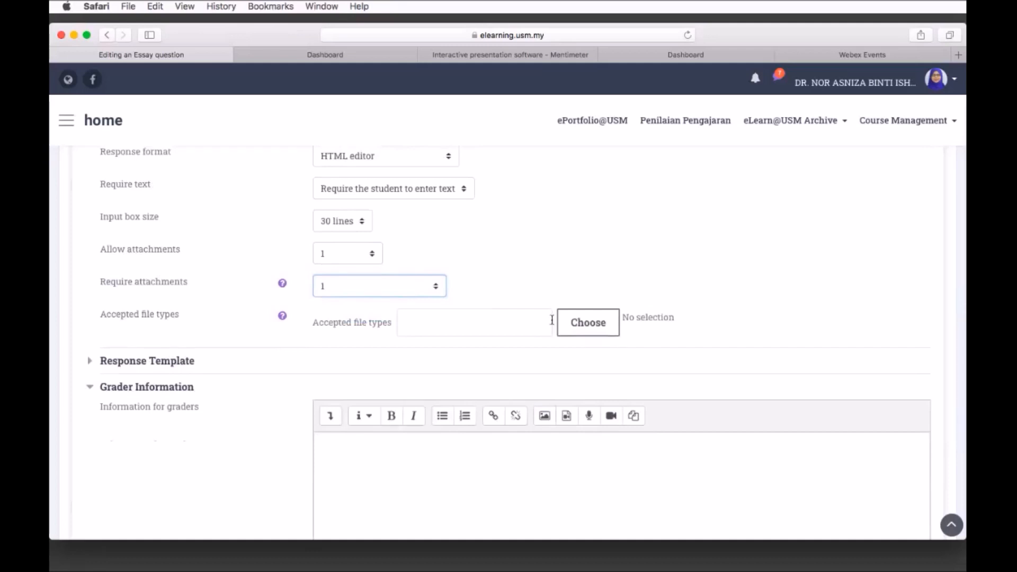
left_click(588, 327)
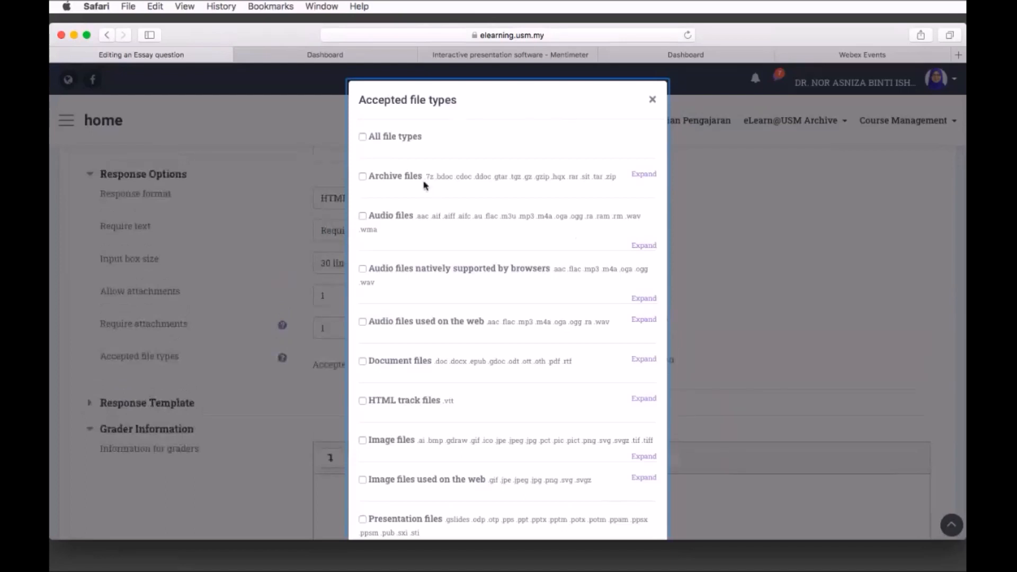
left_click(364, 139)
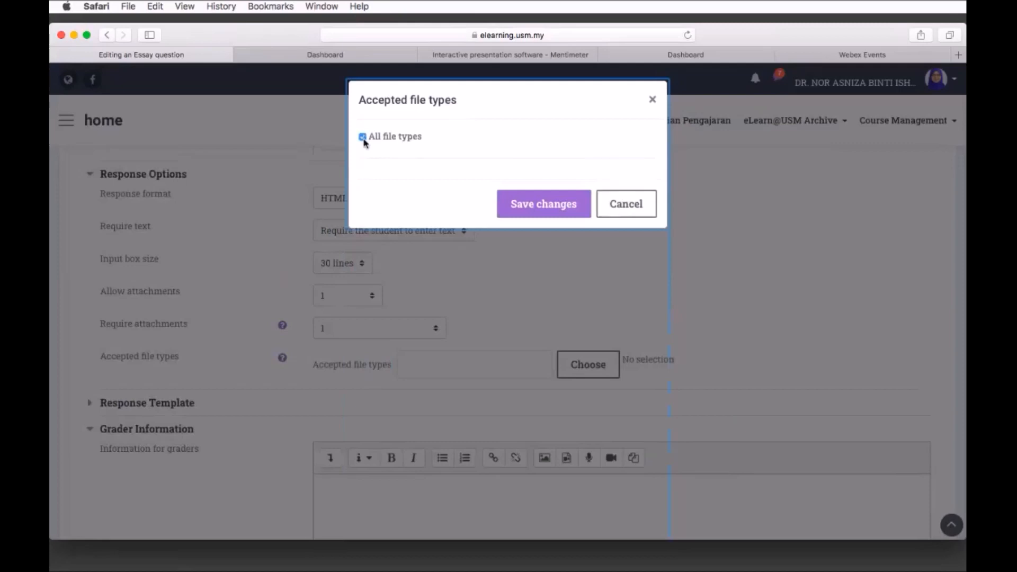
left_click(542, 203)
- Enter "students may pass when they get 5 out of 10" as the information for graders and save the essay question
scroll(618, 260, "down", 5)
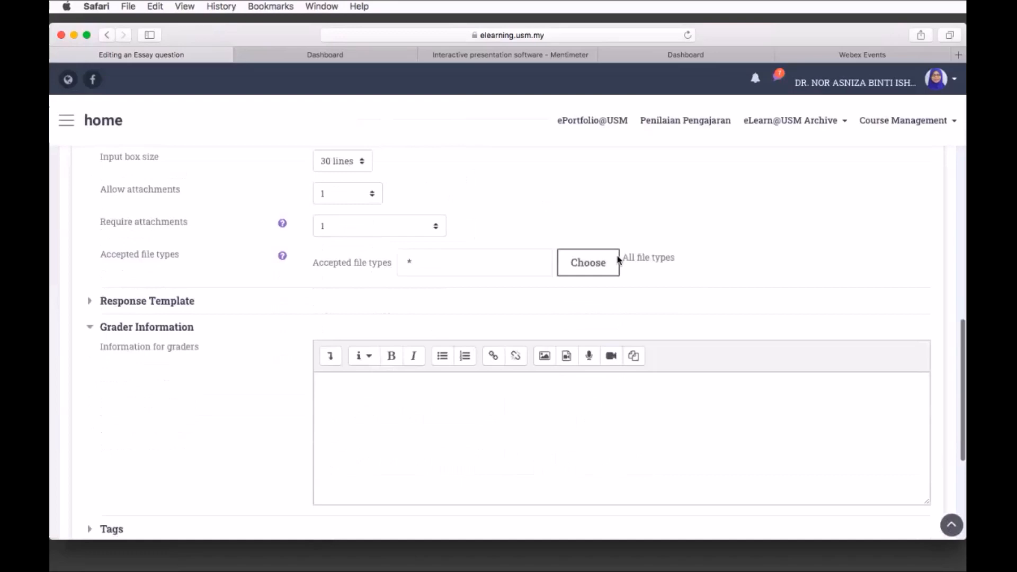
left_click(467, 351)
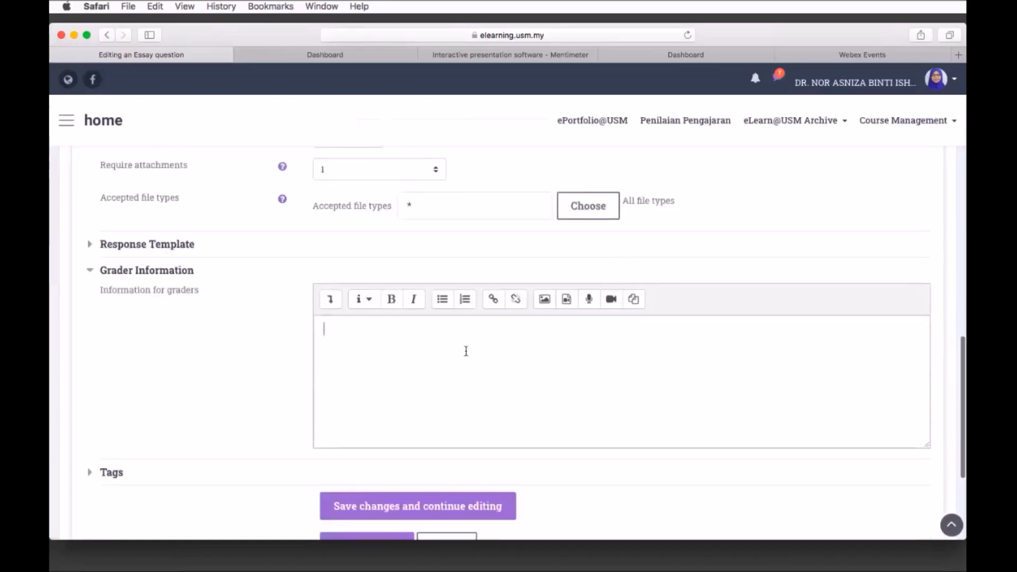
type("st")
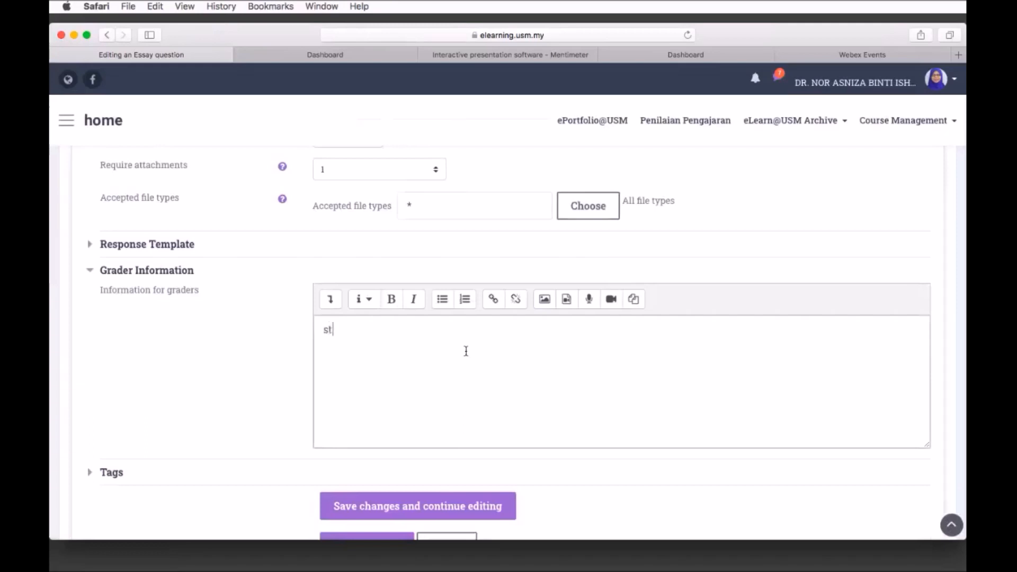
type("udents may pa")
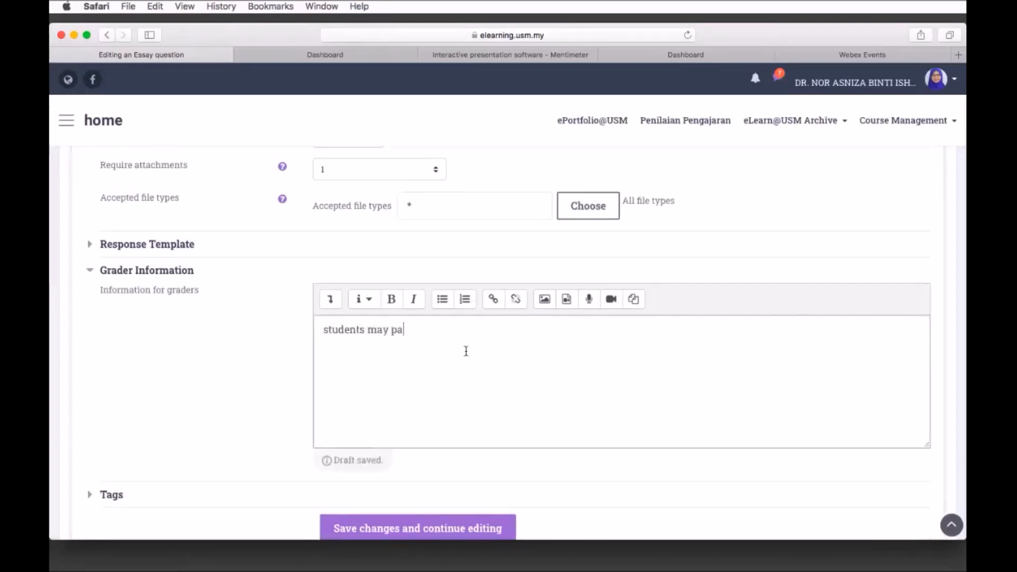
type("ss when they get 5 out of 10")
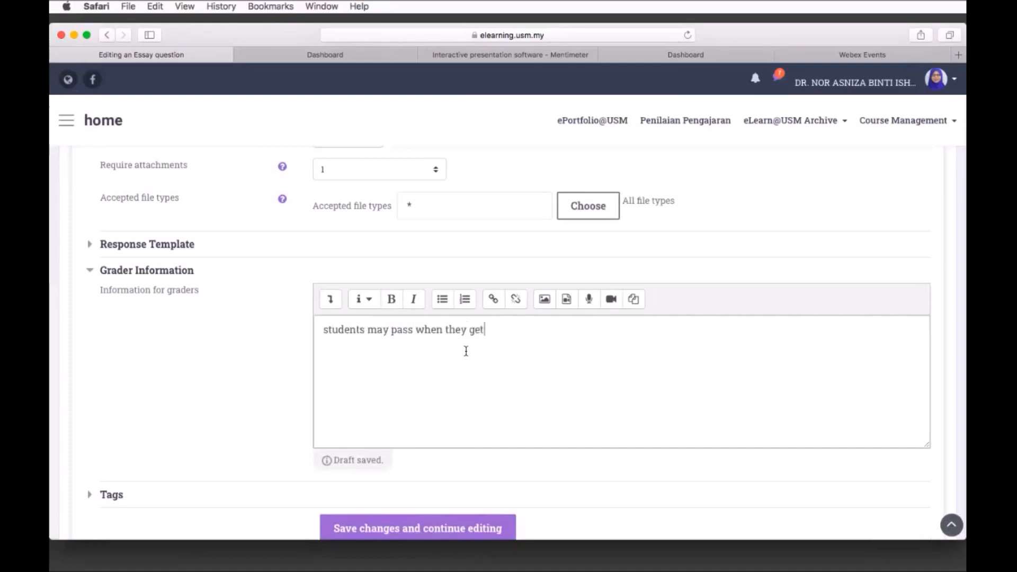
scroll(466, 352, "down", 3)
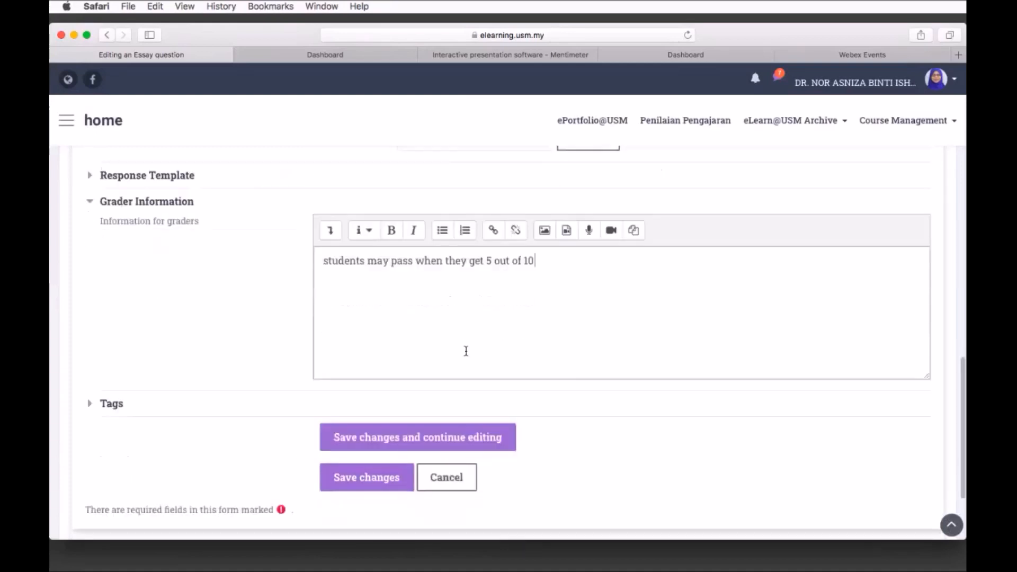
scroll(466, 351, "down", 1)
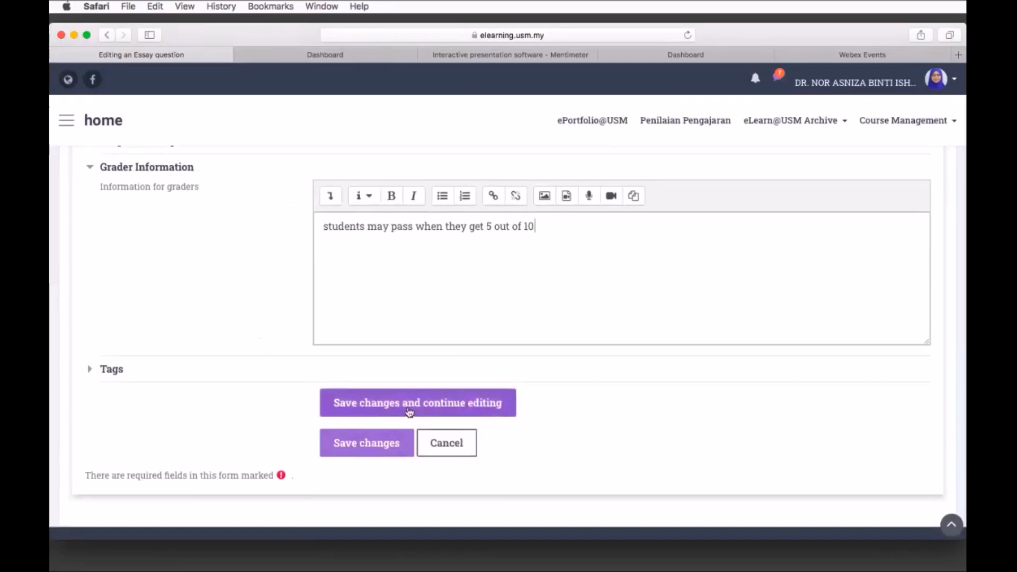
left_click(382, 440)
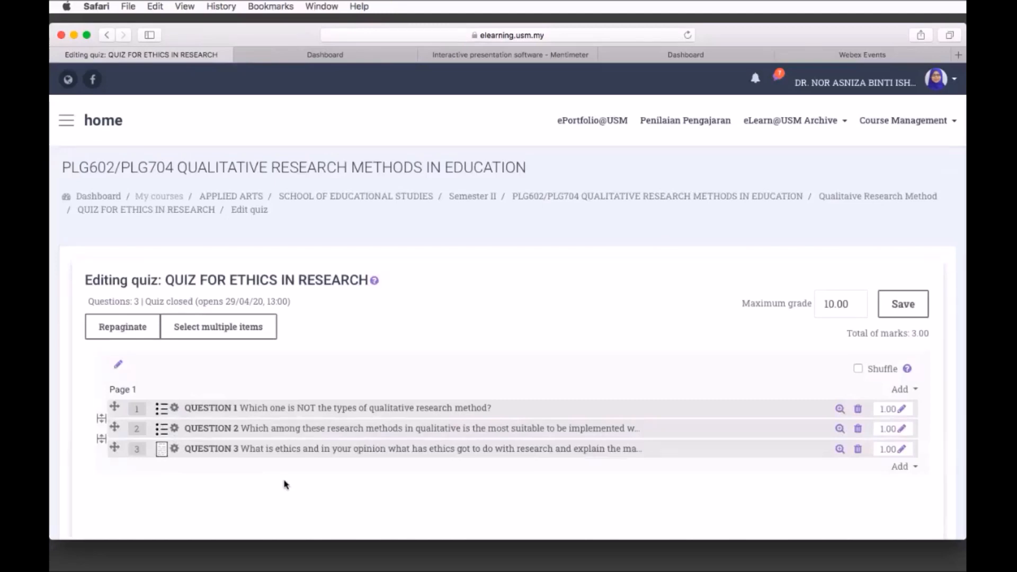
- Enable shuffling of the questions on page 1 and save the quiz's maximum grade
left_click(858, 369)
left_click(913, 315)
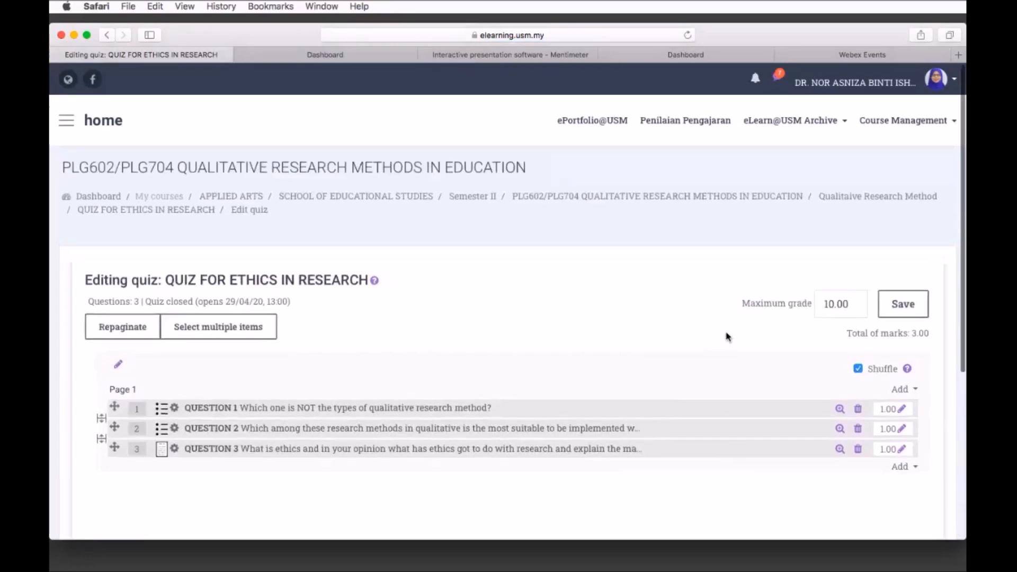
- Open the ethics quiz page, start a preview and look over the essay question with its answer area
left_click(159, 213)
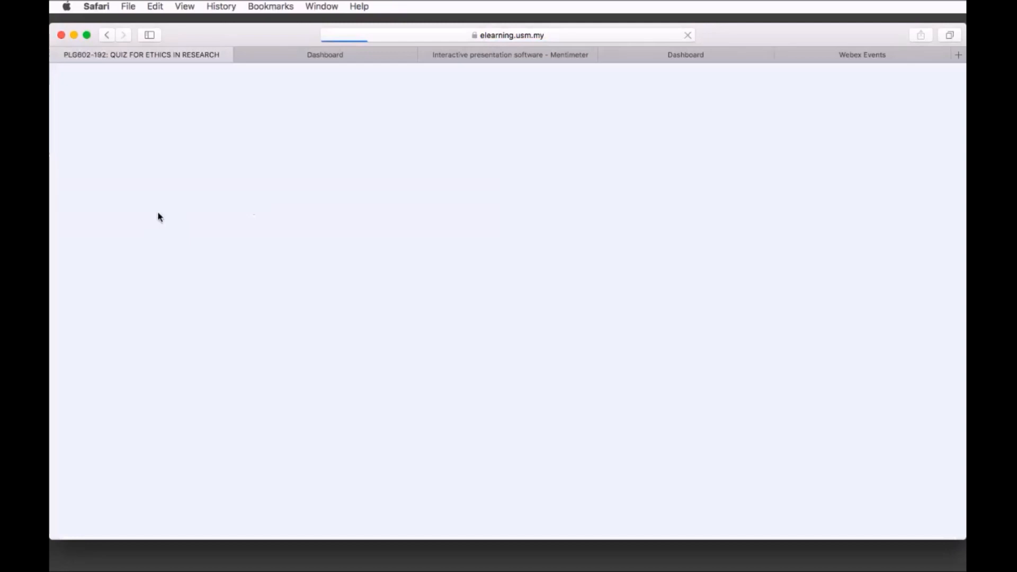
scroll(422, 311, "down", 2)
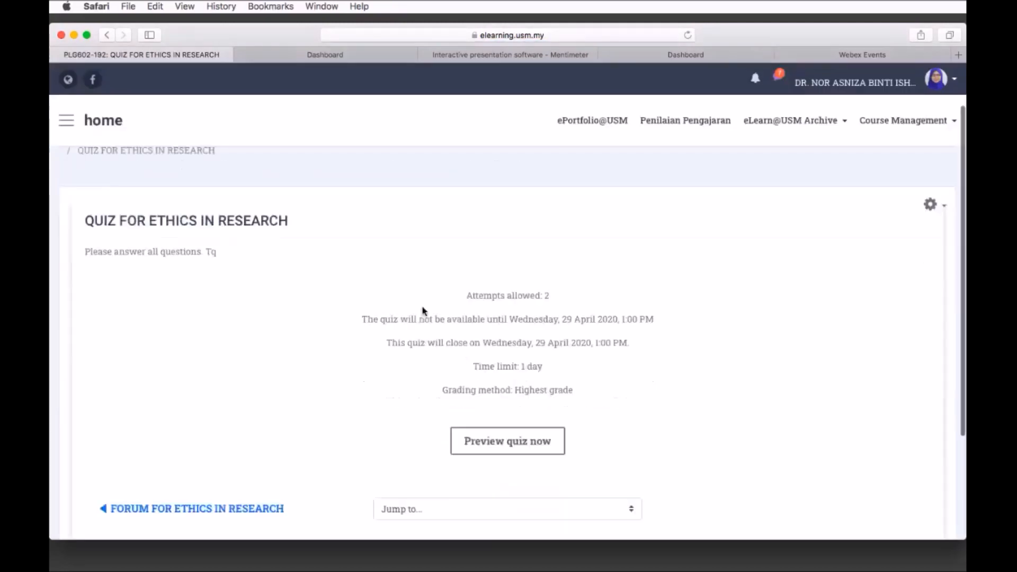
scroll(423, 311, "down", 2)
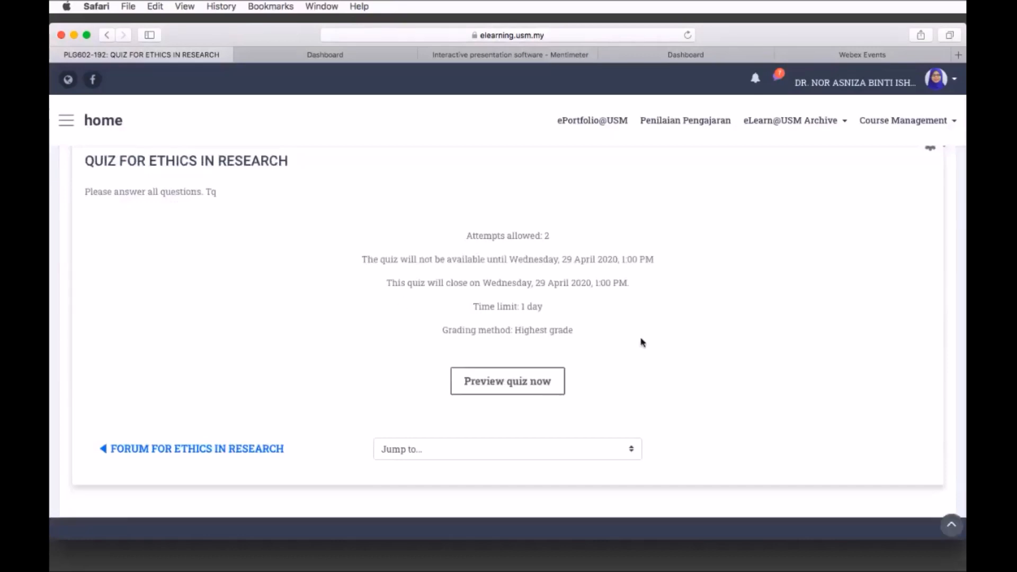
left_click(524, 385)
left_click(482, 368)
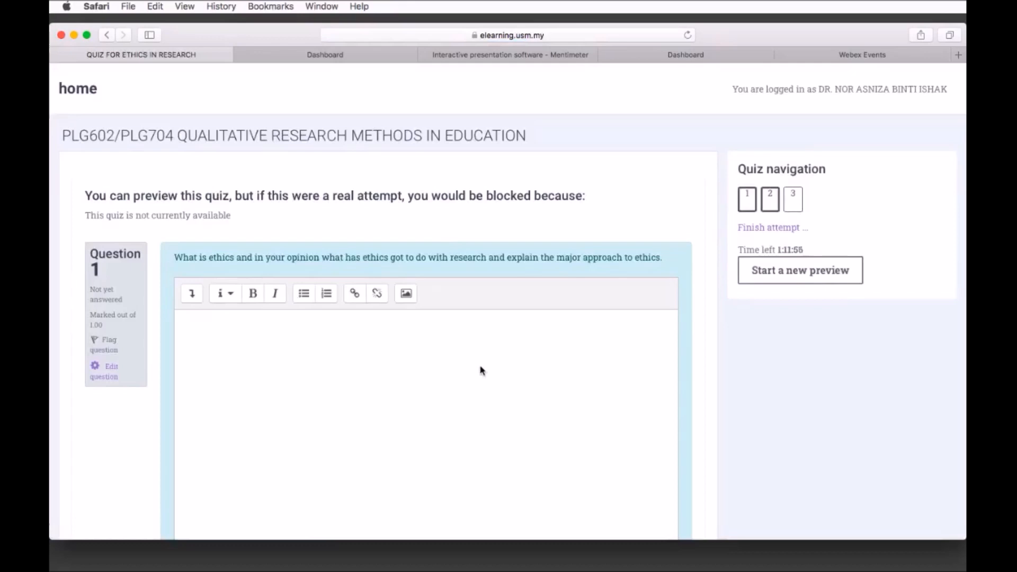
scroll(482, 371, "down", 3)
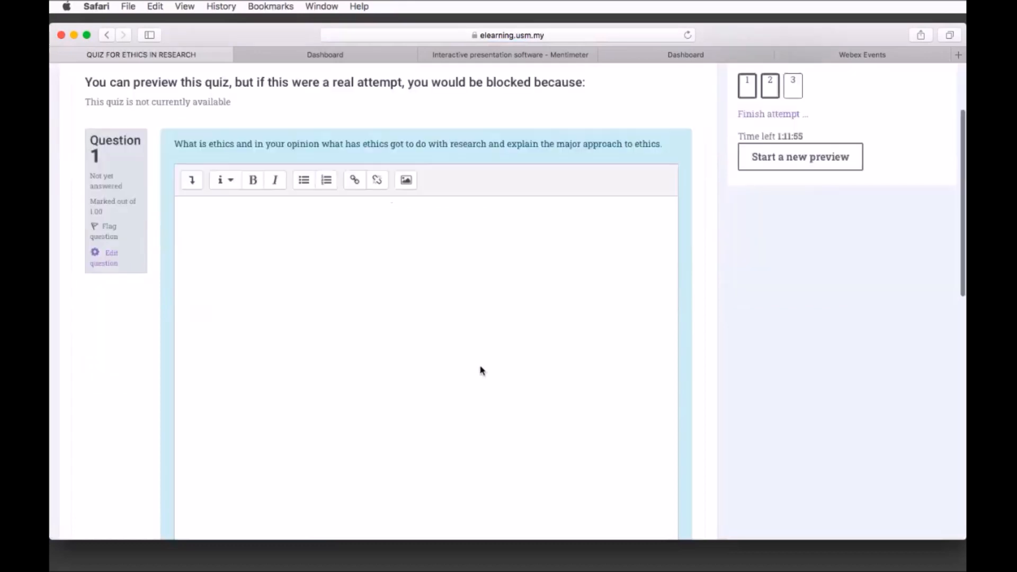
scroll(482, 370, "down", 5)
scroll(482, 370, "up", 4)
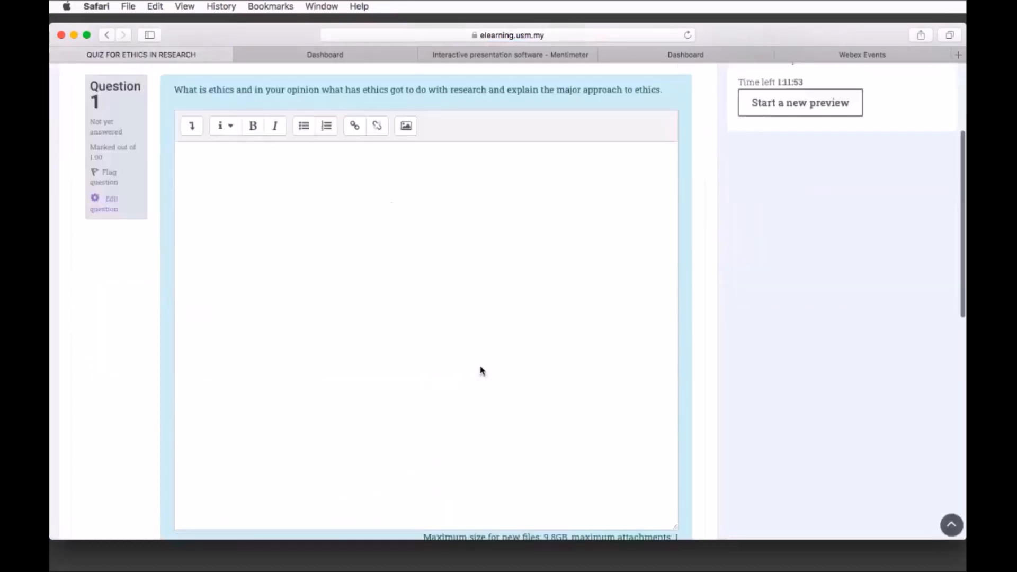
scroll(482, 371, "up", 2)
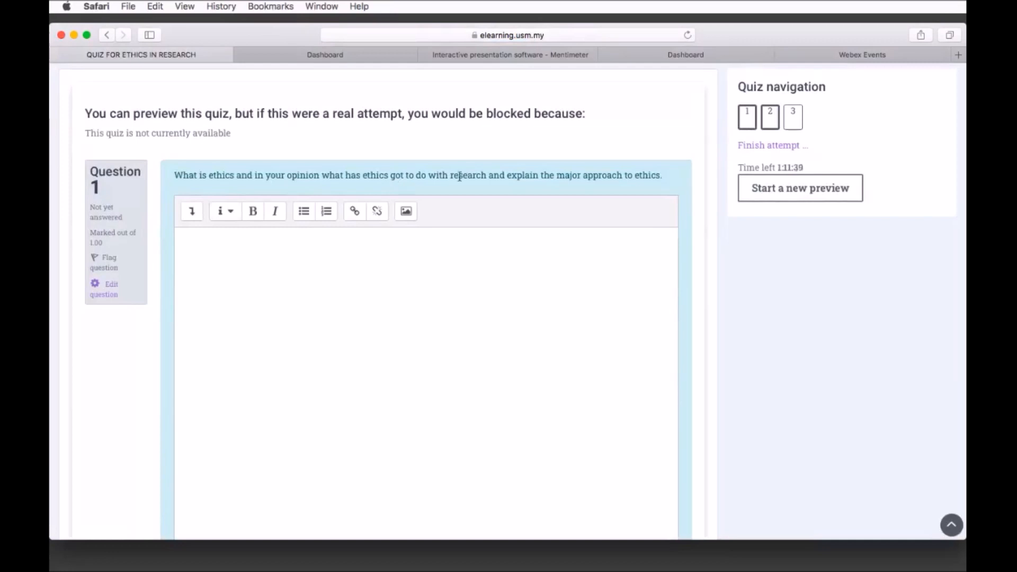
- Enter "In my opinion....." as the essay answer in the preview and expand the answer editor's formatting tools
left_click(252, 262)
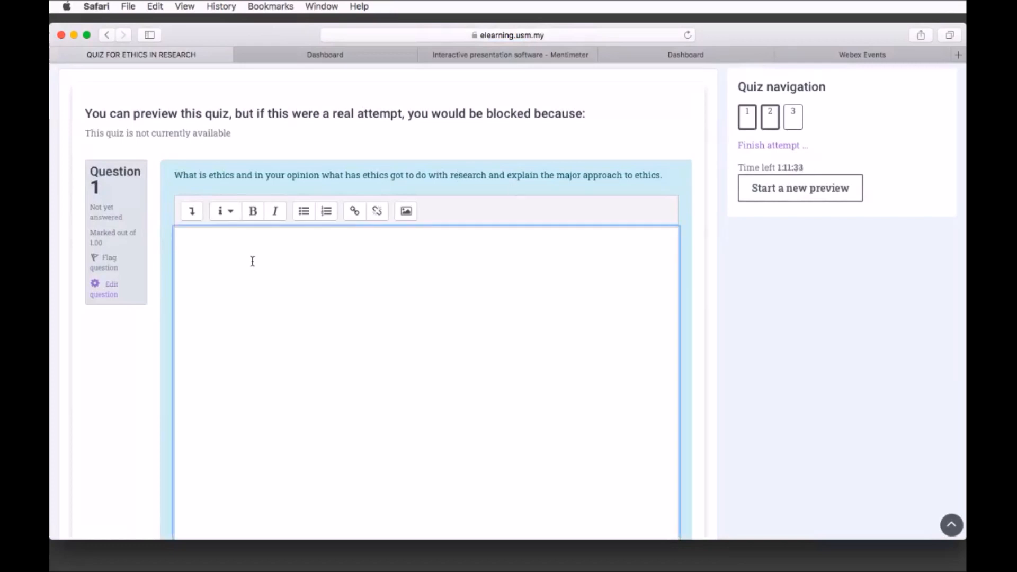
type("In my opinion.....")
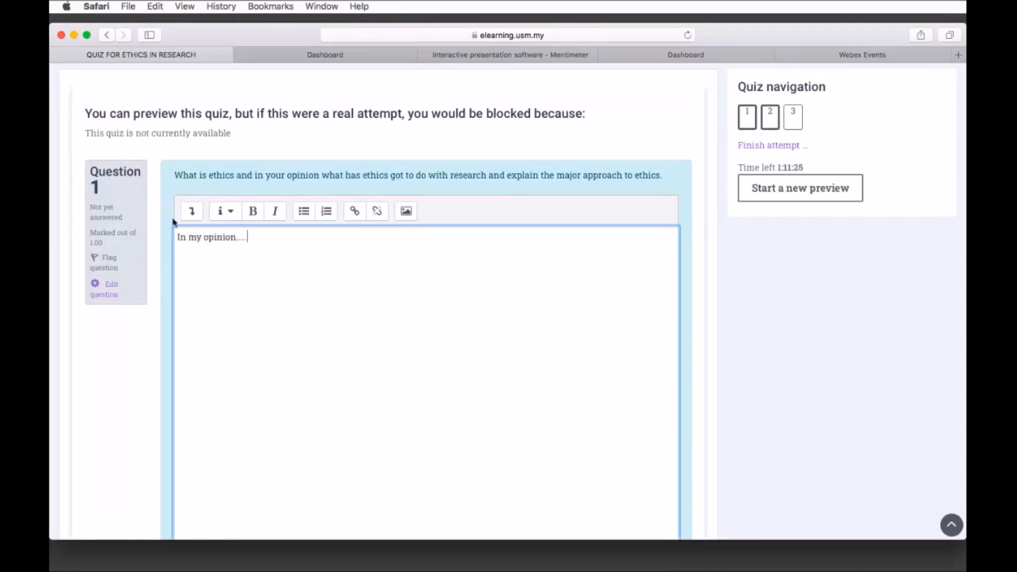
left_click(192, 214)
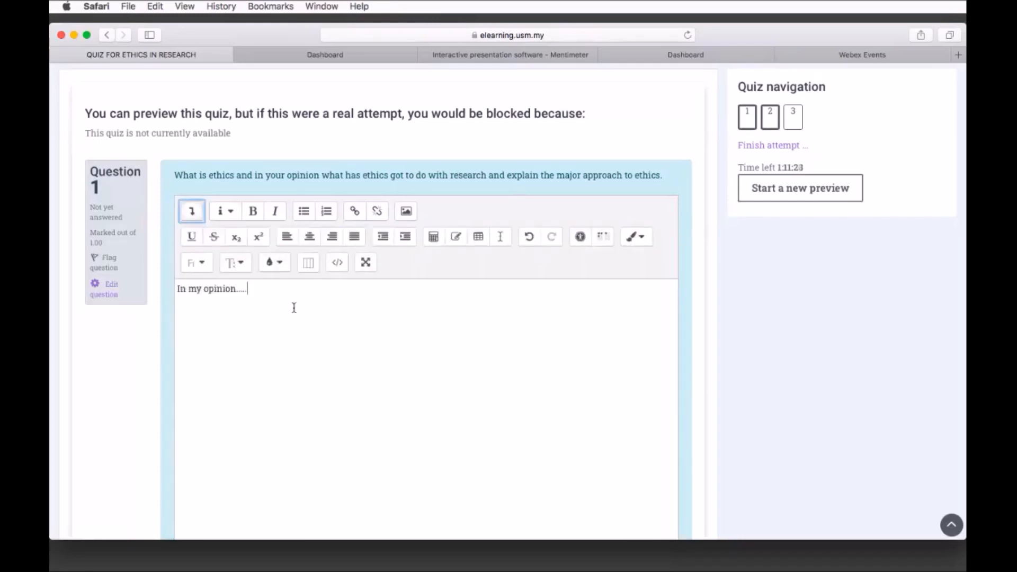
left_click(350, 316)
- Examine the file attachment area below the essay answer in the quiz preview
scroll(352, 317, "down", 2)
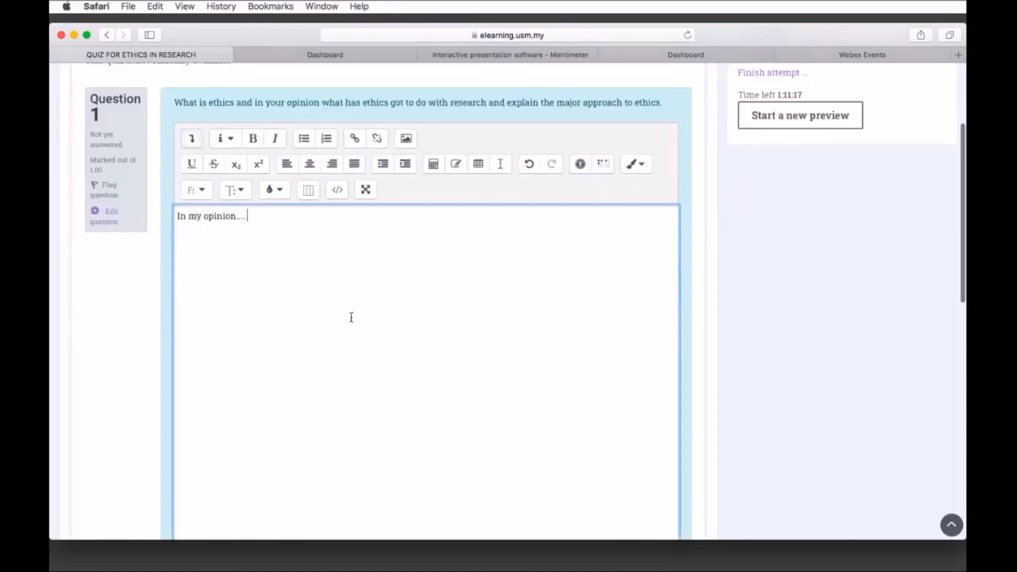
scroll(351, 317, "down", 4)
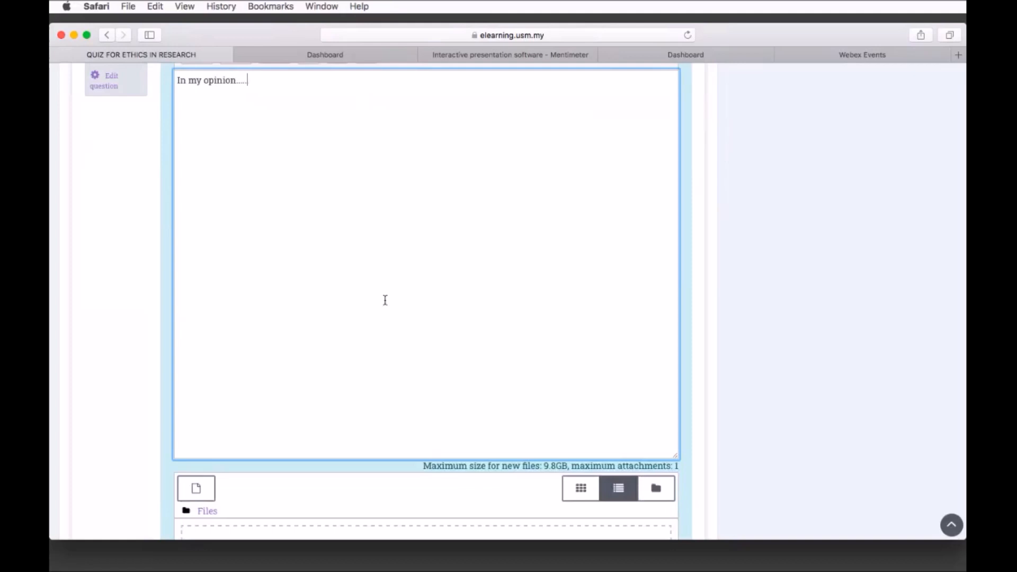
scroll(385, 300, "down", 3)
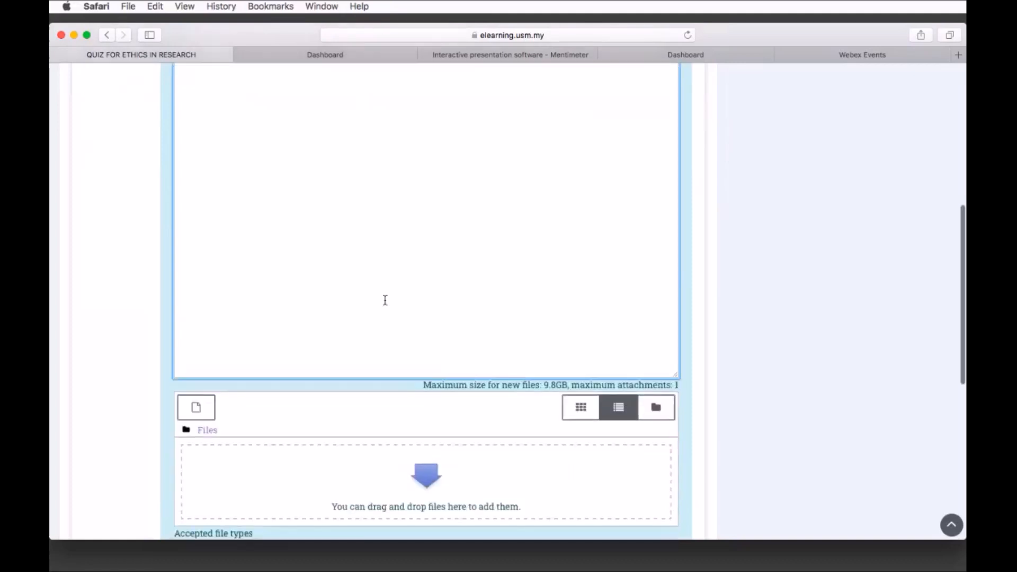
scroll(385, 300, "up", 5)
scroll(386, 301, "up", 3)
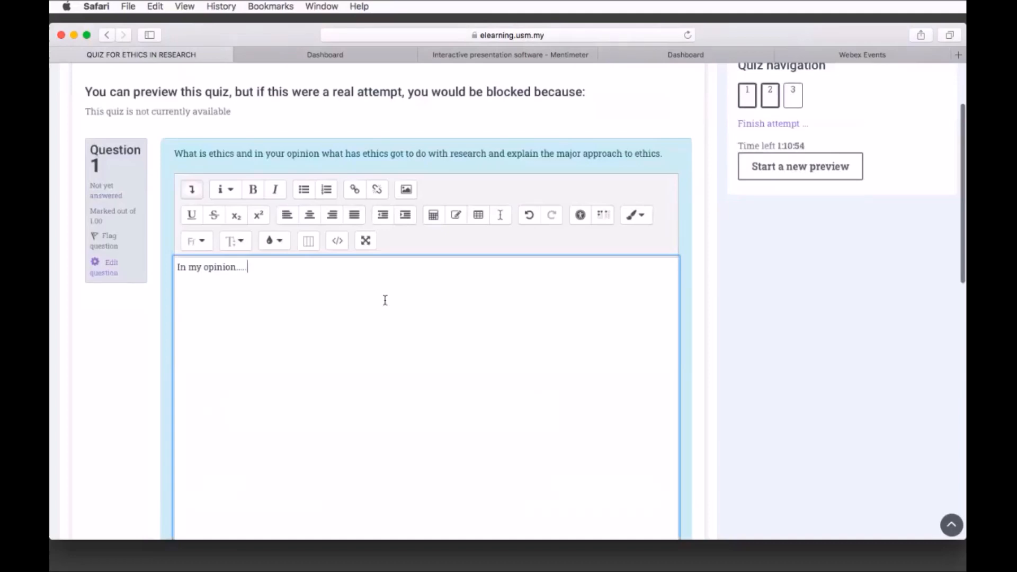
- Look over the essay question, its file attachment area and the second question in the quiz preview
scroll(385, 300, "down", 10)
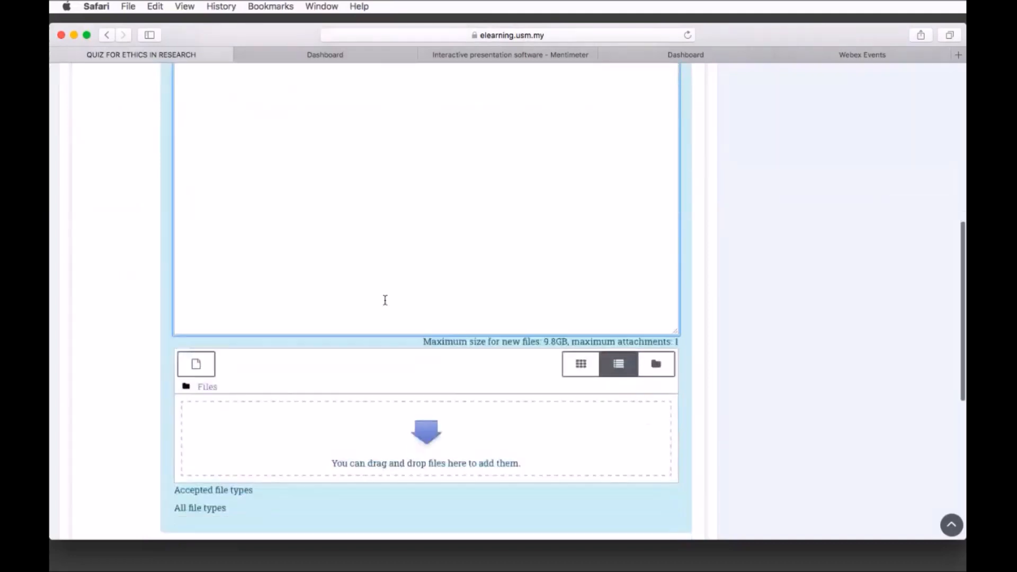
scroll(385, 301, "down", 2)
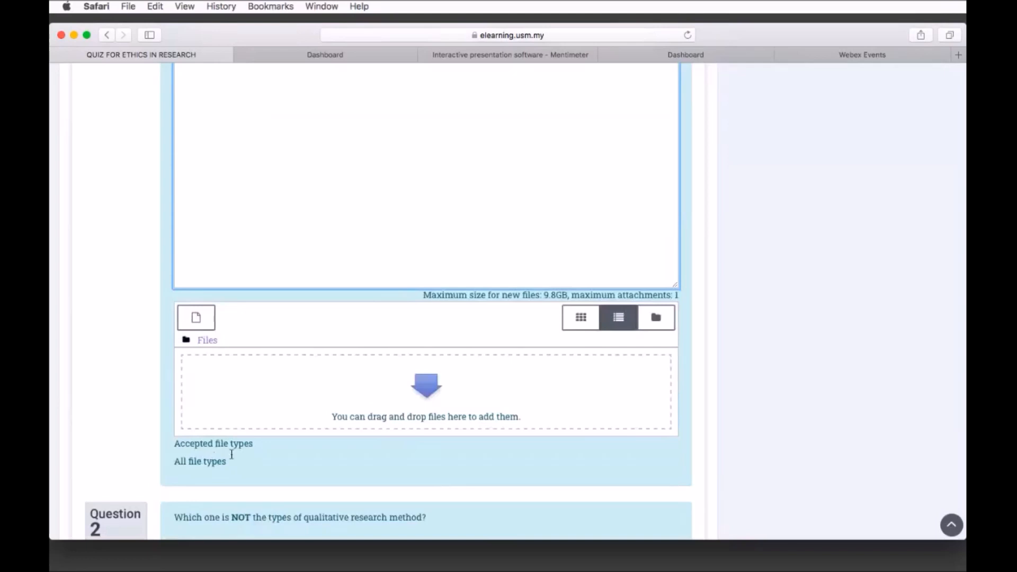
scroll(232, 455, "down", 5)
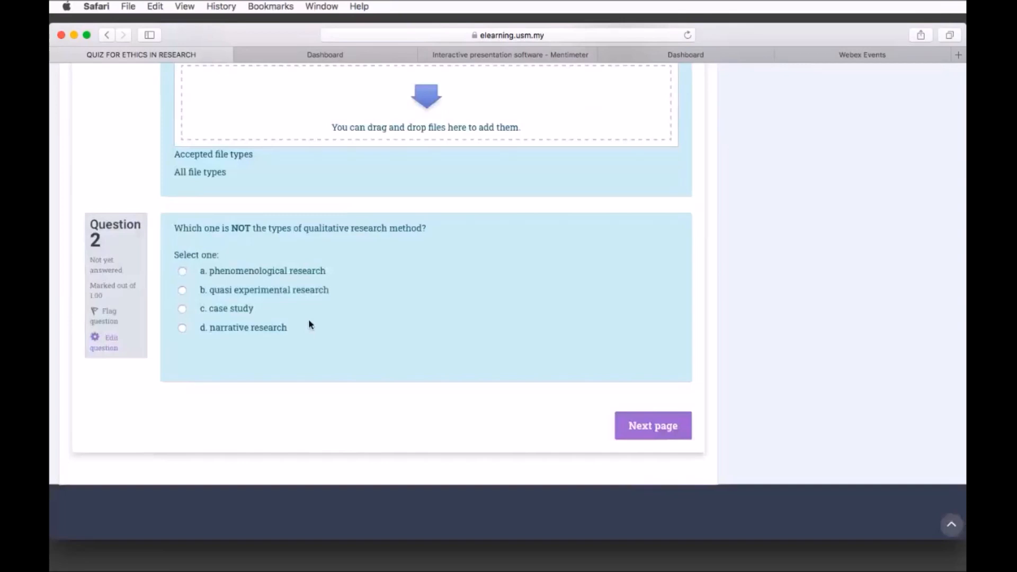
scroll(310, 324, "up", 8)
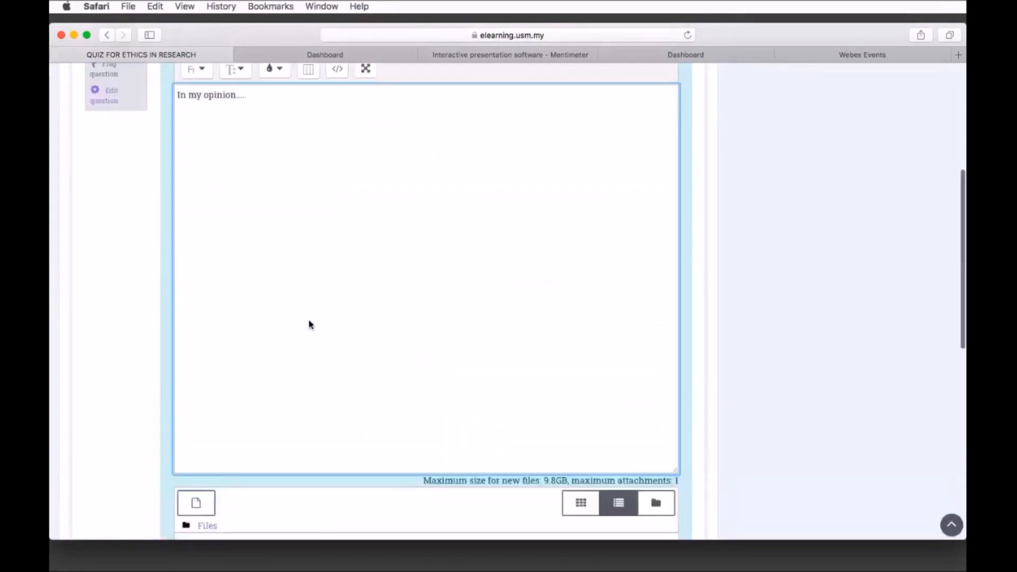
scroll(310, 324, "up", 3)
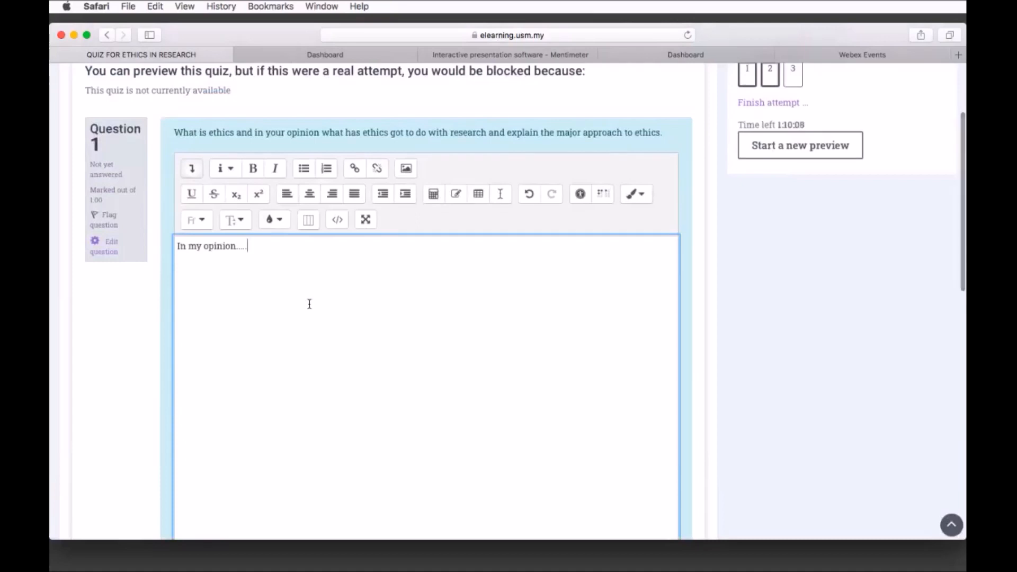
scroll(309, 304, "down", 6)
scroll(310, 303, "down", 7)
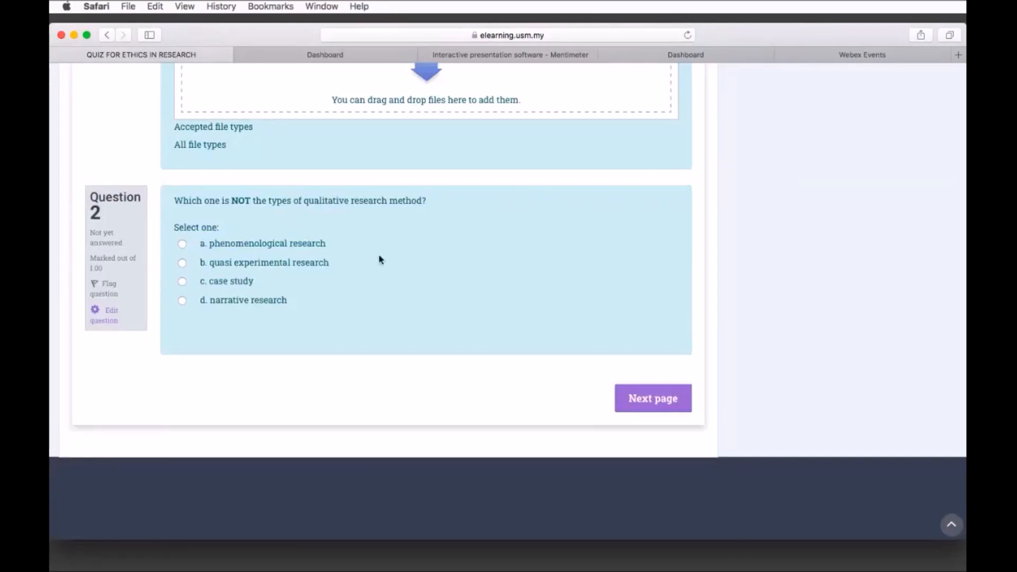
- Answer question 2 with "quasi experimental research" and question 3 with "ethnography", and finish the preview attempt
left_click(183, 263)
left_click(664, 402)
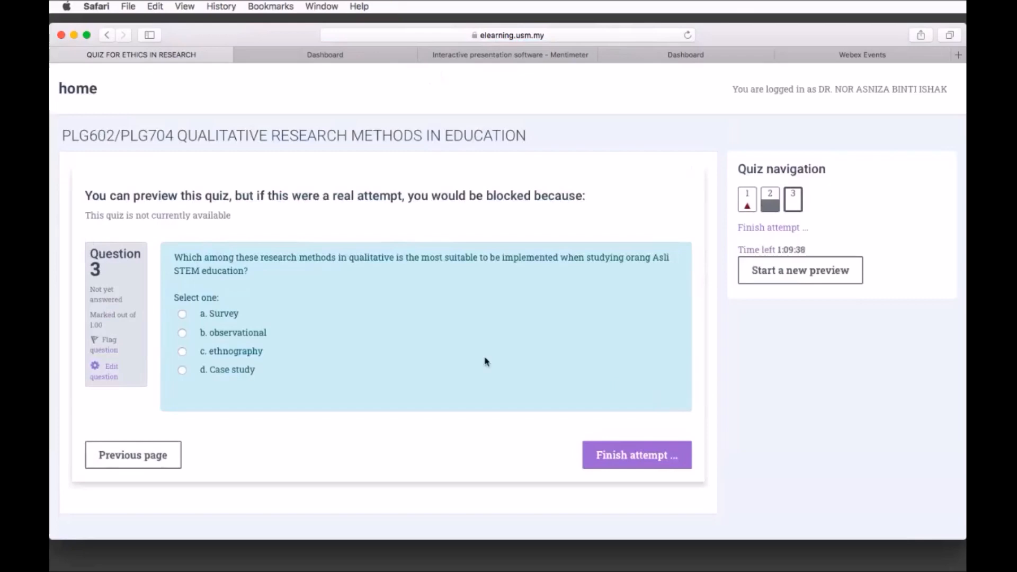
left_click(182, 352)
left_click(649, 455)
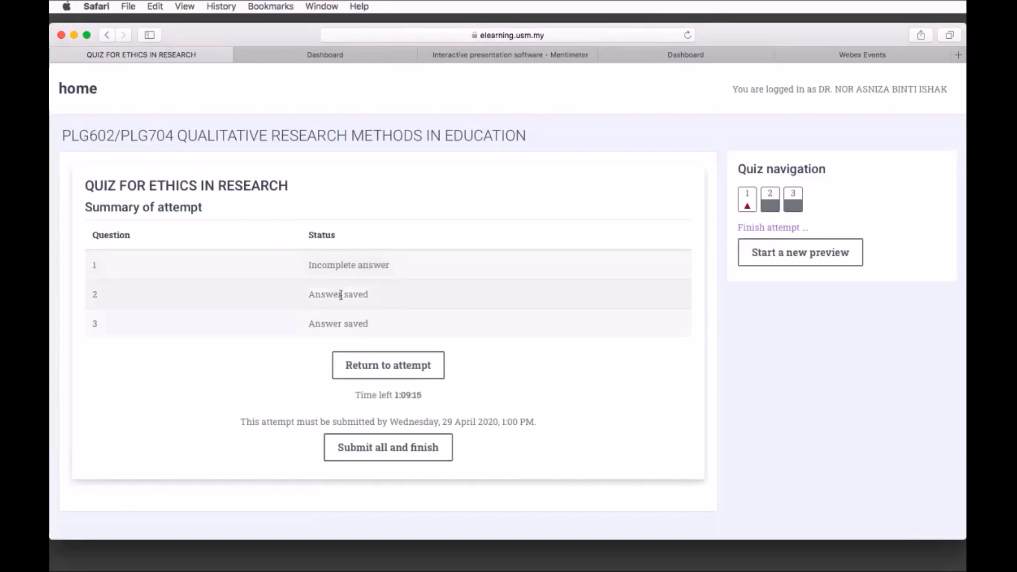
- Submit all answers of the preview attempt, confirm the submission and look through the review of the three questions
left_click(402, 459)
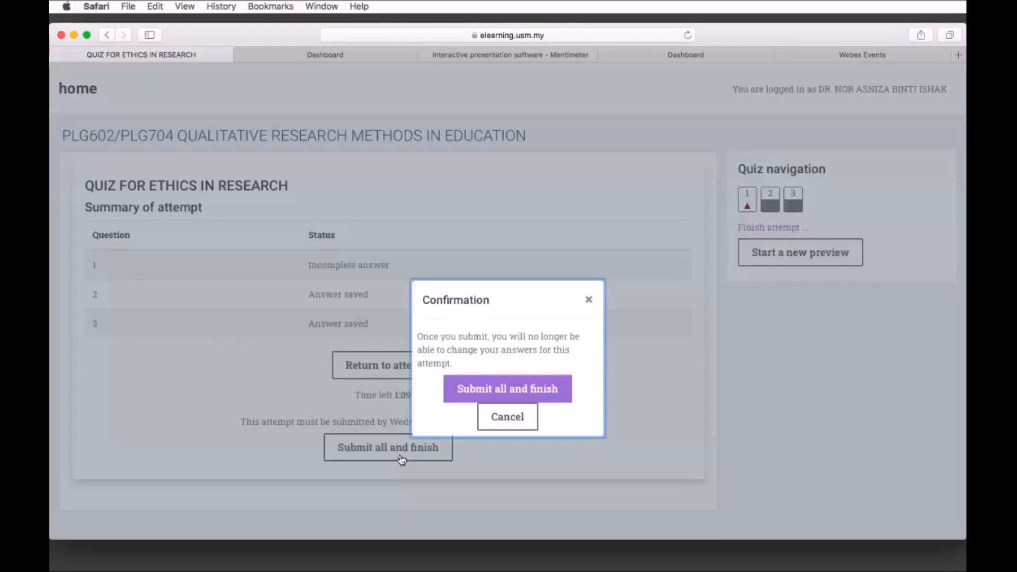
left_click(499, 391)
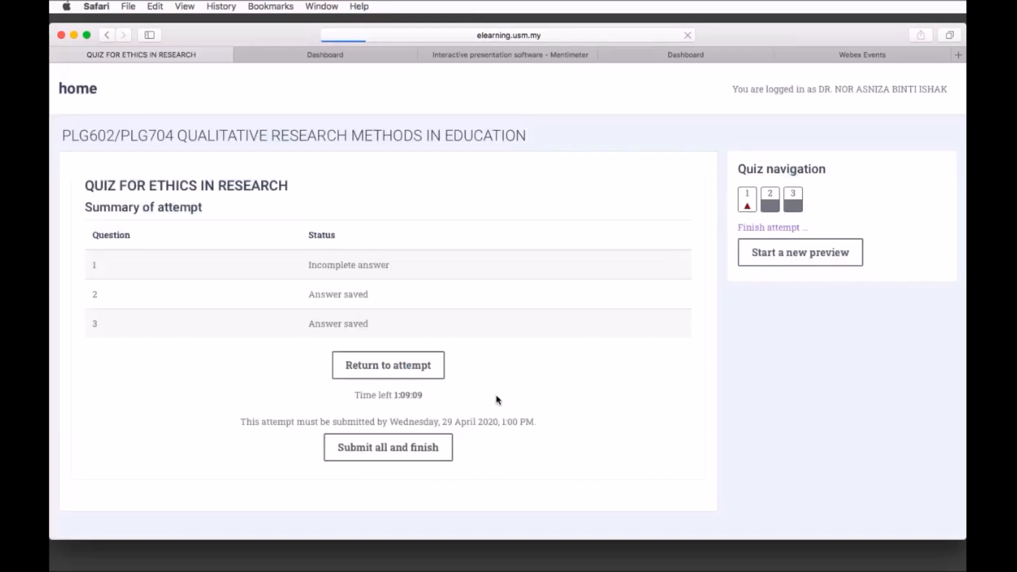
scroll(498, 400, "down", 6)
scroll(498, 400, "up", 5)
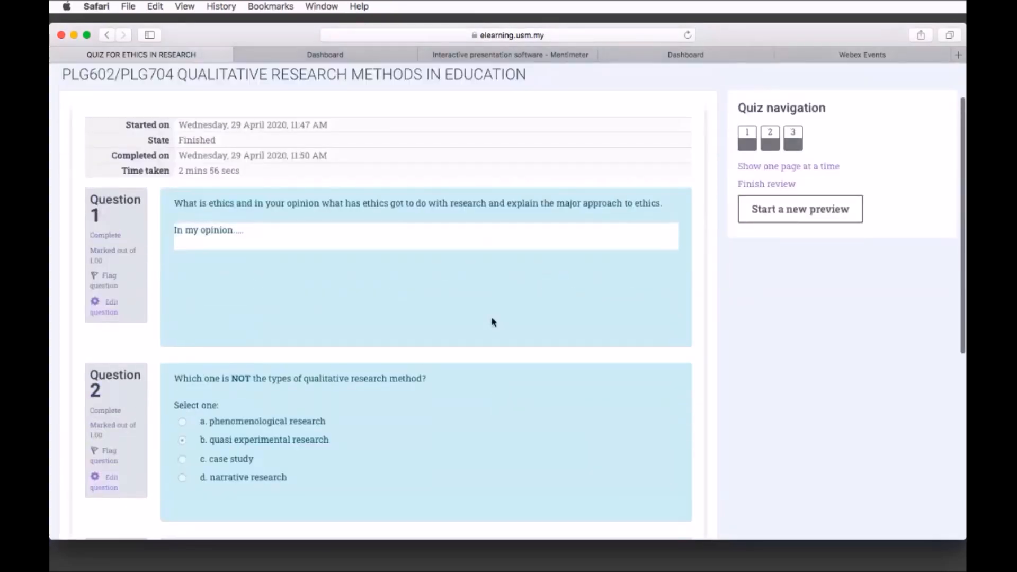
scroll(427, 233, "down", 5)
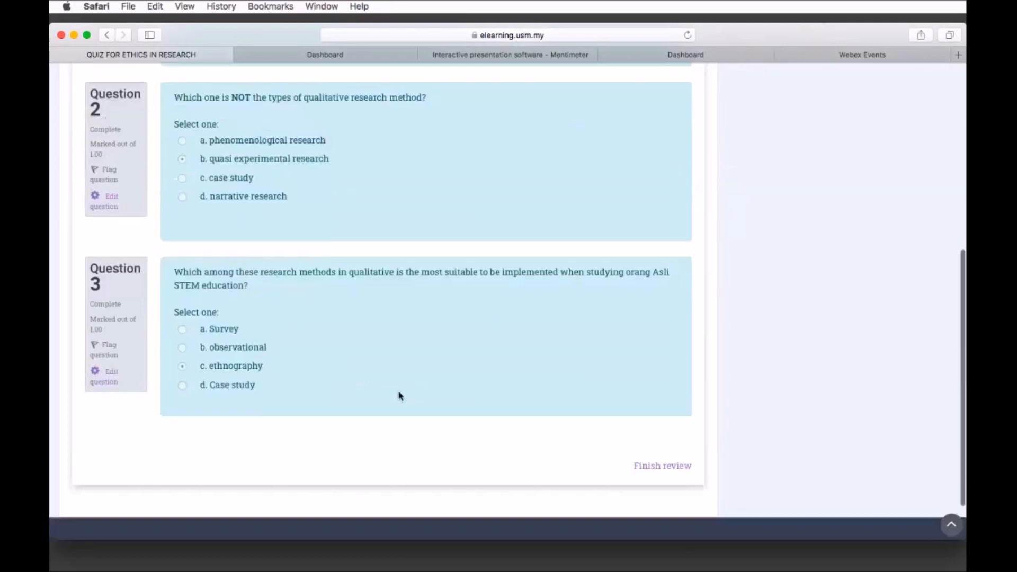
- Finish the attempt review and examine the quiz's settings summary and list of previous attempts
left_click(666, 471)
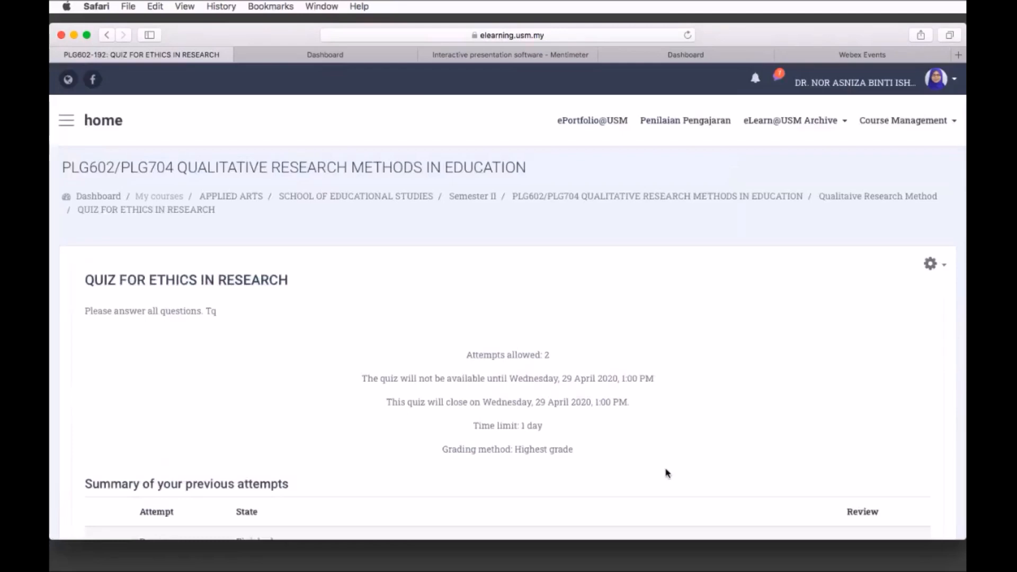
scroll(667, 473, "down", 5)
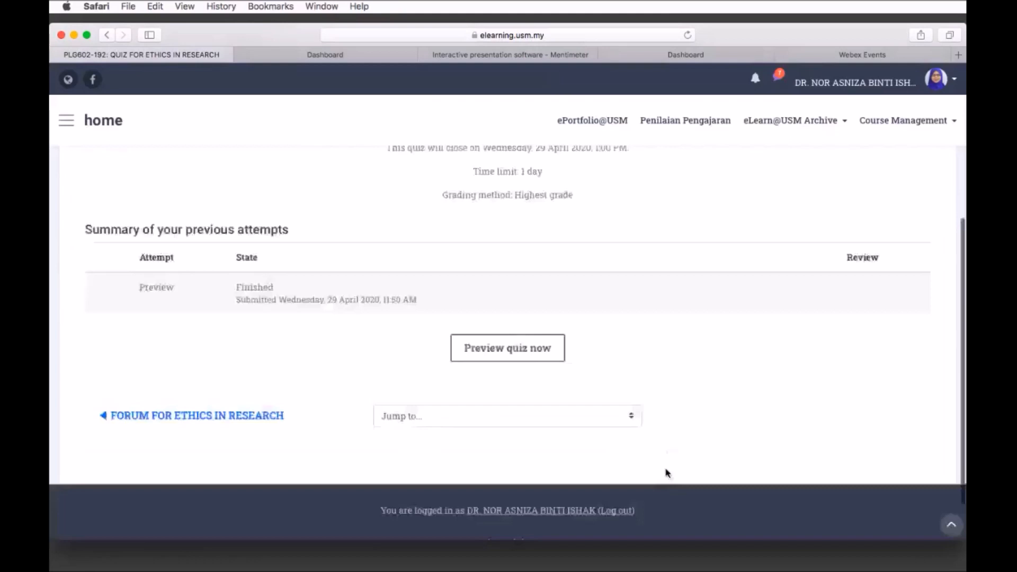
scroll(667, 472, "up", 1)
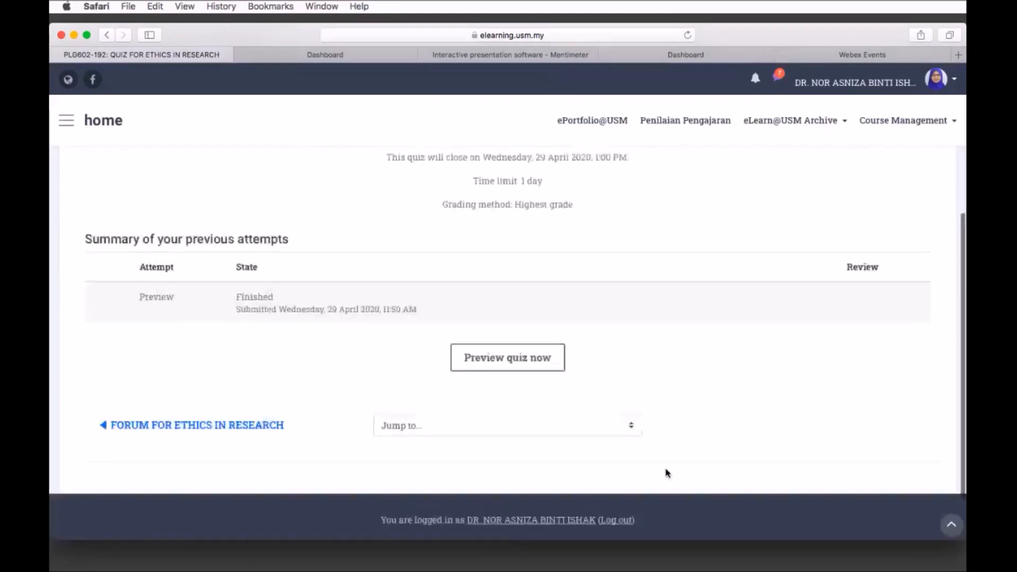
scroll(667, 472, "up", 3)
scroll(667, 473, "up", 3)
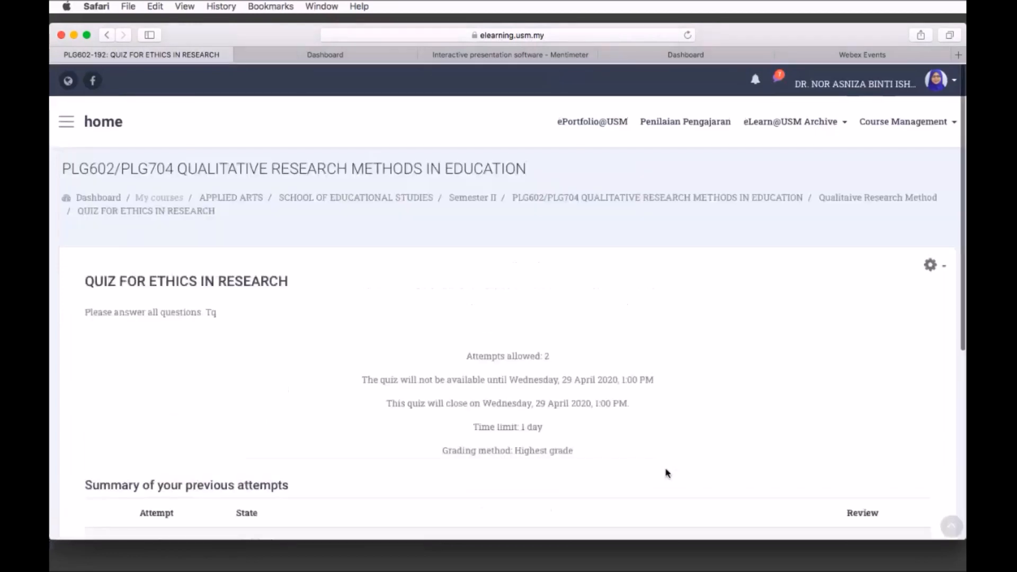
- Return to the course's Qualitaive Research Method section and reopen QUIZ FOR ETHICS IN RESEARCH to check its details
left_click(705, 194)
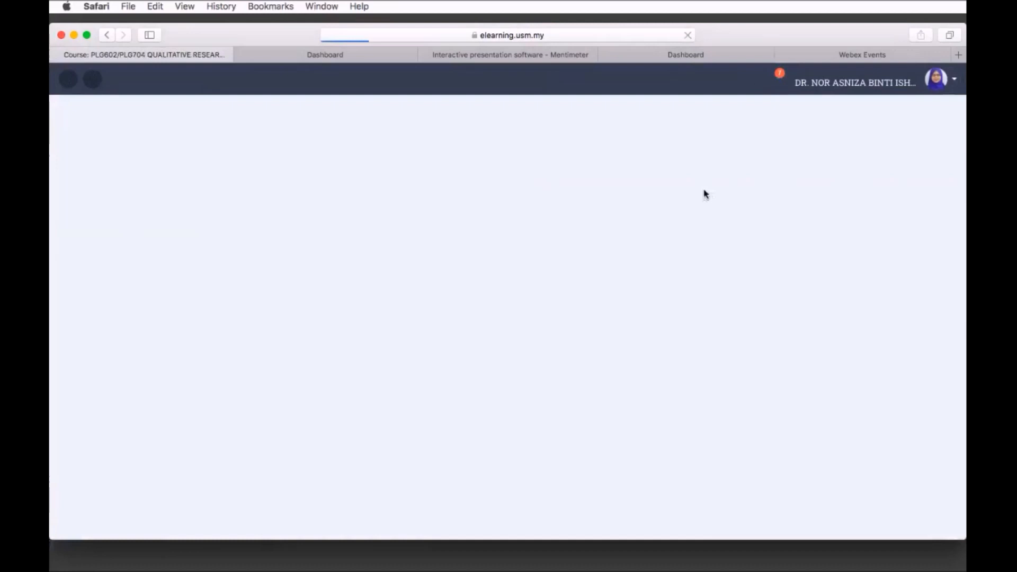
scroll(673, 325, "down", 20)
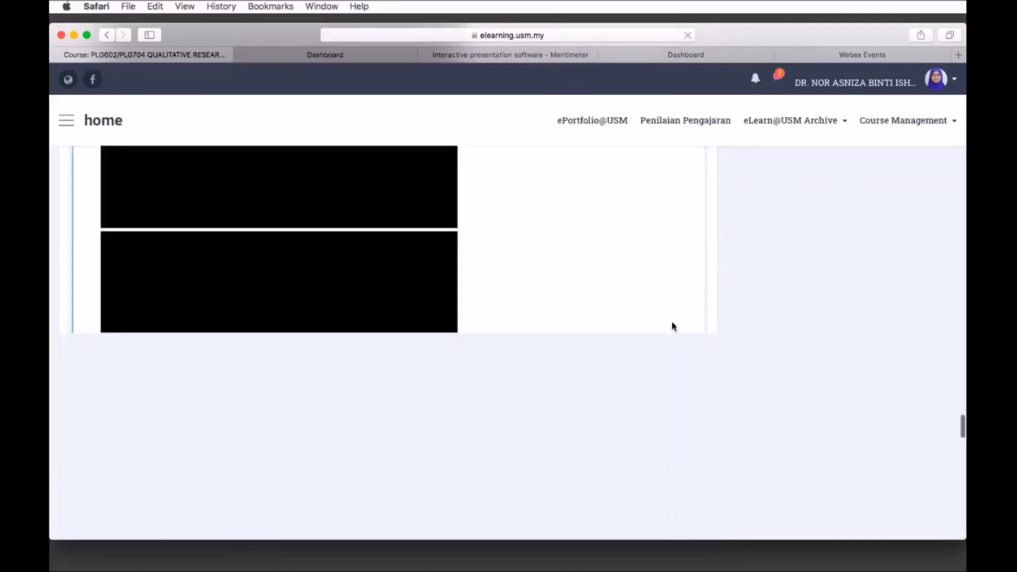
scroll(667, 325, "down", 5)
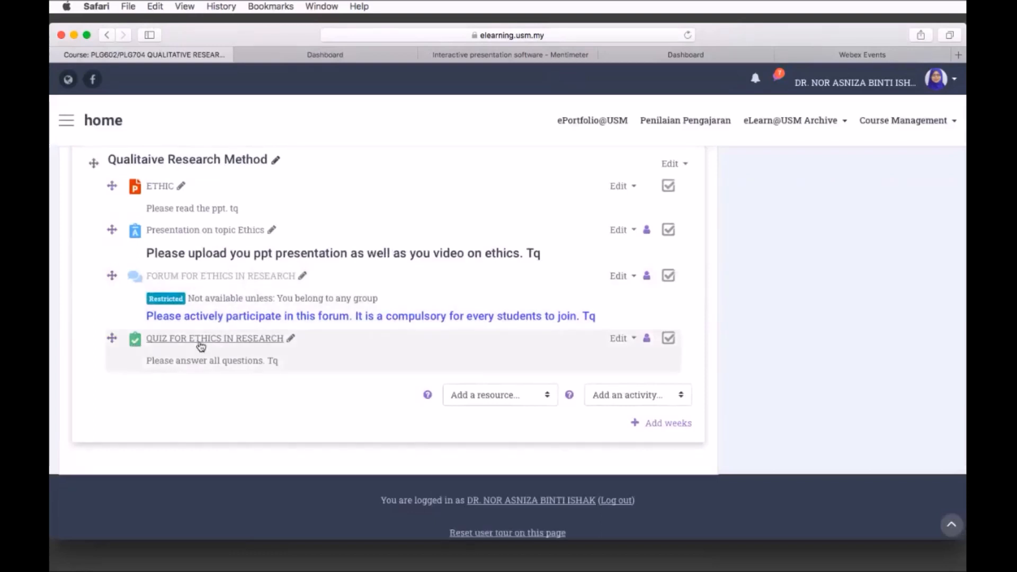
left_click(268, 341)
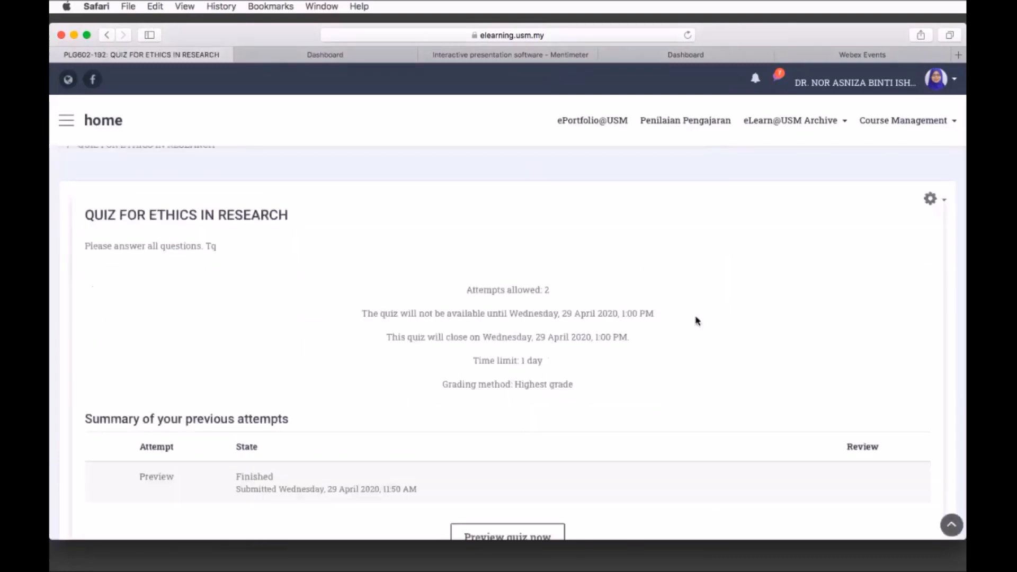
scroll(697, 321, "down", 2)
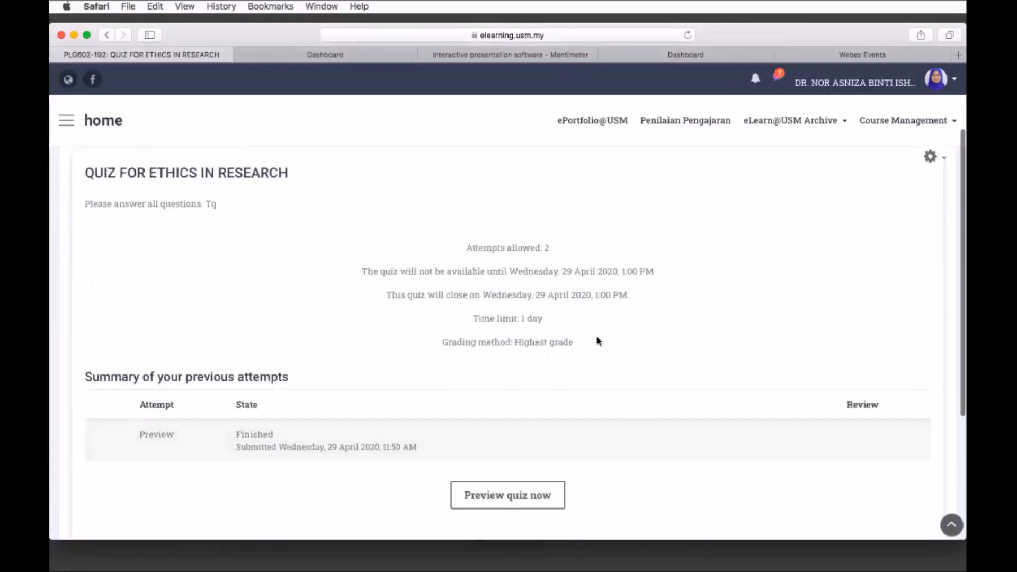
scroll(599, 341, "up", 3)
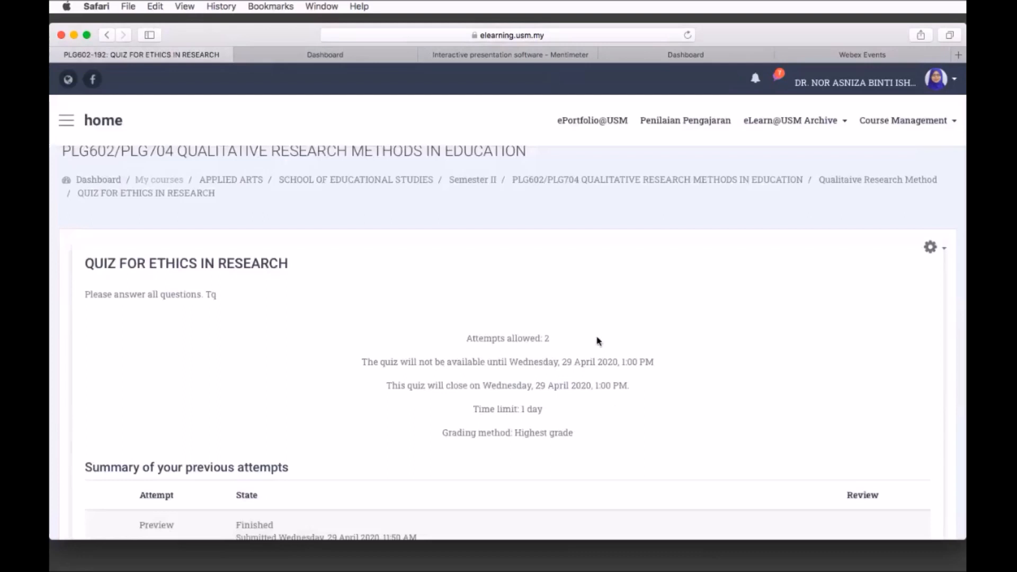
- Go back to the course page and hide QUIZ FOR ETHICS IN RESEARCH from students
left_click(107, 37)
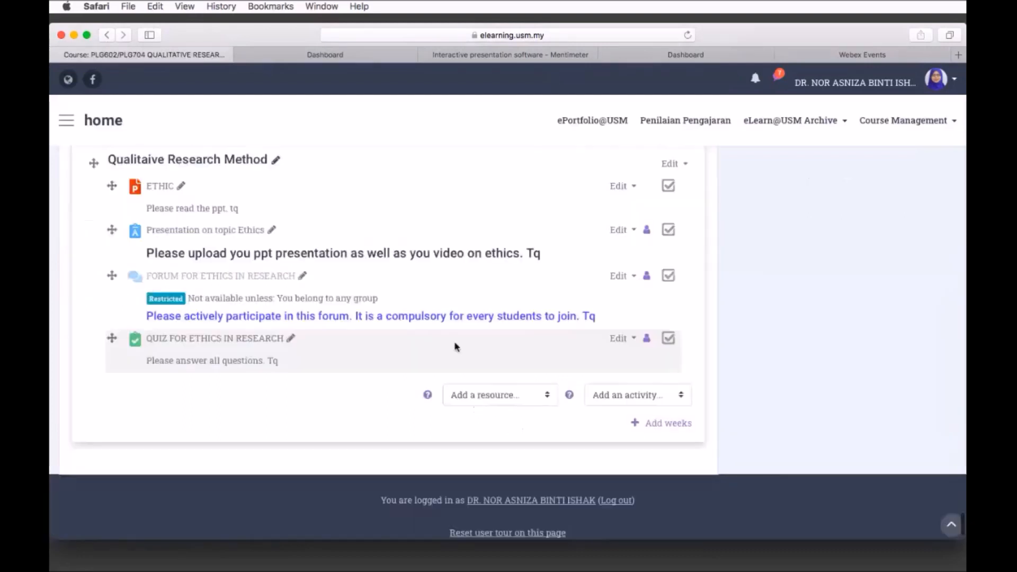
left_click(635, 340)
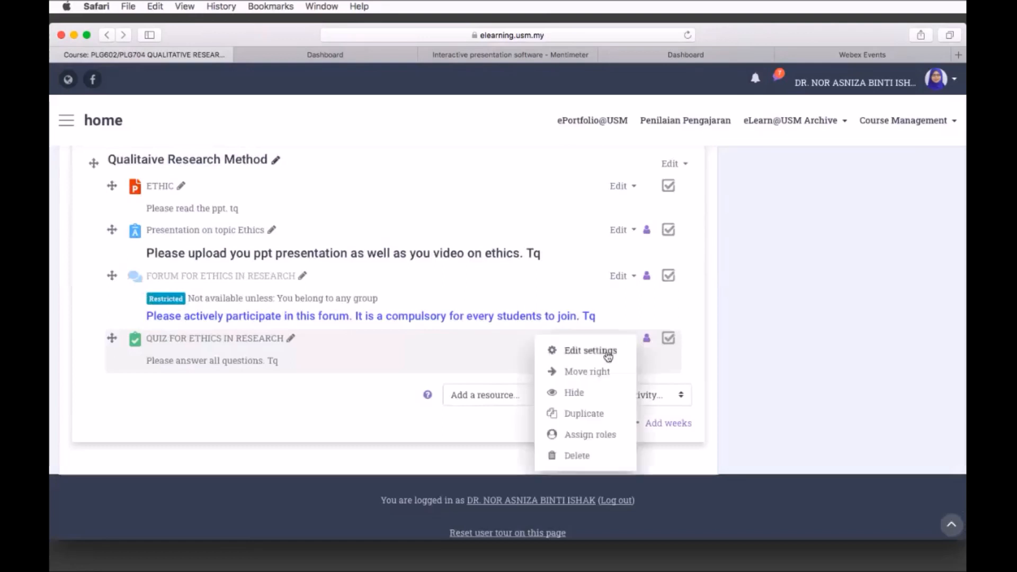
left_click(582, 393)
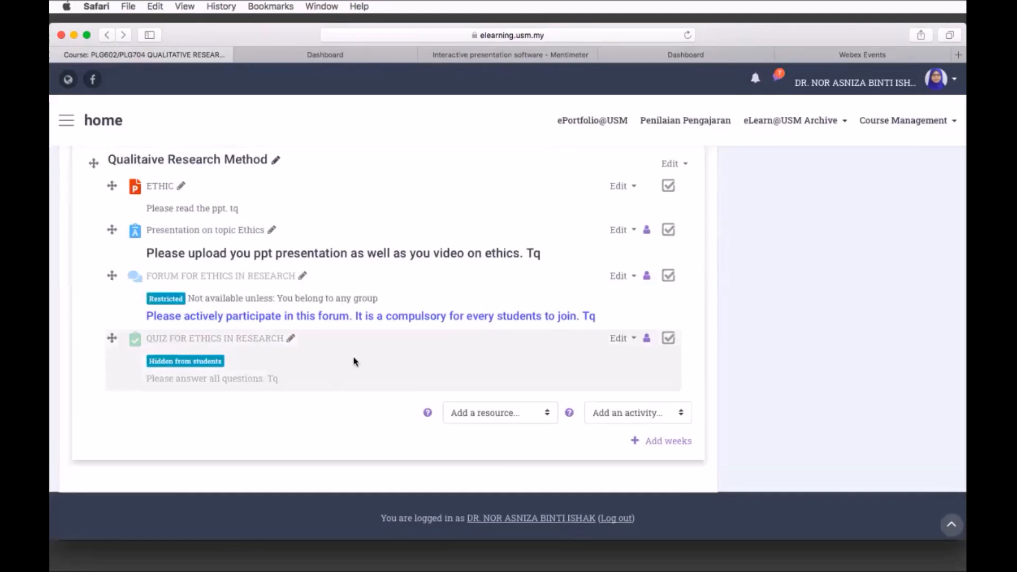
scroll(385, 311, "up", 1)
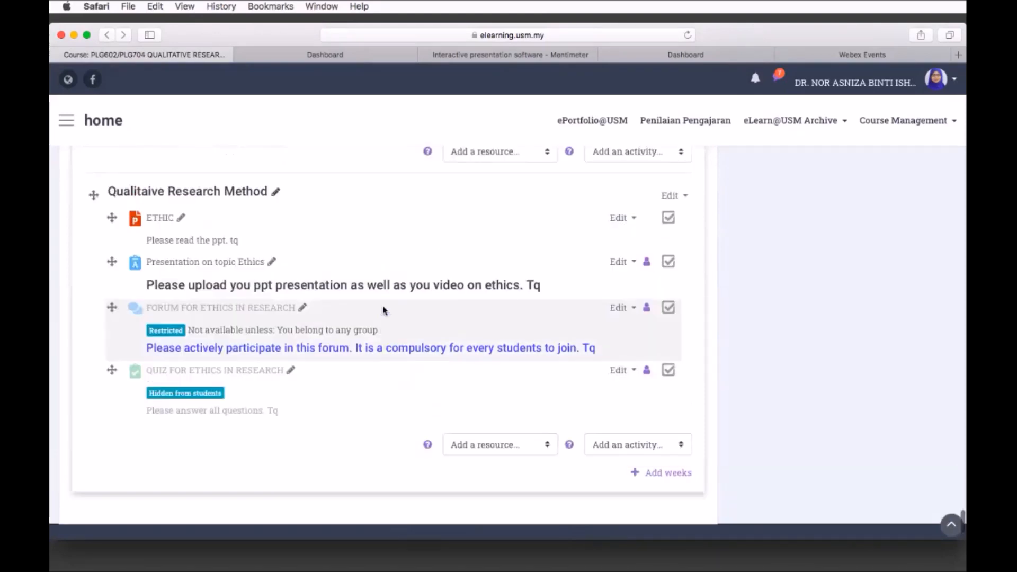
scroll(385, 311, "up", 5)
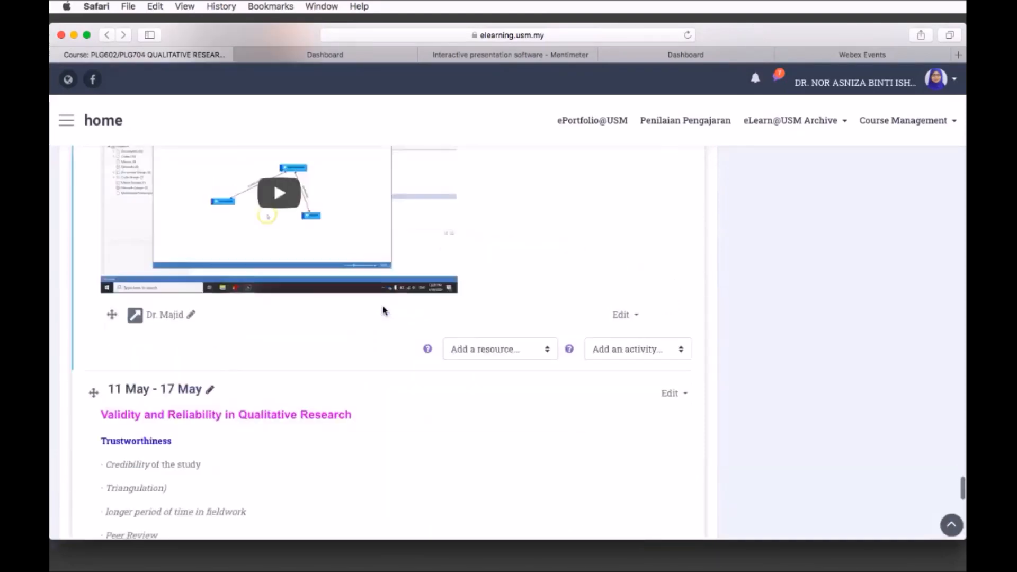
scroll(385, 311, "up", 10)
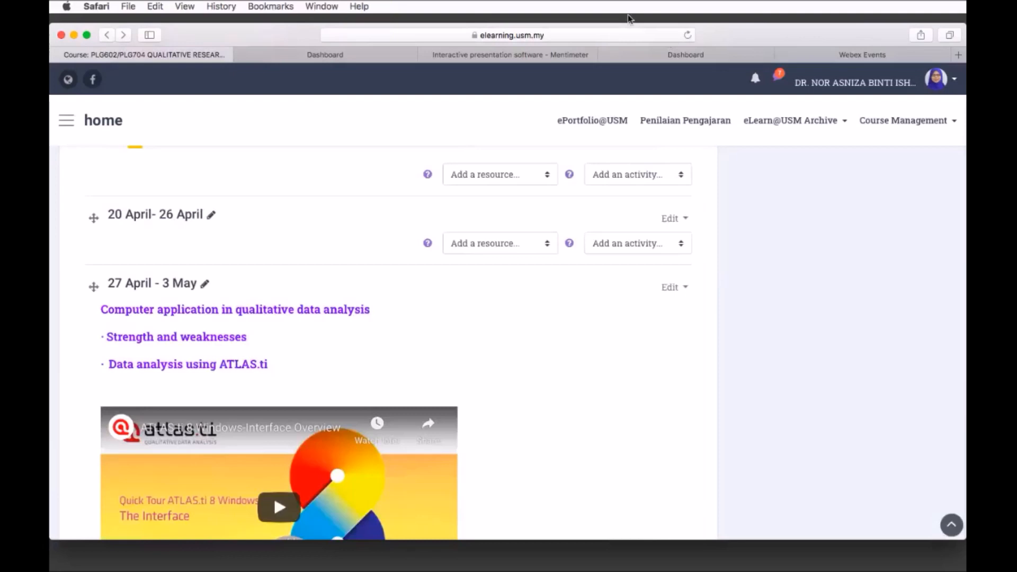